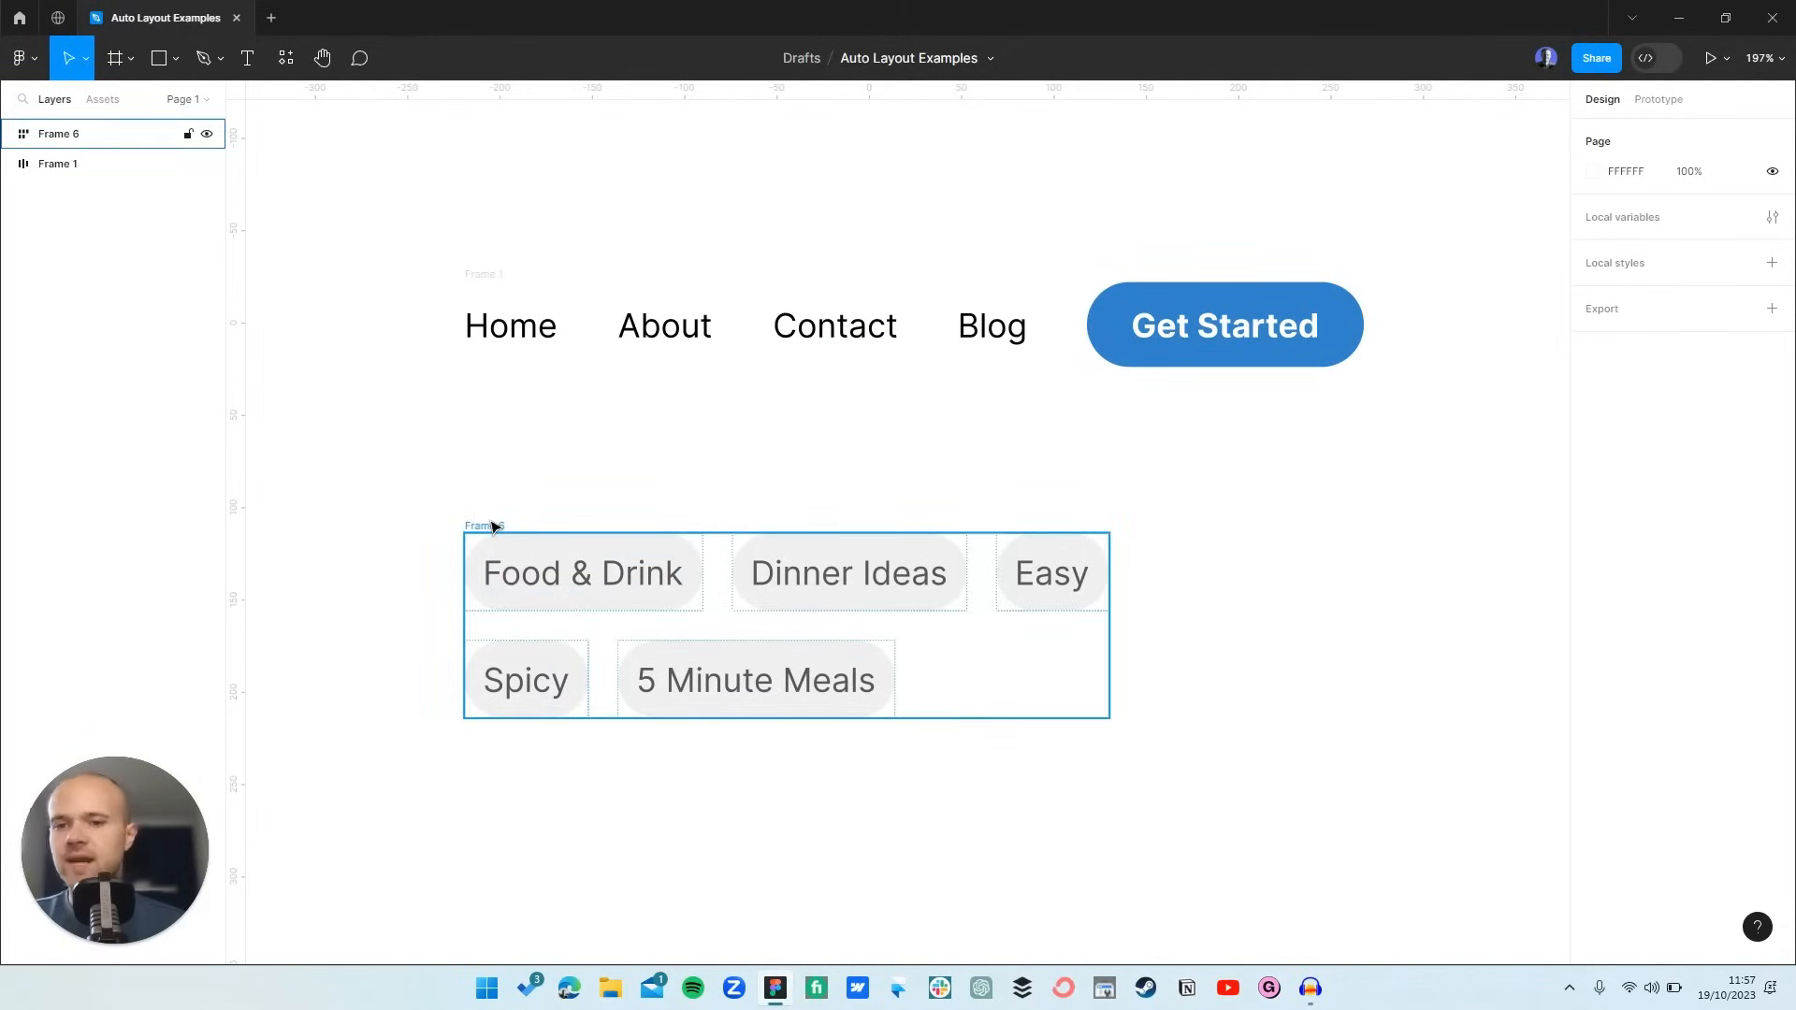
left_click(697, 593)
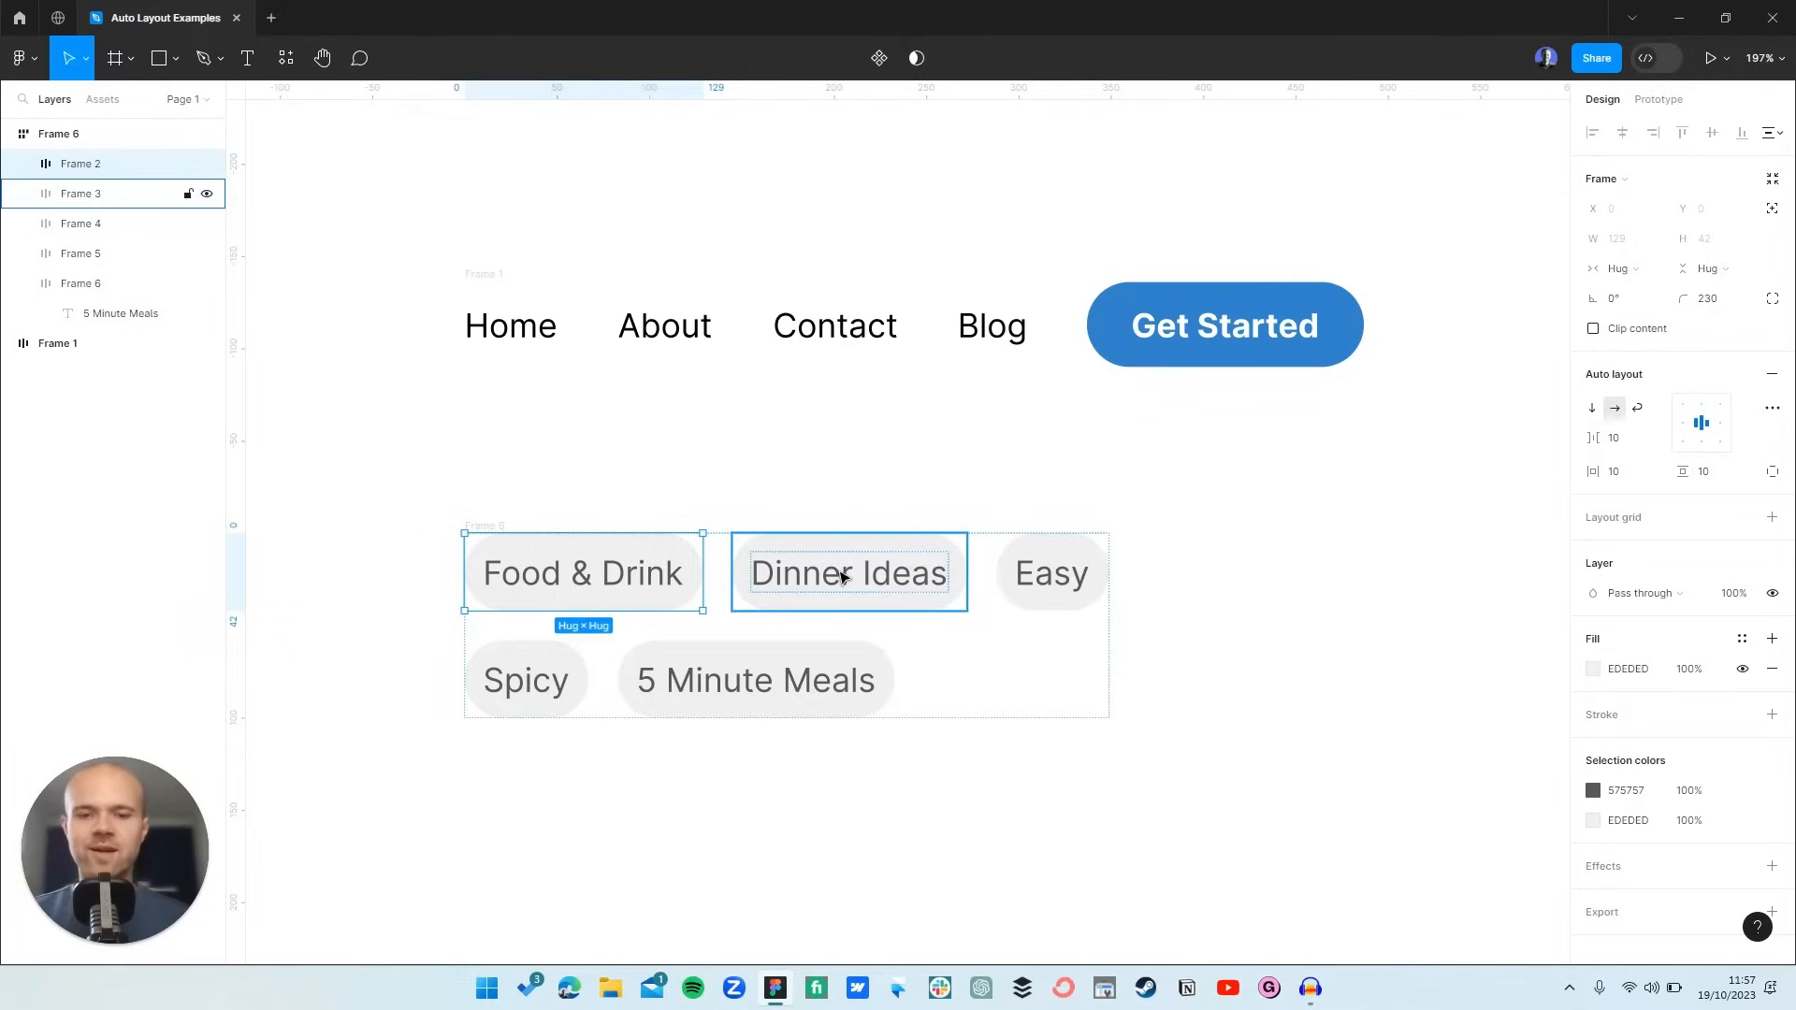
left_click(677, 462)
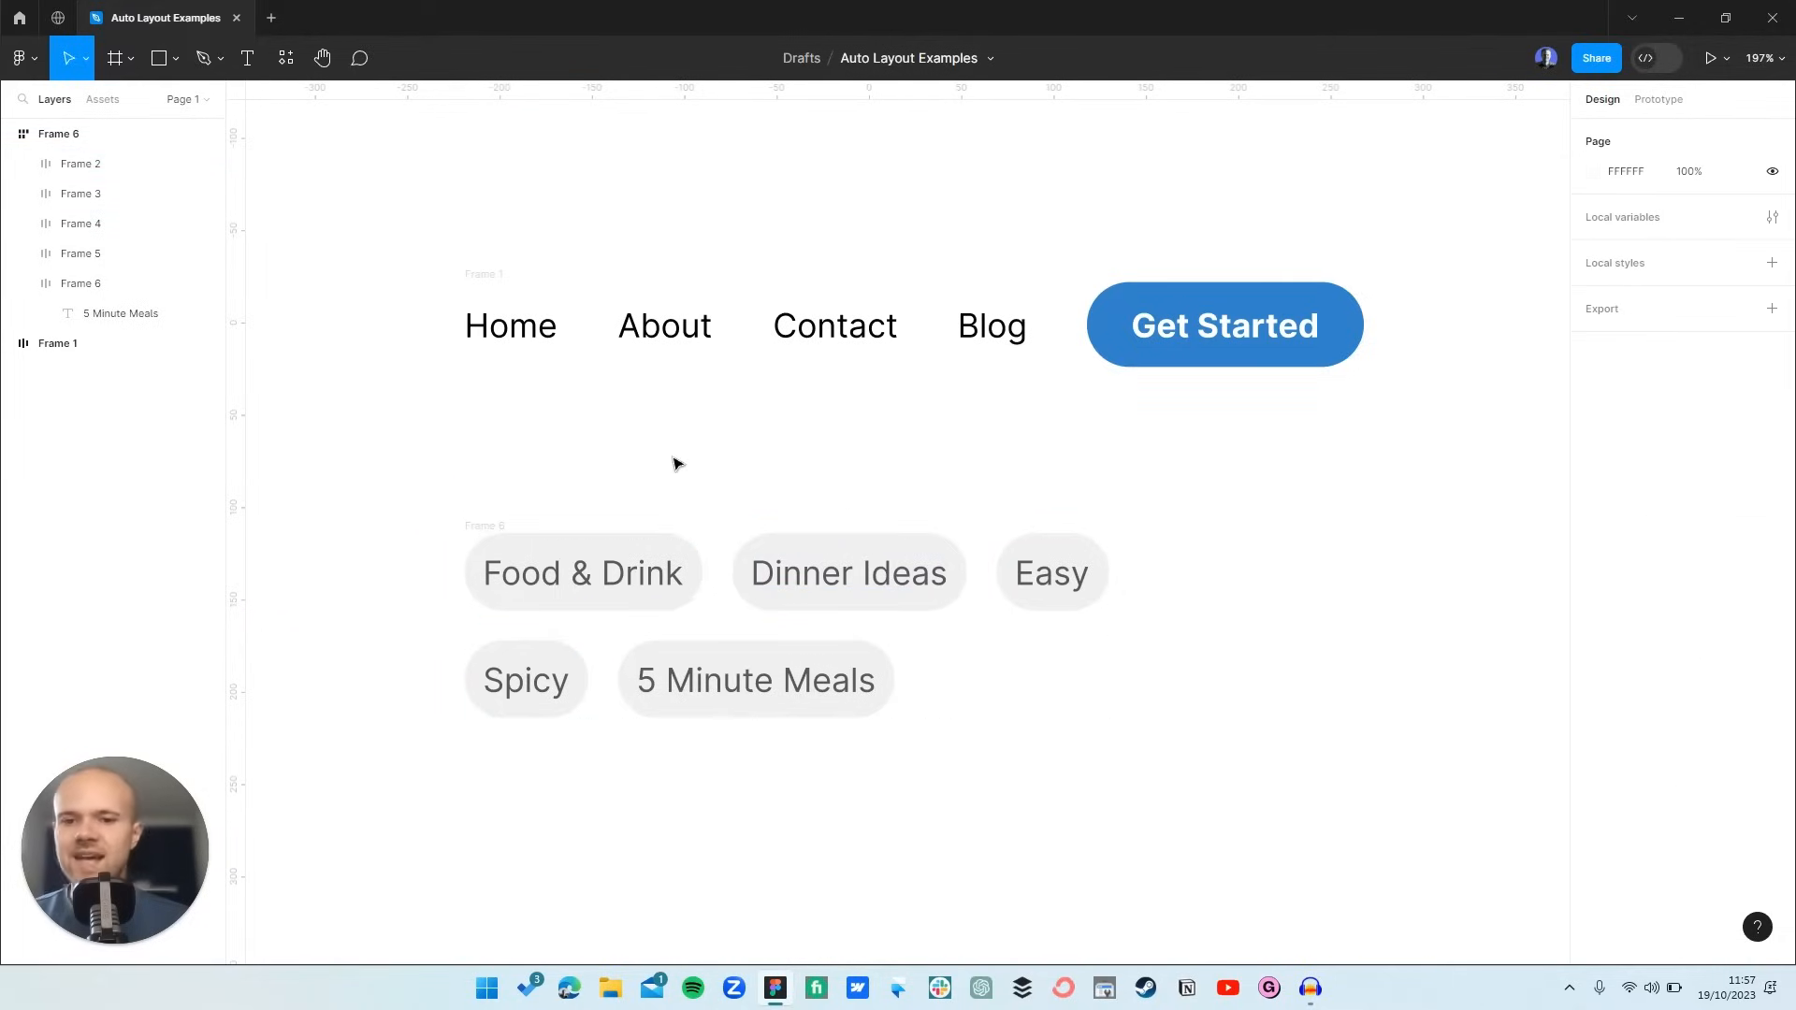
left_click(485, 526)
left_click(613, 586)
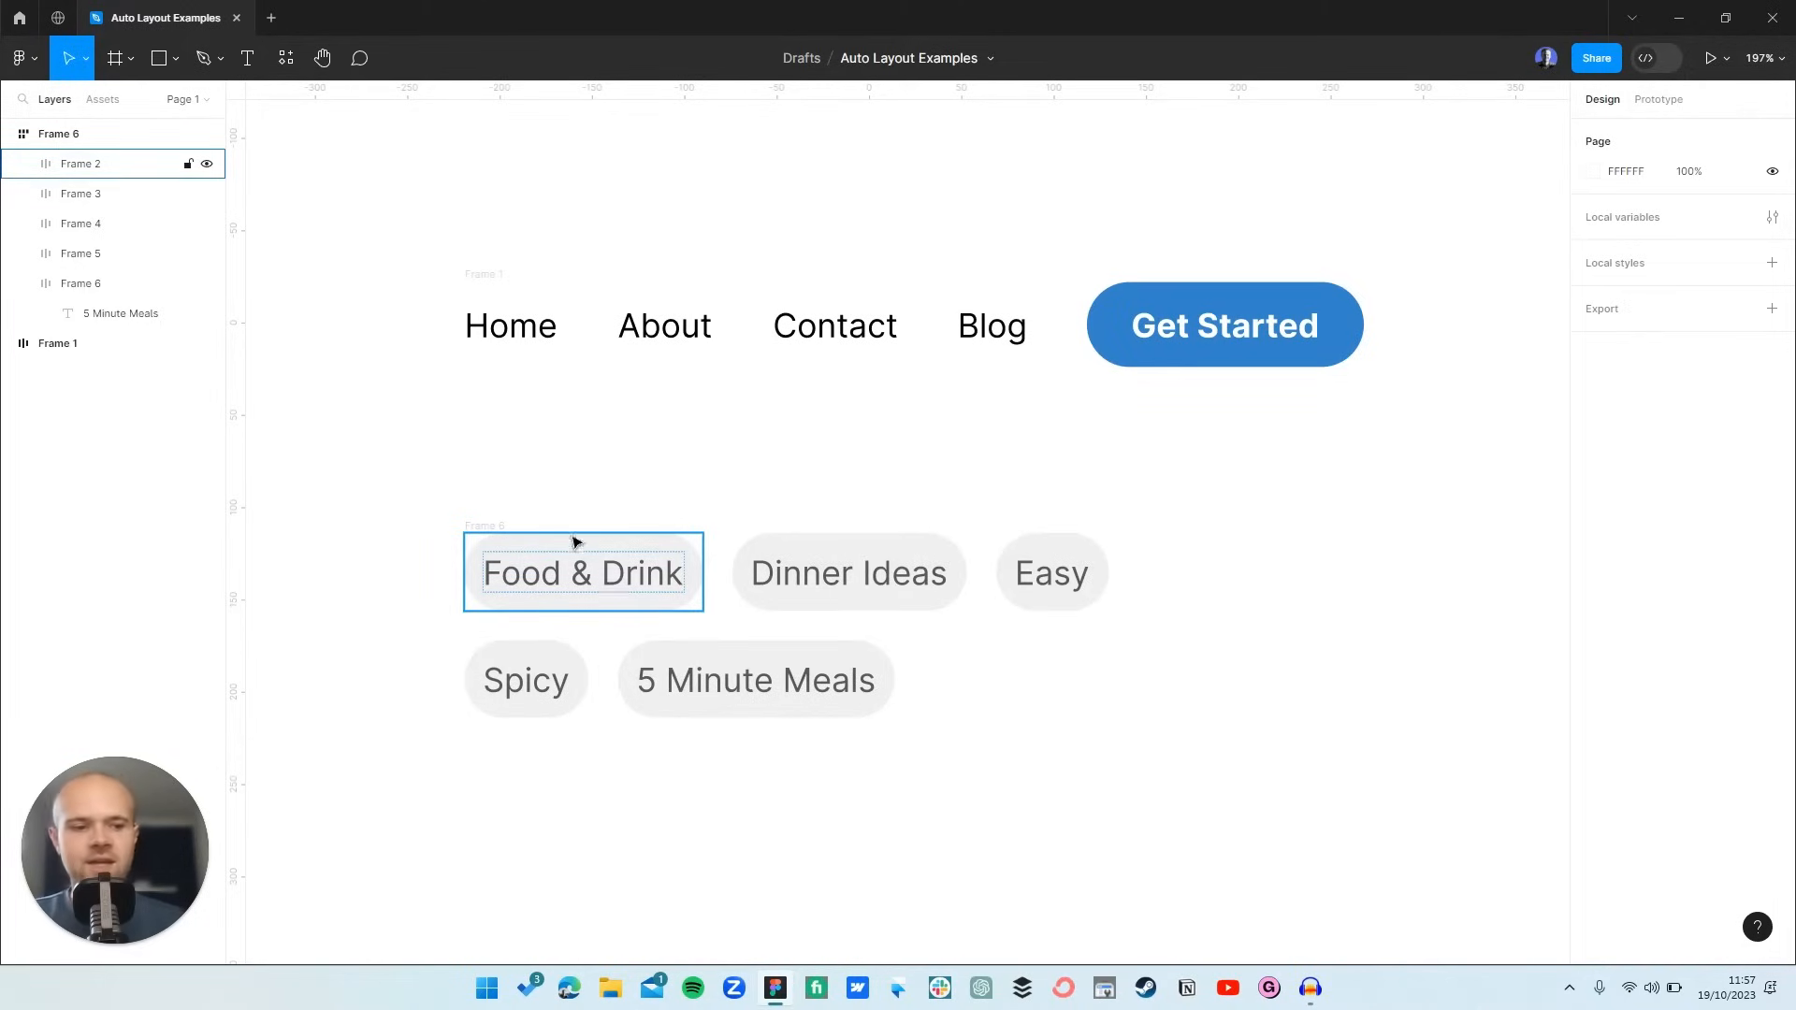
left_click(930, 650)
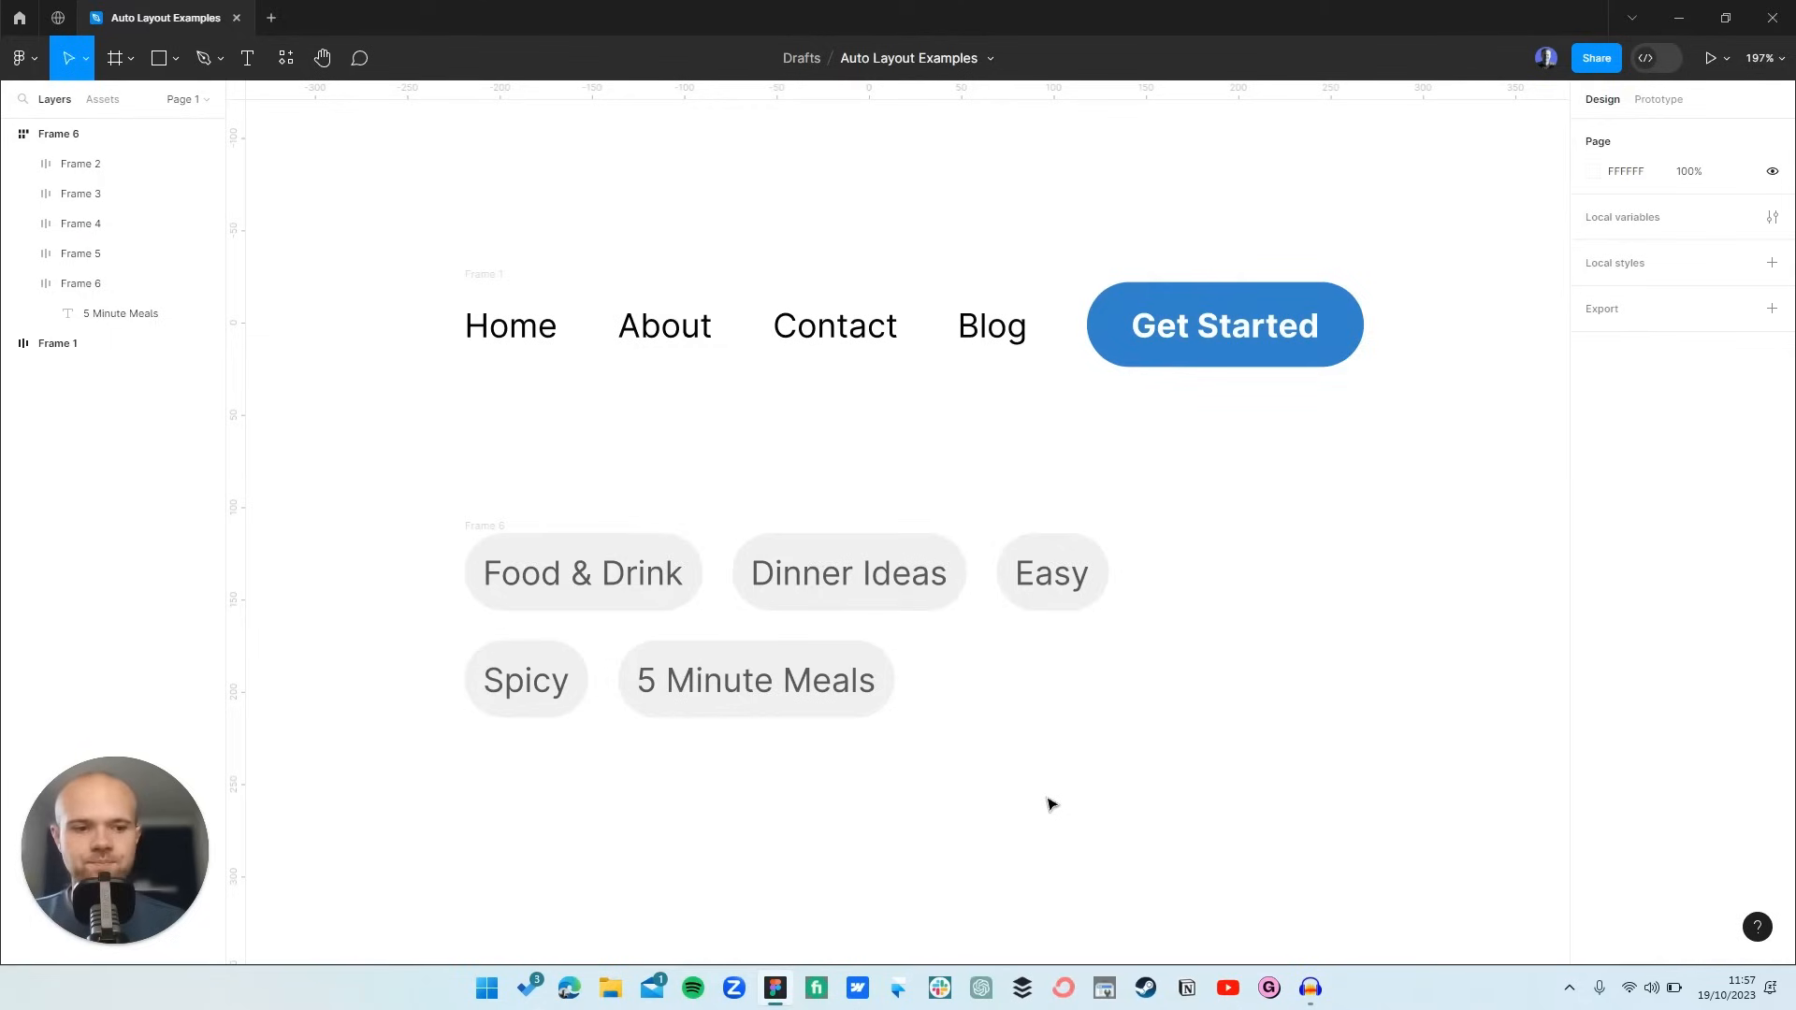
- Add a text layer reading "Home" in the empty canvas area beside the existing Get Started button
scroll(1050, 804, "right", 3)
scroll(1204, 542, "down", 3)
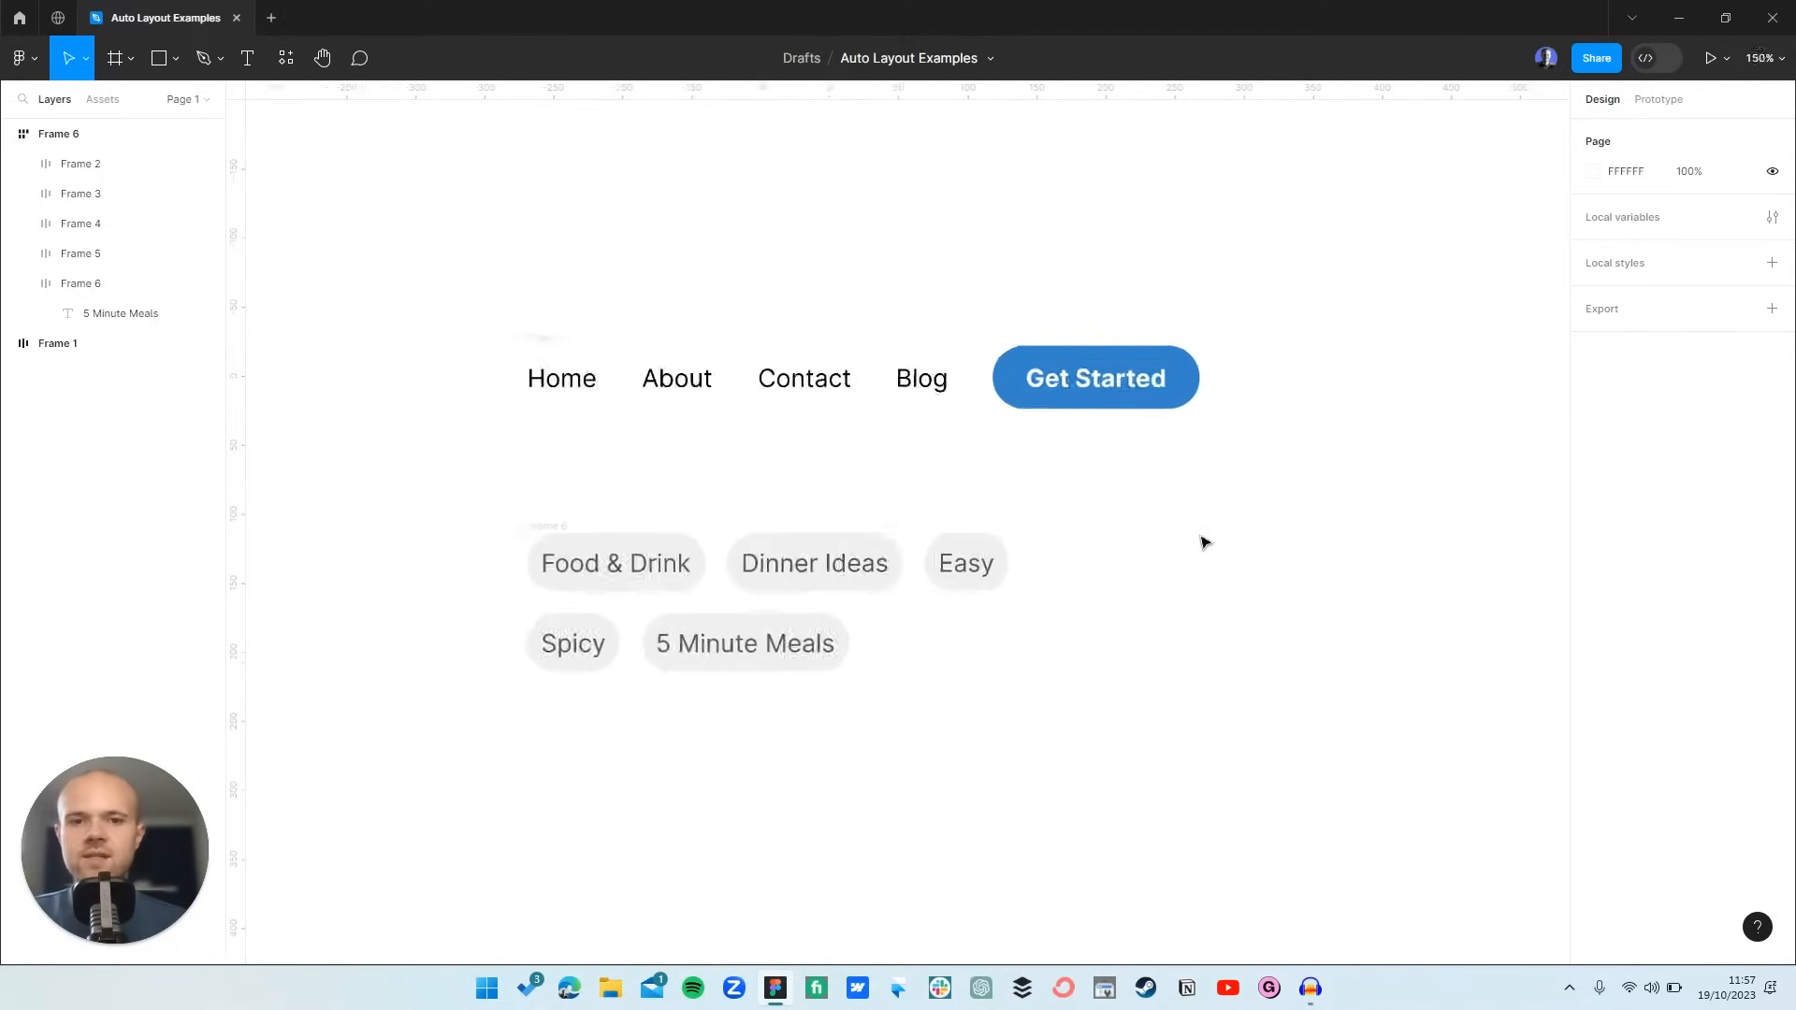
scroll(1204, 542, "down", 1)
scroll(1204, 543, "right", 5)
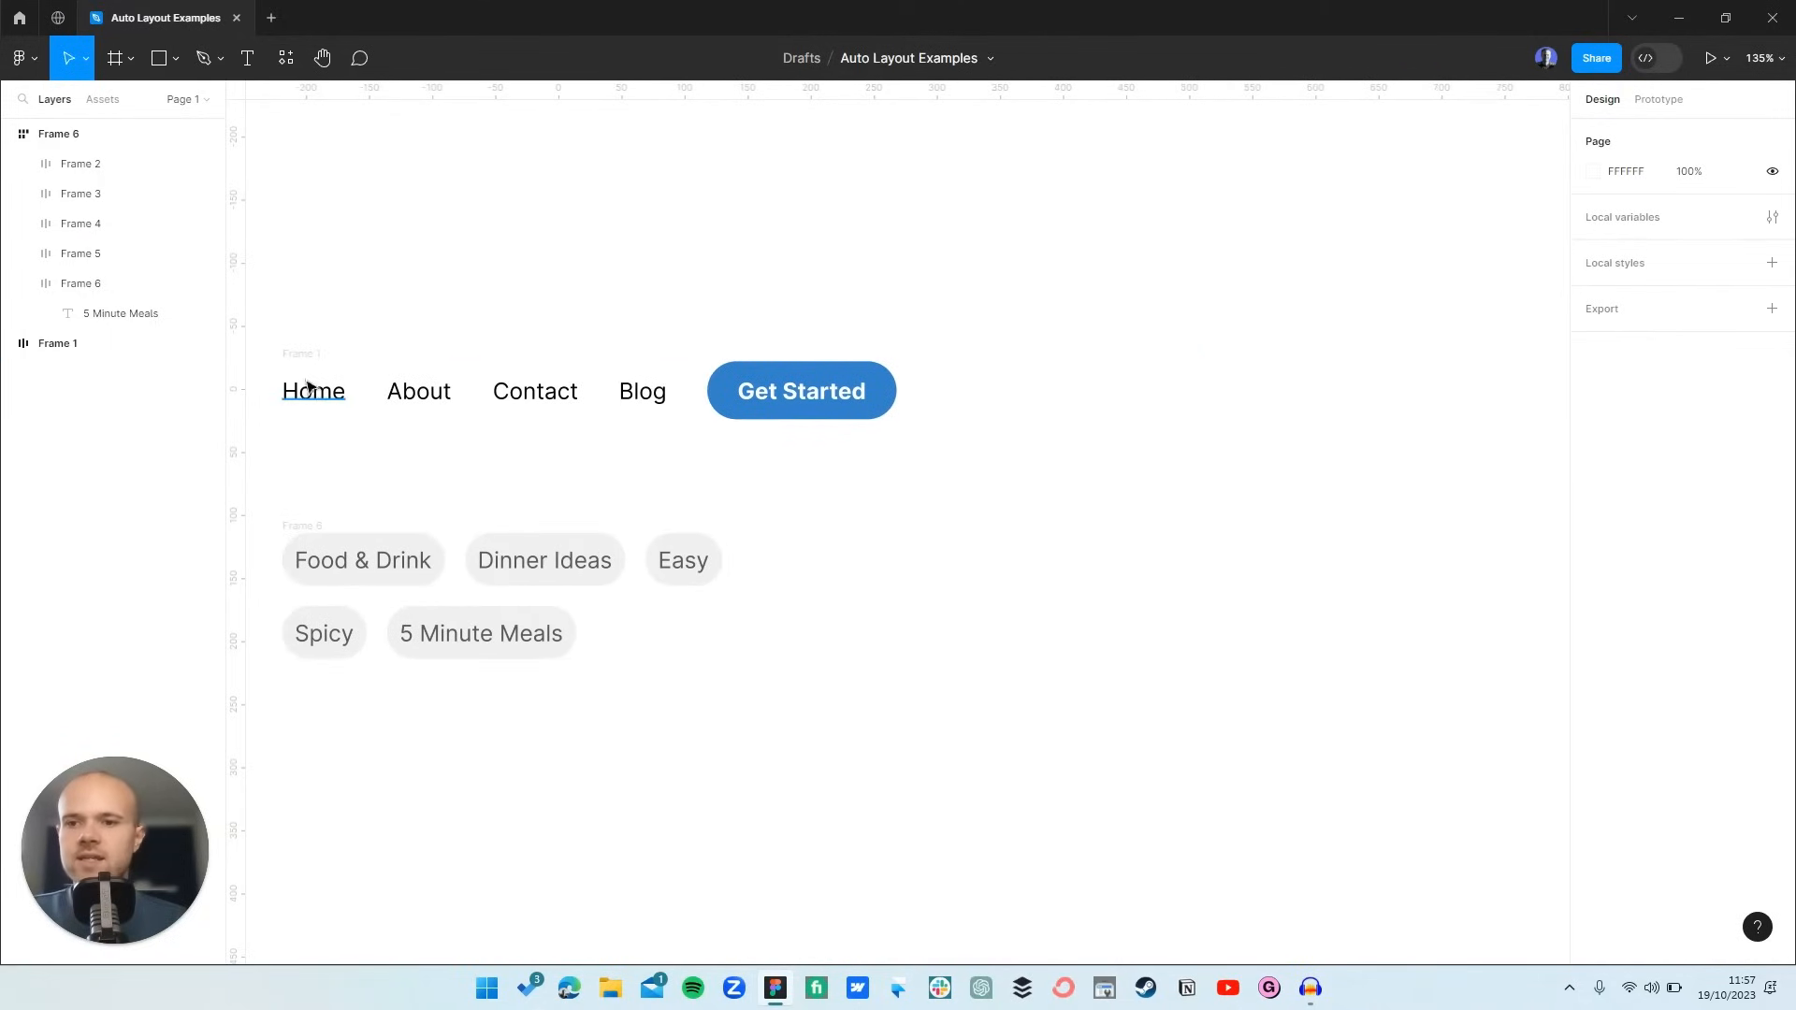
key("t")
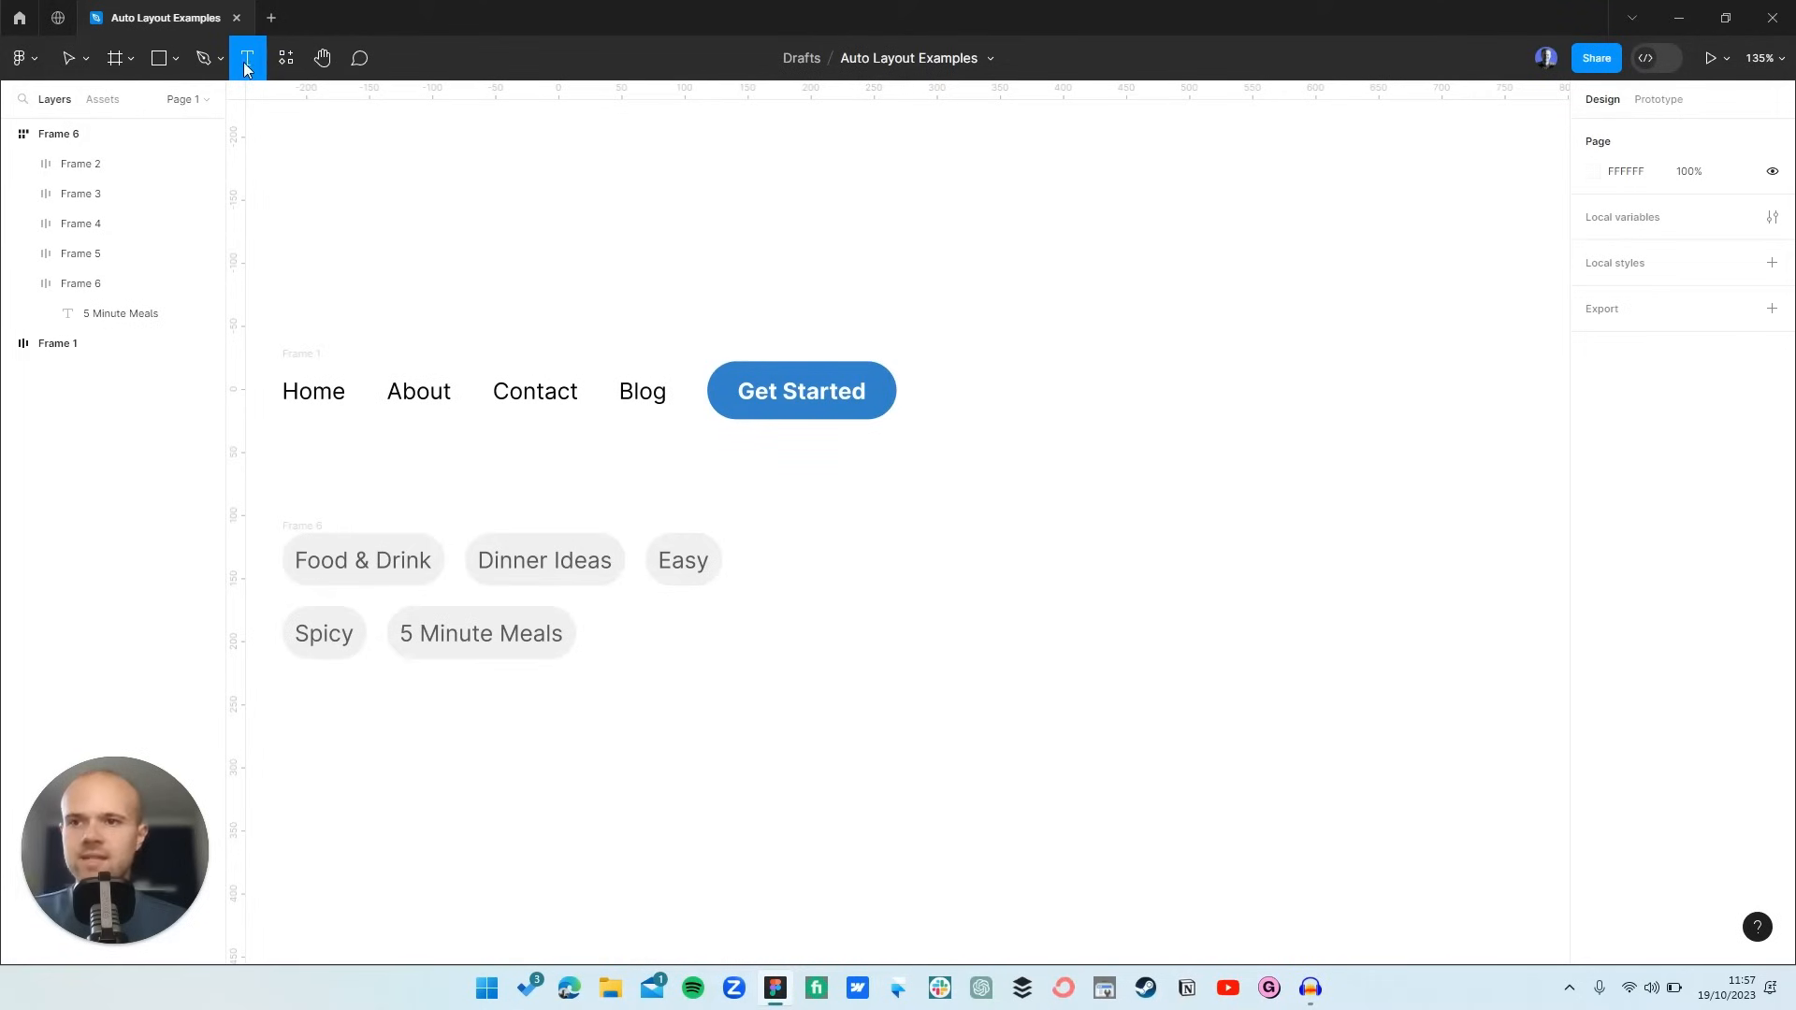
left_click(1131, 415)
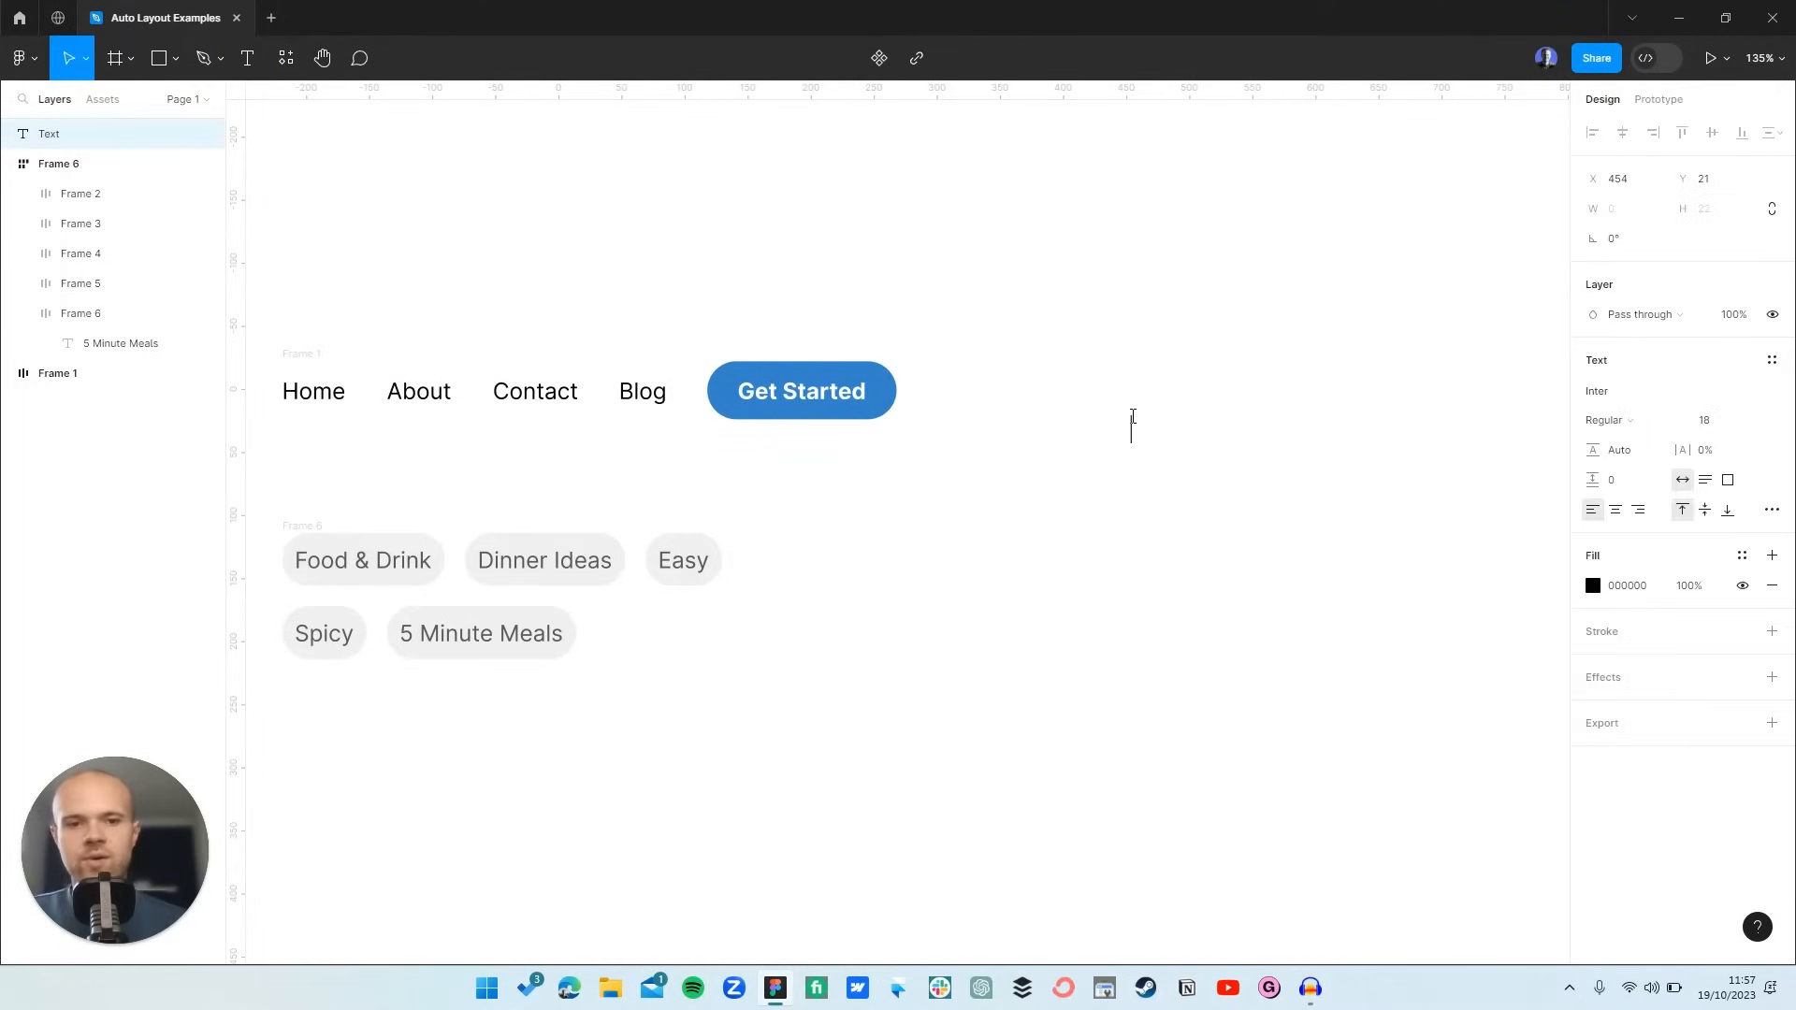
type("Home")
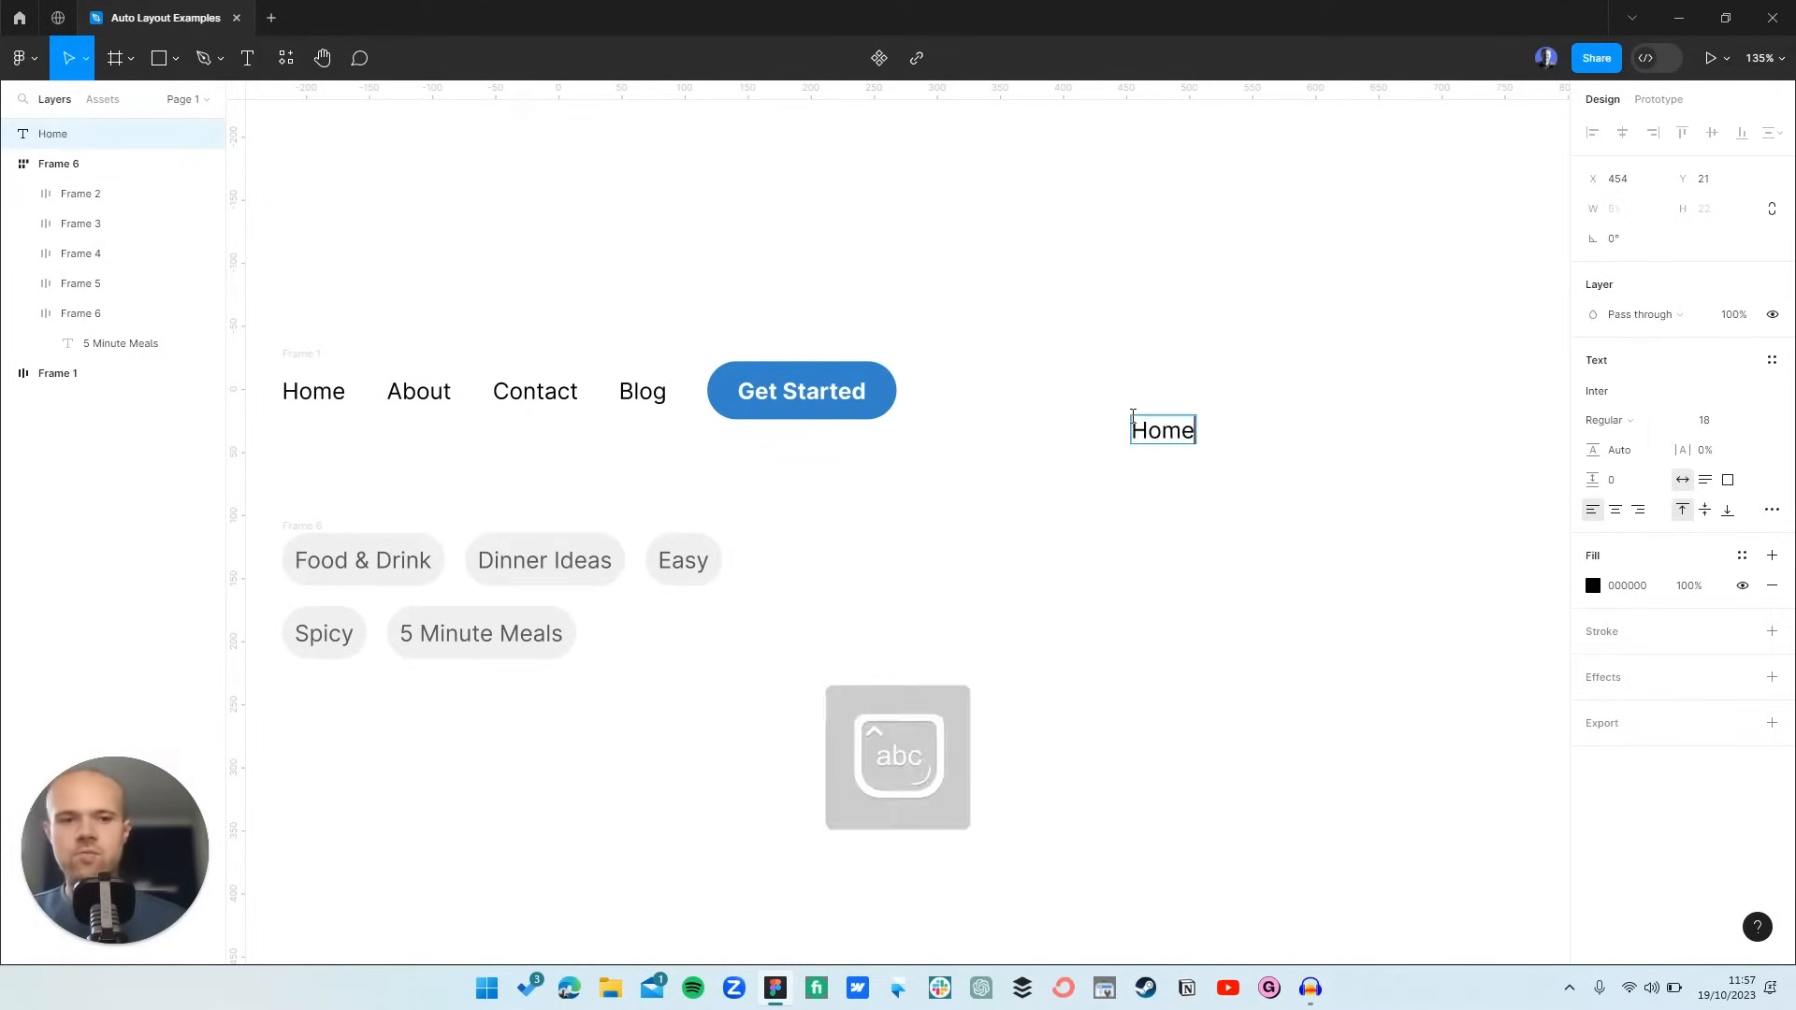
key("Escape")
- Duplicate the new Home text about 35 px to its right and change the copy to "About"
key("ctrl+d")
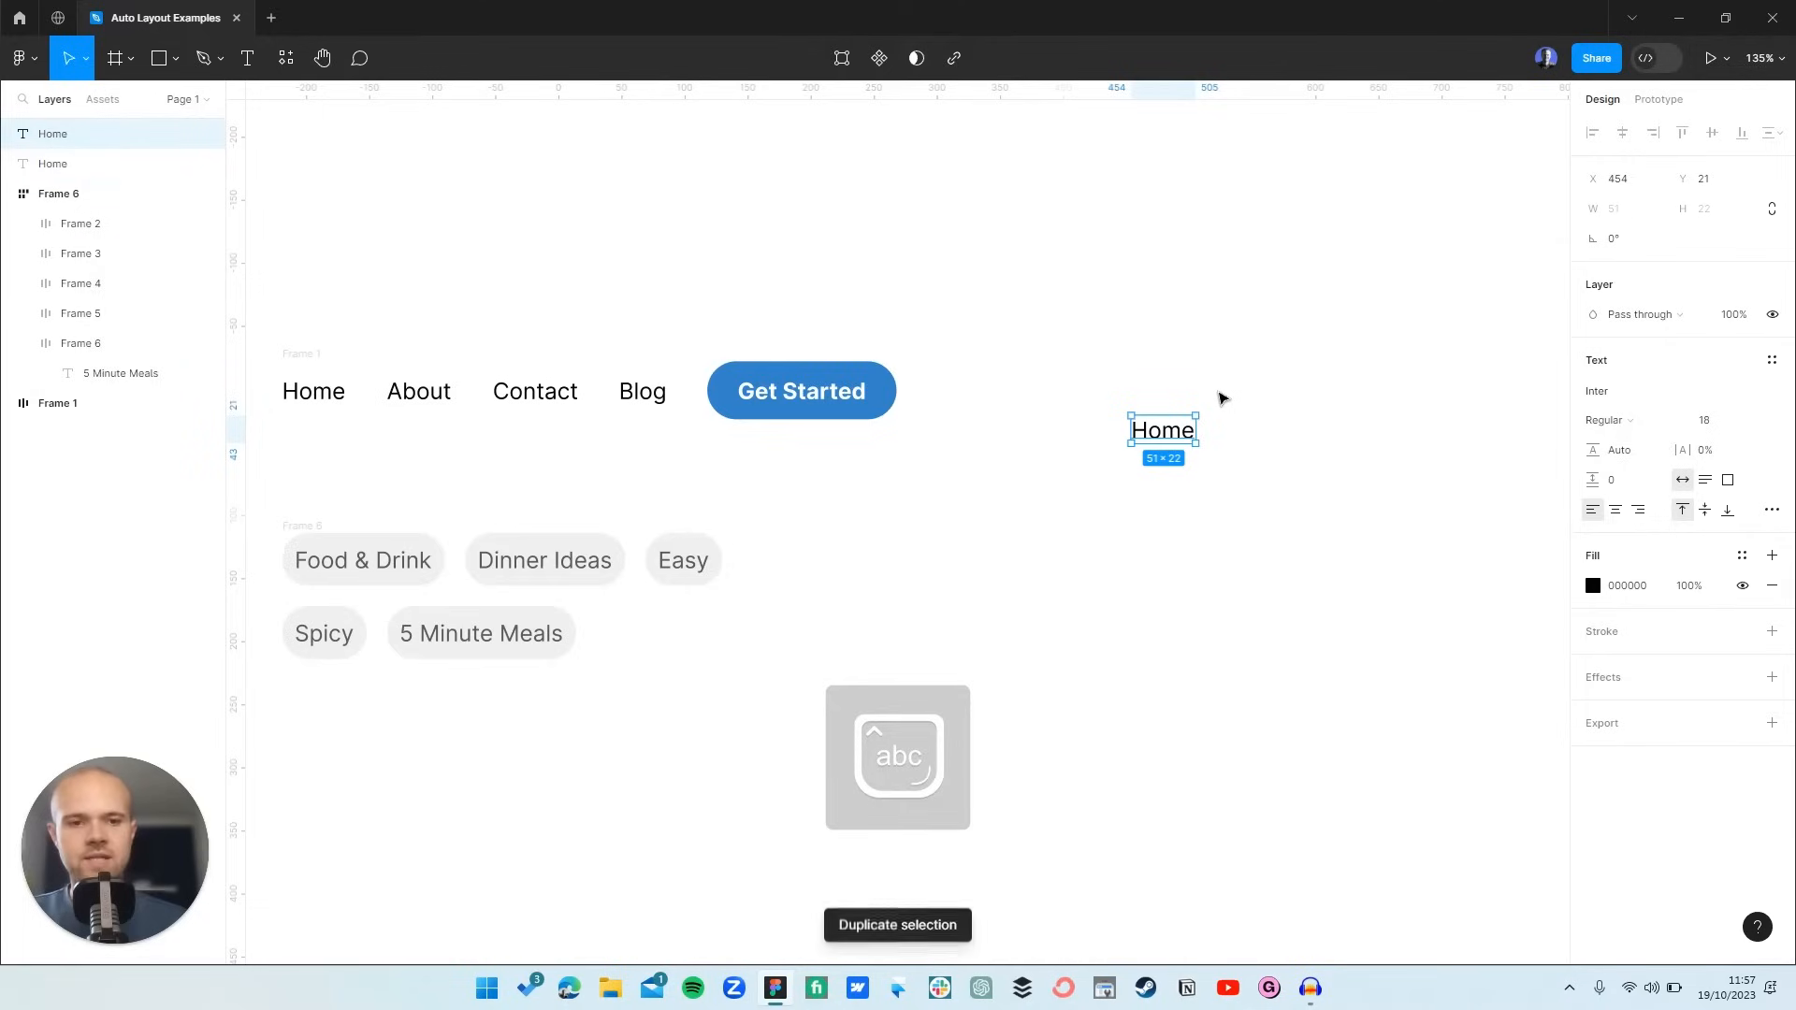
left_click_drag(1173, 429, 1282, 428)
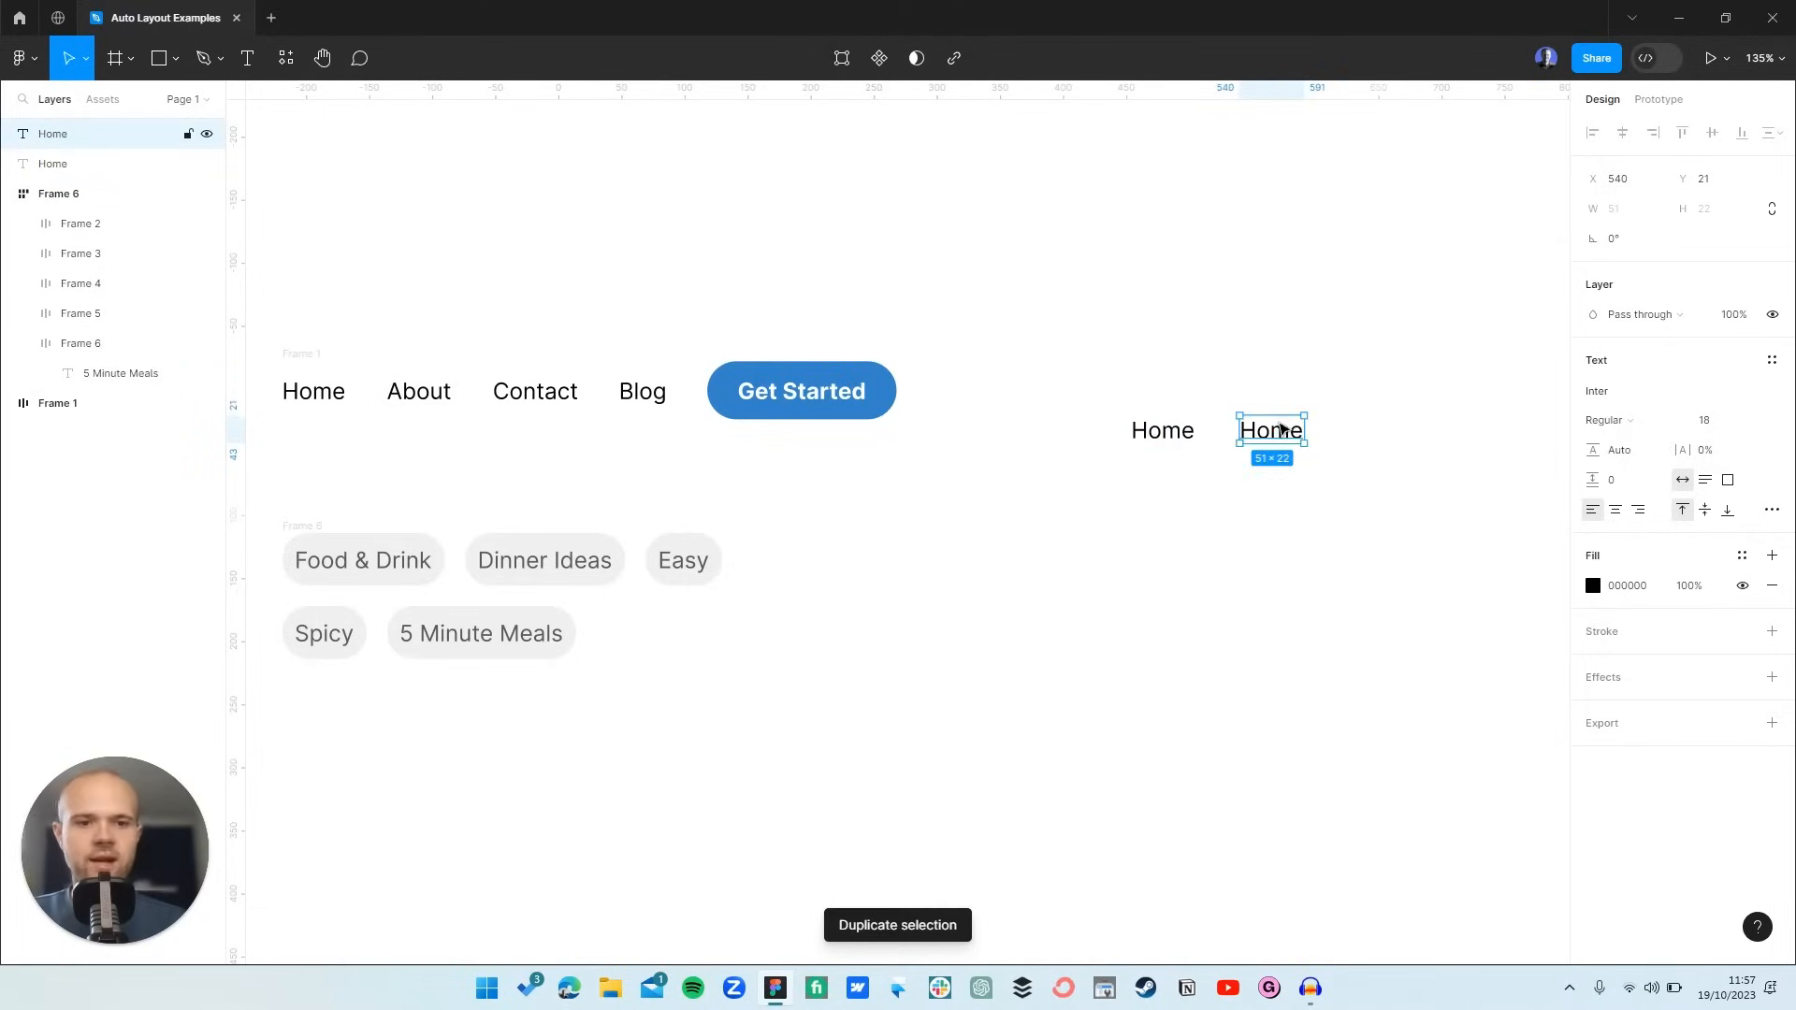
double_click(1278, 429)
type("About")
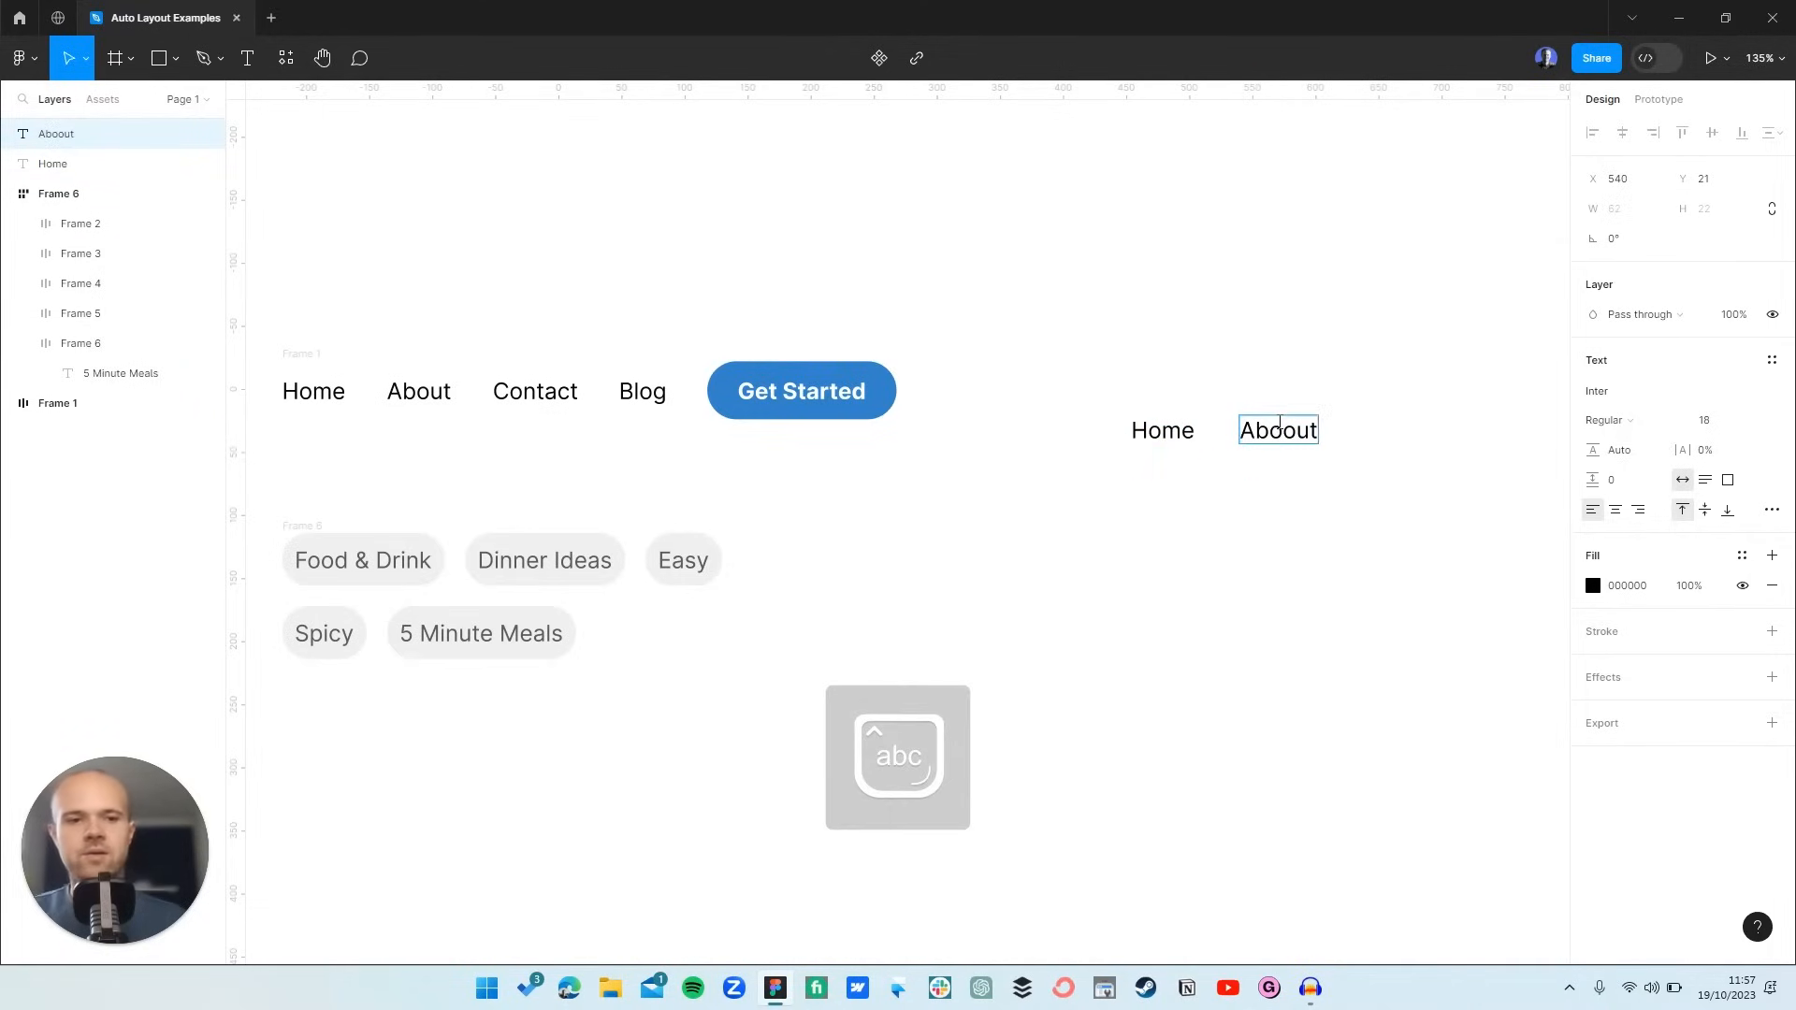
key("BackSpace")
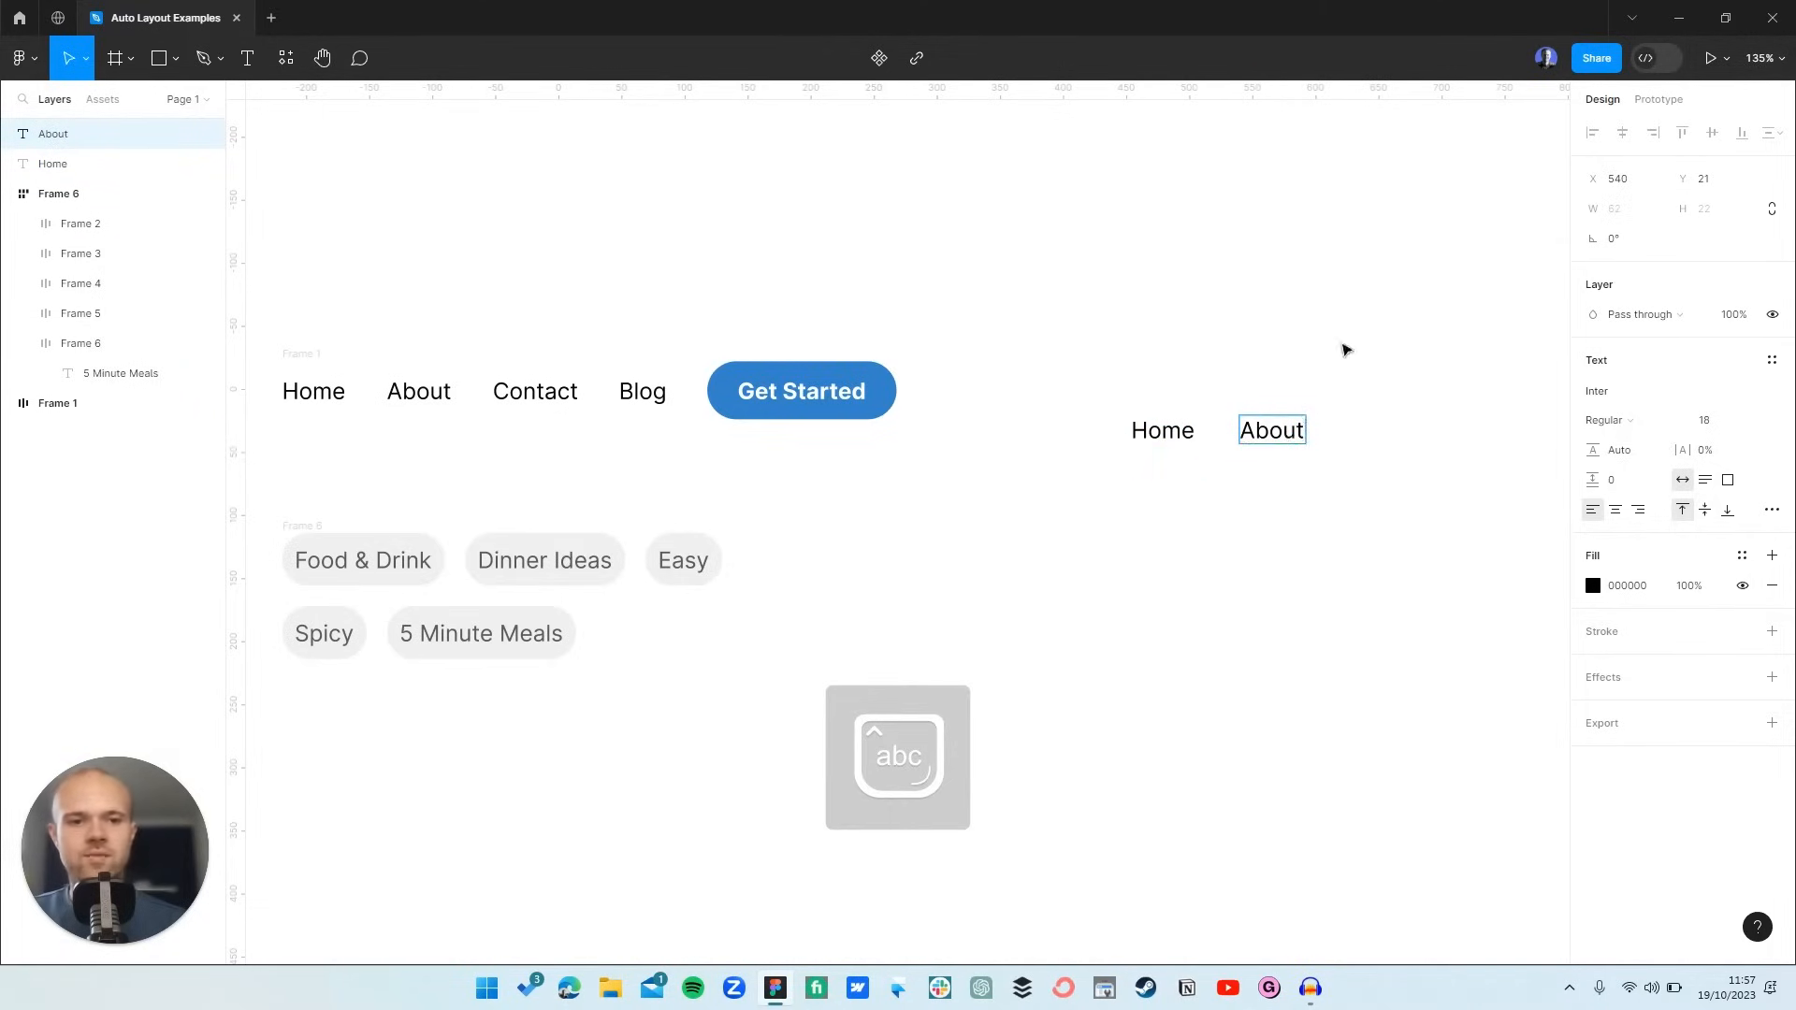
- Duplicate the new About text about 35 px to its right and change the copy to "Blog"
left_click_drag(1269, 427, 1379, 430)
scroll(1372, 430, "right", 3)
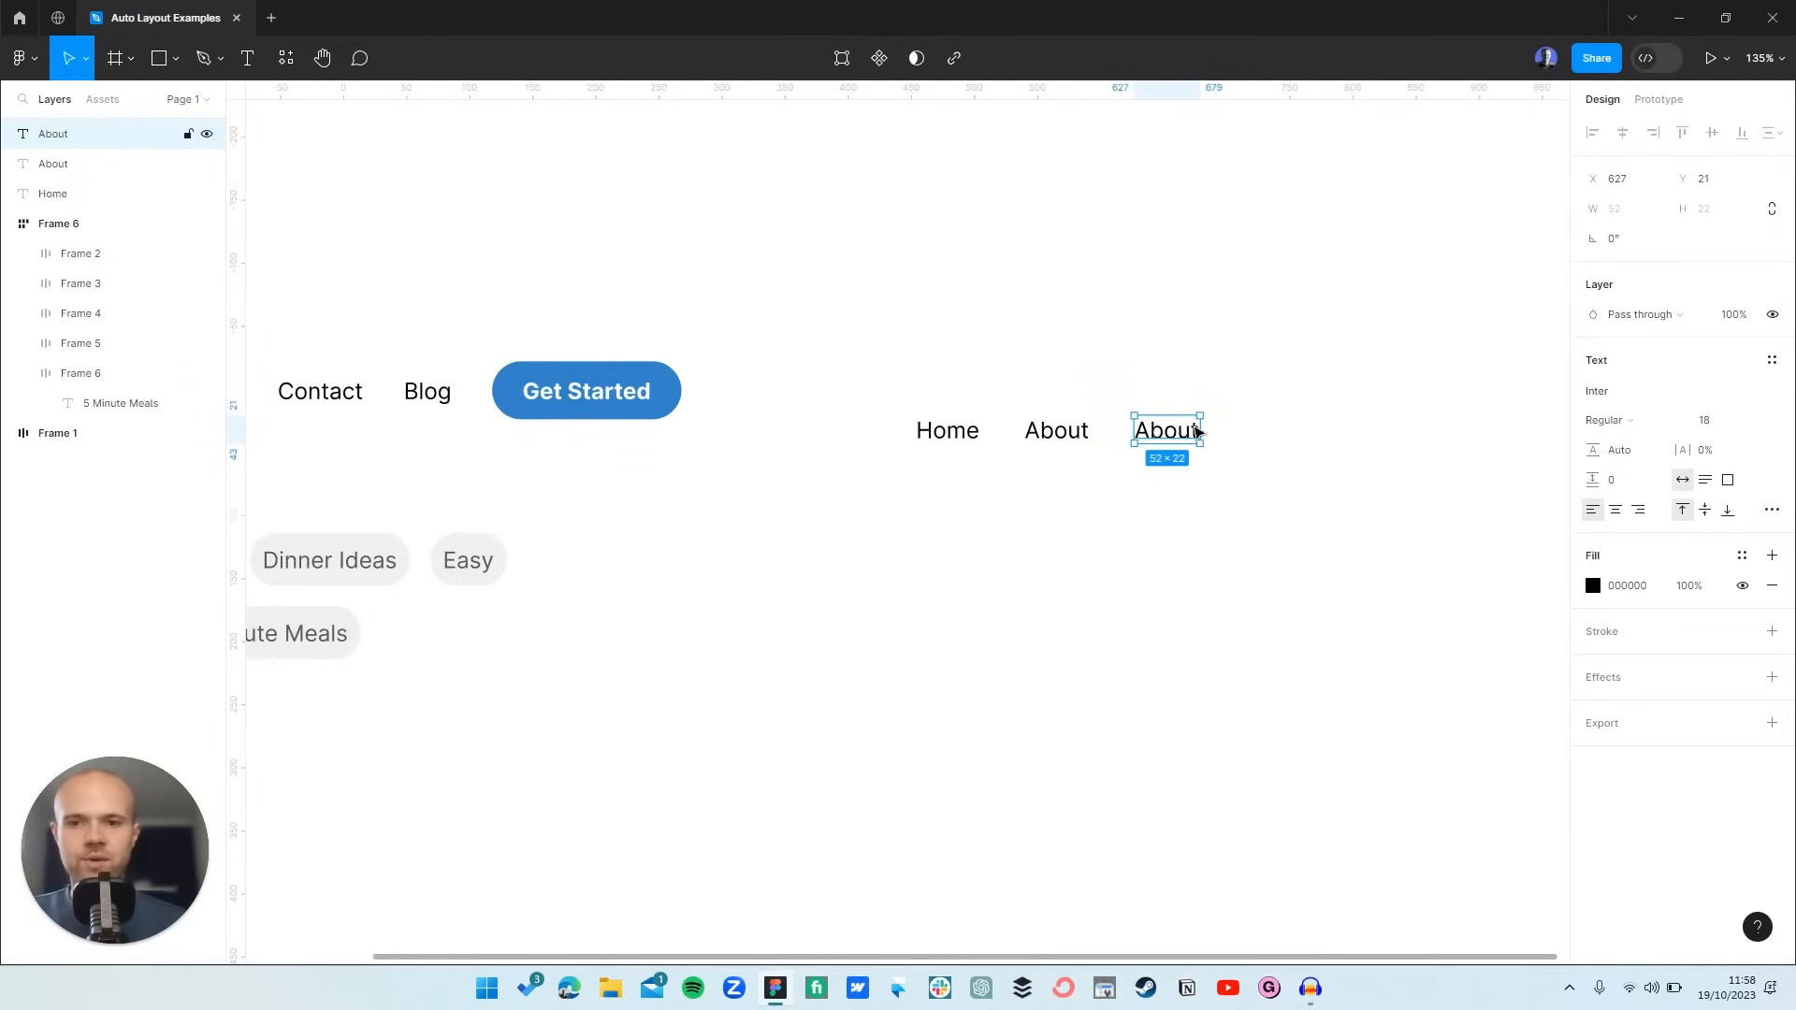
scroll(1199, 432, "up", 1)
double_click(1187, 429)
type("Blog")
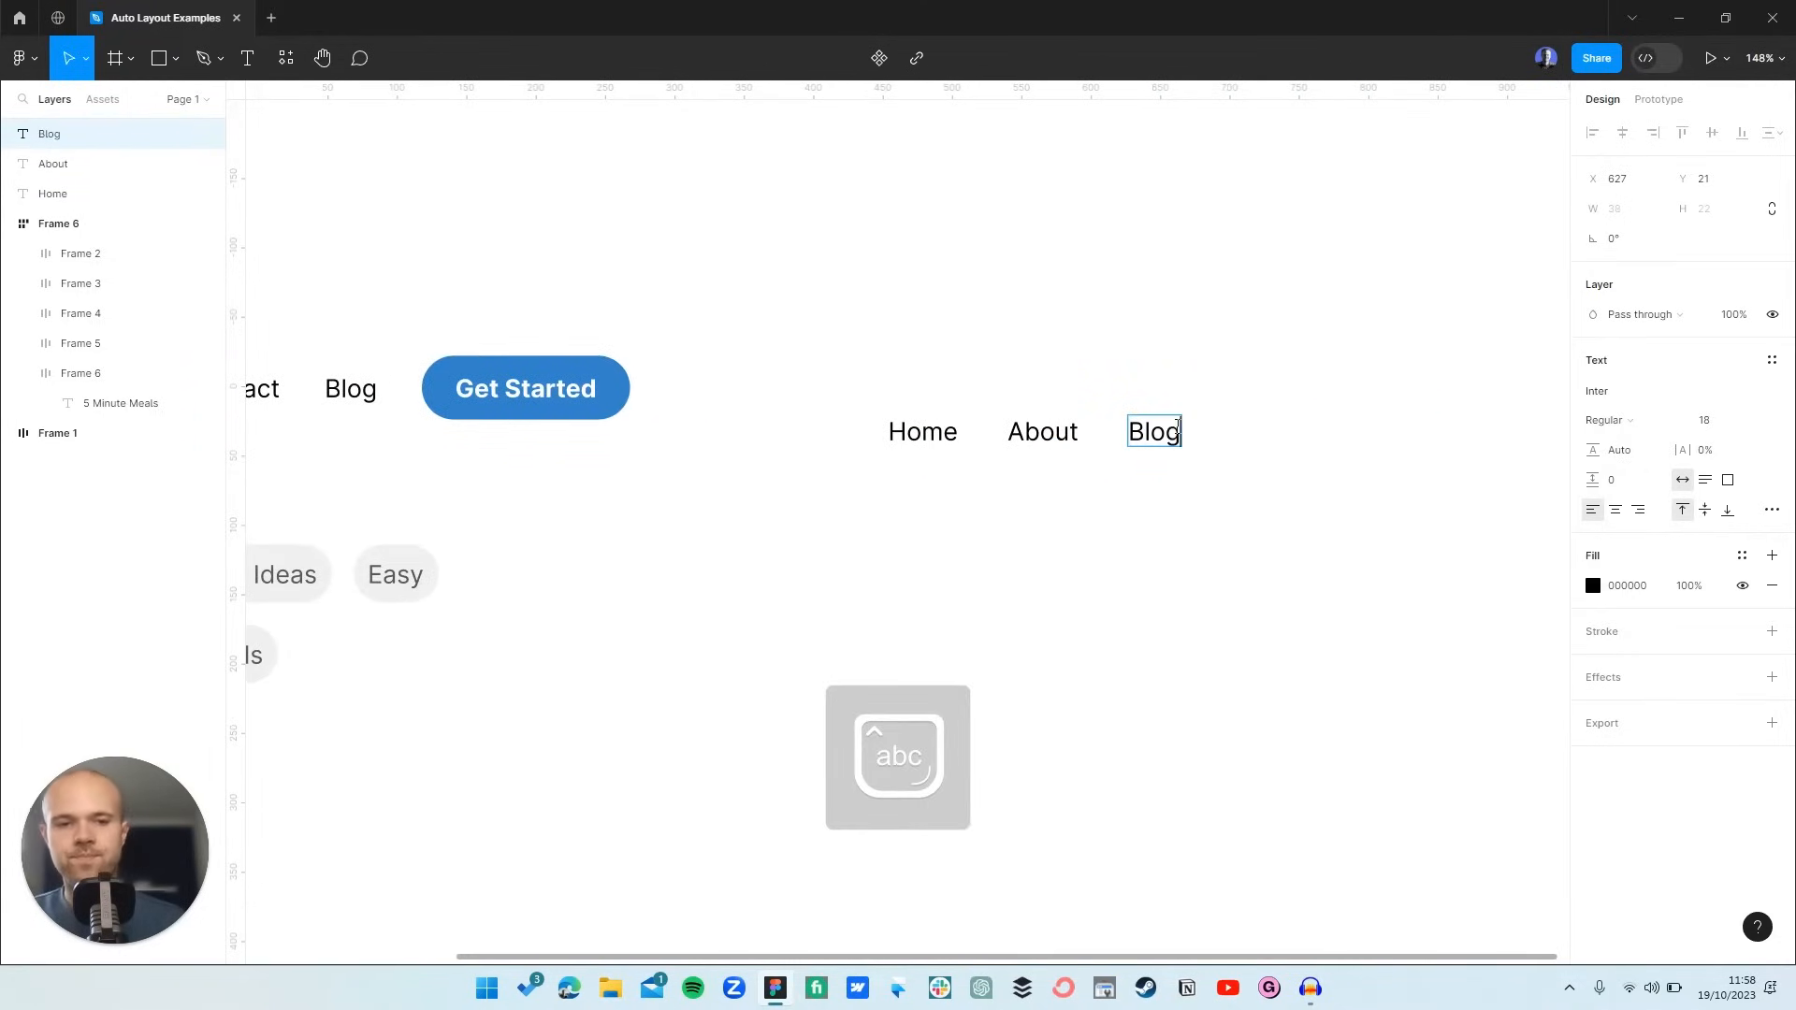
key("Escape")
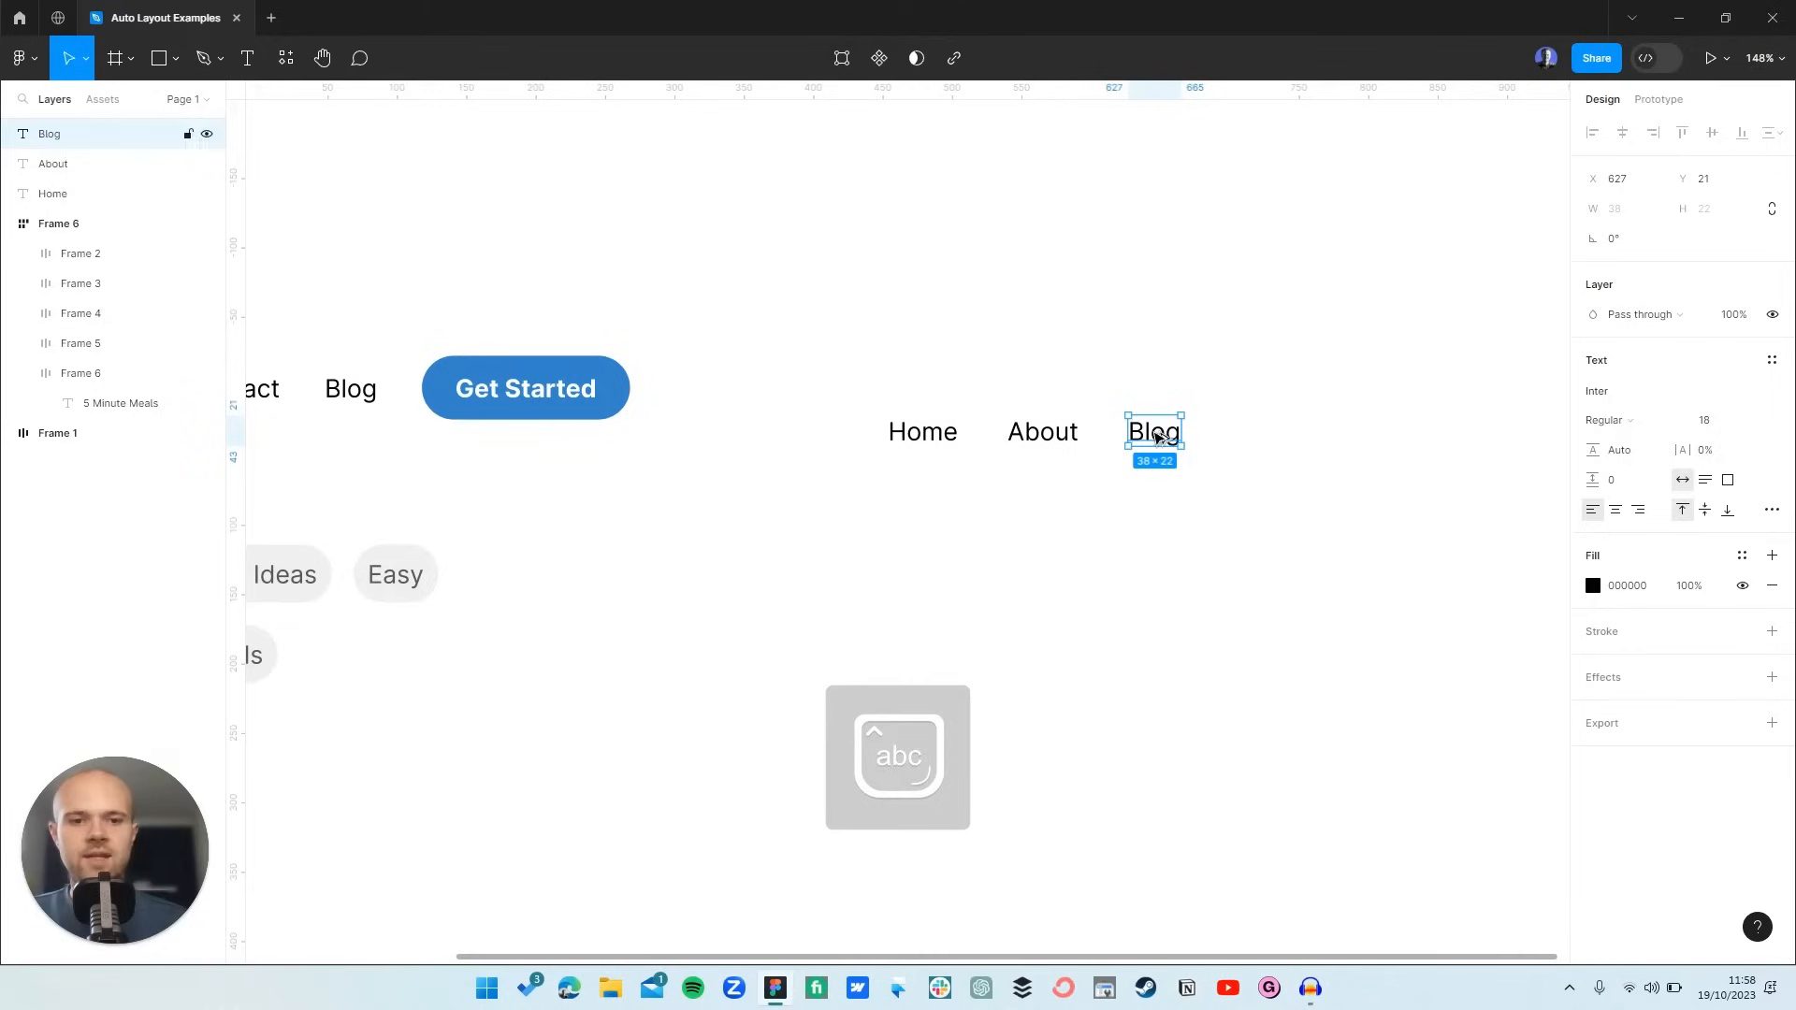
- Duplicate the new Blog text about 35 px to its right and change the copy to "Get Started"
left_click_drag(1151, 426, 1251, 433)
key("Caps_Lock")
double_click(1254, 430)
key("Caps_Lock")
type("Get STar")
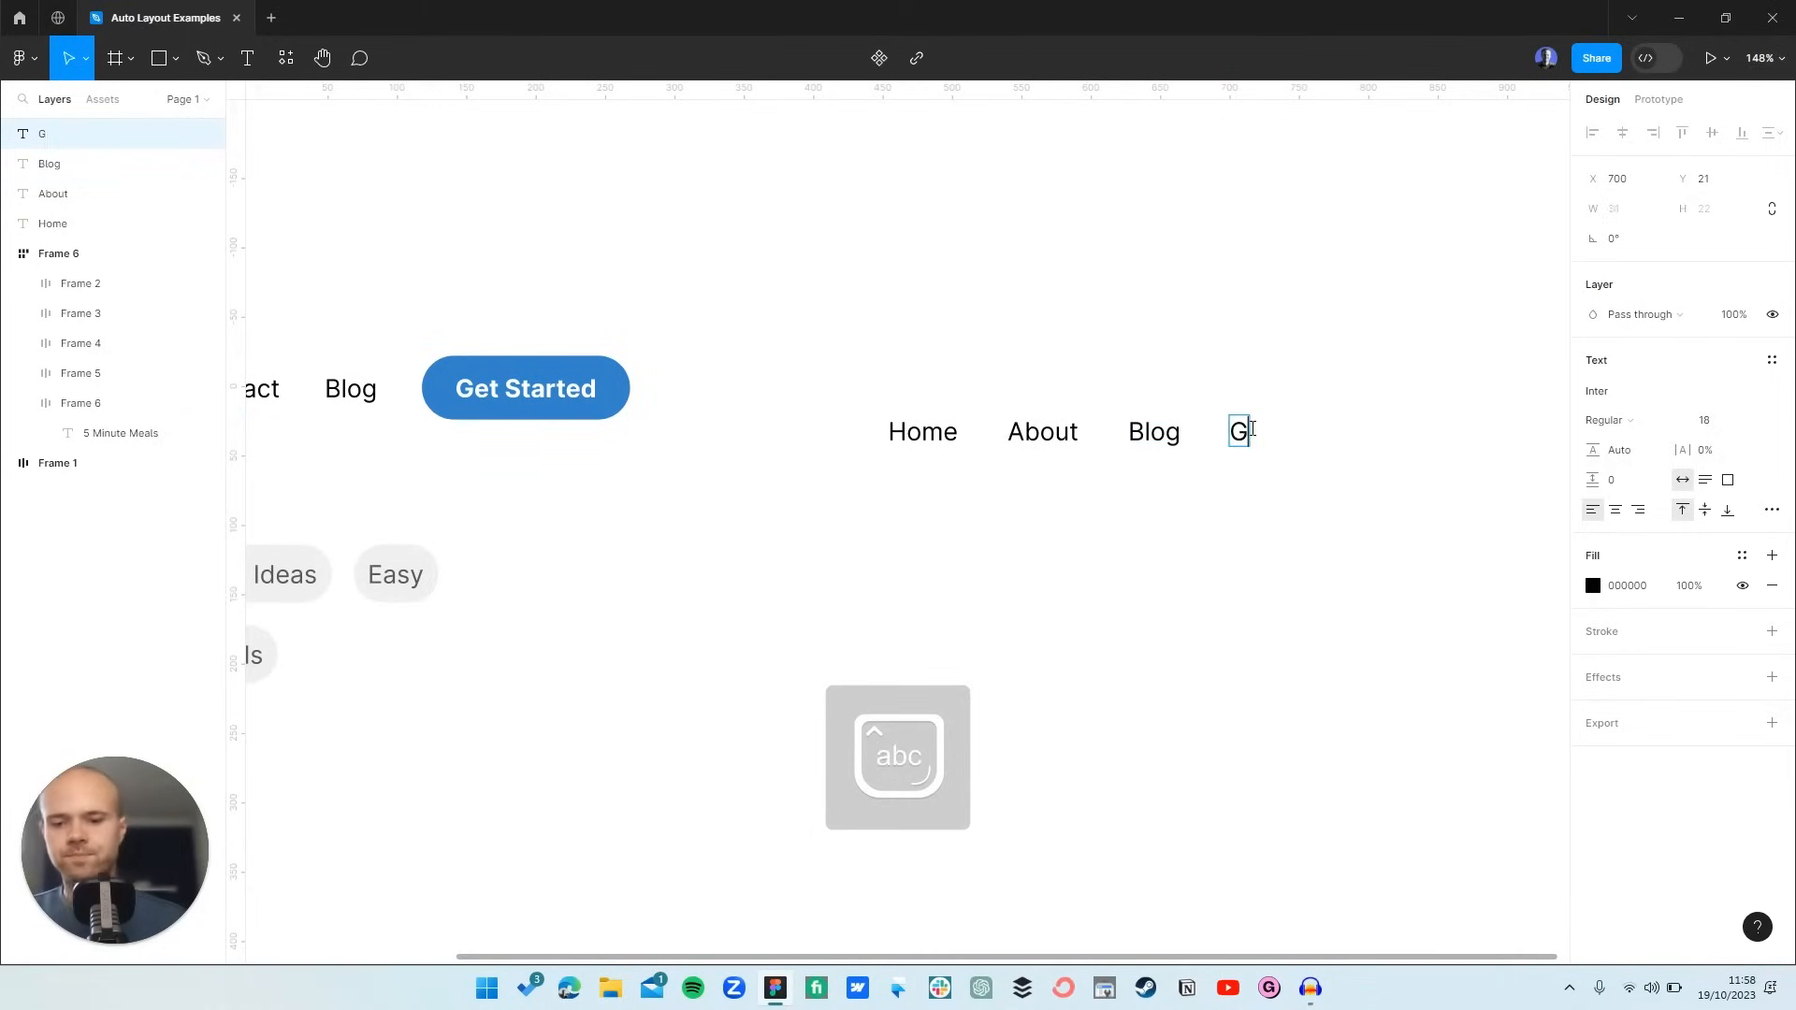
key("BackSpace")
key("BackSpace")
key("BackSpace")
type("tarted")
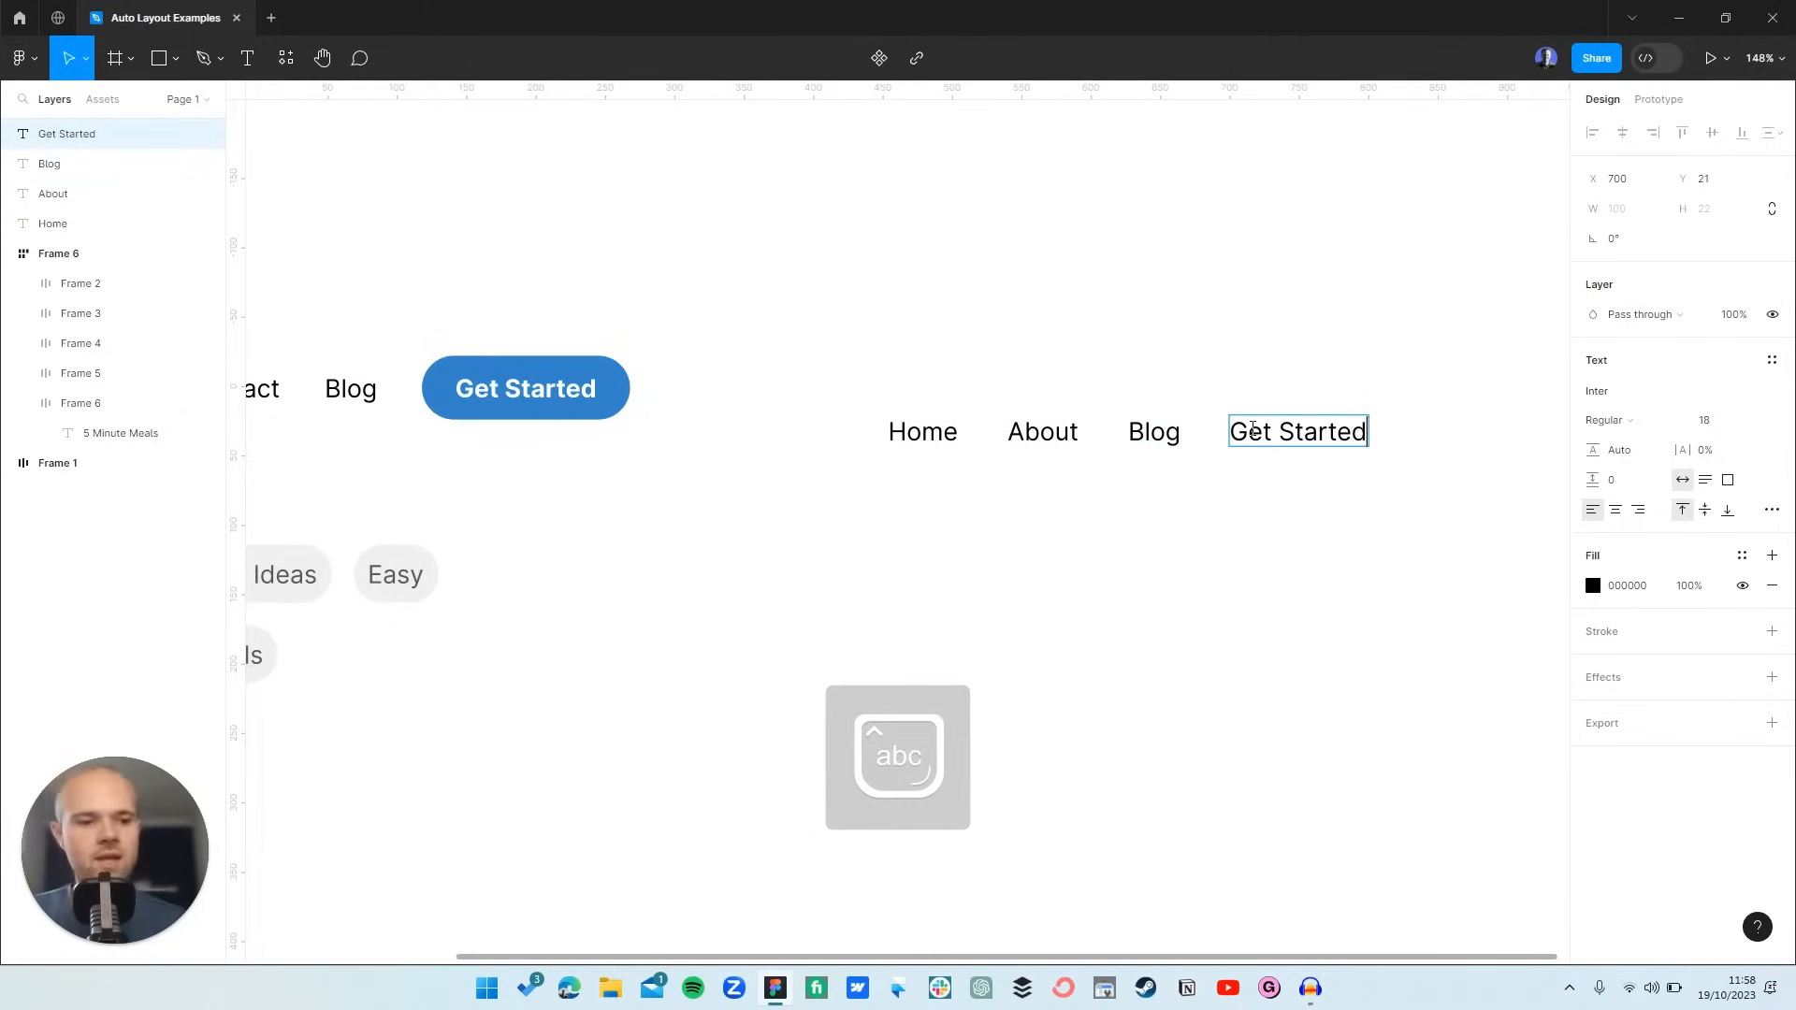
key("Escape")
left_click(1188, 302)
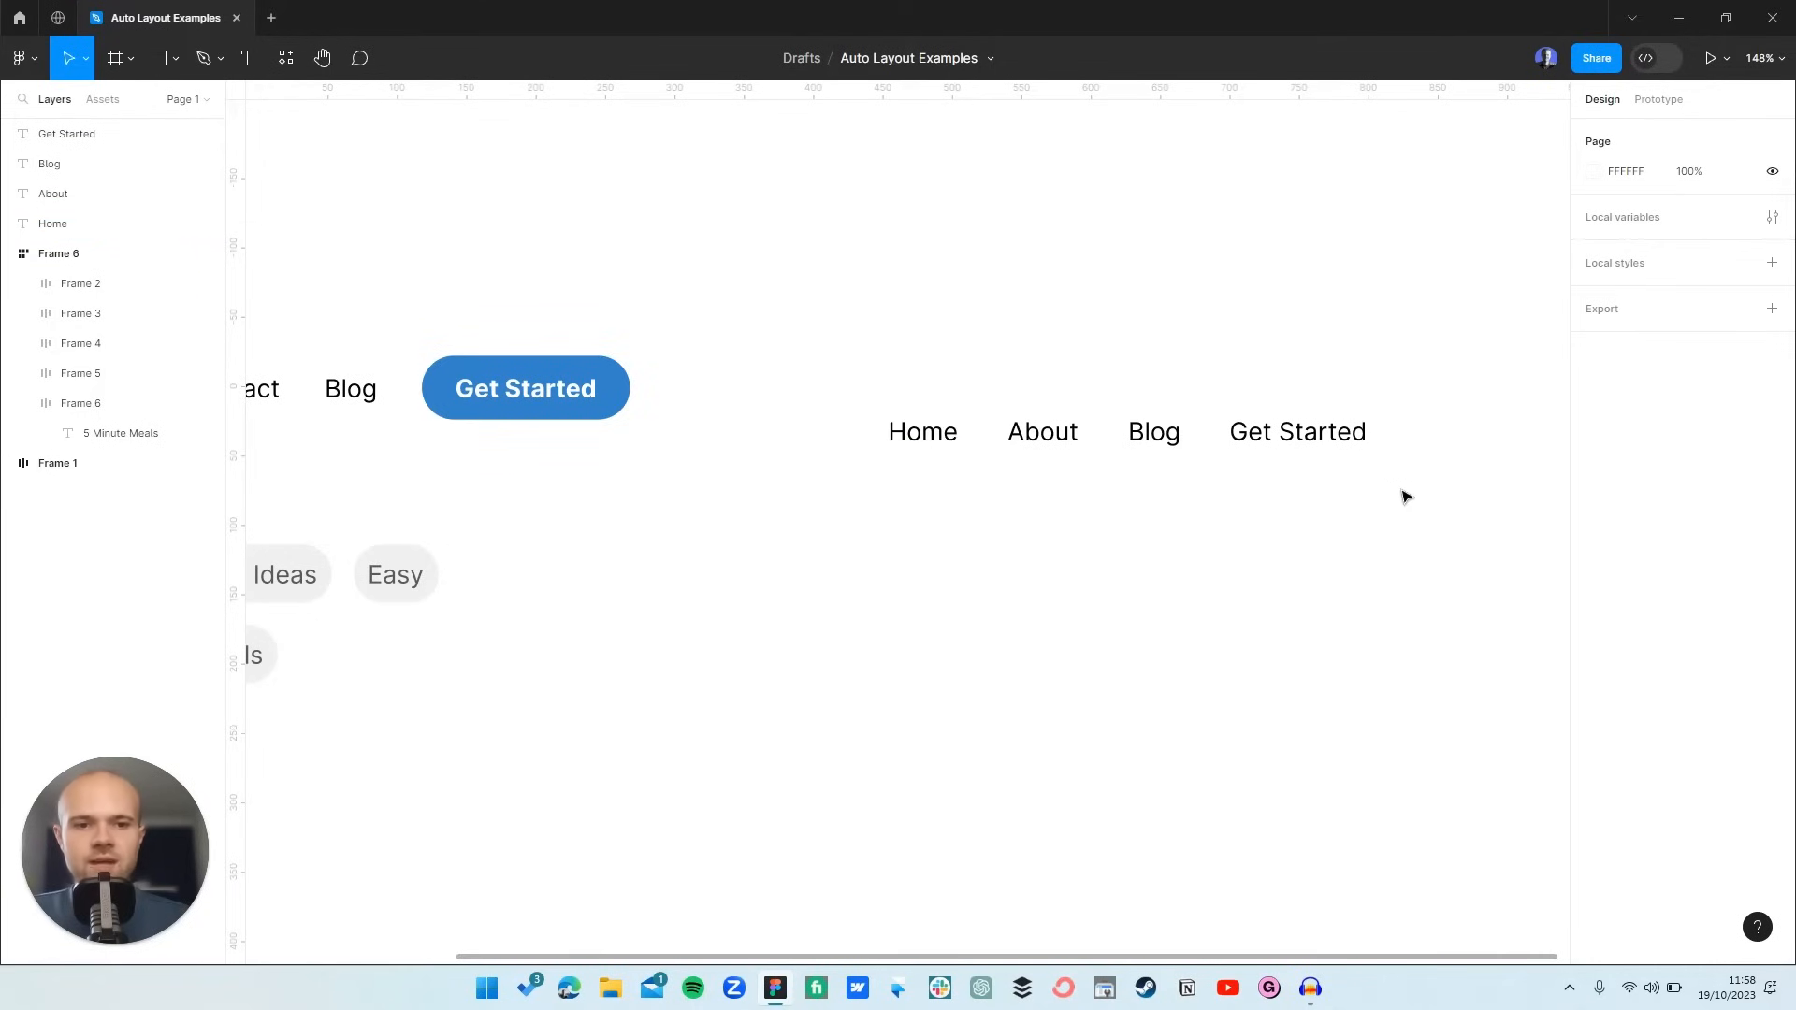
- Apply auto layout to the four new menu texts together and set the horizontal gap between items to 38
left_click_drag(1401, 491, 791, 356)
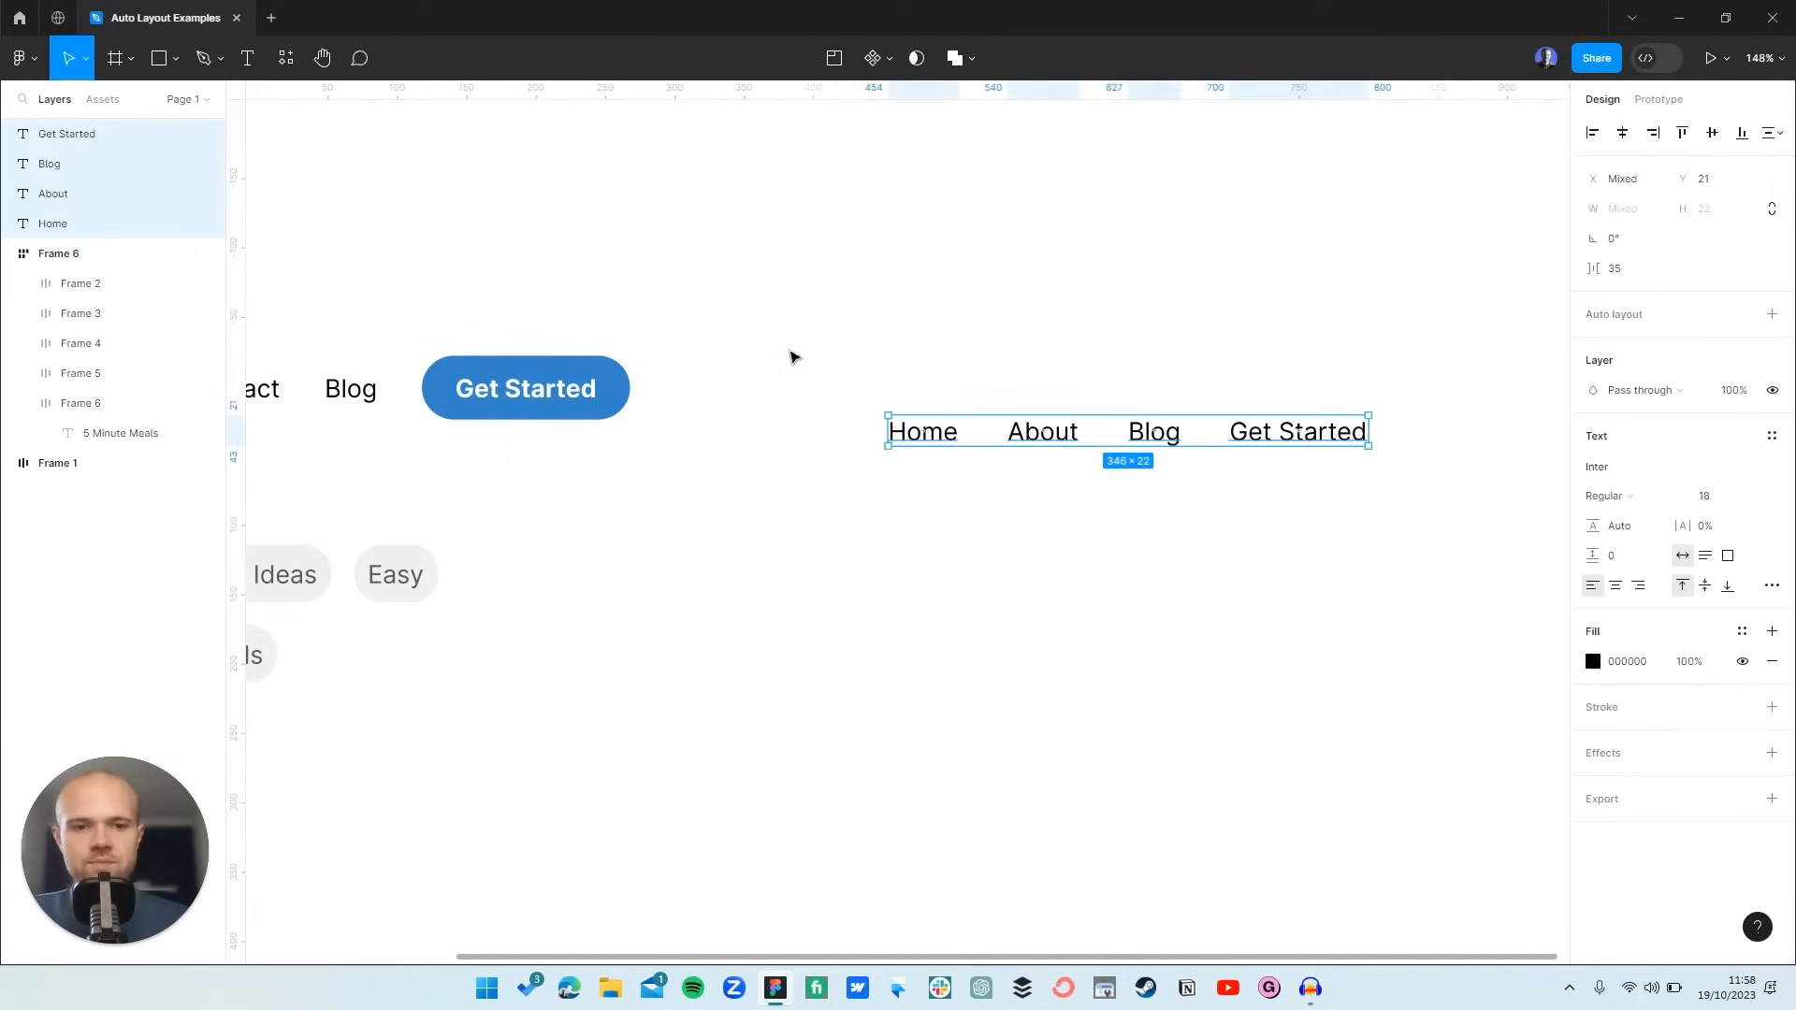
left_click(1771, 316)
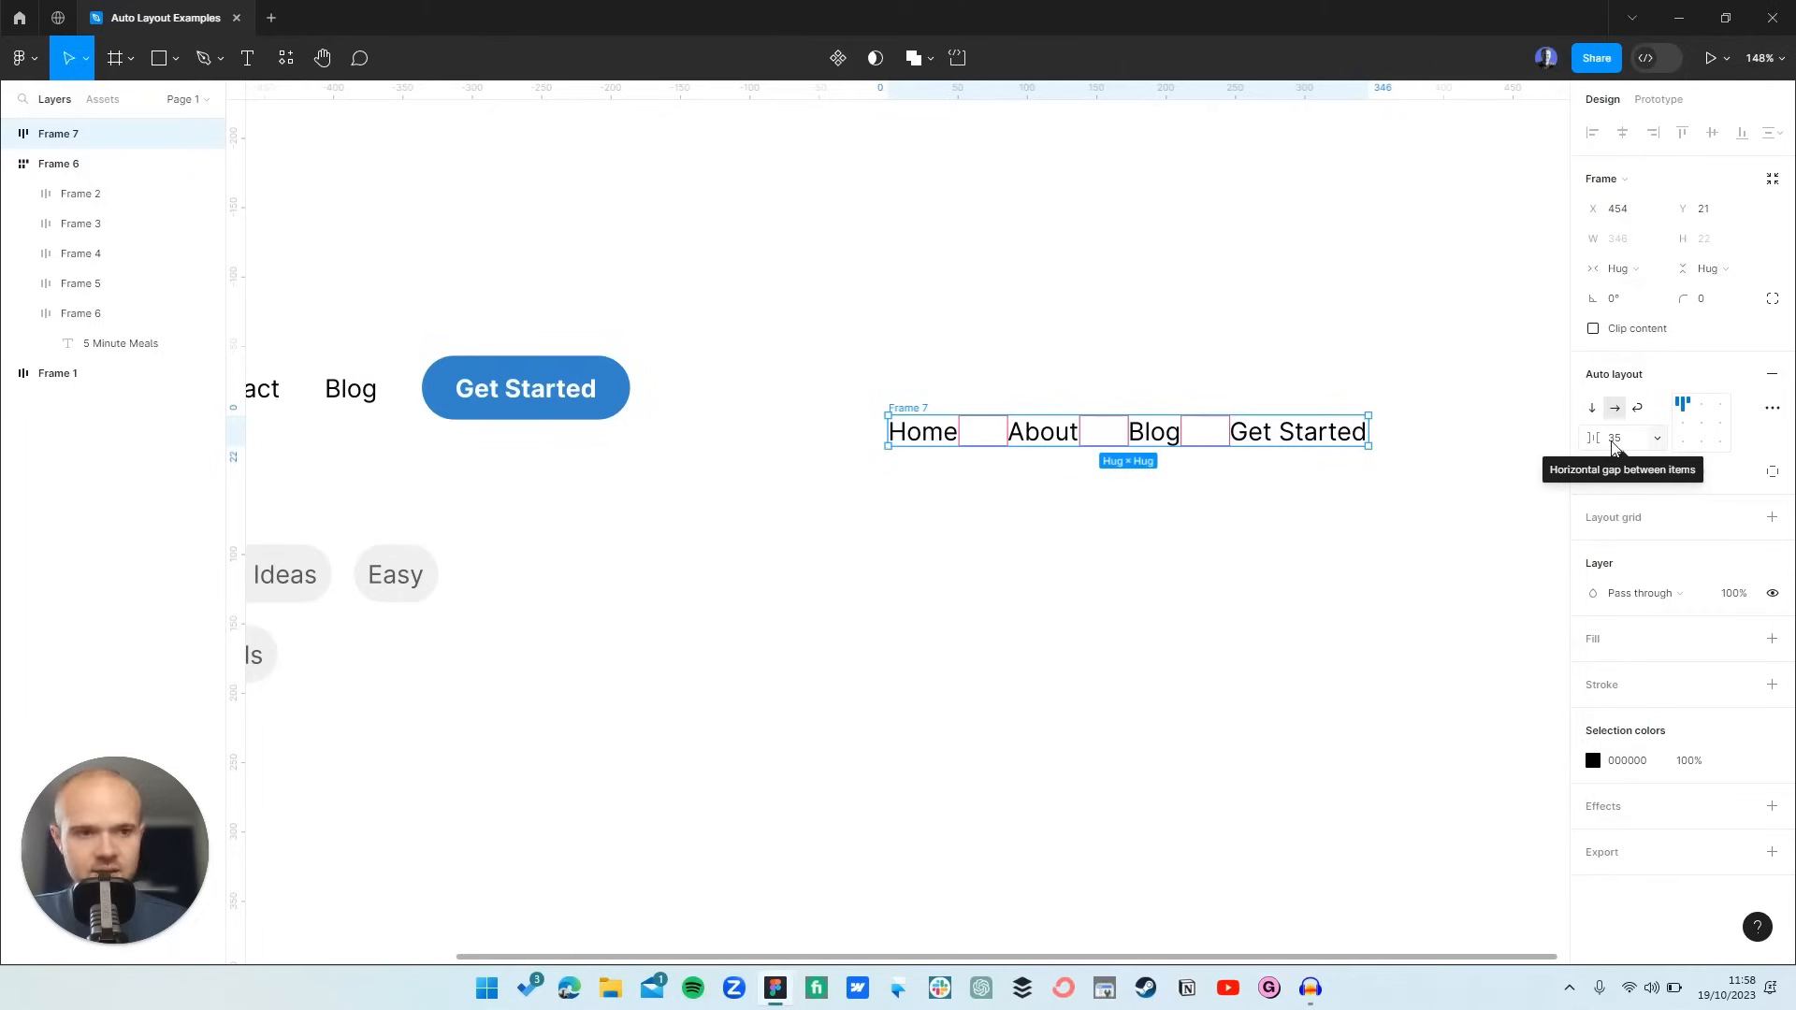
mouse_move(1597, 440)
left_mouse_down()
mouse_move(1603, 411)
mouse_move(1581, 414)
mouse_move(1630, 412)
mouse_move(1536, 428)
mouse_move(1628, 426)
mouse_move(1581, 439)
left_mouse_up()
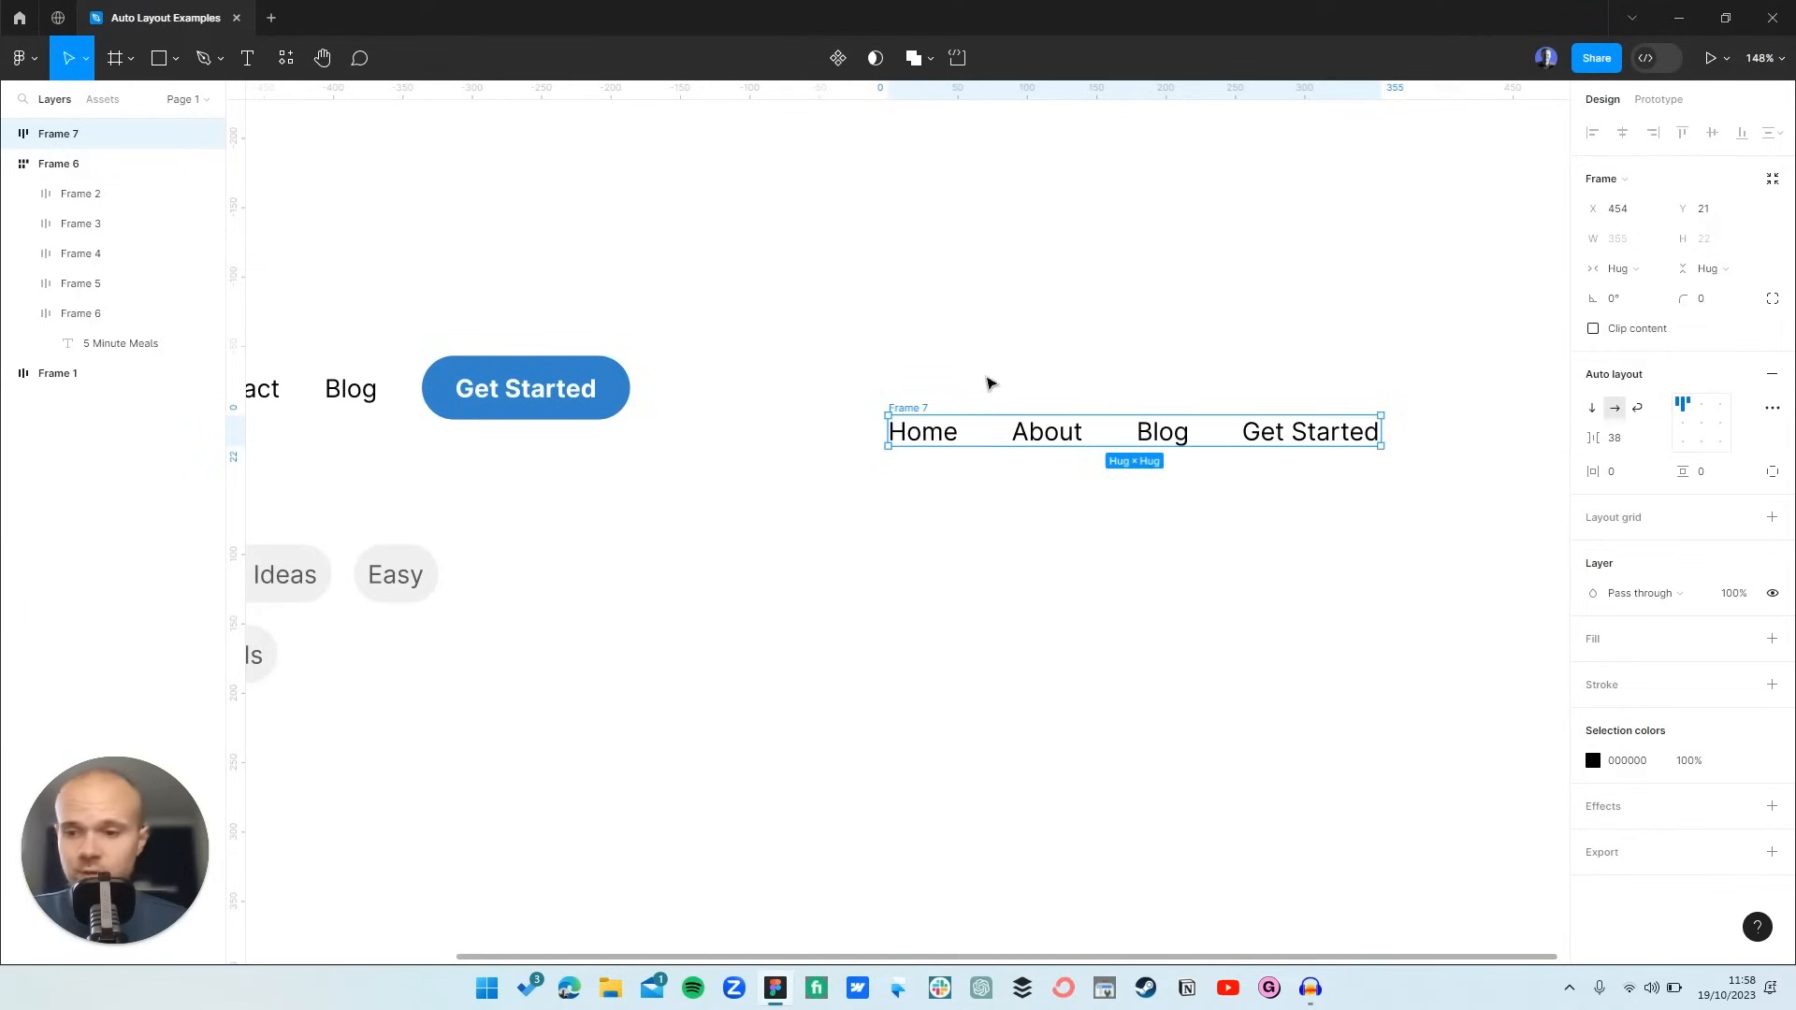
- Move the new menu frame to about X 370, Y 30 and reorder its items so About comes after Blog
left_click_drag(920, 409, 803, 420)
left_click_drag(916, 444, 1100, 450)
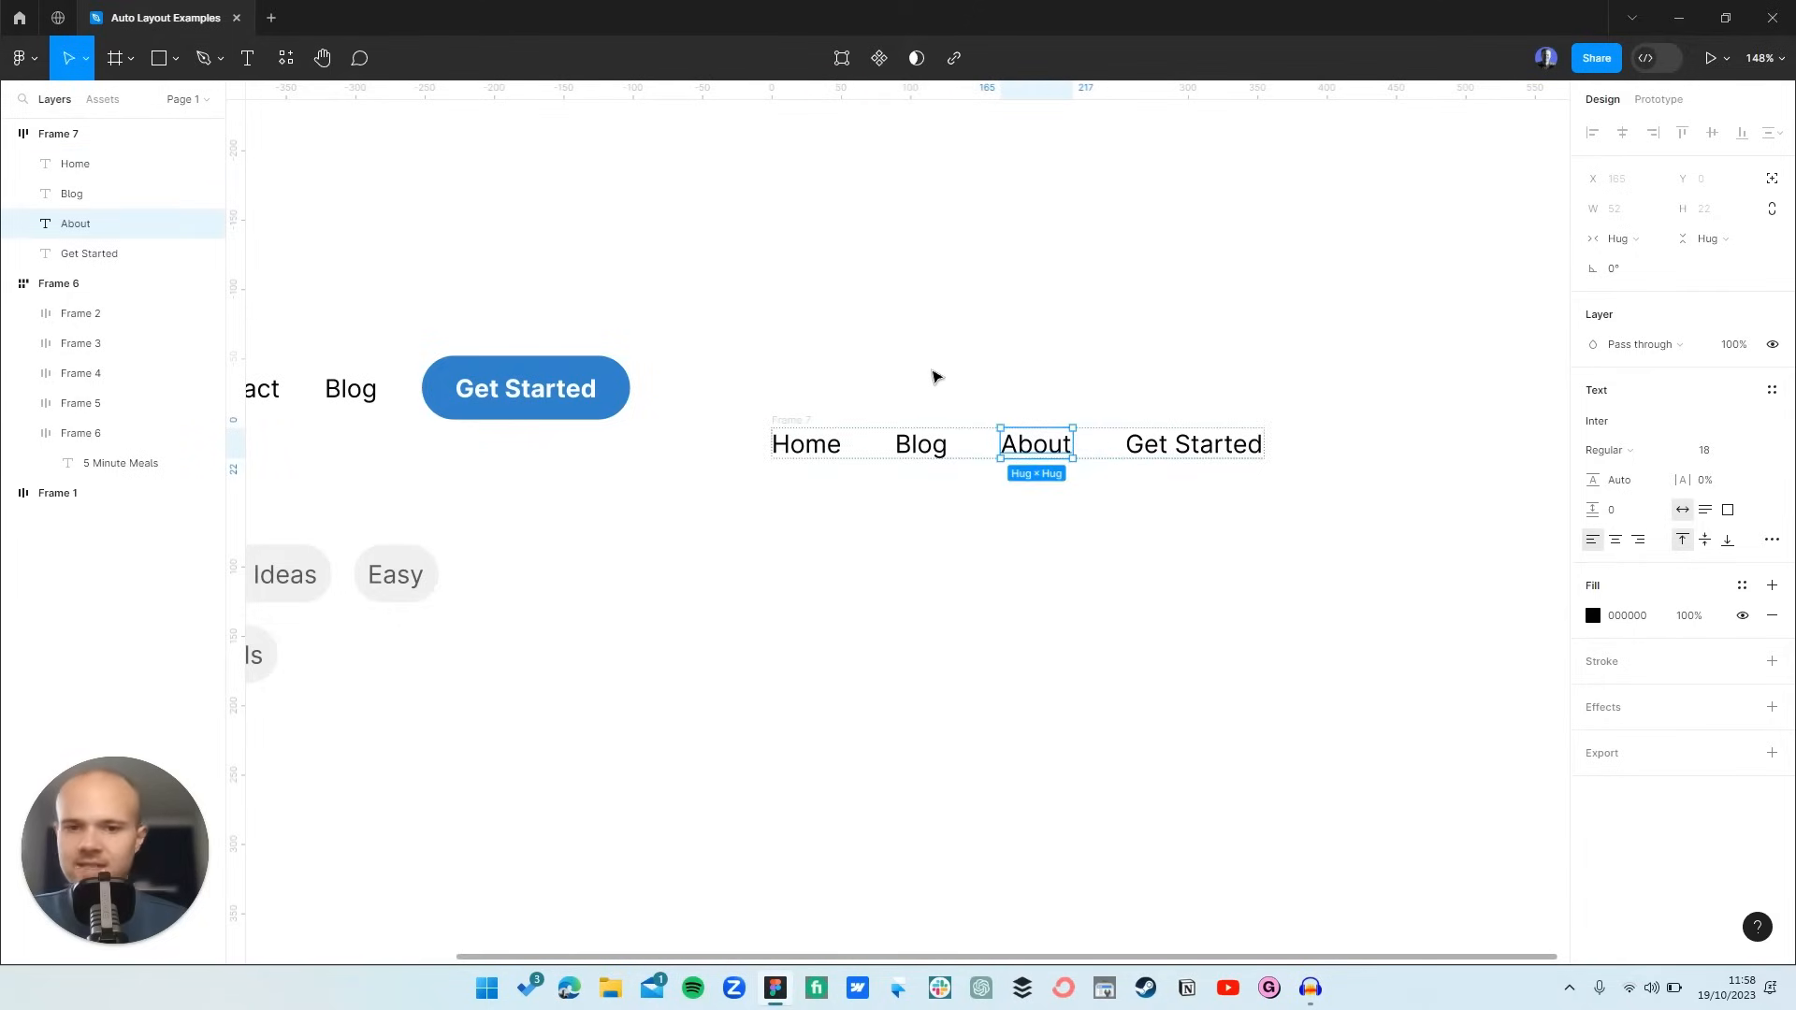
left_click(935, 376)
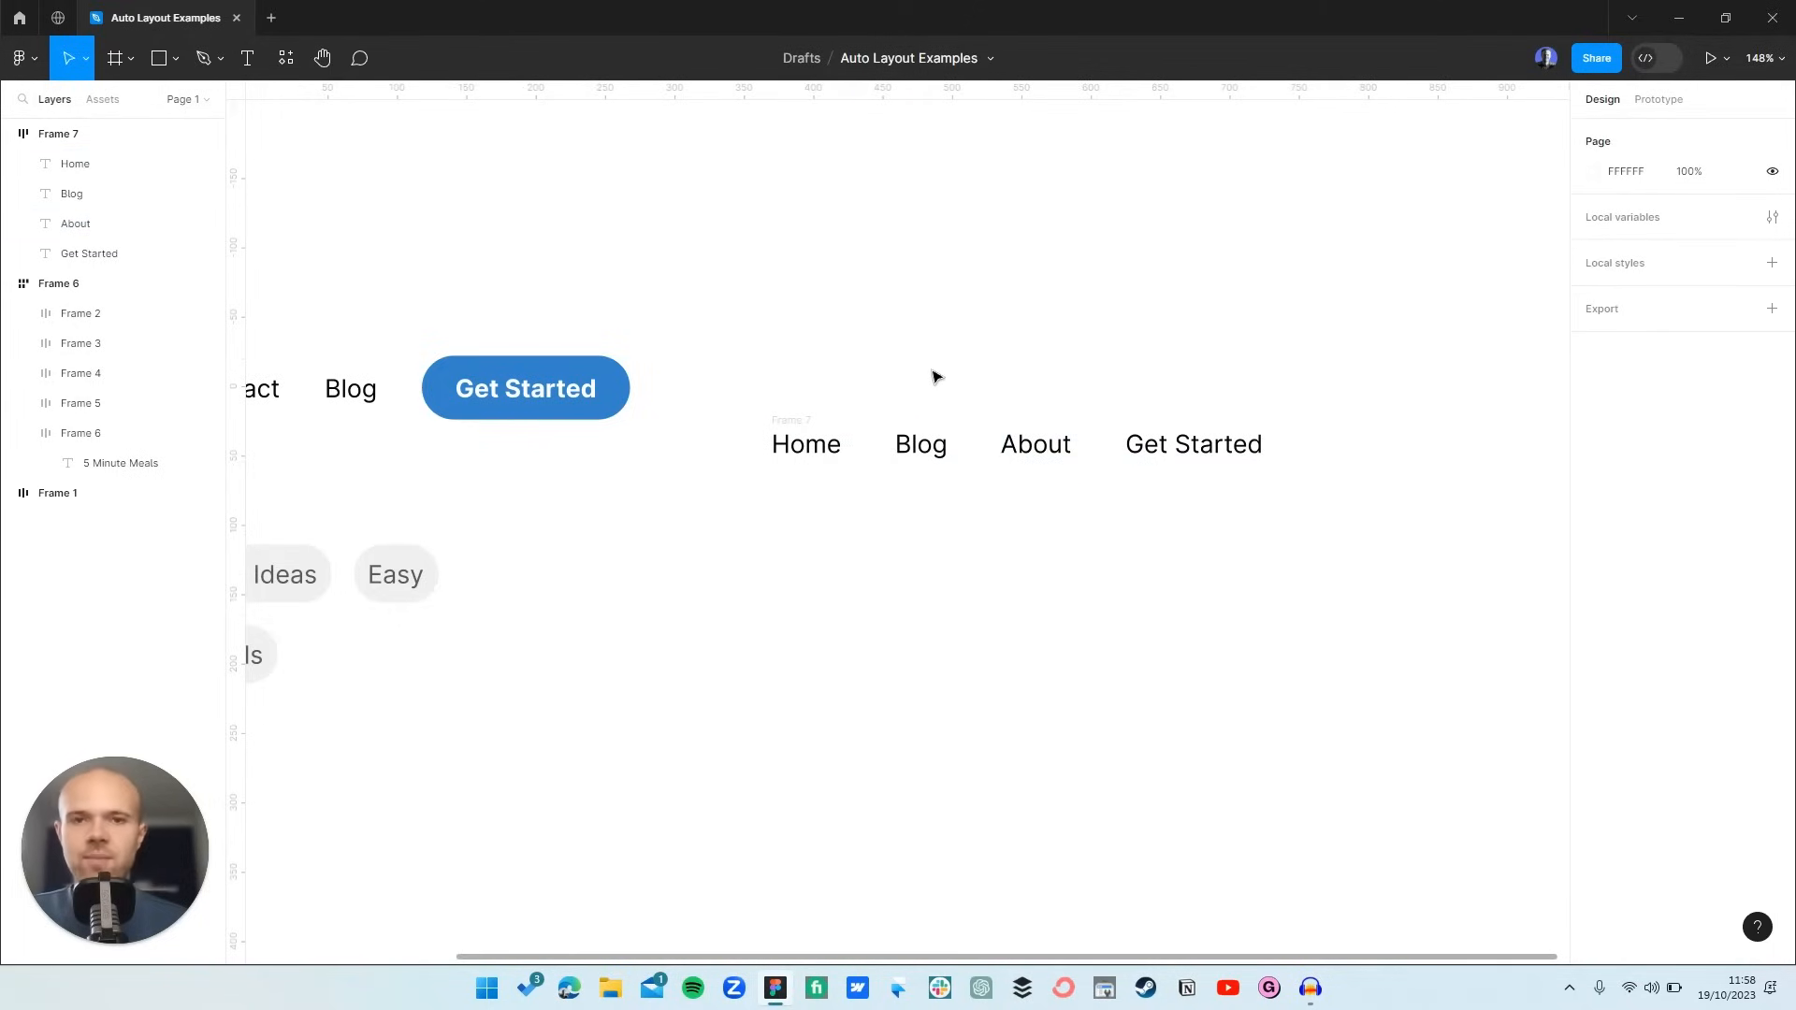
- Switch the new menu frame's auto layout direction to vertical and back to horizontal
left_click(798, 421)
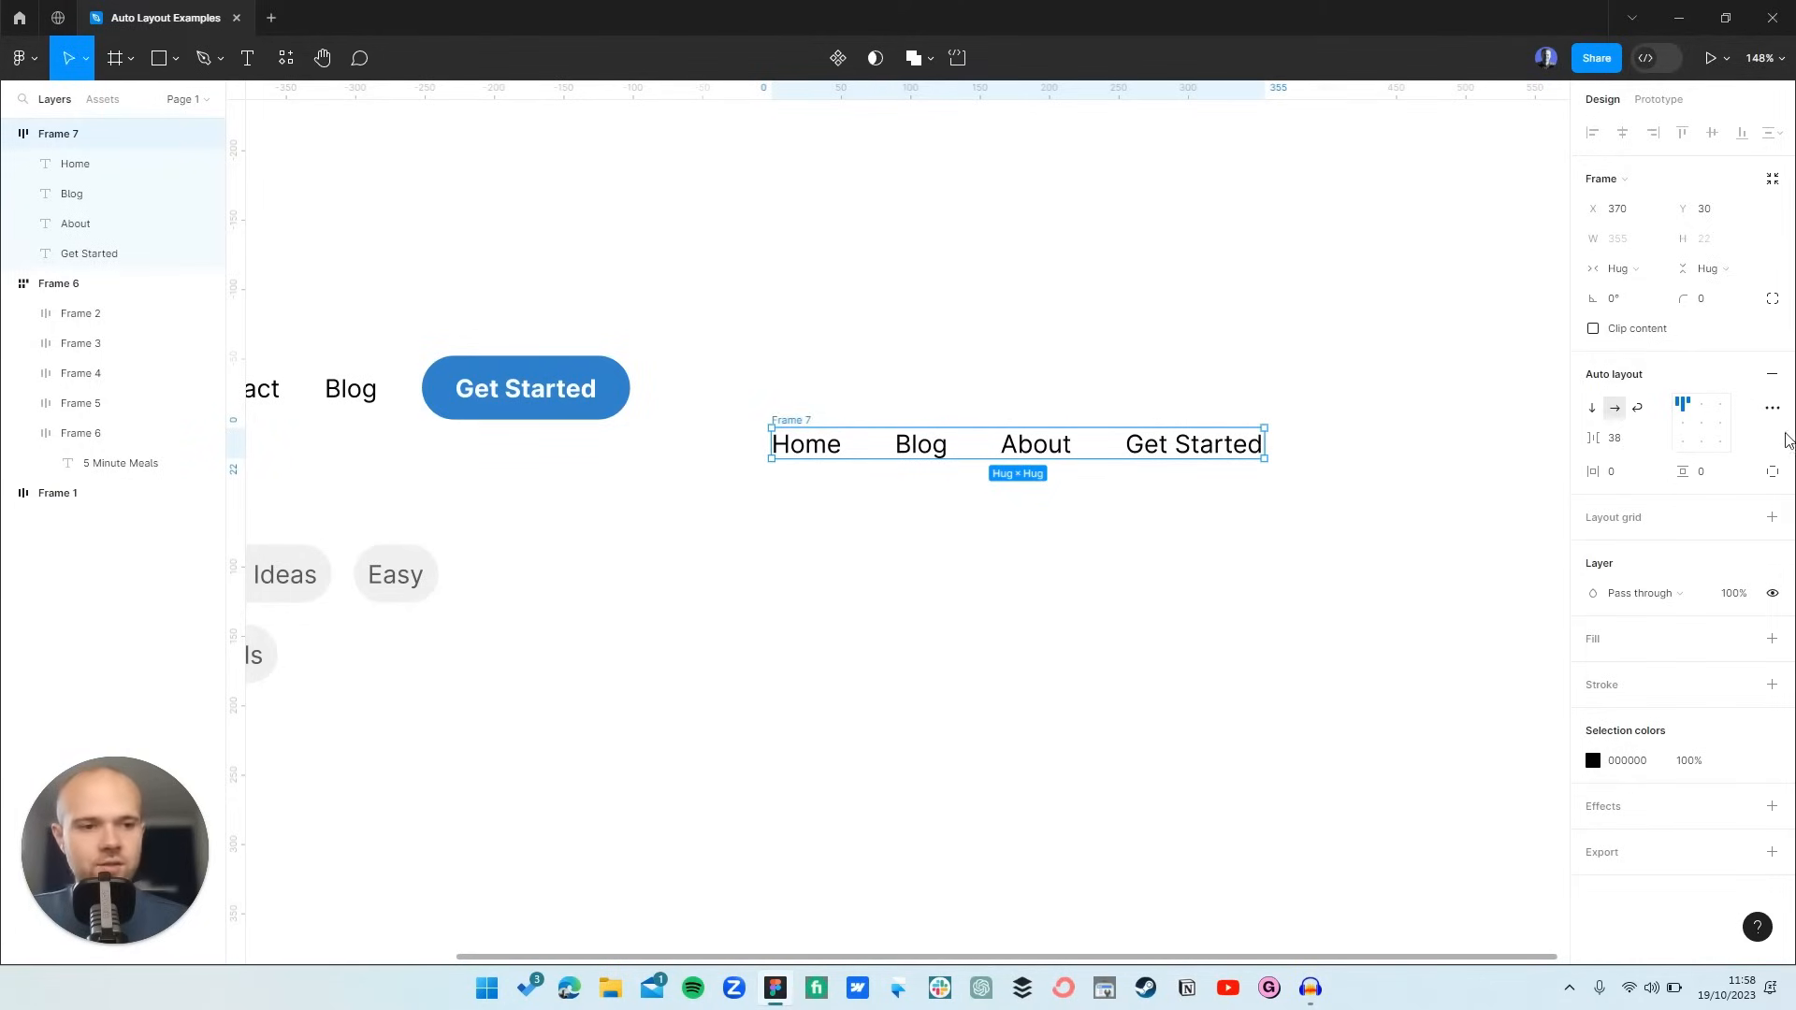
left_click(1596, 410)
left_click(1615, 411)
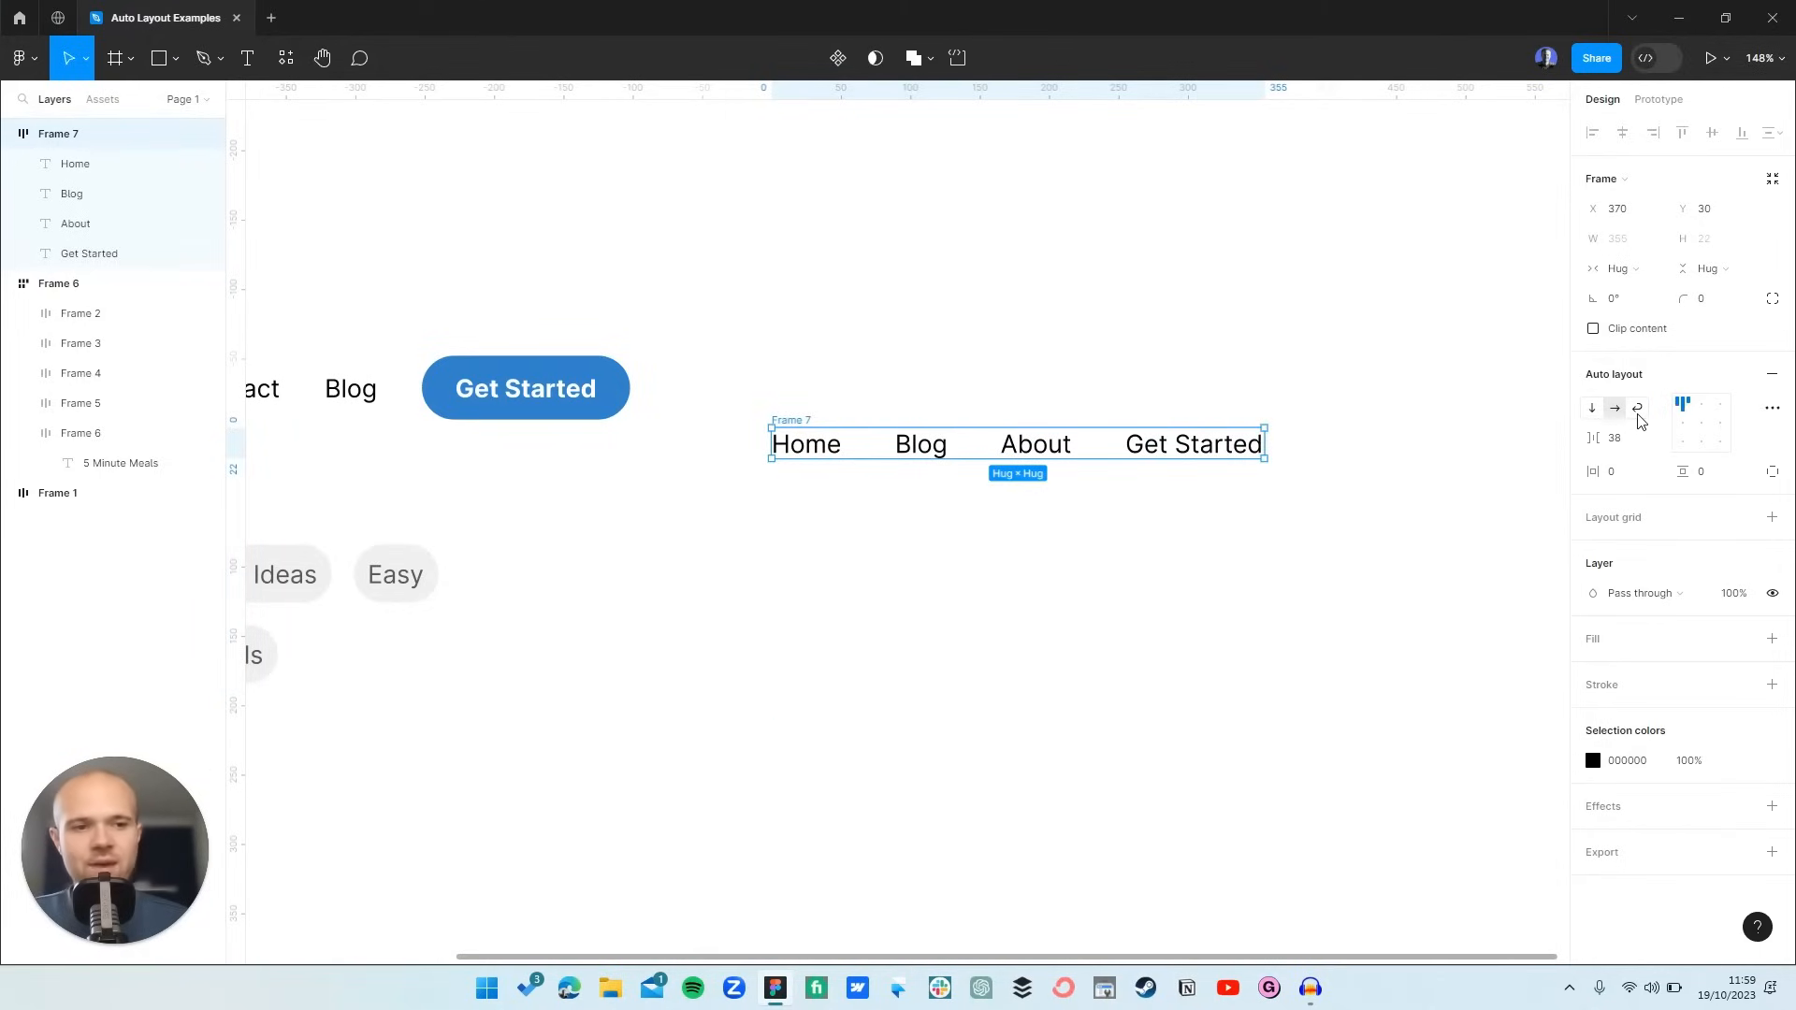
- Examine the wrap direction and spacing settings of the frame that holds the food tags
scroll(1055, 558, "left", 8)
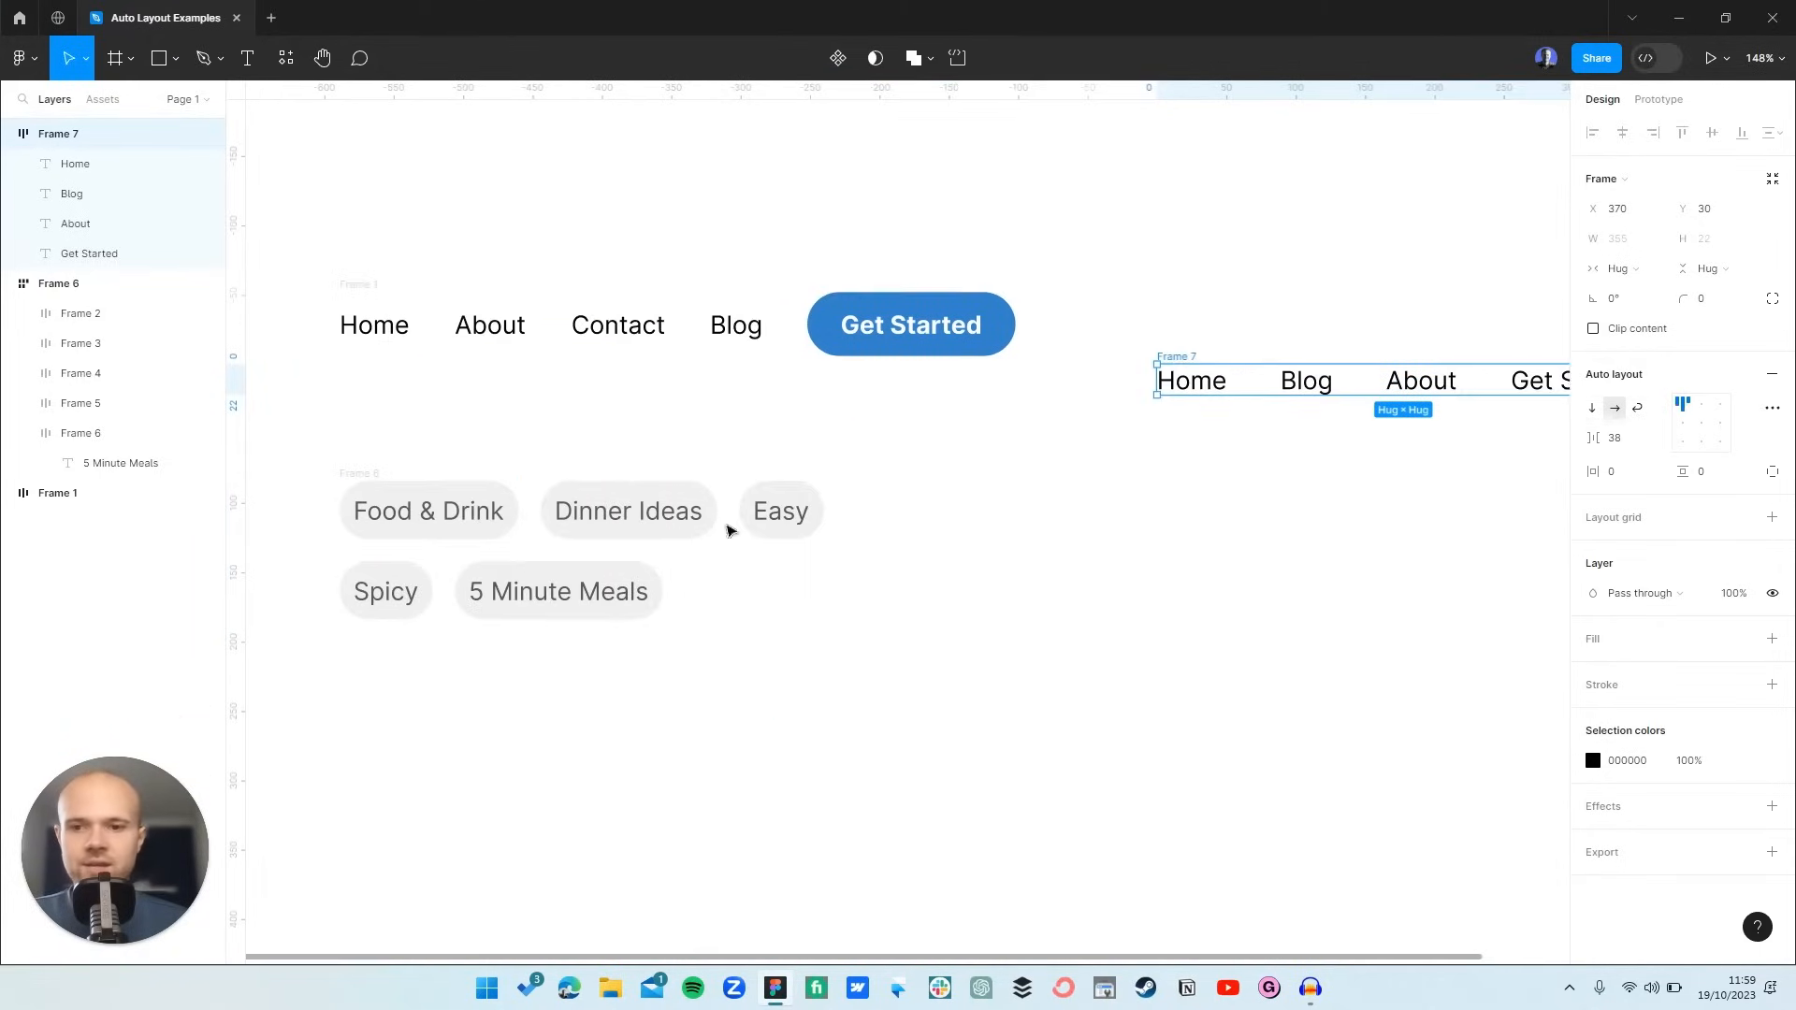
left_click(354, 486)
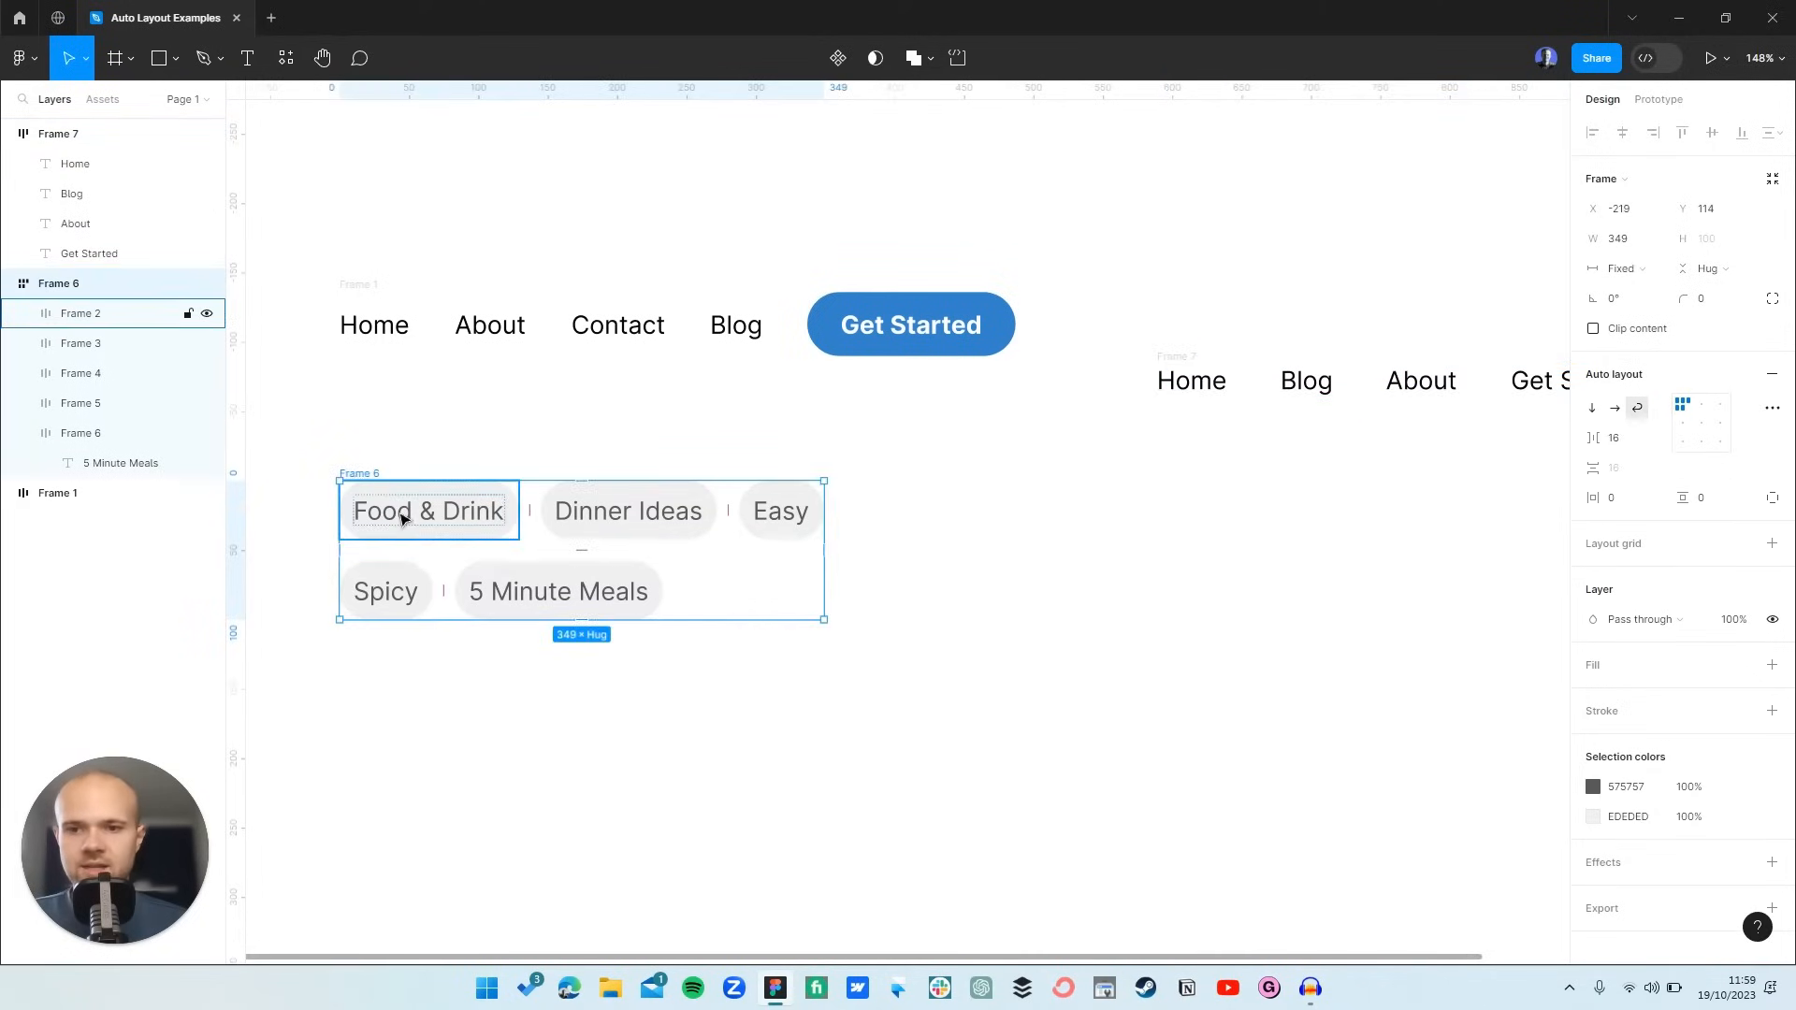
scroll(400, 517, "up", 5)
scroll(400, 518, "left", 3)
scroll(401, 518, "down", 2)
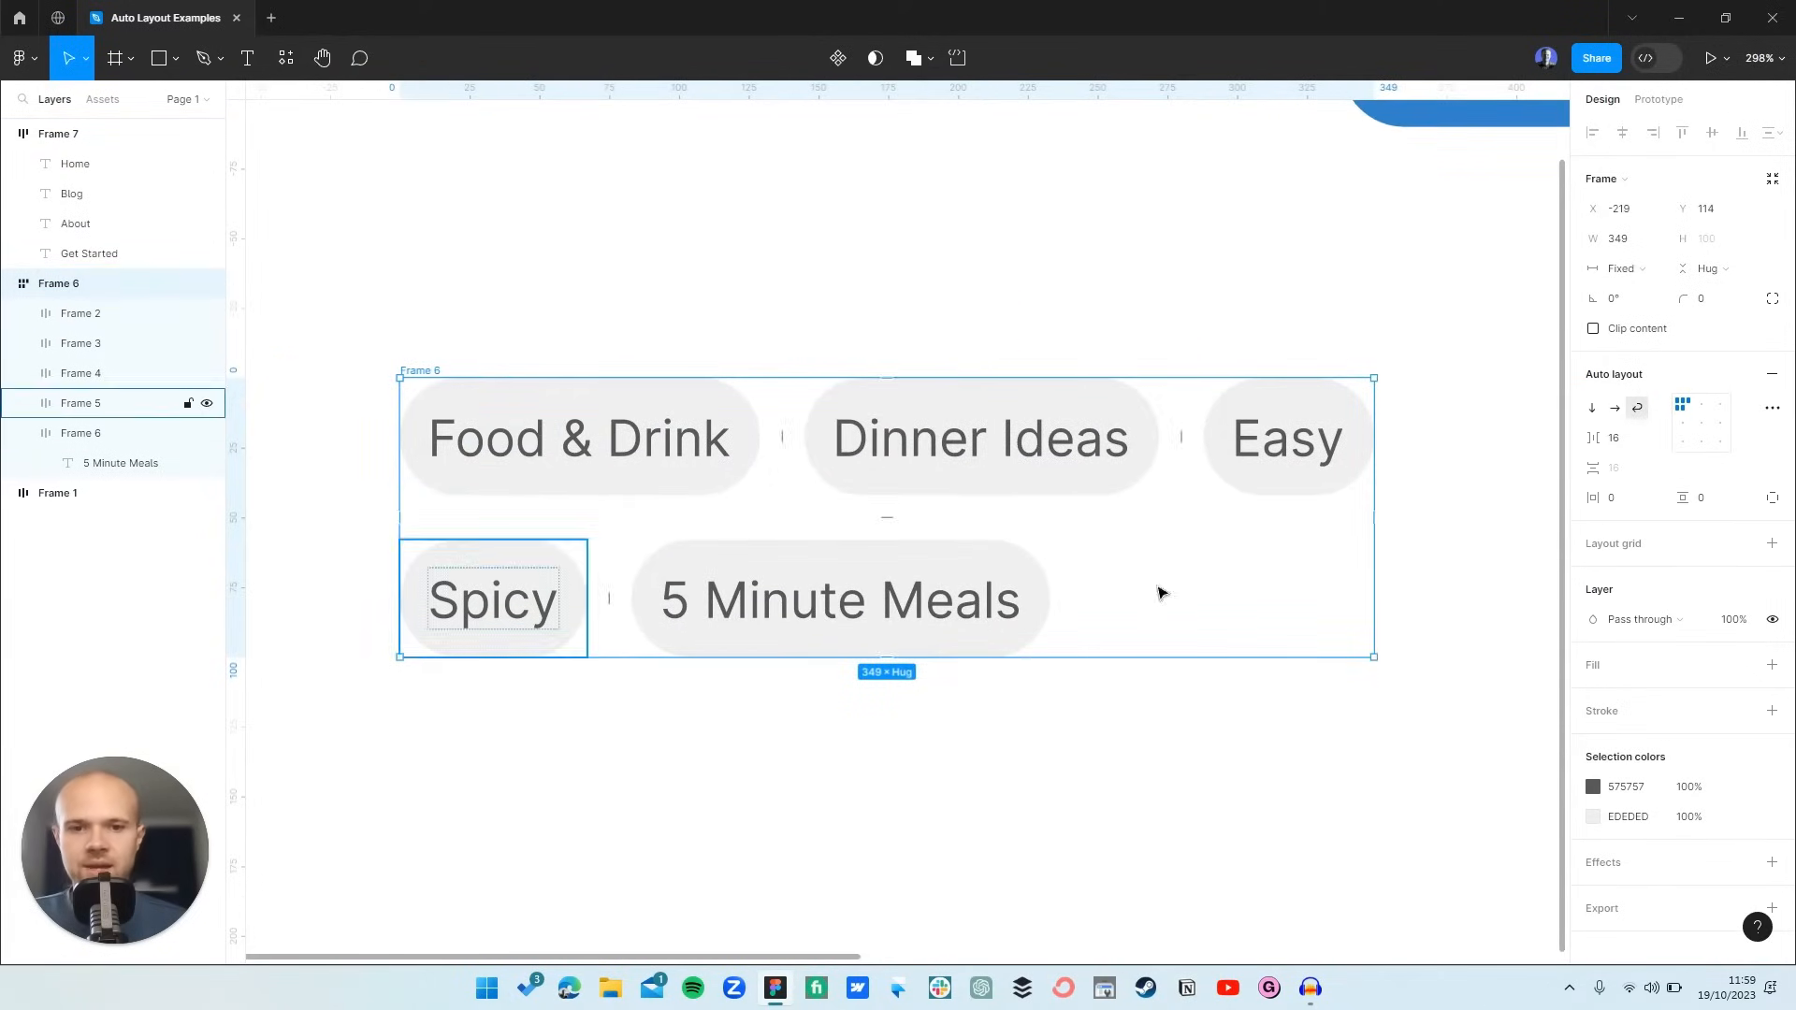
scroll(1396, 513, "down", 3)
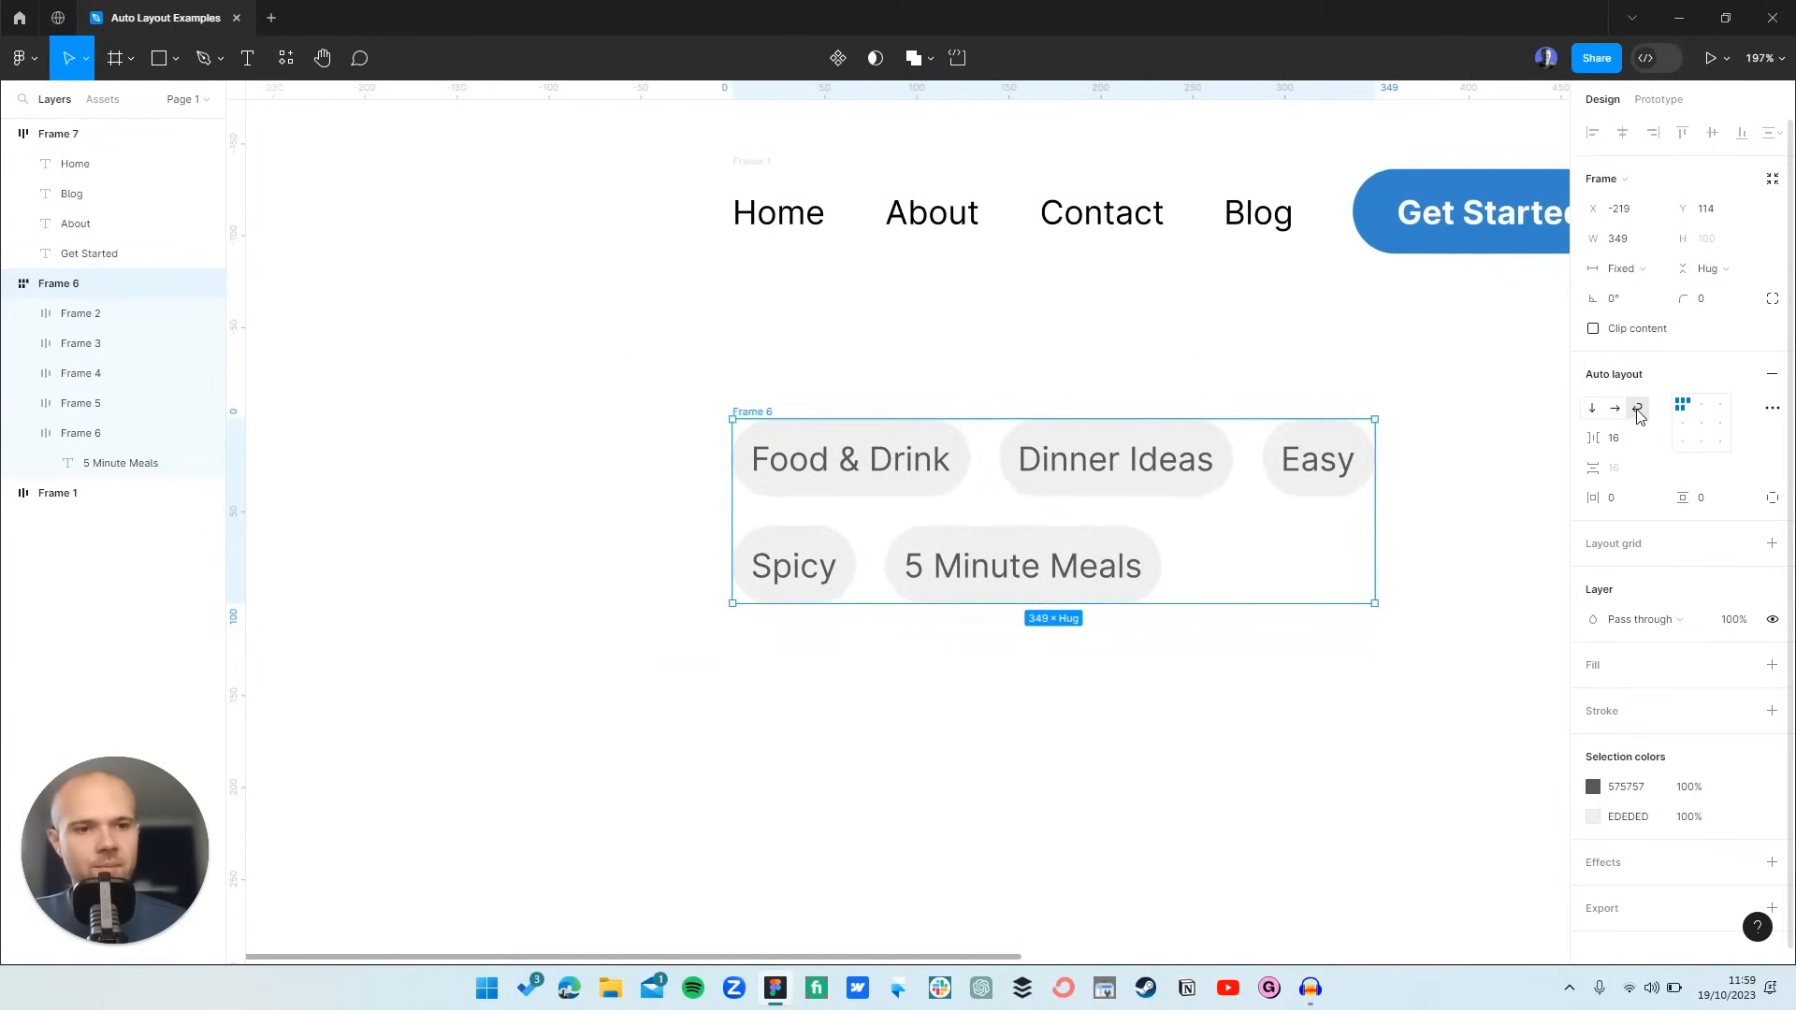
scroll(1338, 610, "right", 4)
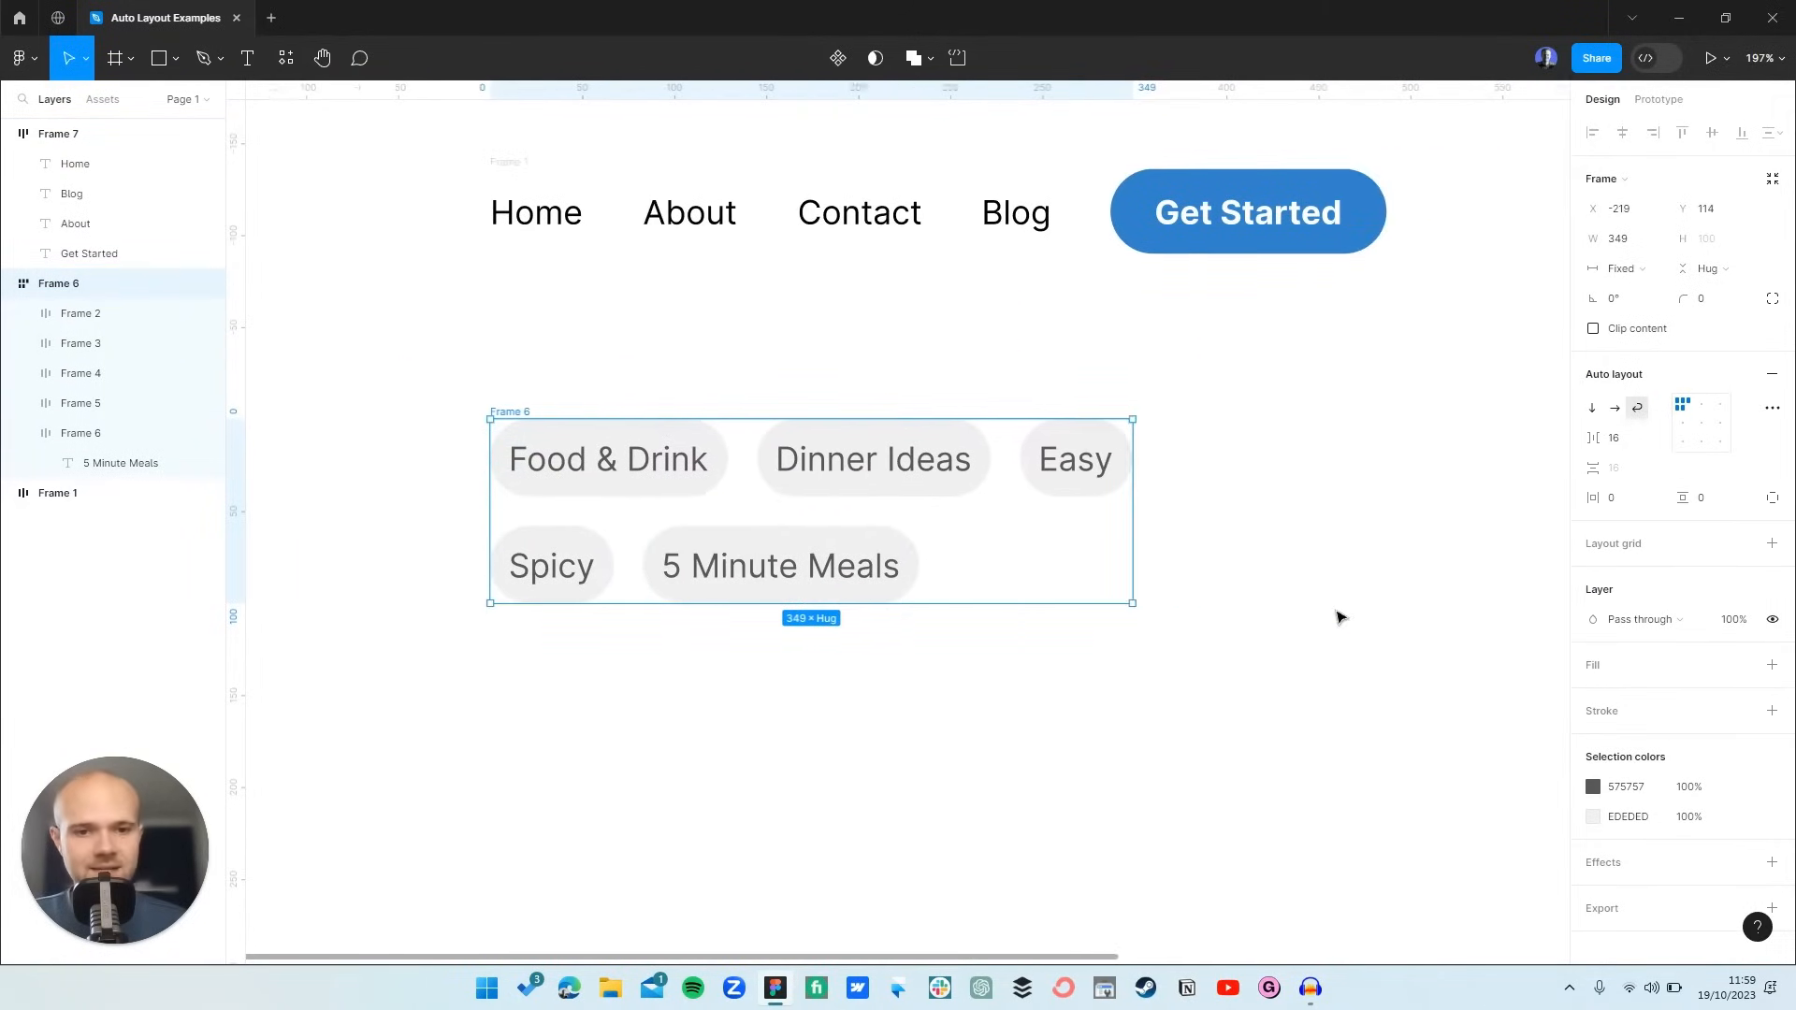
- Try the top, bottom, centre and right alignments on the food tags frame and return it to top left
left_click(1702, 413)
left_click(1721, 405)
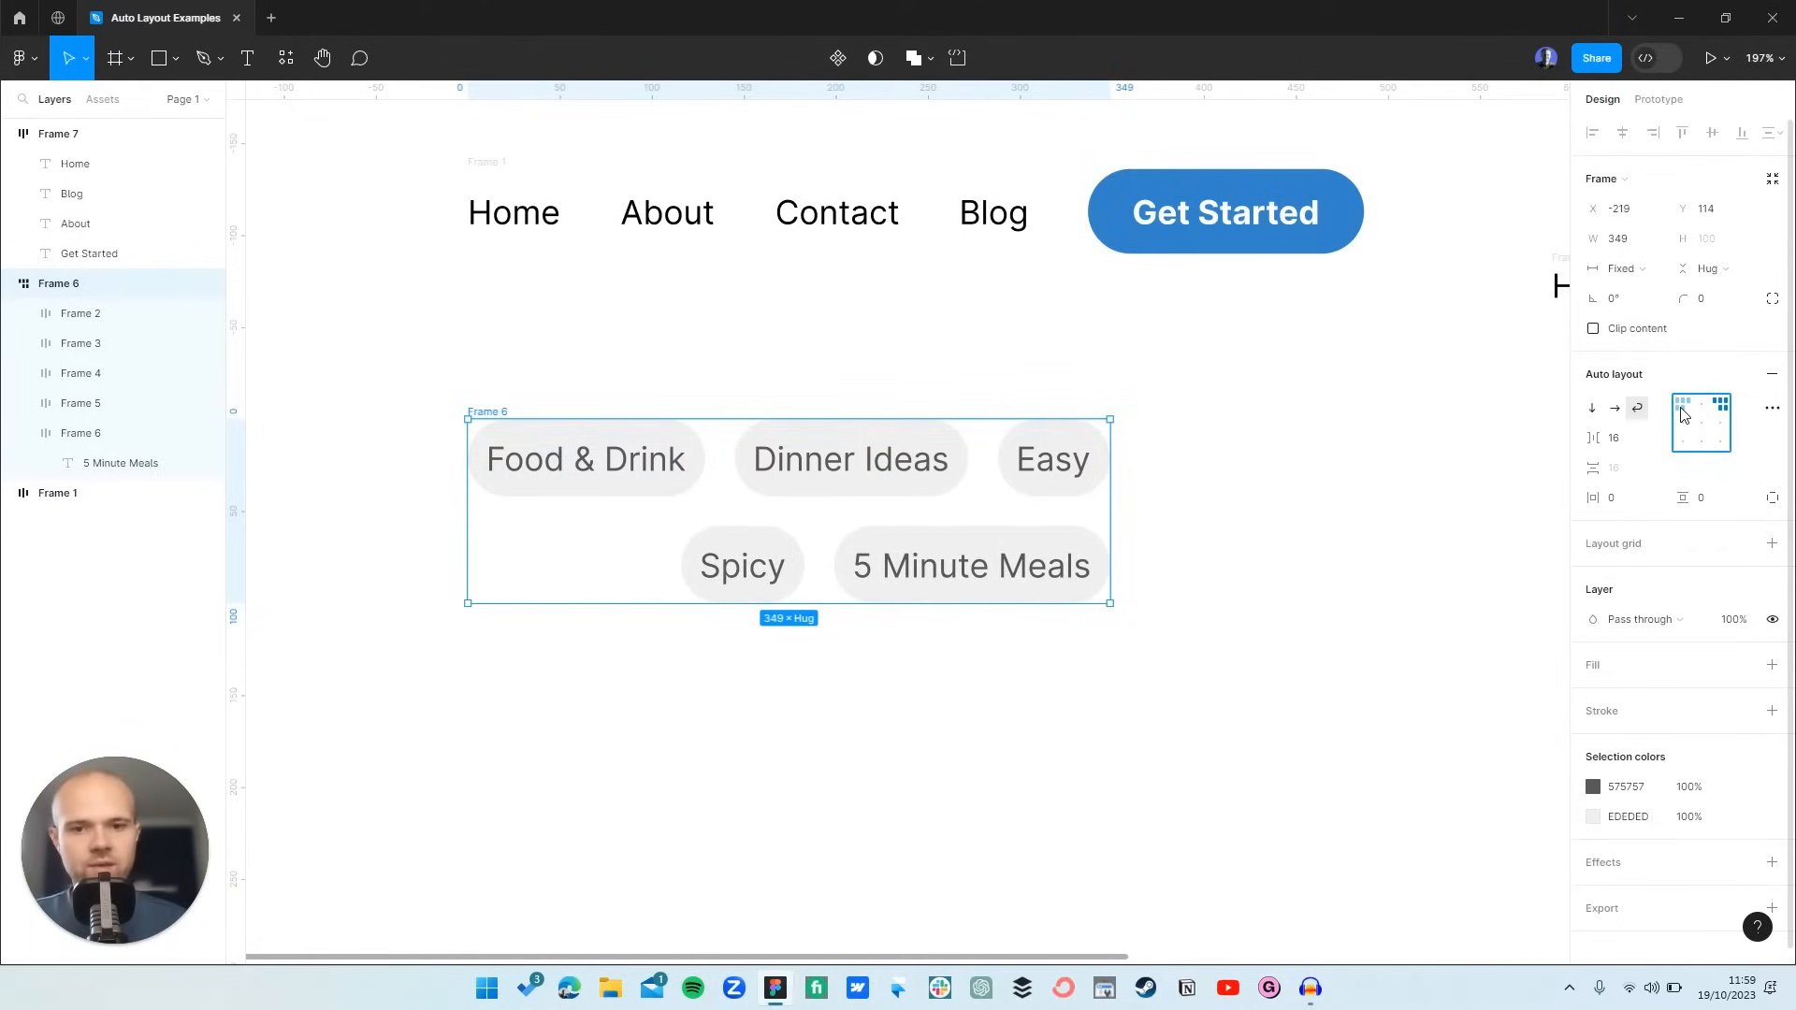
left_click(1683, 408)
left_click(1702, 407)
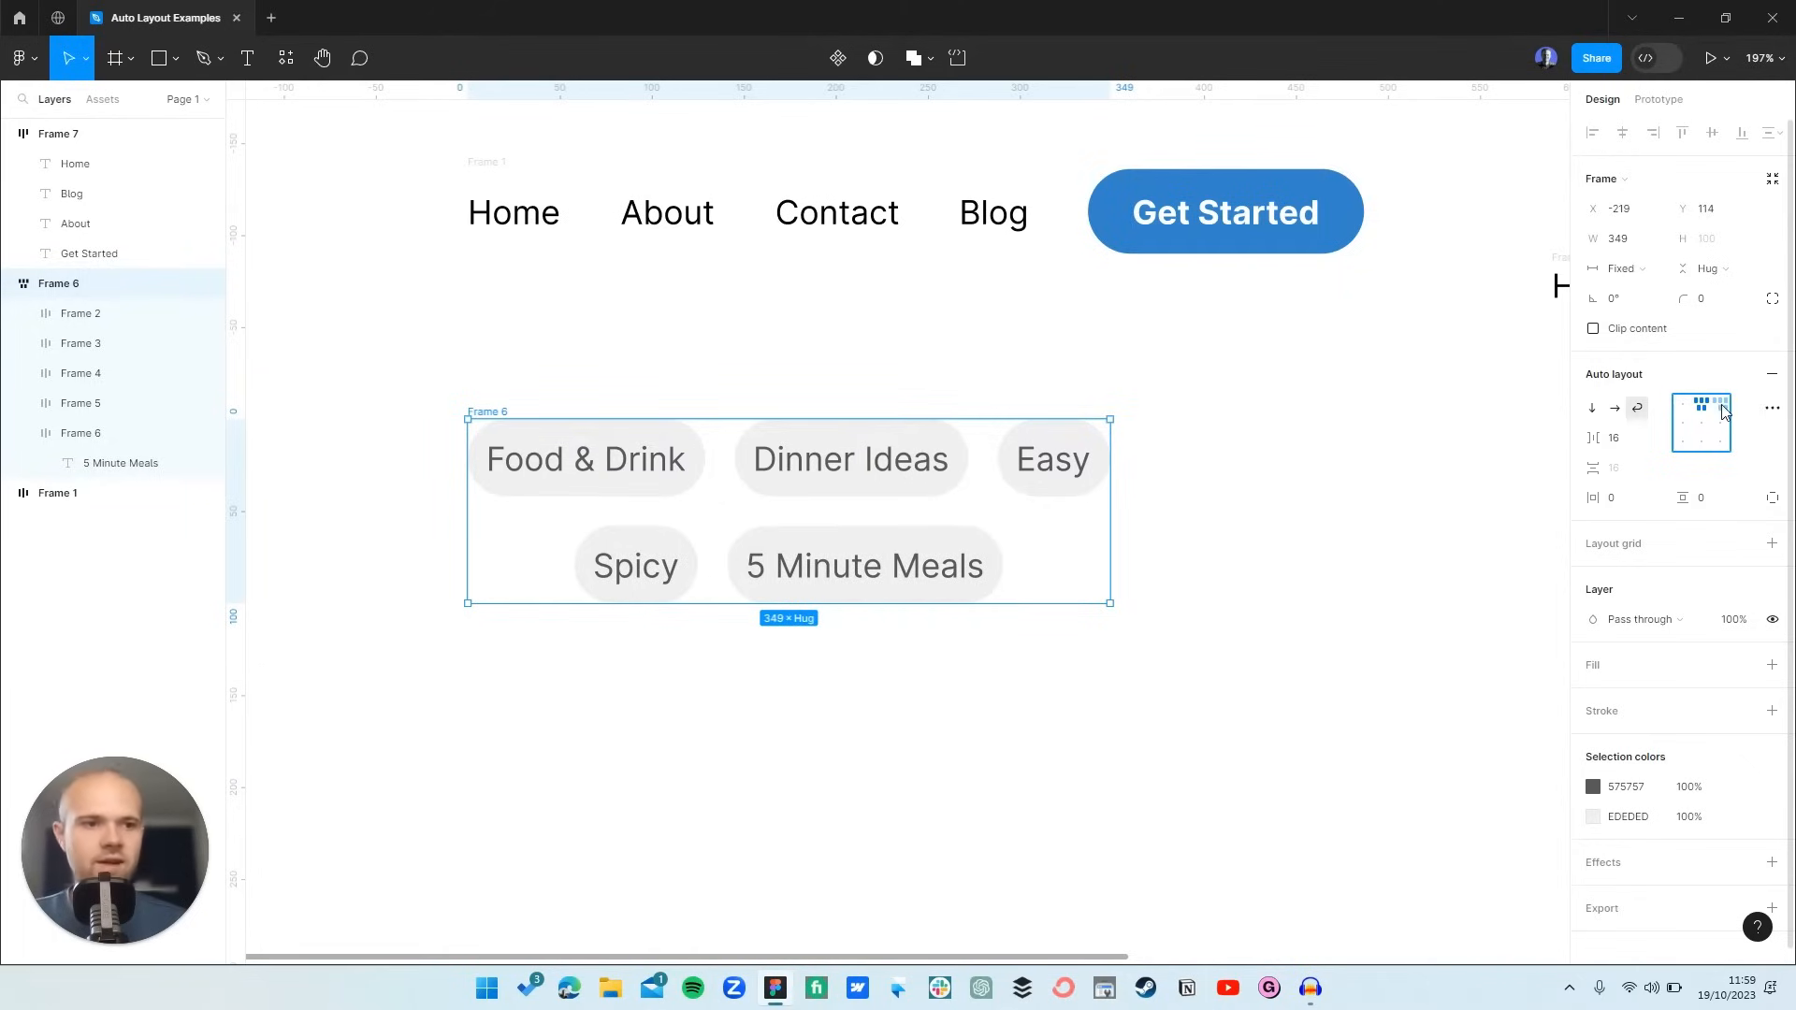
left_click(1722, 405)
left_click(1705, 410)
left_click(1721, 405)
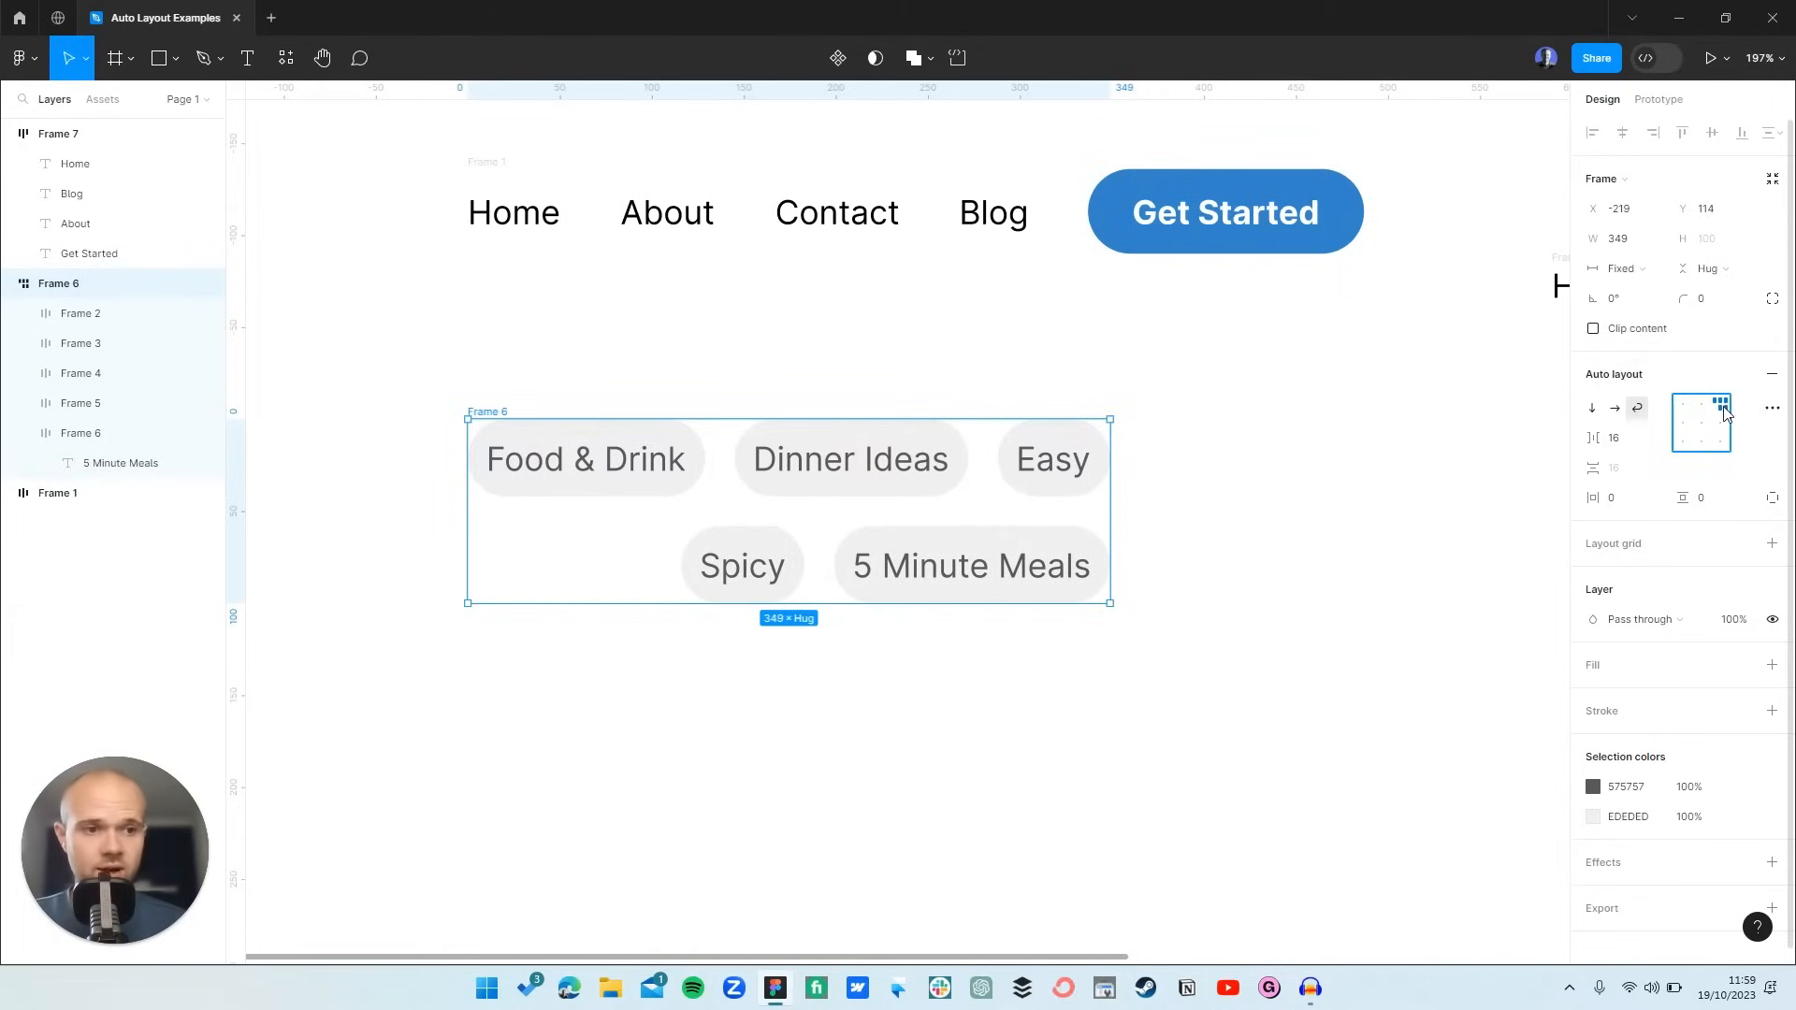
left_click(1683, 442)
left_click(1702, 442)
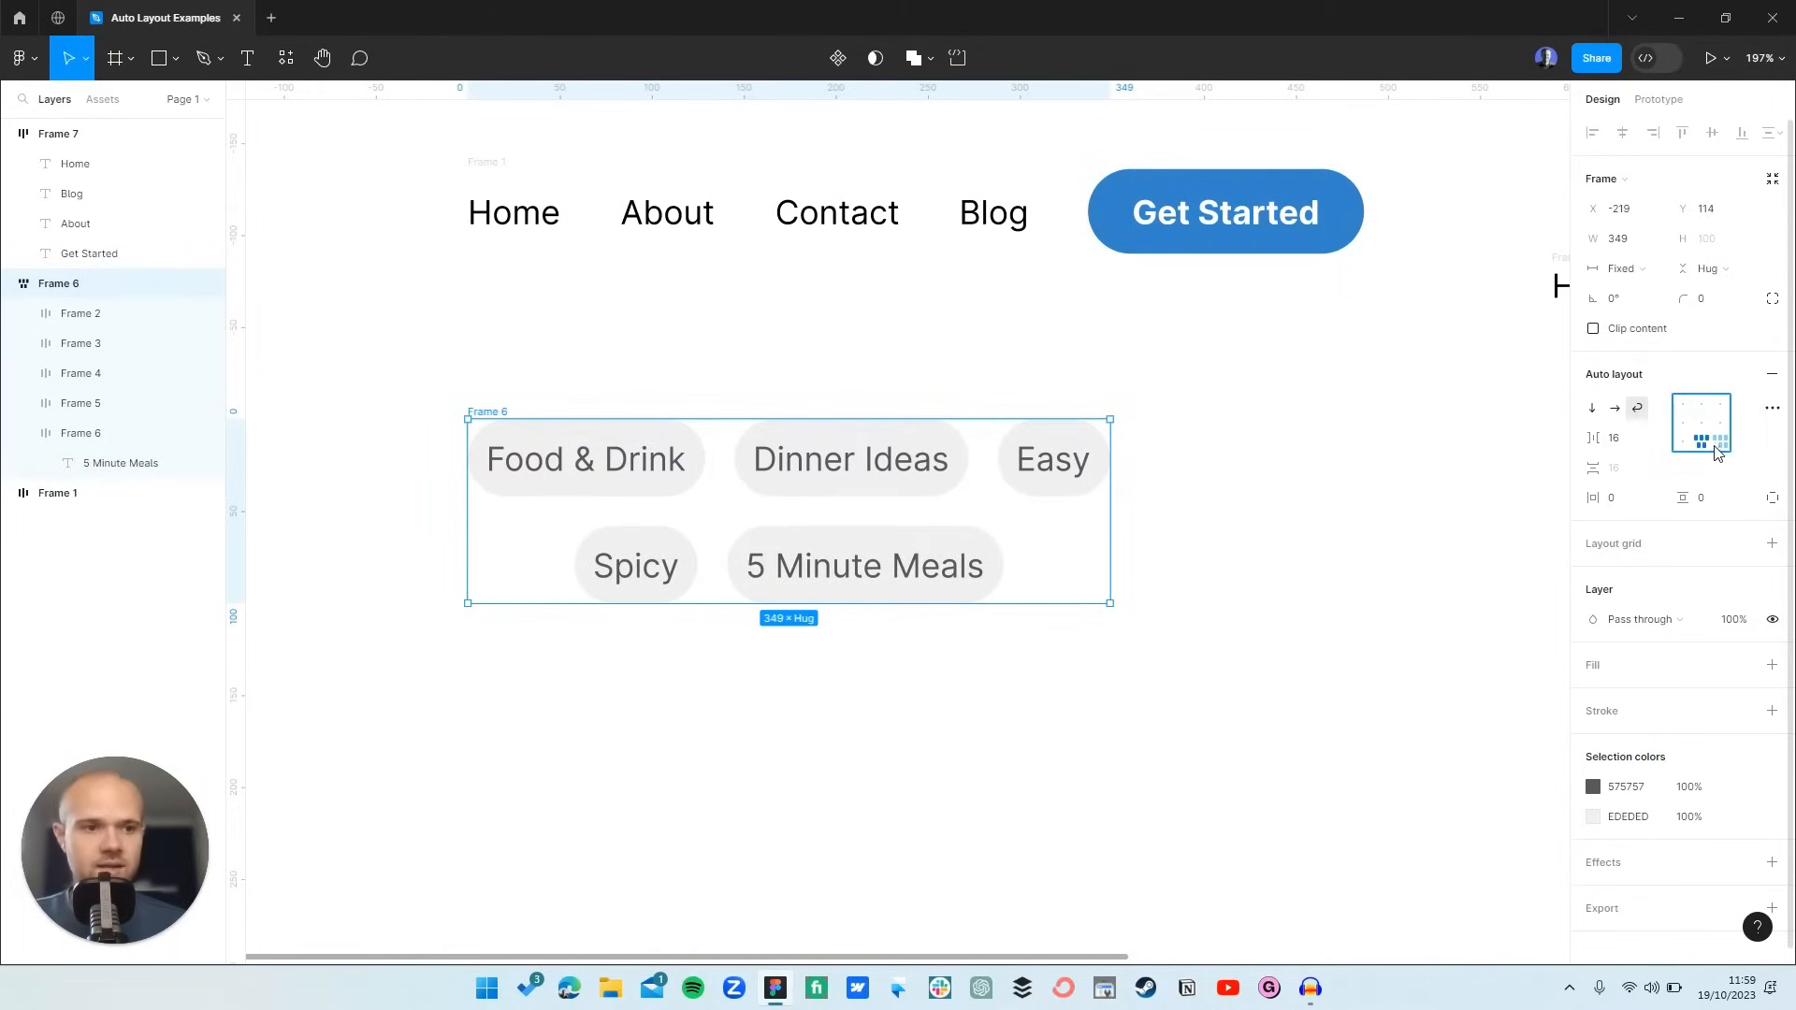
left_click(1722, 443)
left_click(1683, 405)
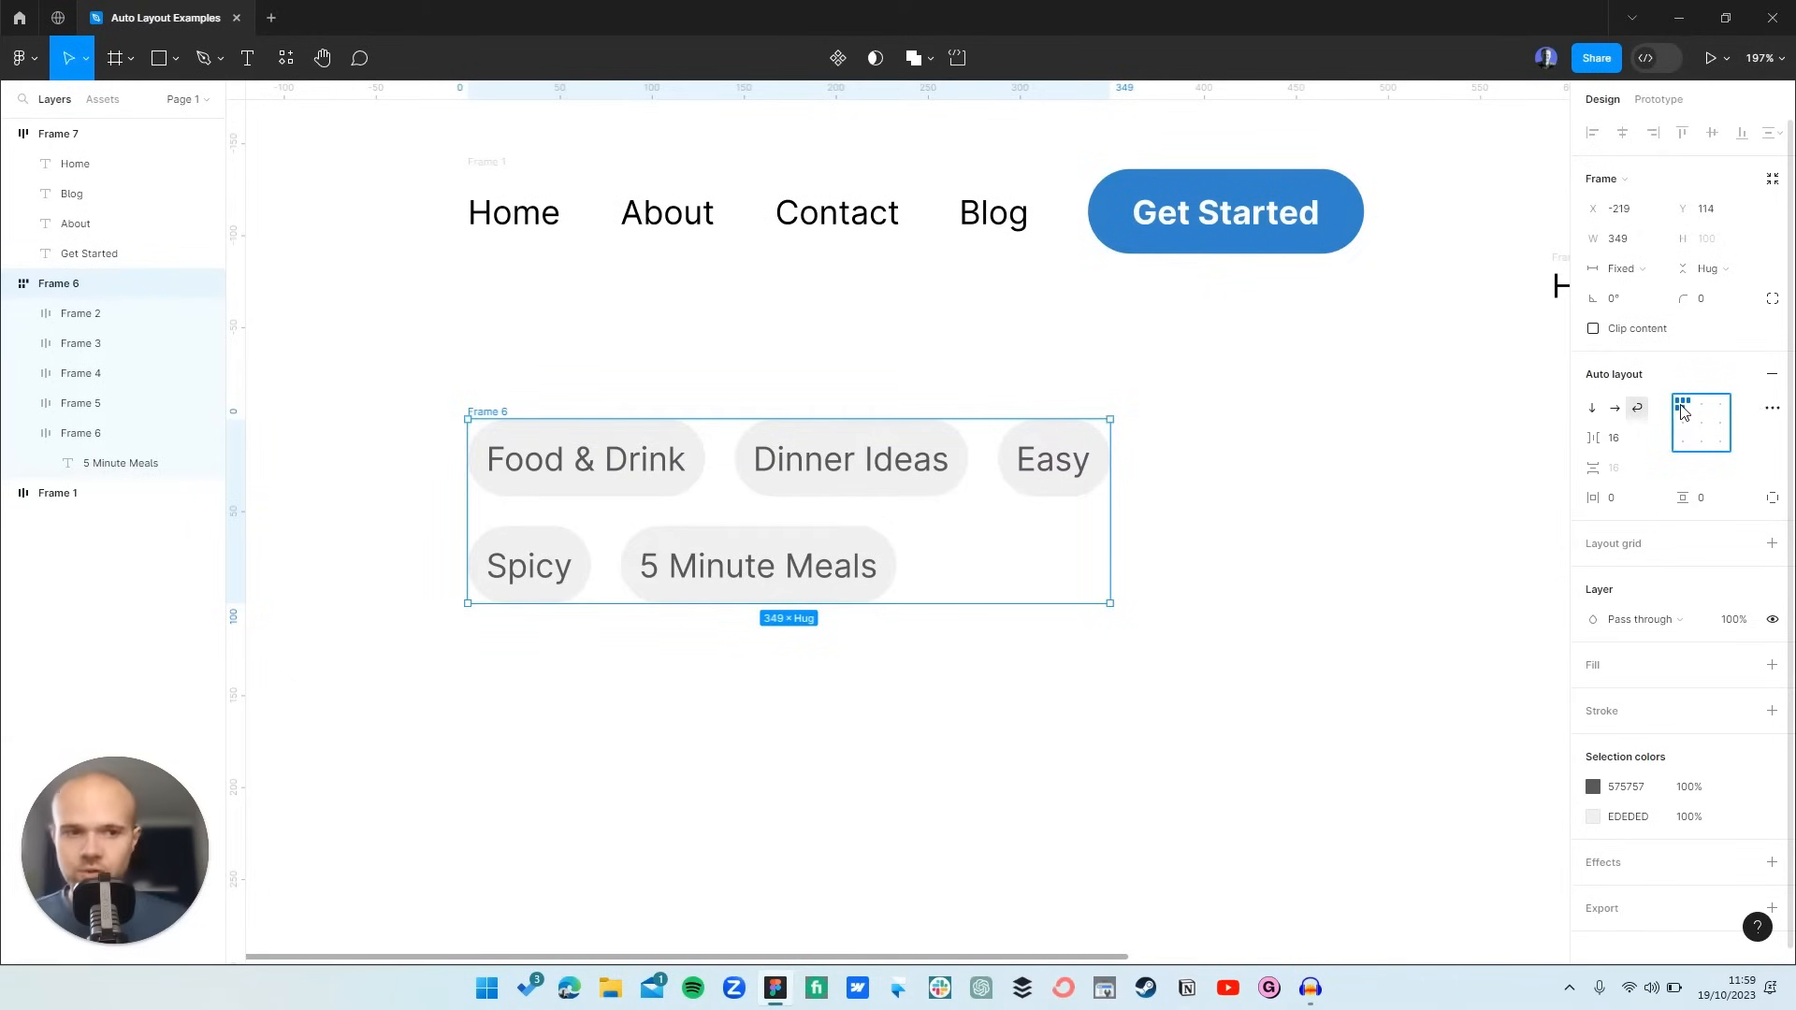
- Narrow the food tags frame to about 255 wide so the tags wrap onto more rows
left_click_drag(1113, 488, 723, 500)
left_click_drag(822, 509, 758, 505)
left_click(1121, 400)
- Switch the new menu frame's auto layout direction to vertical, back to horizontal, and on to wrap
scroll(1122, 400, "right", 10)
scroll(1122, 400, "up", 2)
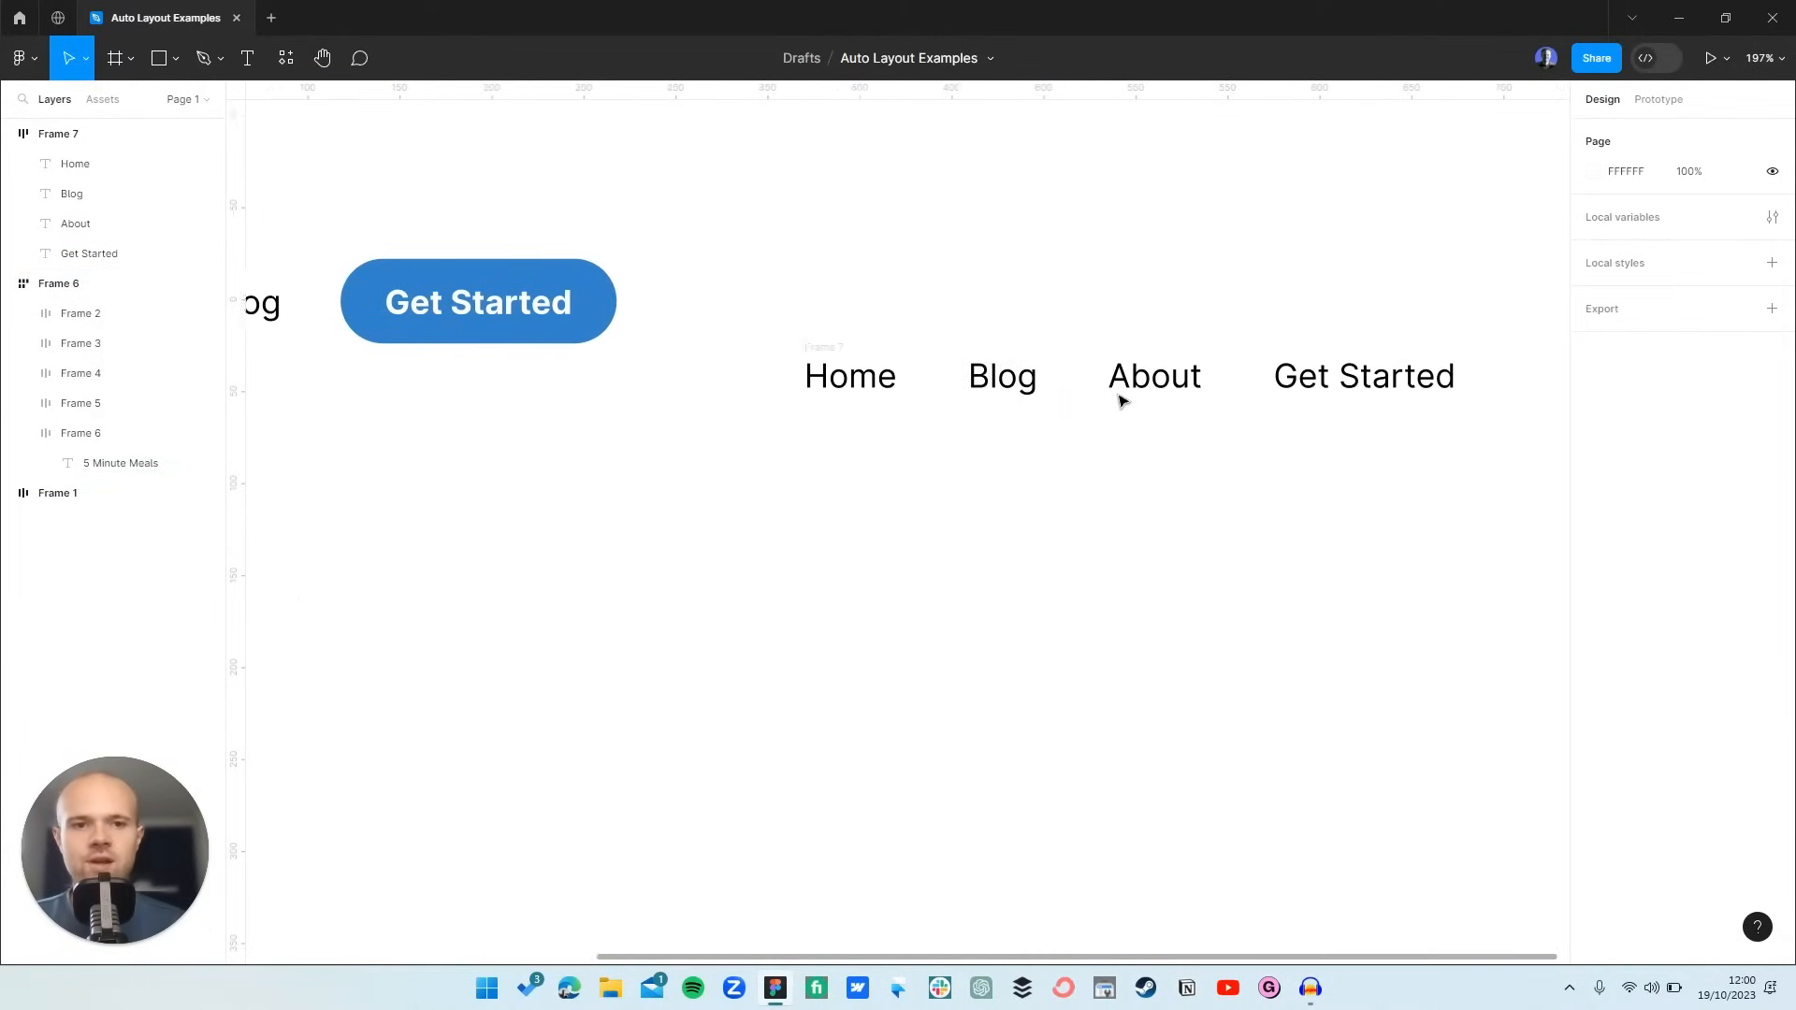
left_click(610, 352)
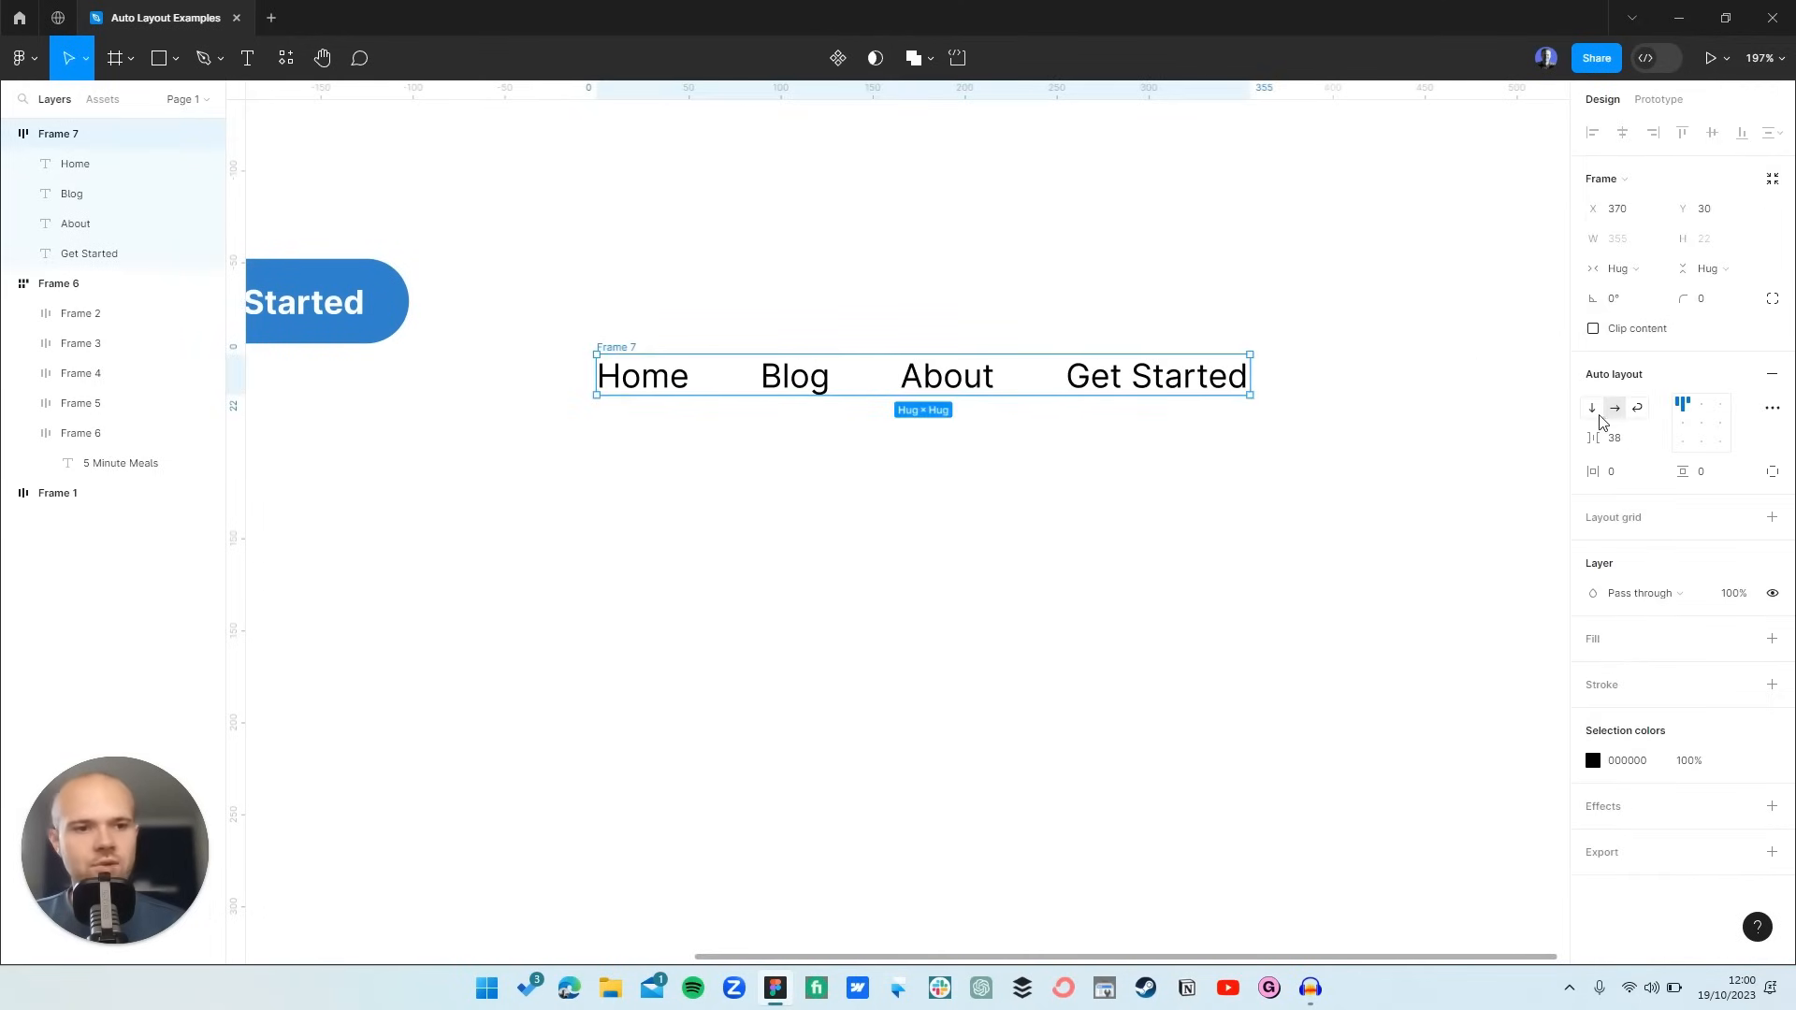
left_click(1594, 411)
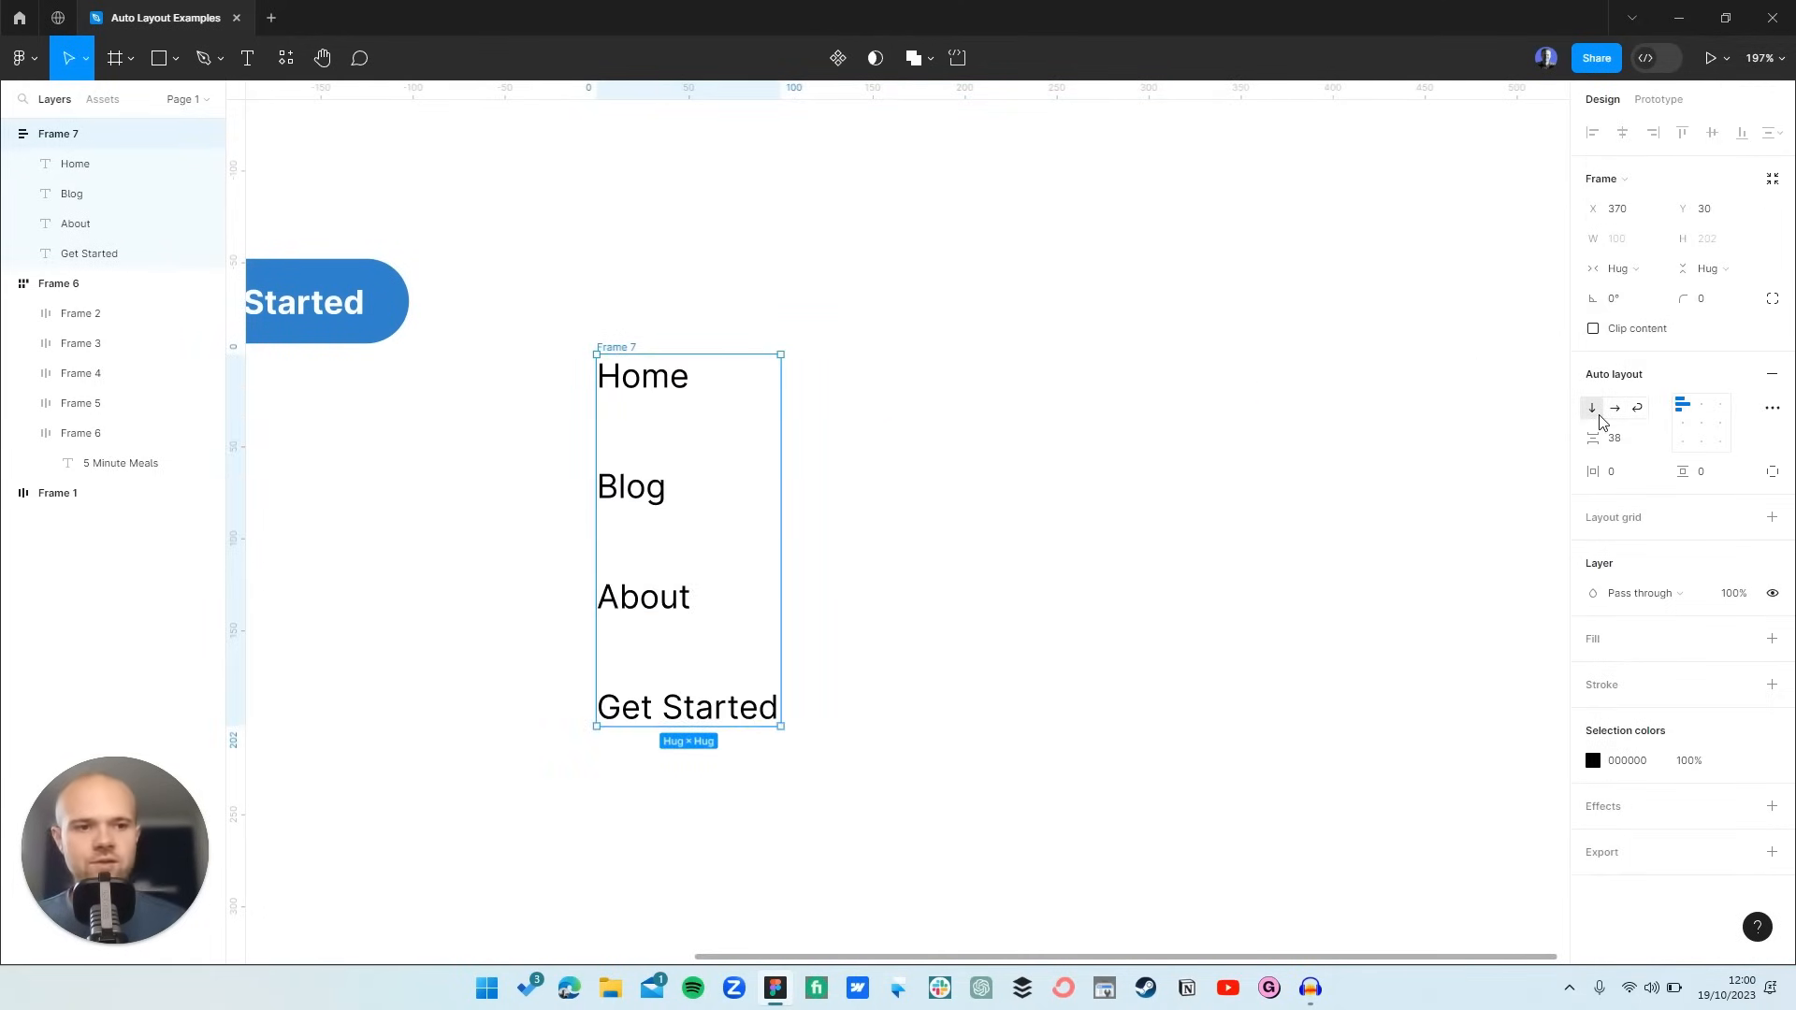
left_click(1614, 410)
left_click(1636, 411)
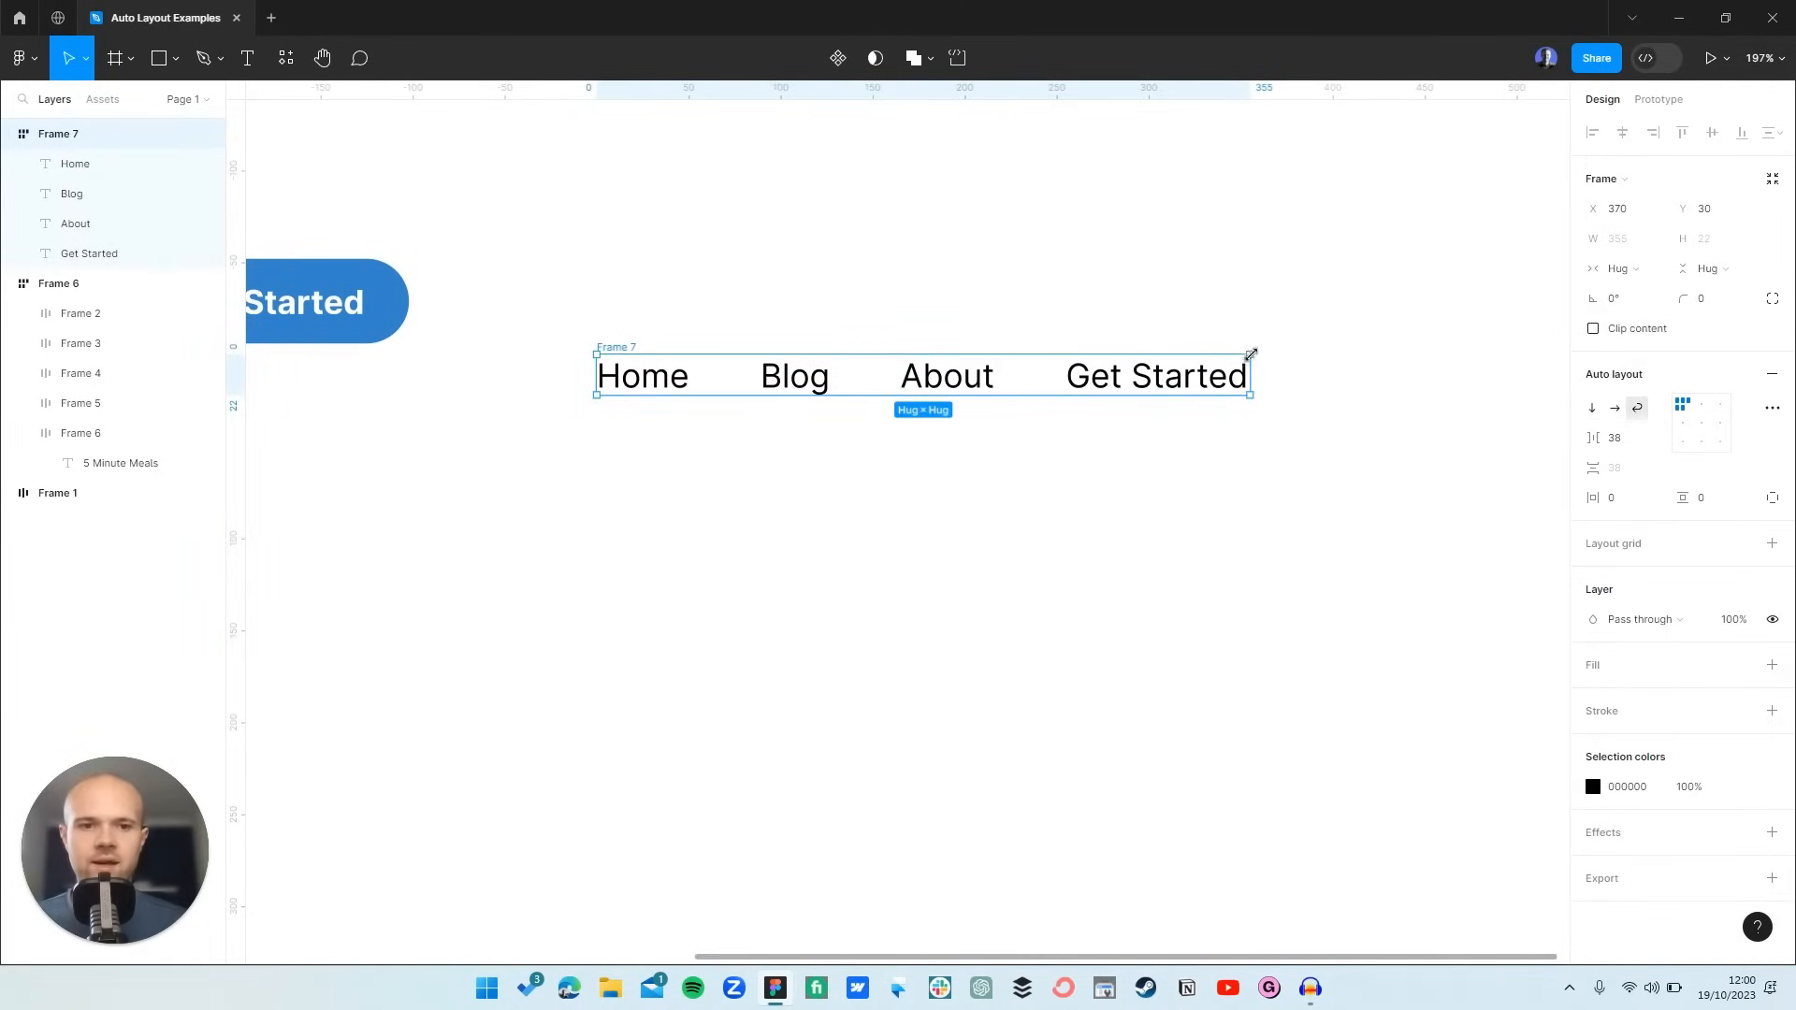
- Widen the wrapped menu frame to about 383, and return it to hug-contents width and horizontal direction
left_click_drag(1250, 374, 1302, 377)
left_click(1625, 269)
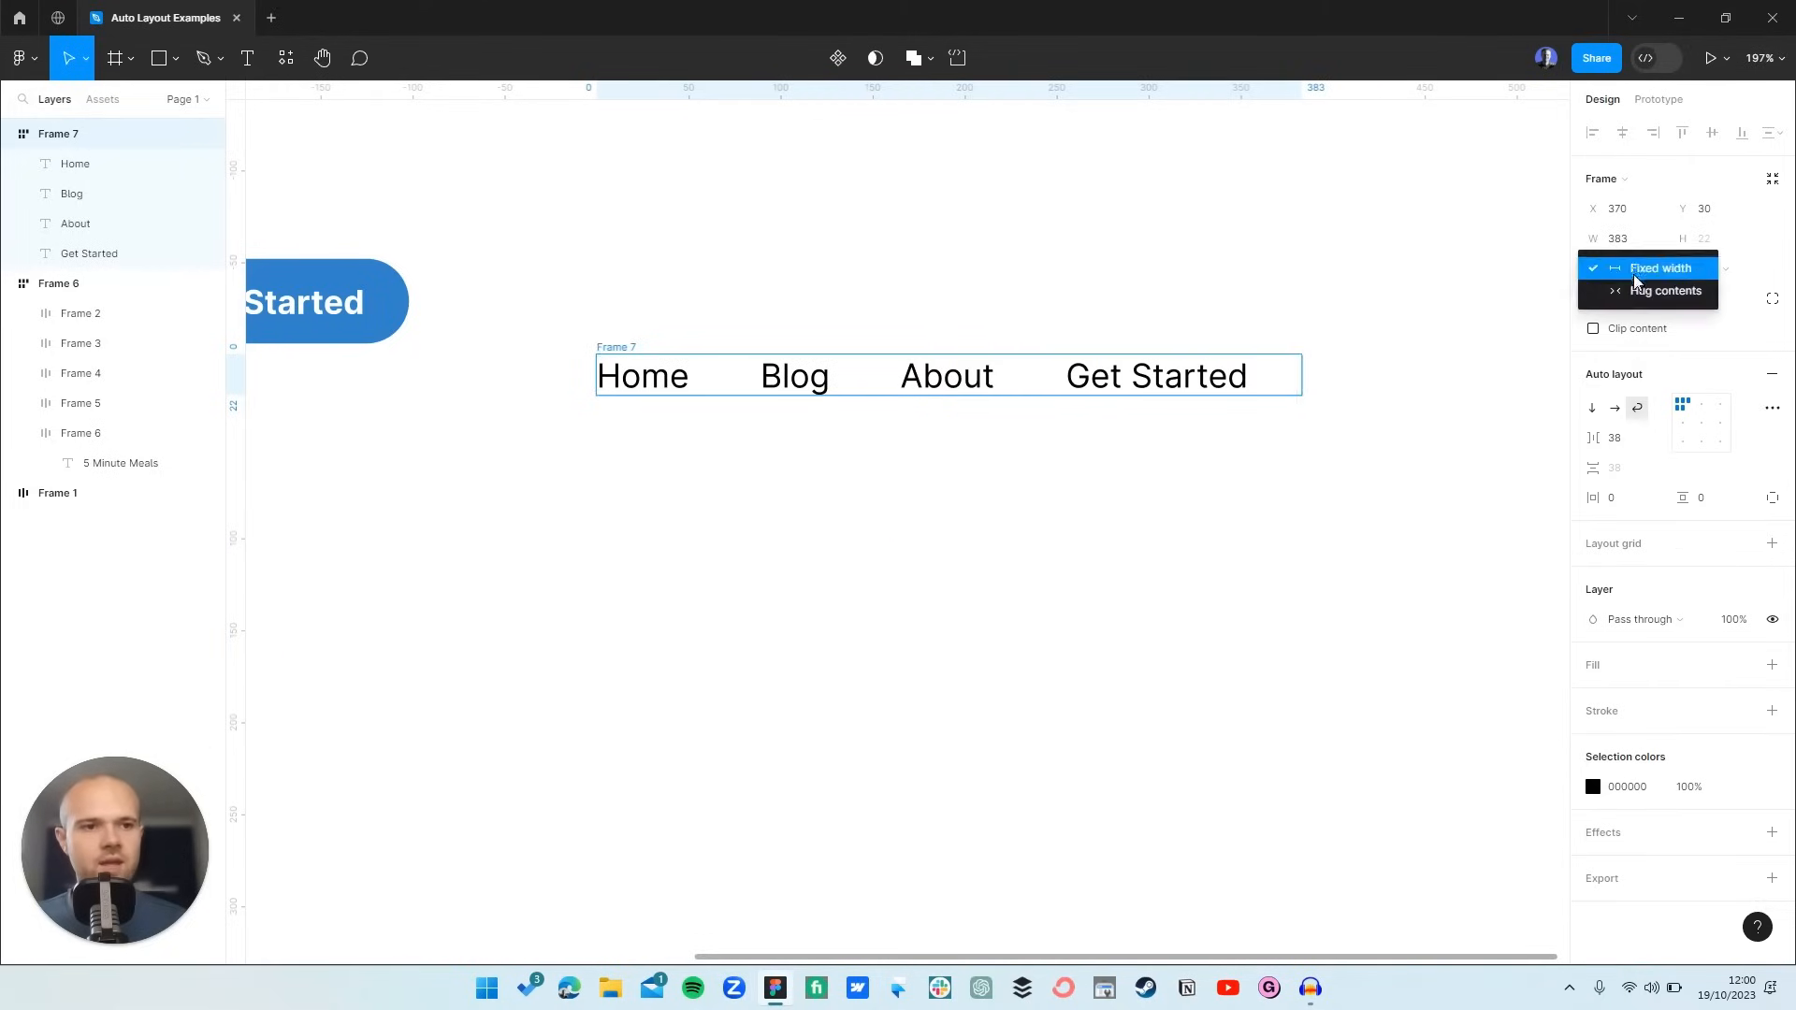
left_click(1637, 292)
left_click(1617, 408)
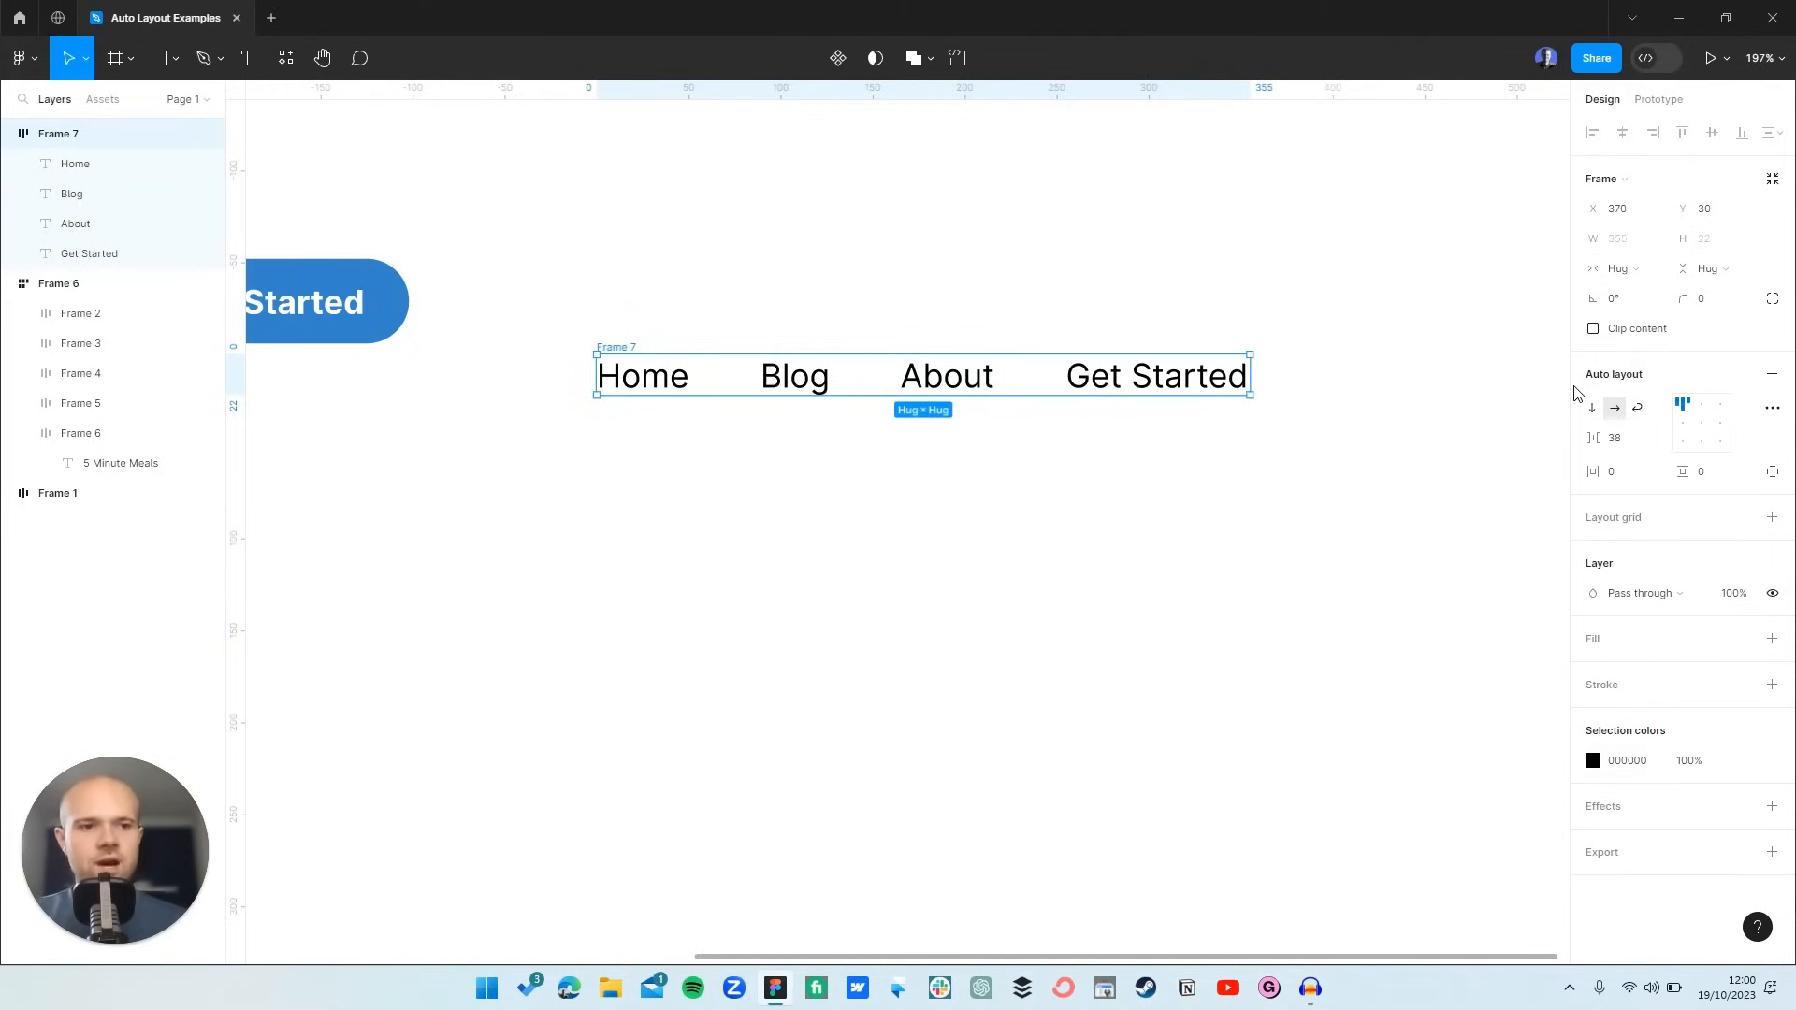
- Enlarge the new menu frame to about 518 × 196 and cycle its items through all nine alignment positions, ending at top left
left_click_drag(1249, 382, 1435, 717)
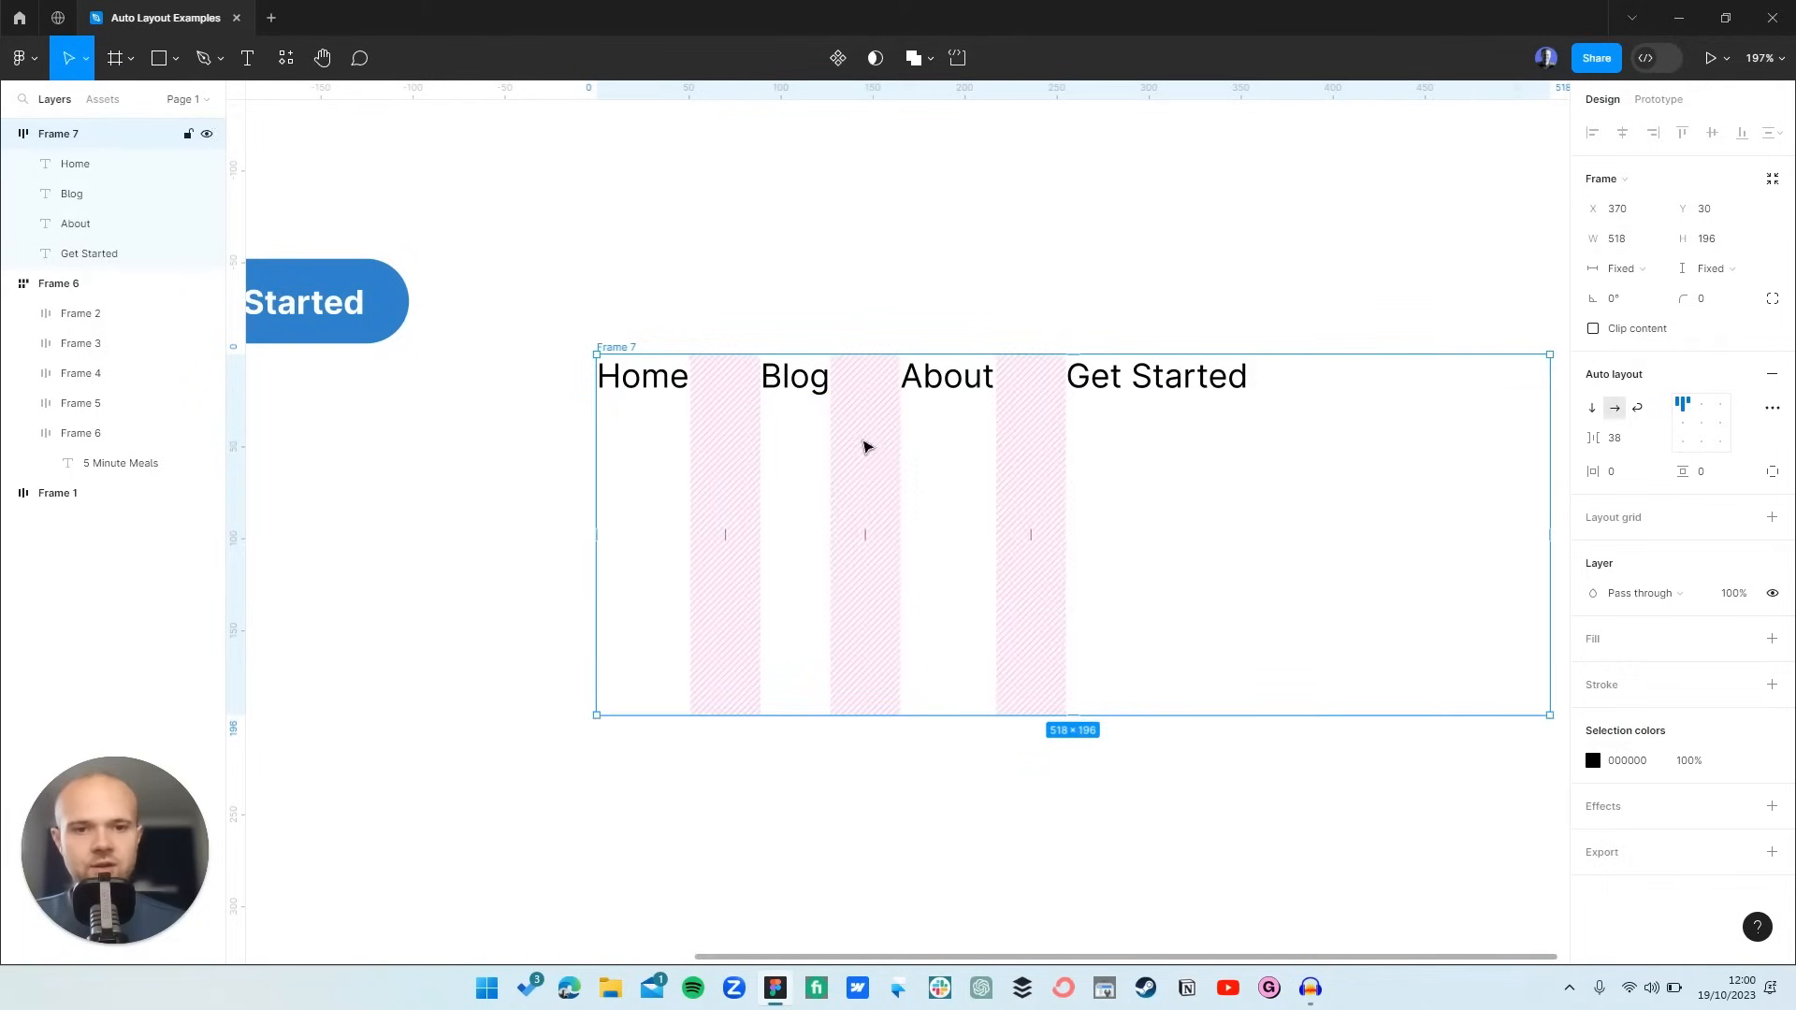
scroll(867, 446, "right", 3)
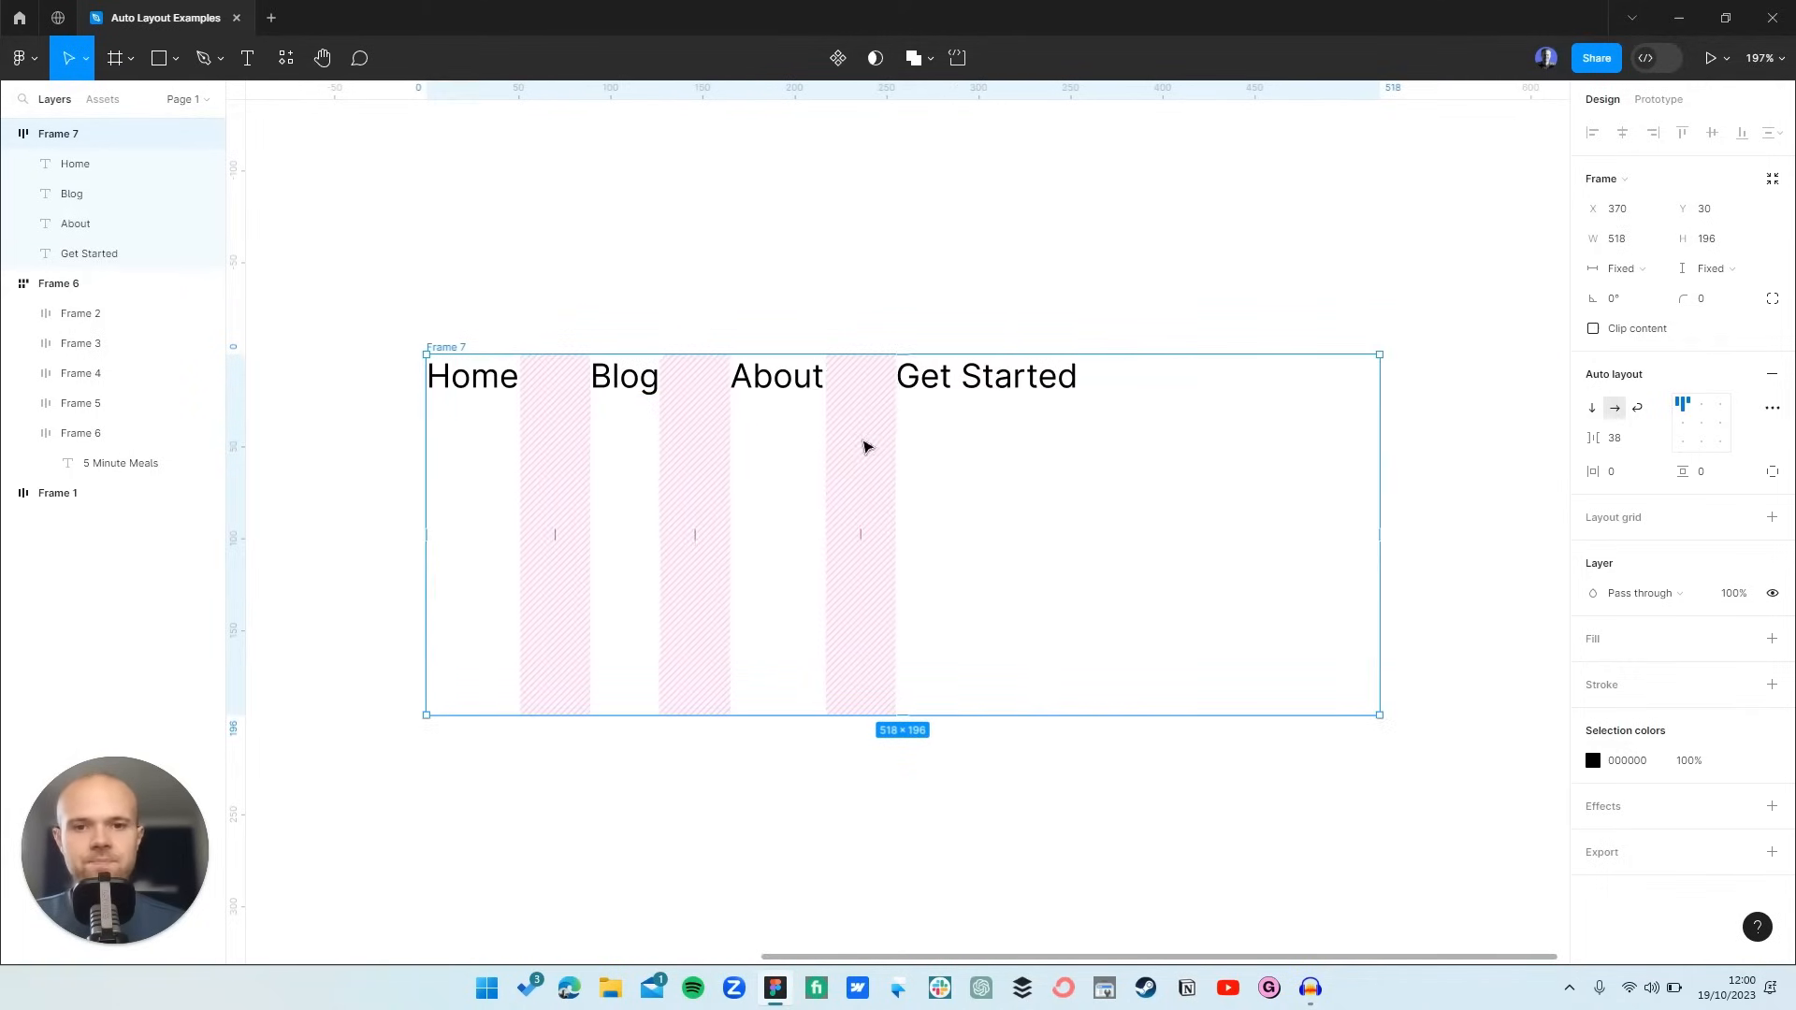
left_click(1701, 404)
left_click(1720, 404)
left_click(1719, 423)
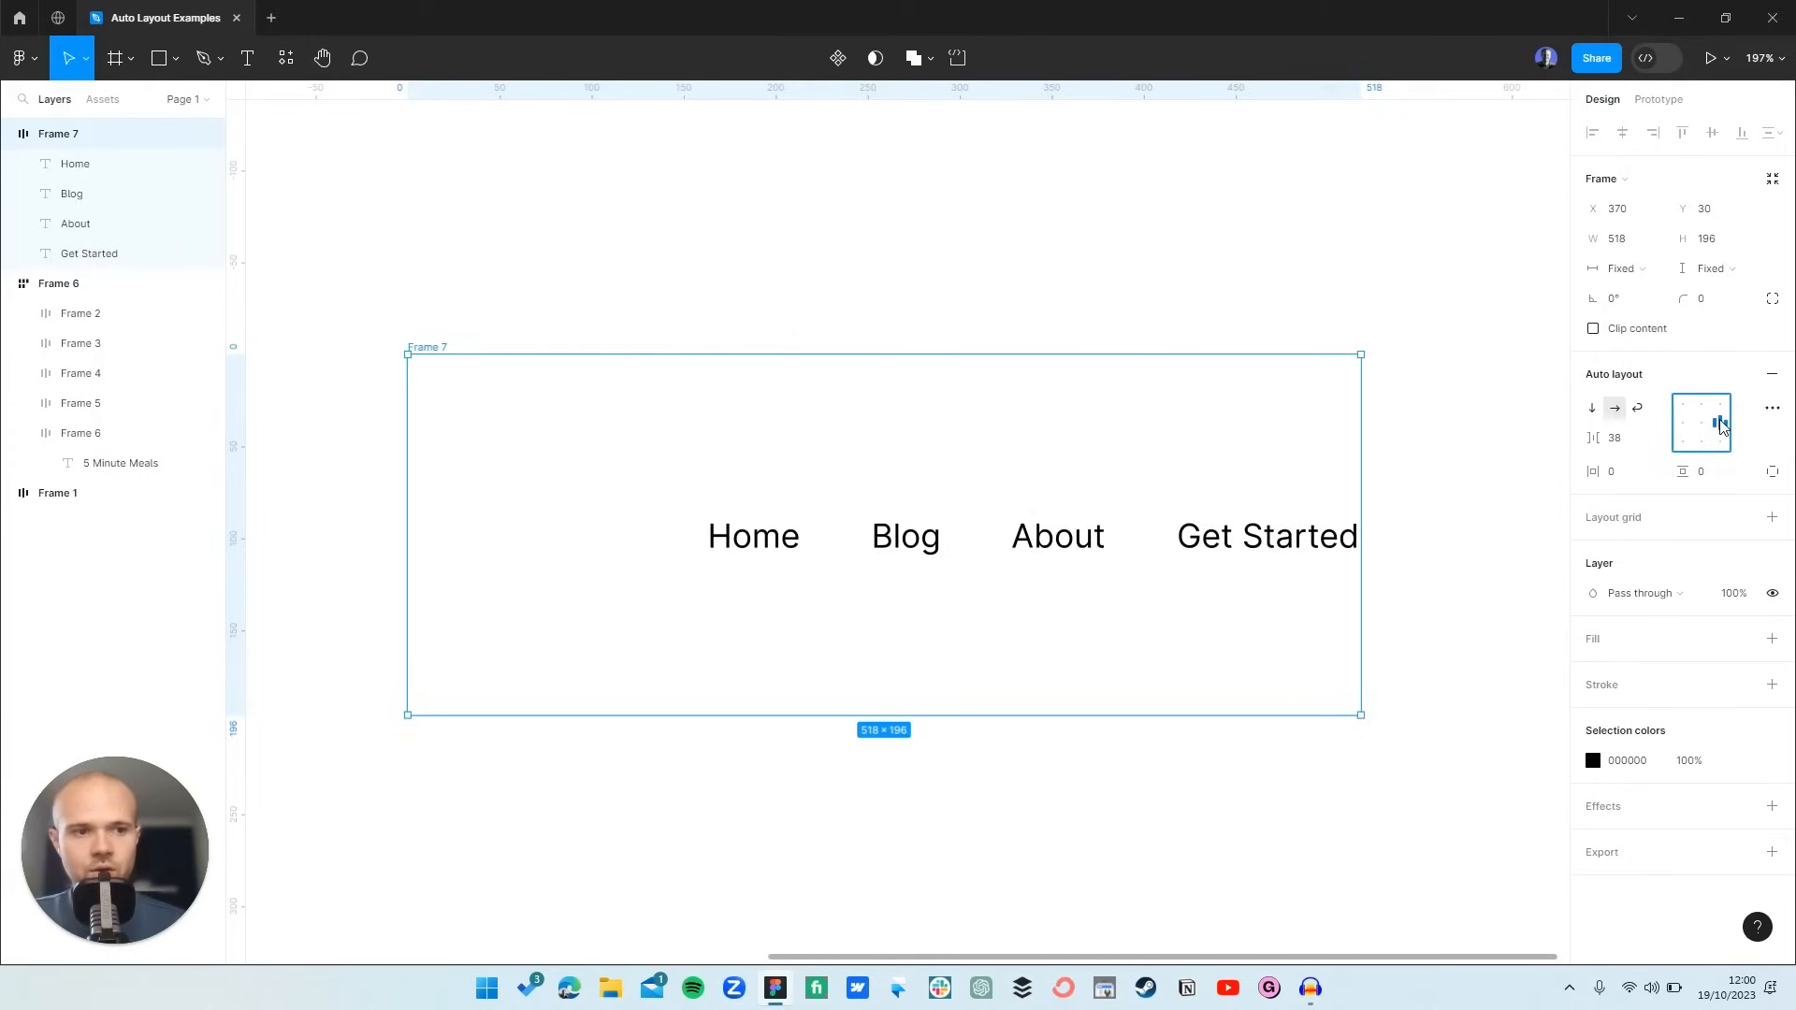
left_click(1700, 423)
left_click(1682, 423)
left_click(1682, 442)
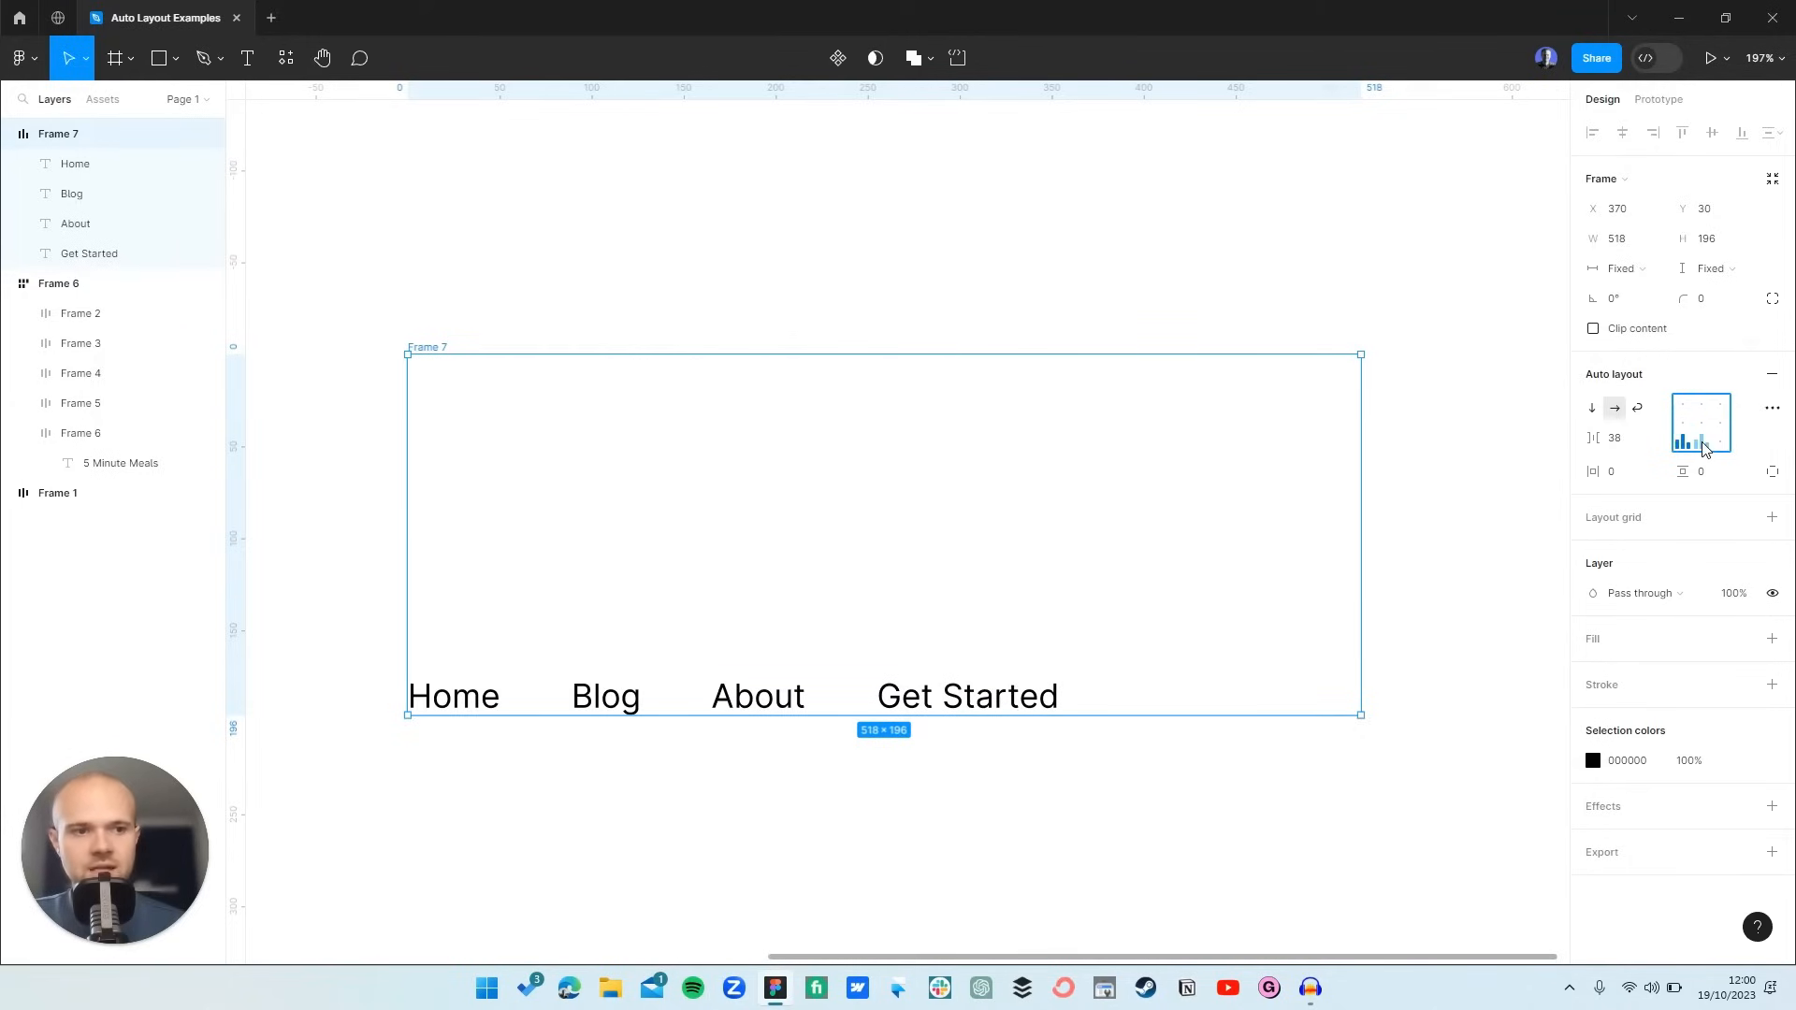
left_click(1701, 442)
left_click(1719, 442)
left_click(1682, 404)
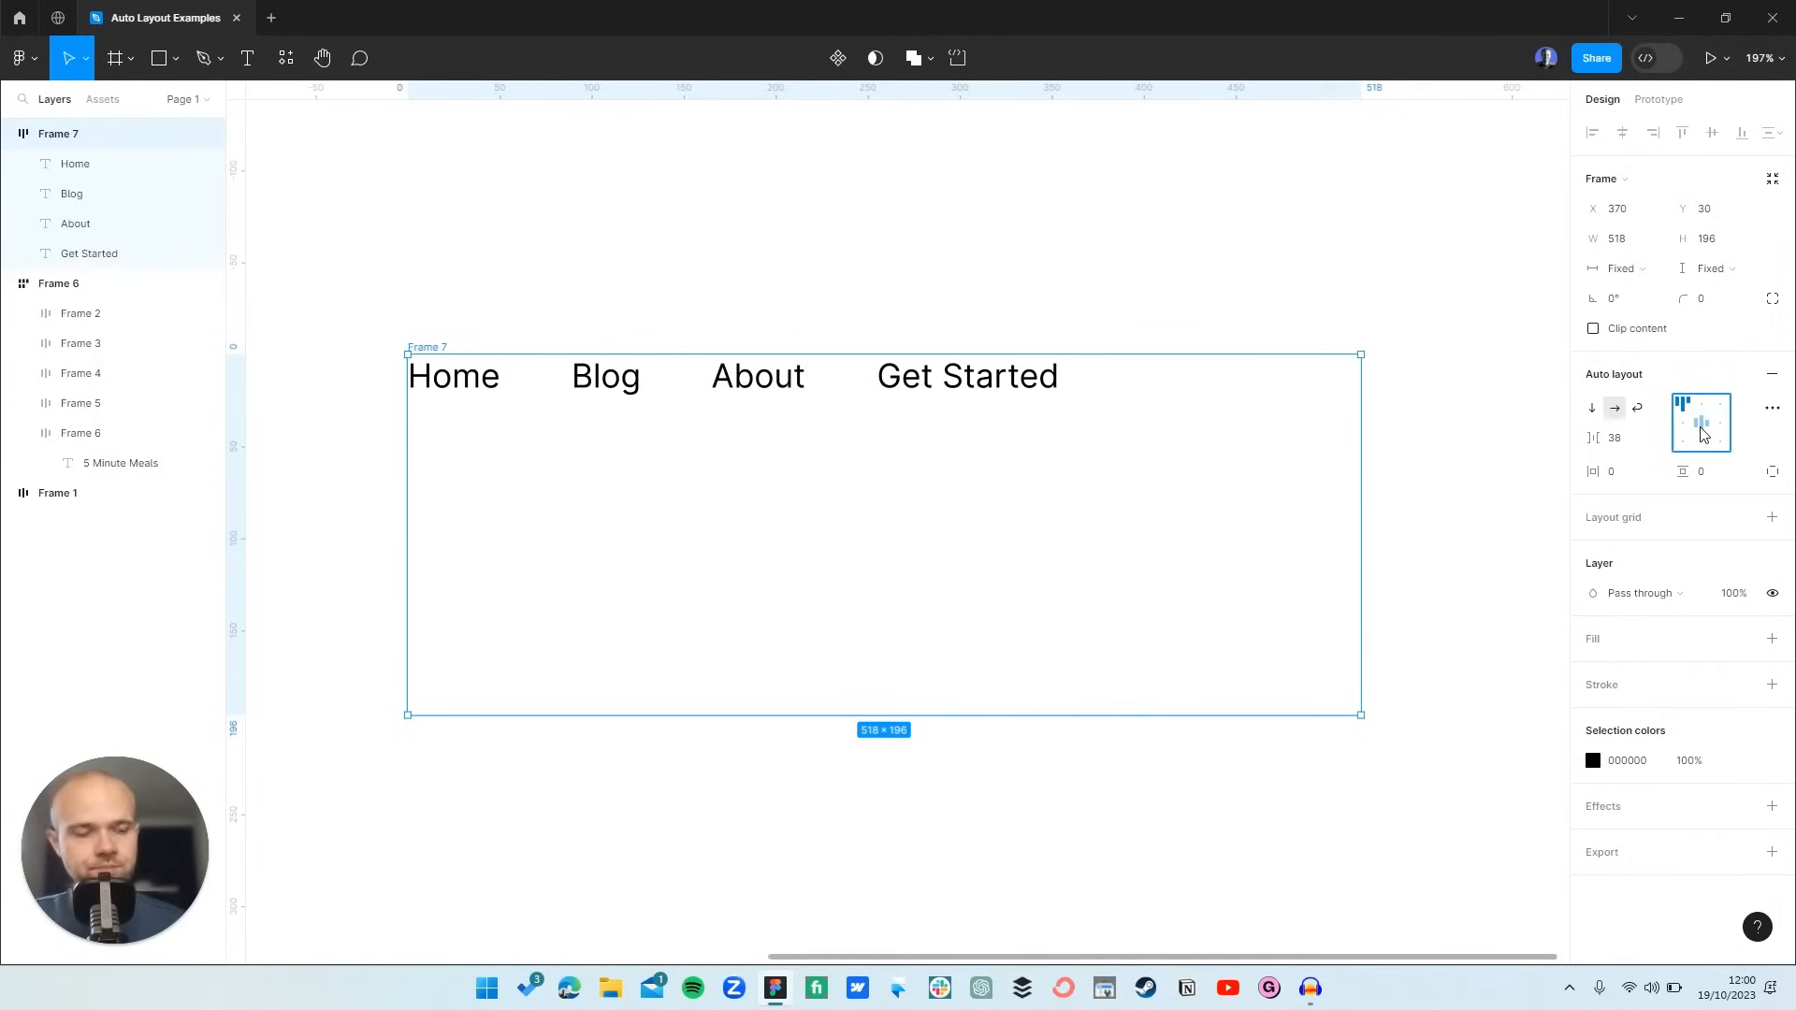
- Compare centre, corner and edge alignments of the enlarged menu frame's items again and finish with top left
left_click(1701, 423)
left_click(1682, 441)
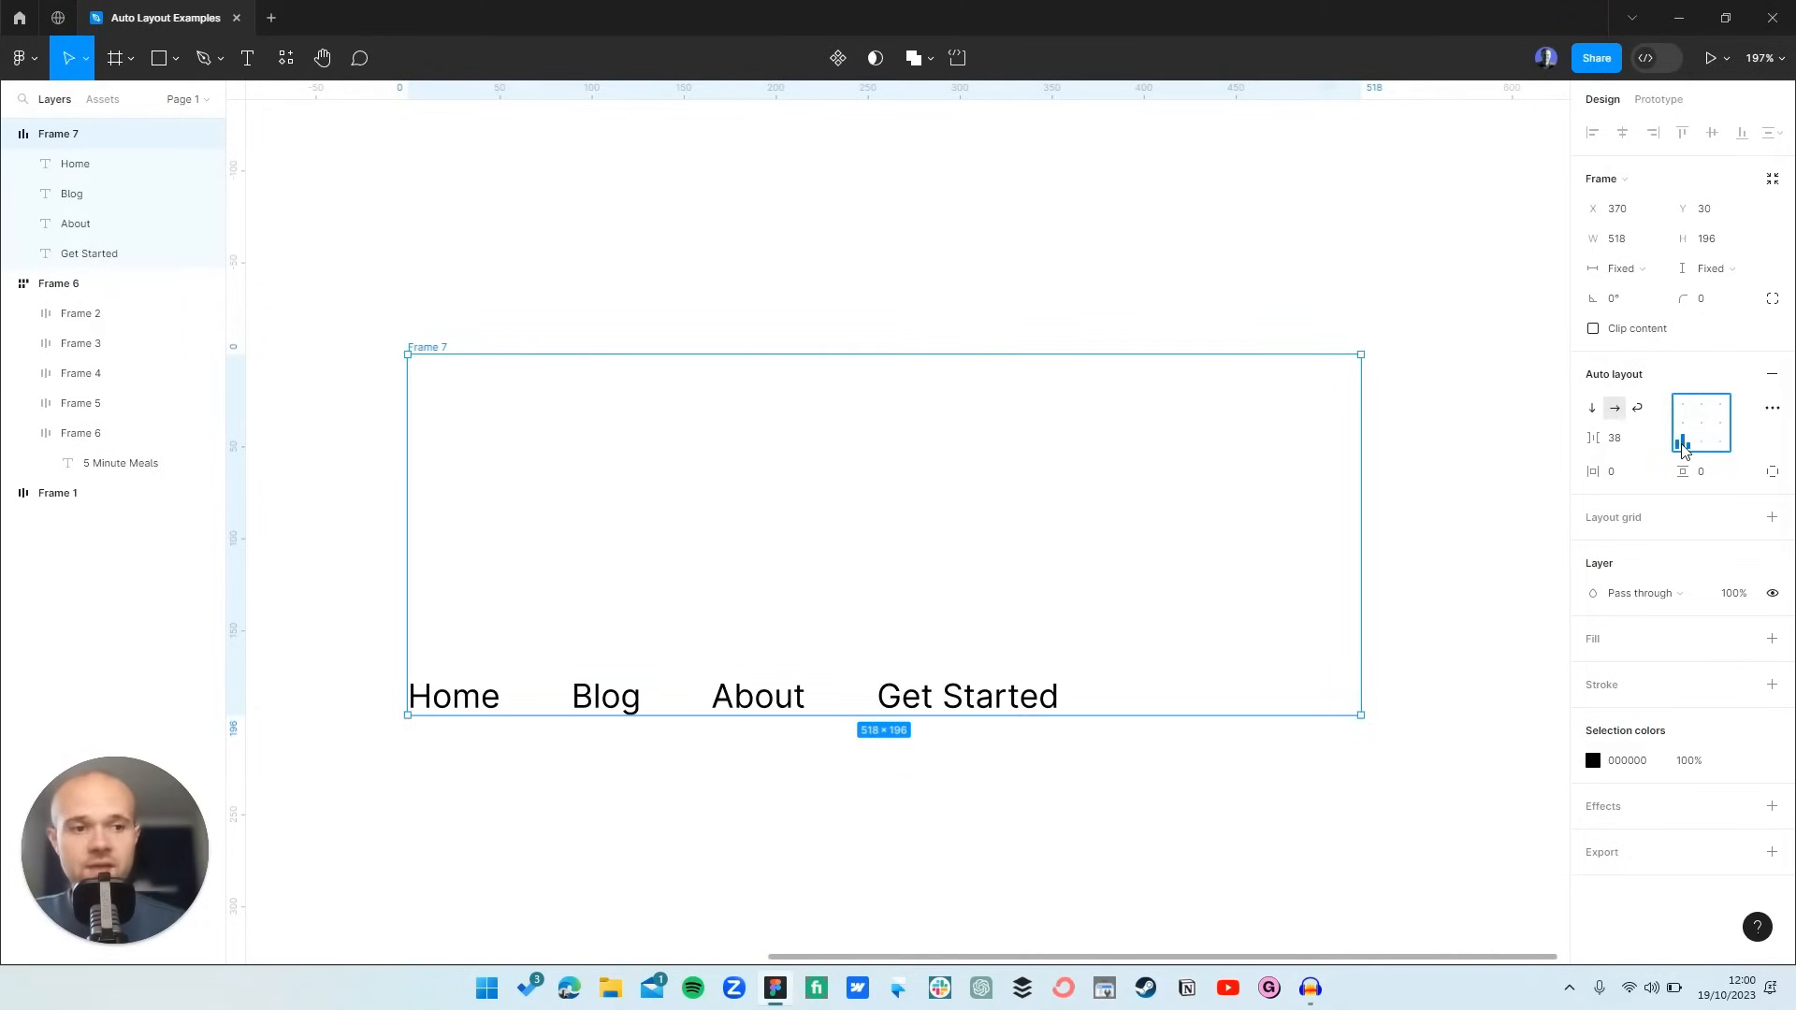
left_click(1722, 444)
left_click(1684, 404)
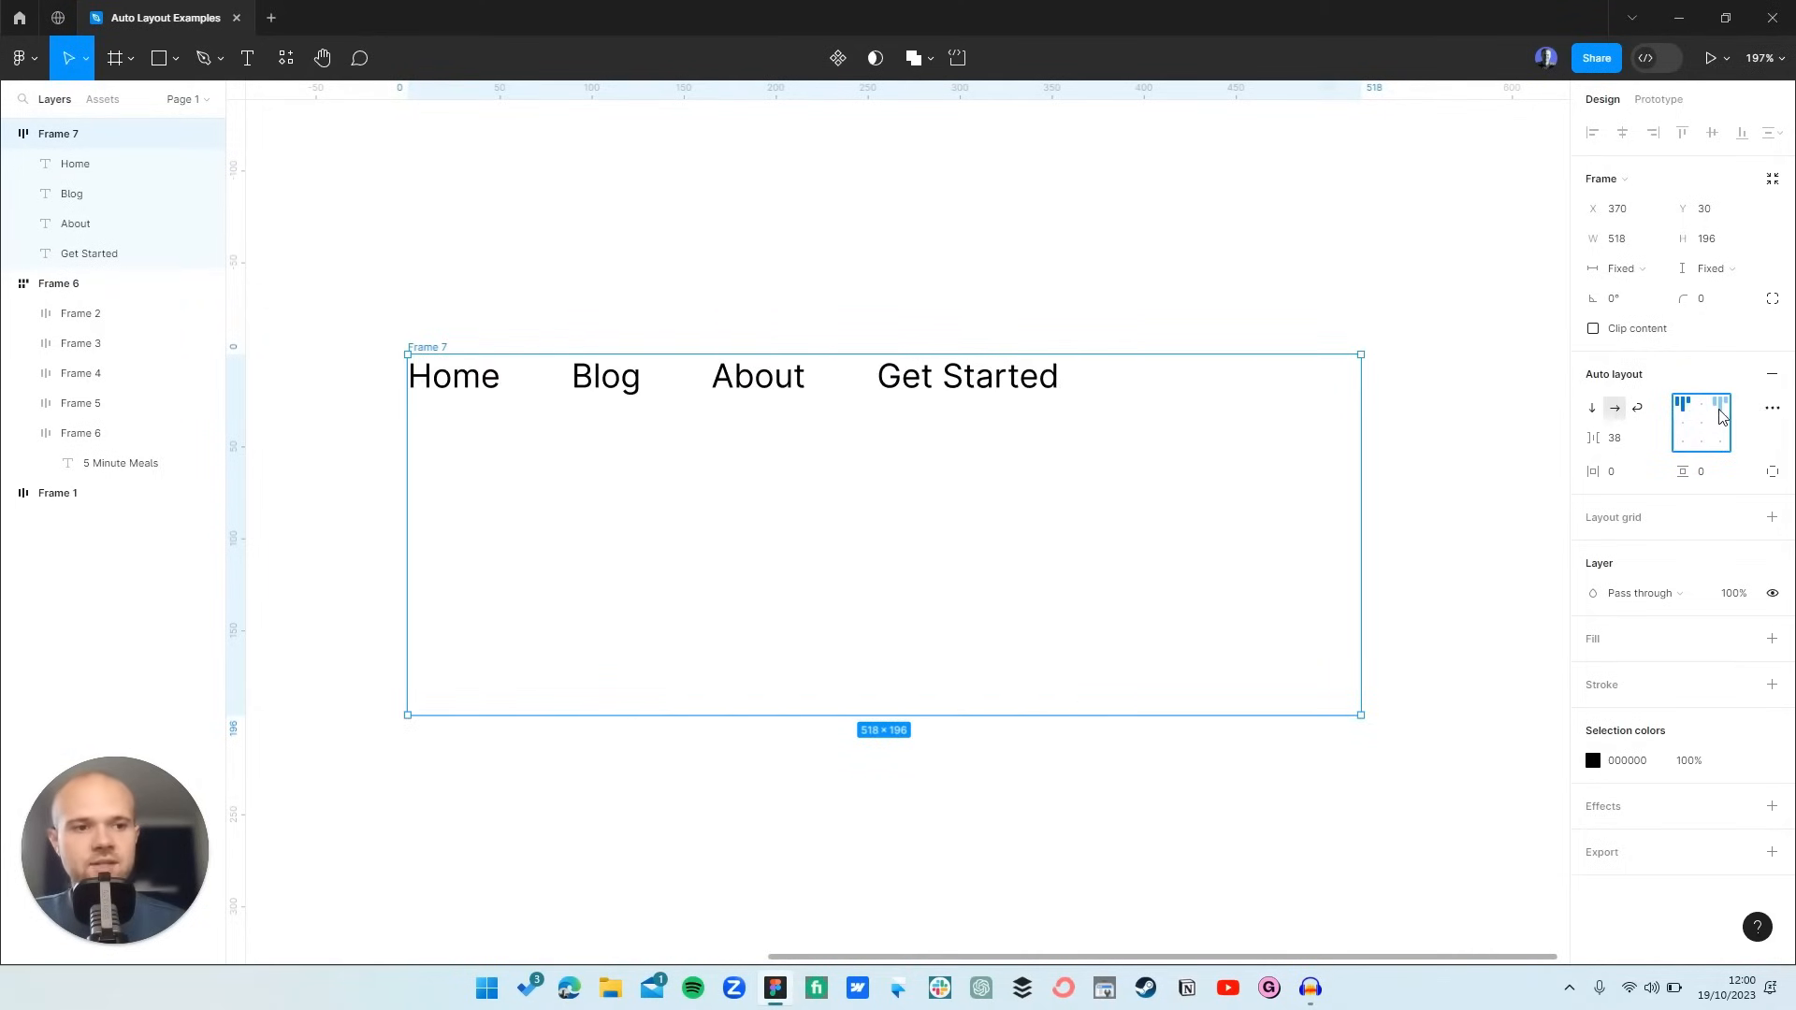
left_click(1721, 405)
left_click(1700, 404)
left_click(1701, 422)
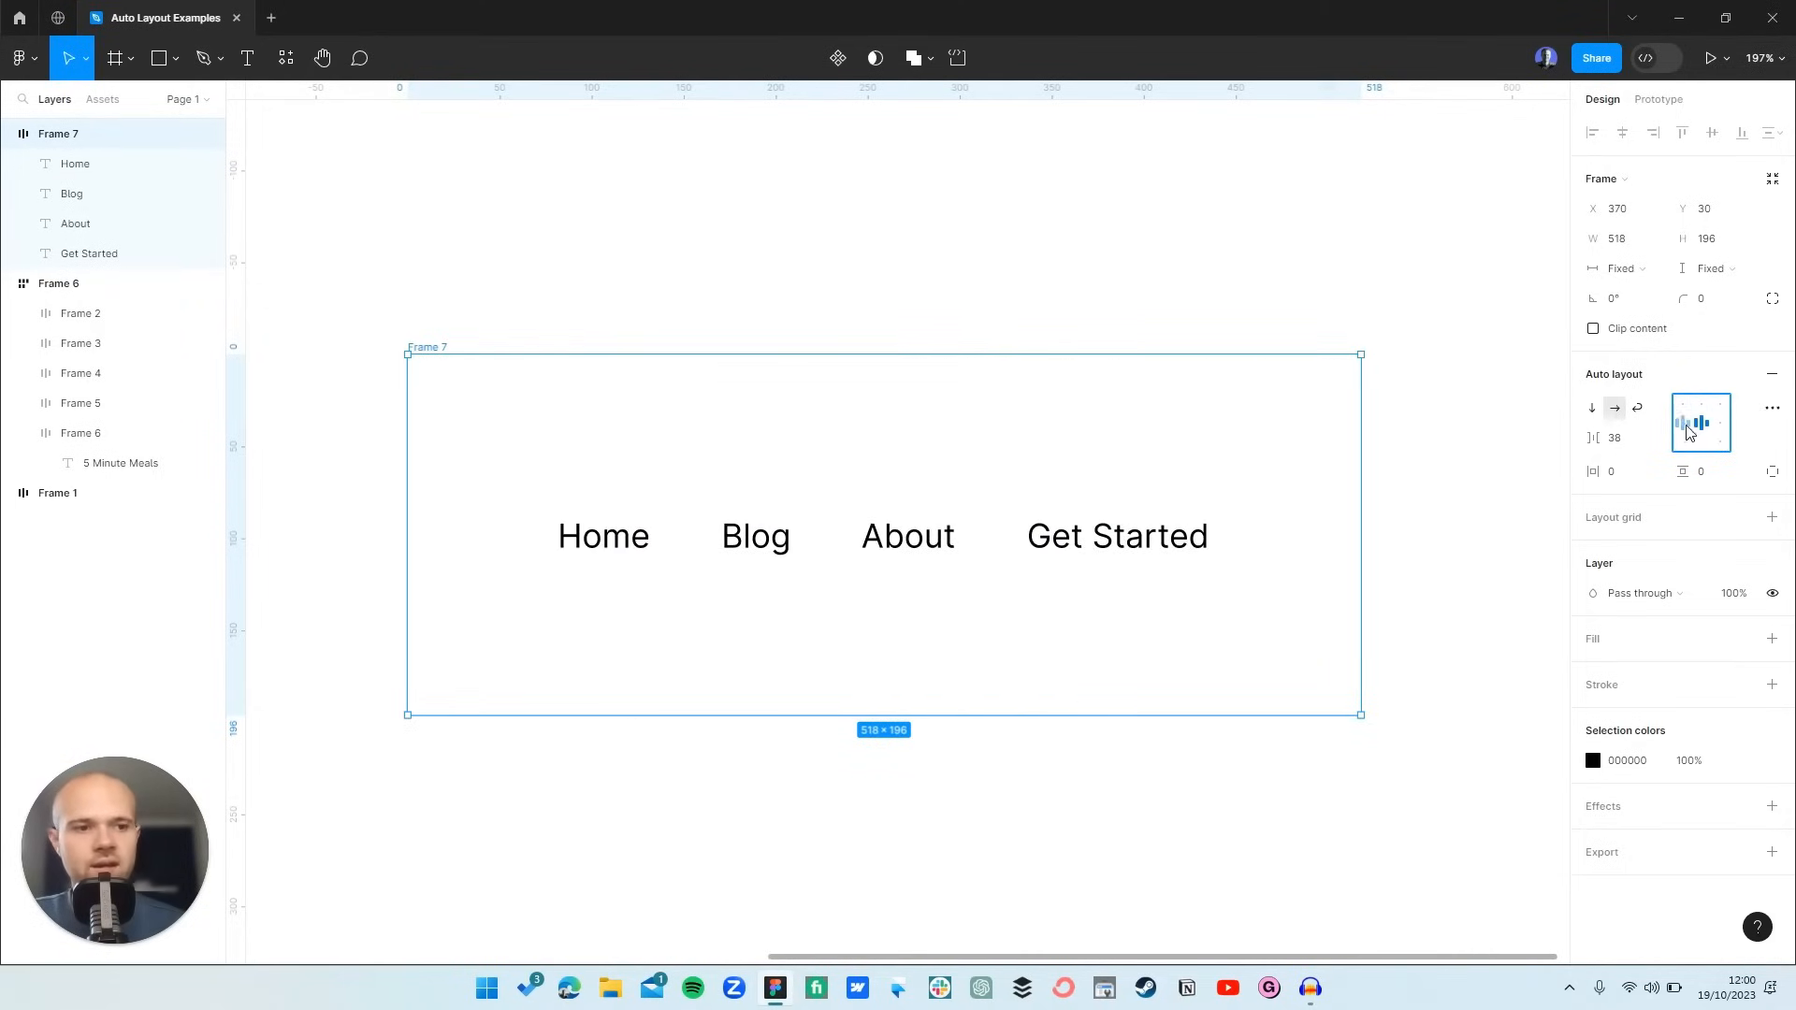
left_click(1684, 423)
left_click(1721, 423)
left_click(1706, 430)
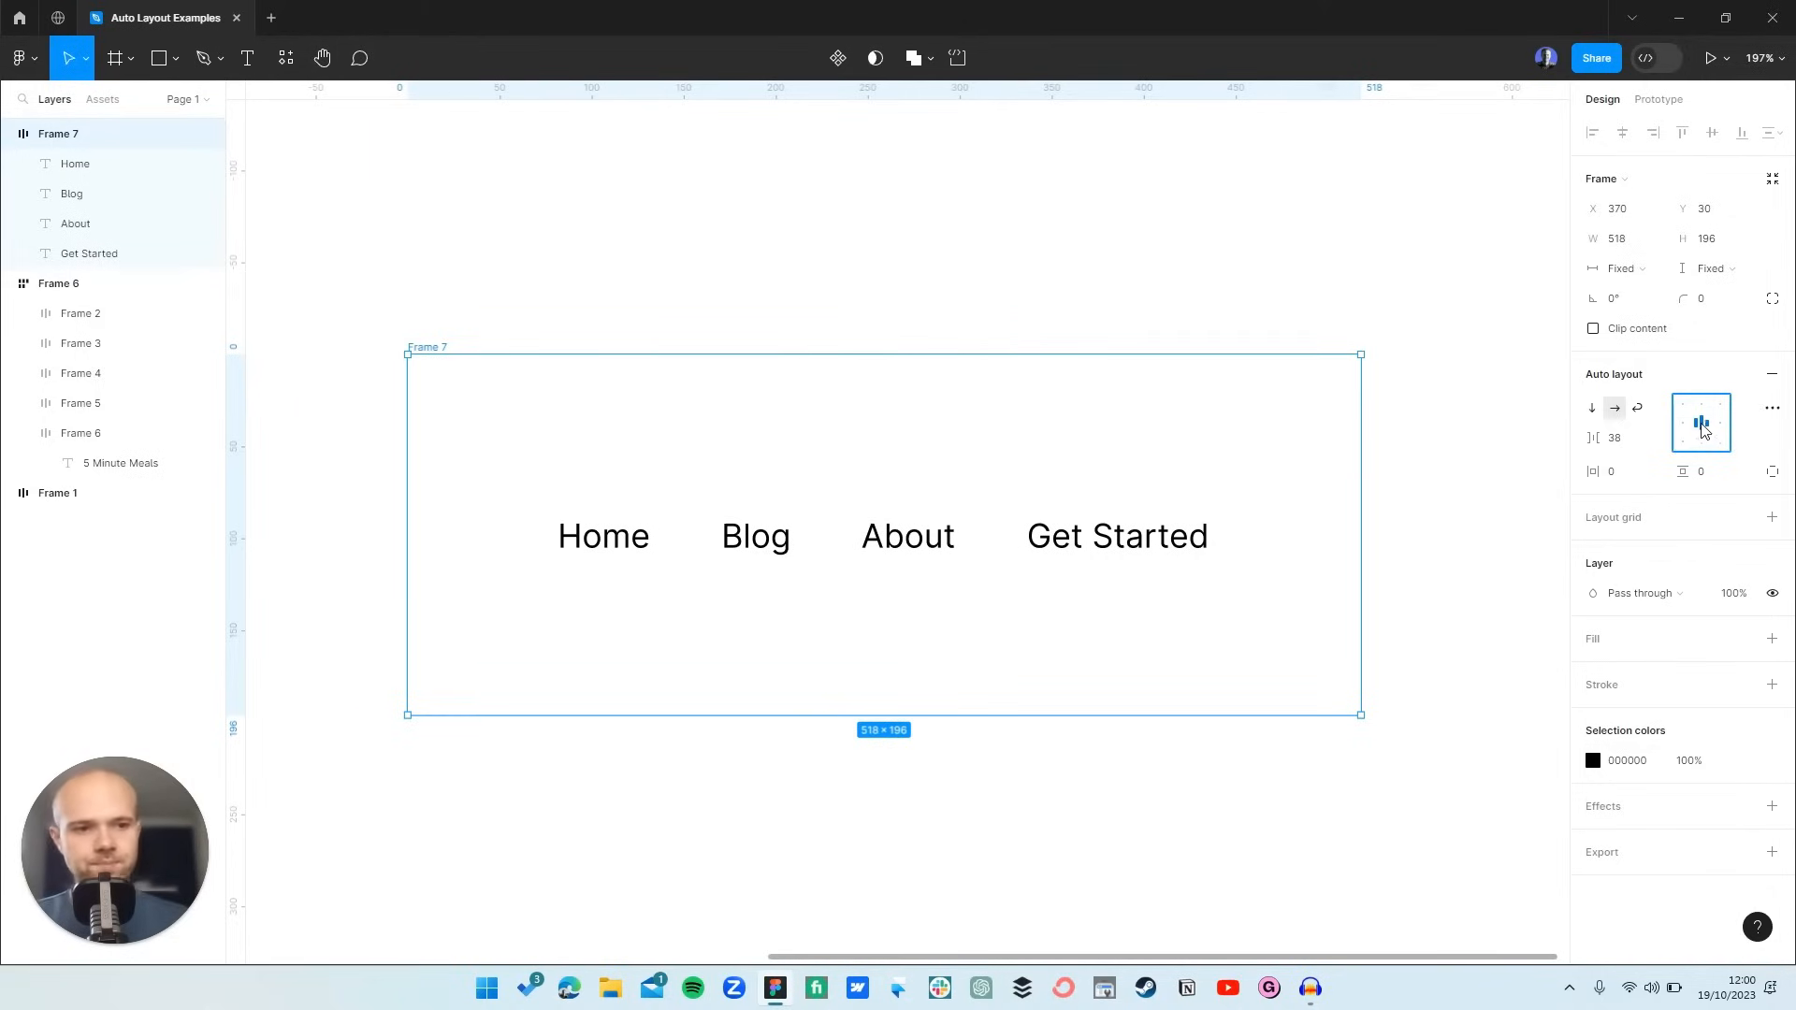
left_click(1690, 412)
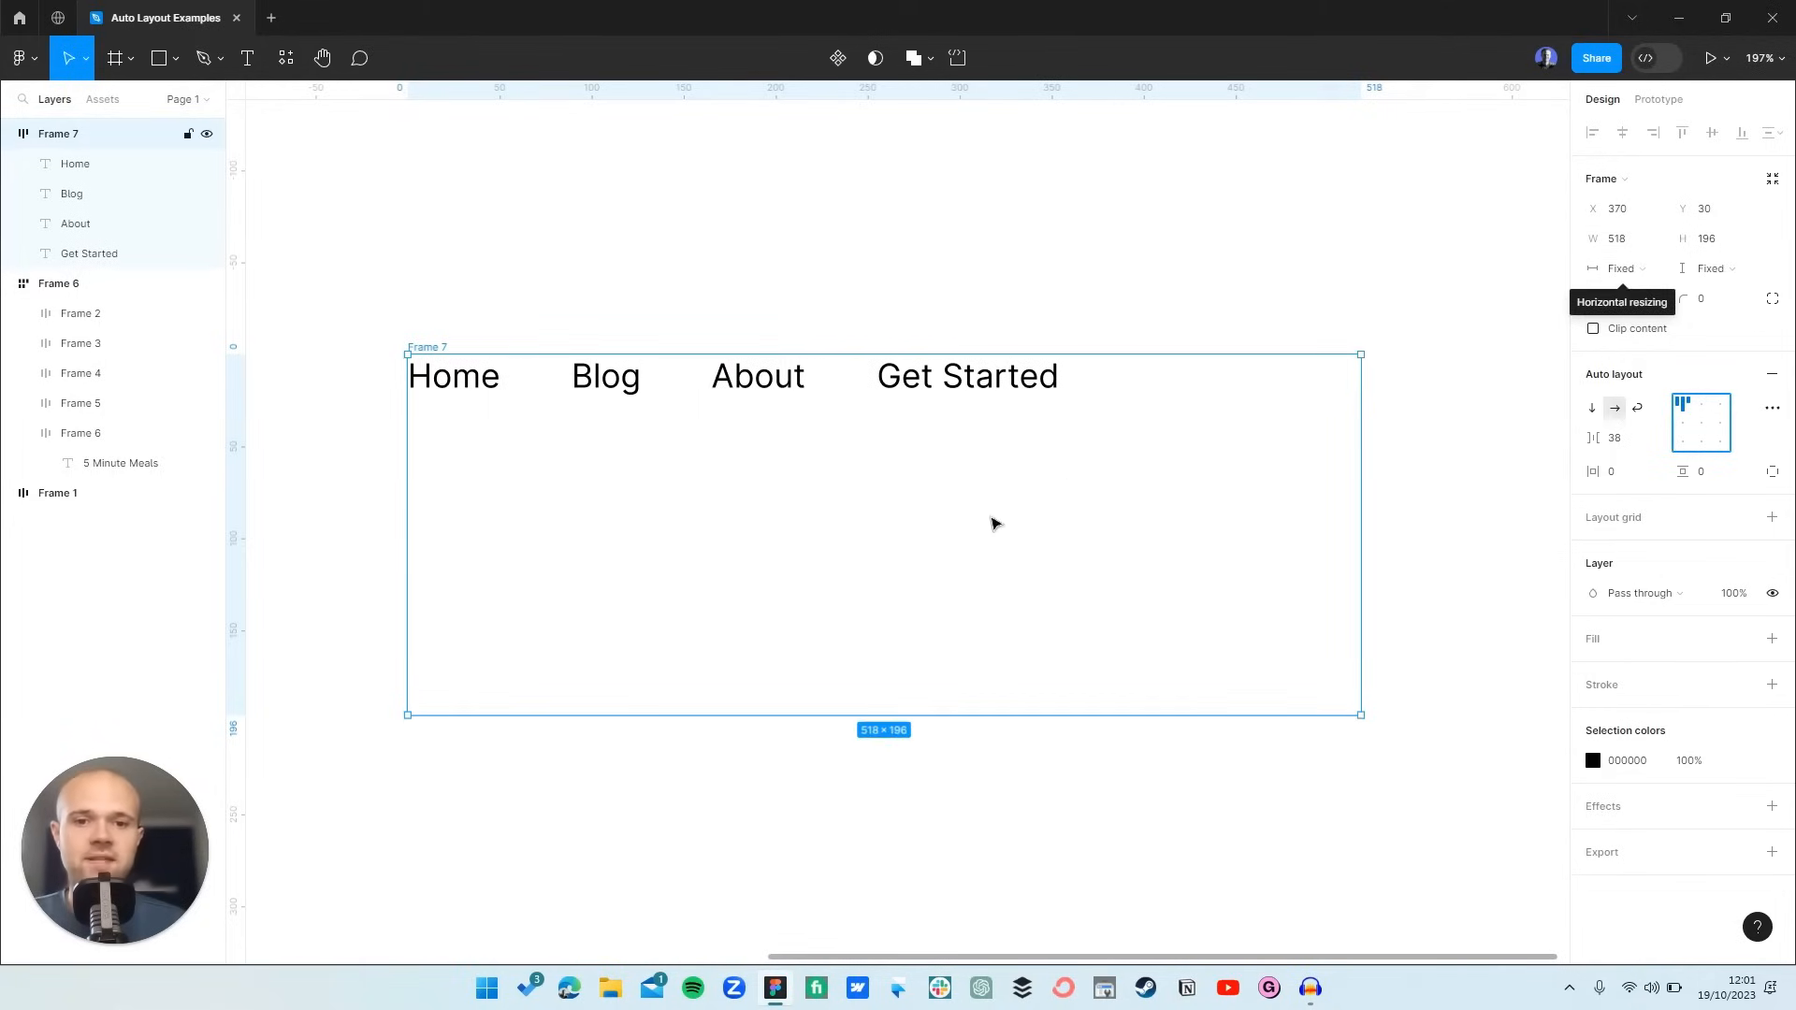
- Set the new menu frame's horizontal resizing to hug contents
left_click(1603, 275)
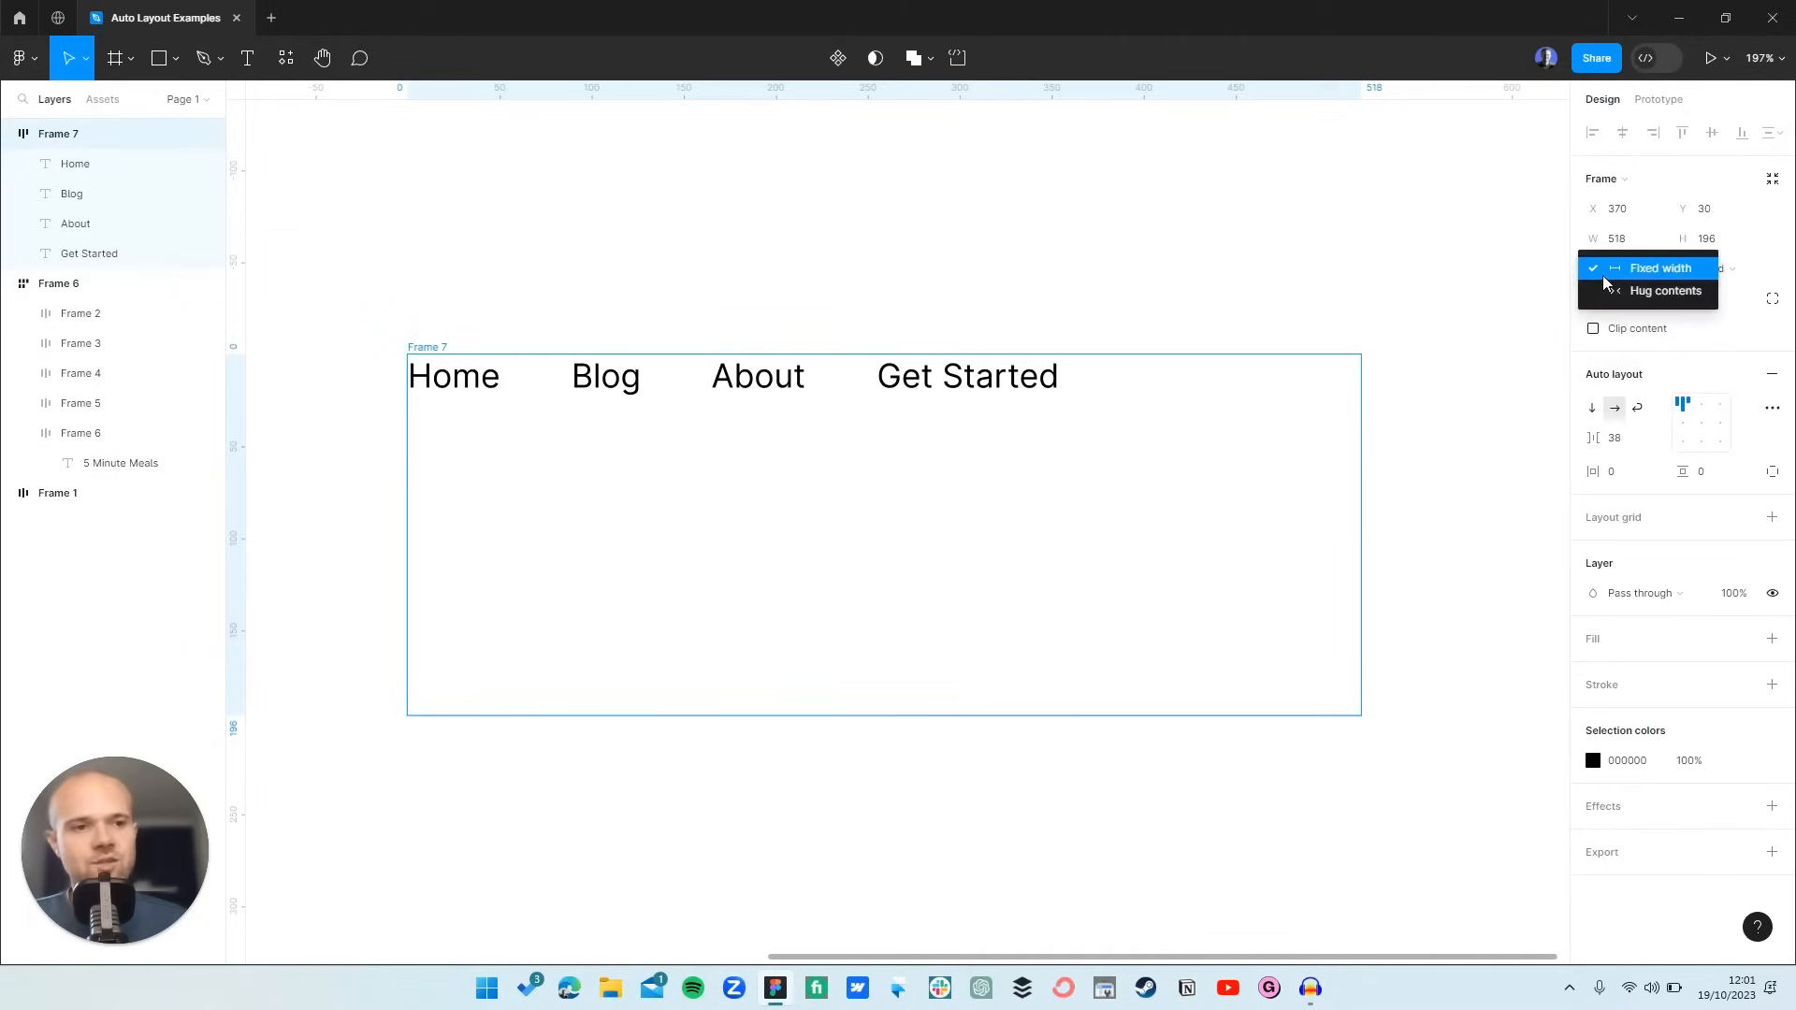
left_click(1650, 292)
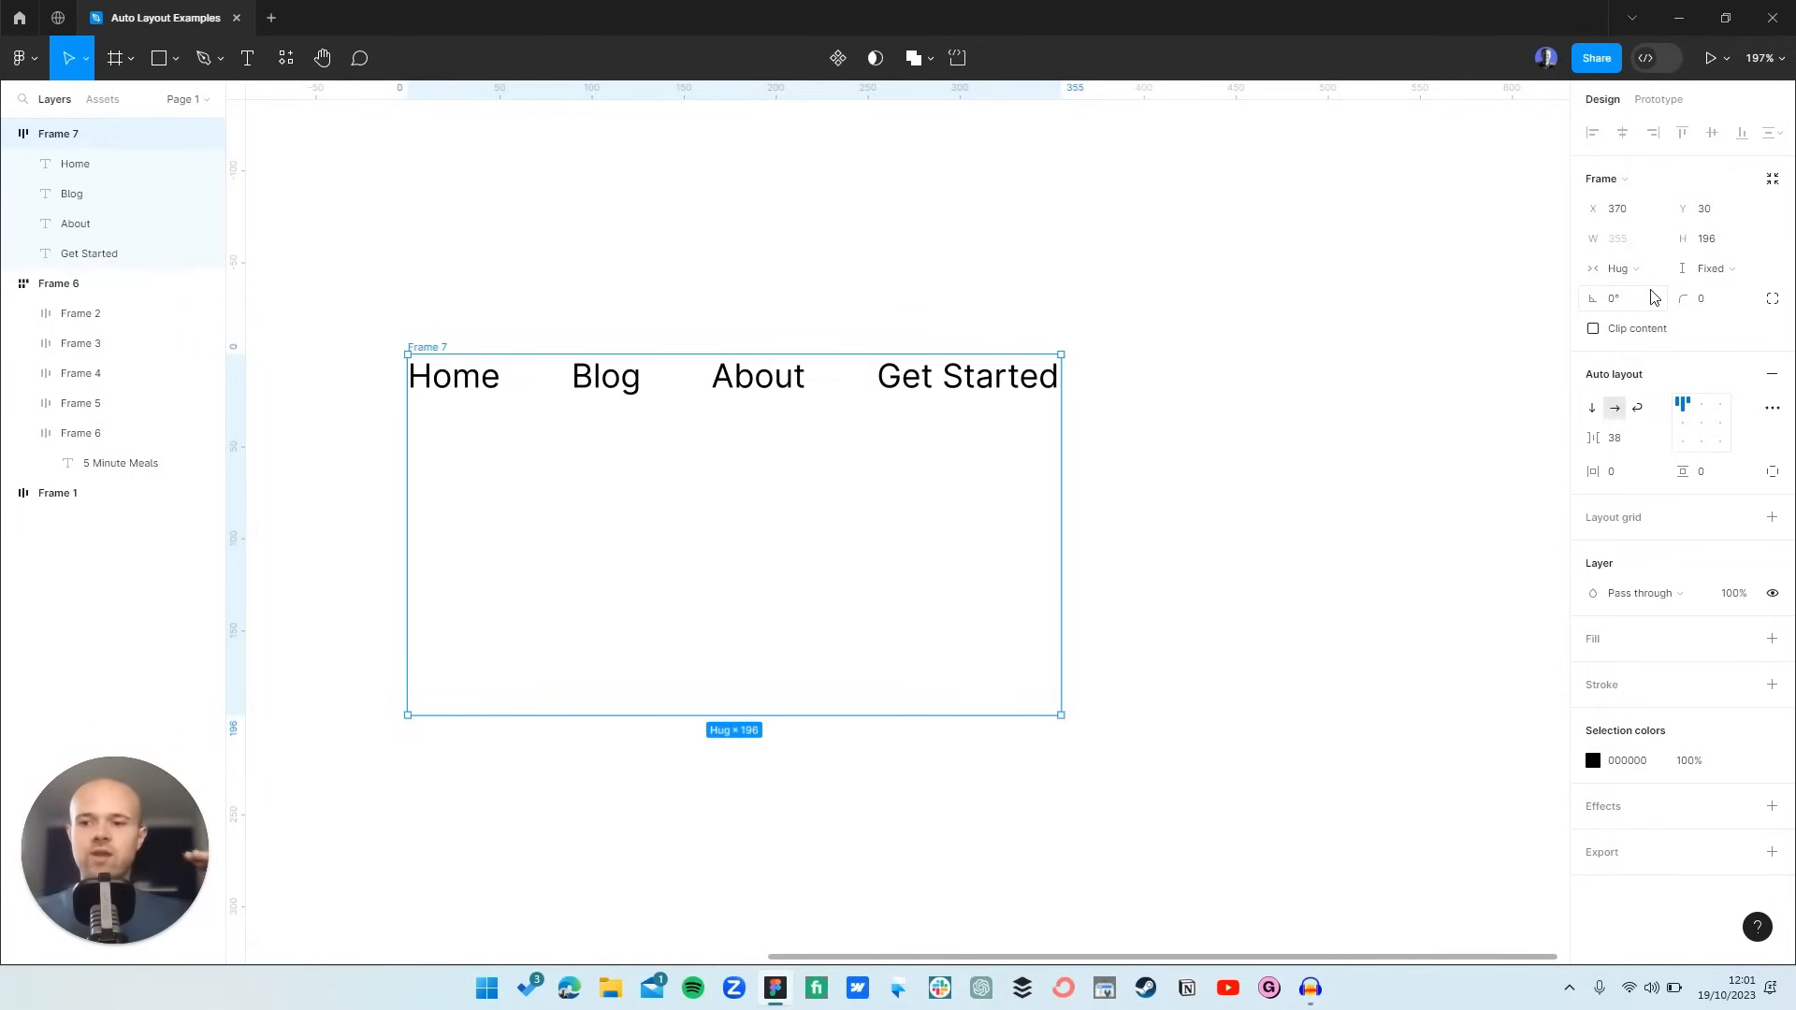
- Set the food tags frame's width to hug contents, and resize it to about 337 wide so the tags wrap
scroll(1198, 377, "left", 10)
scroll(1198, 377, "down", 5)
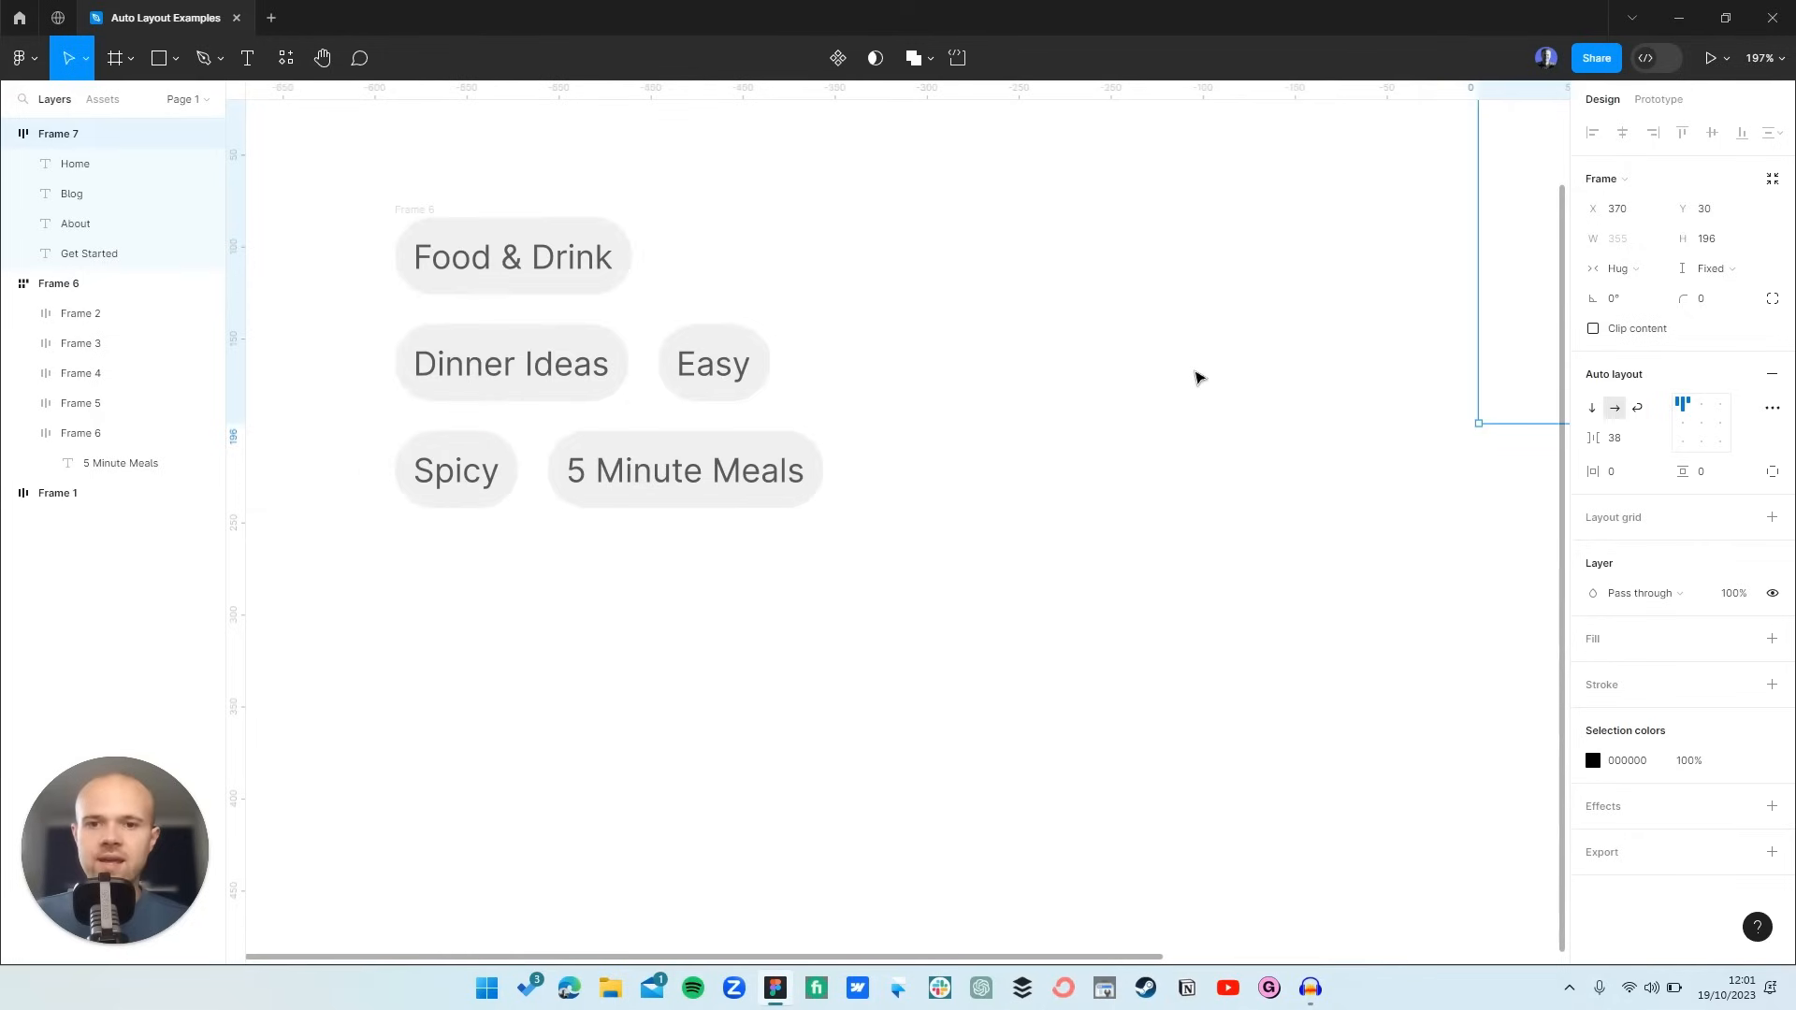
left_click(604, 309)
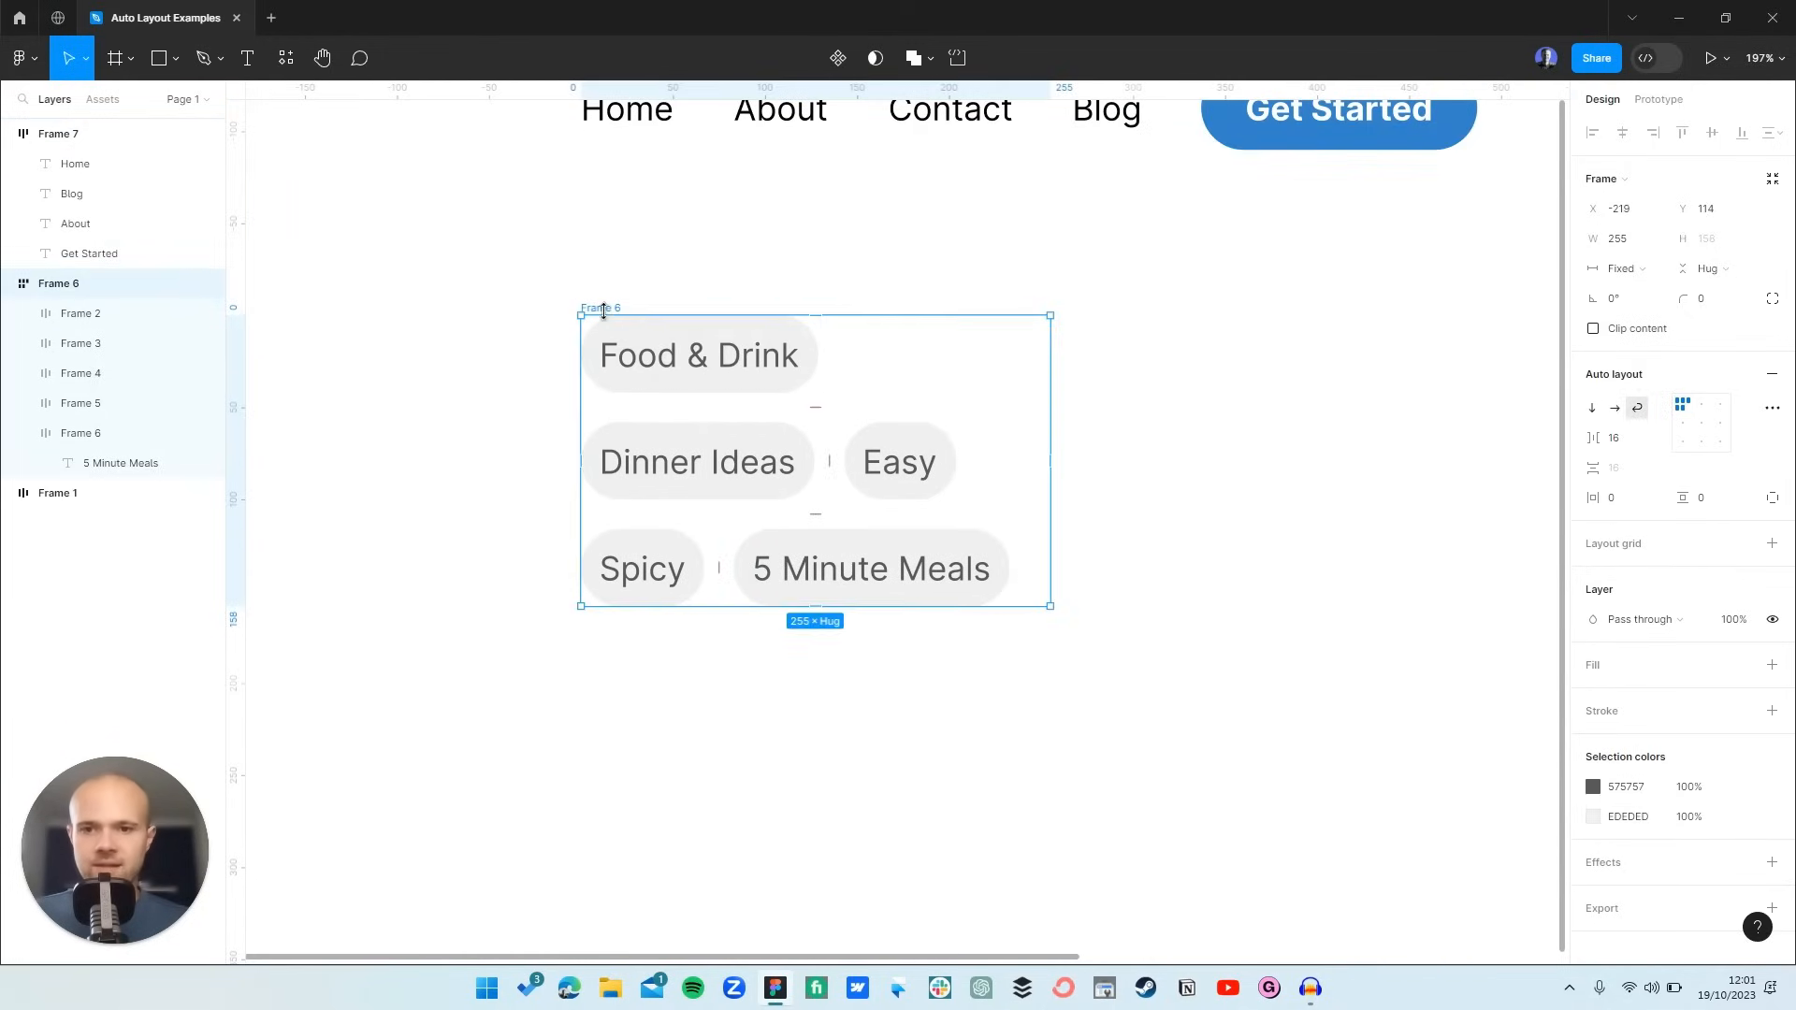
left_click(1627, 270)
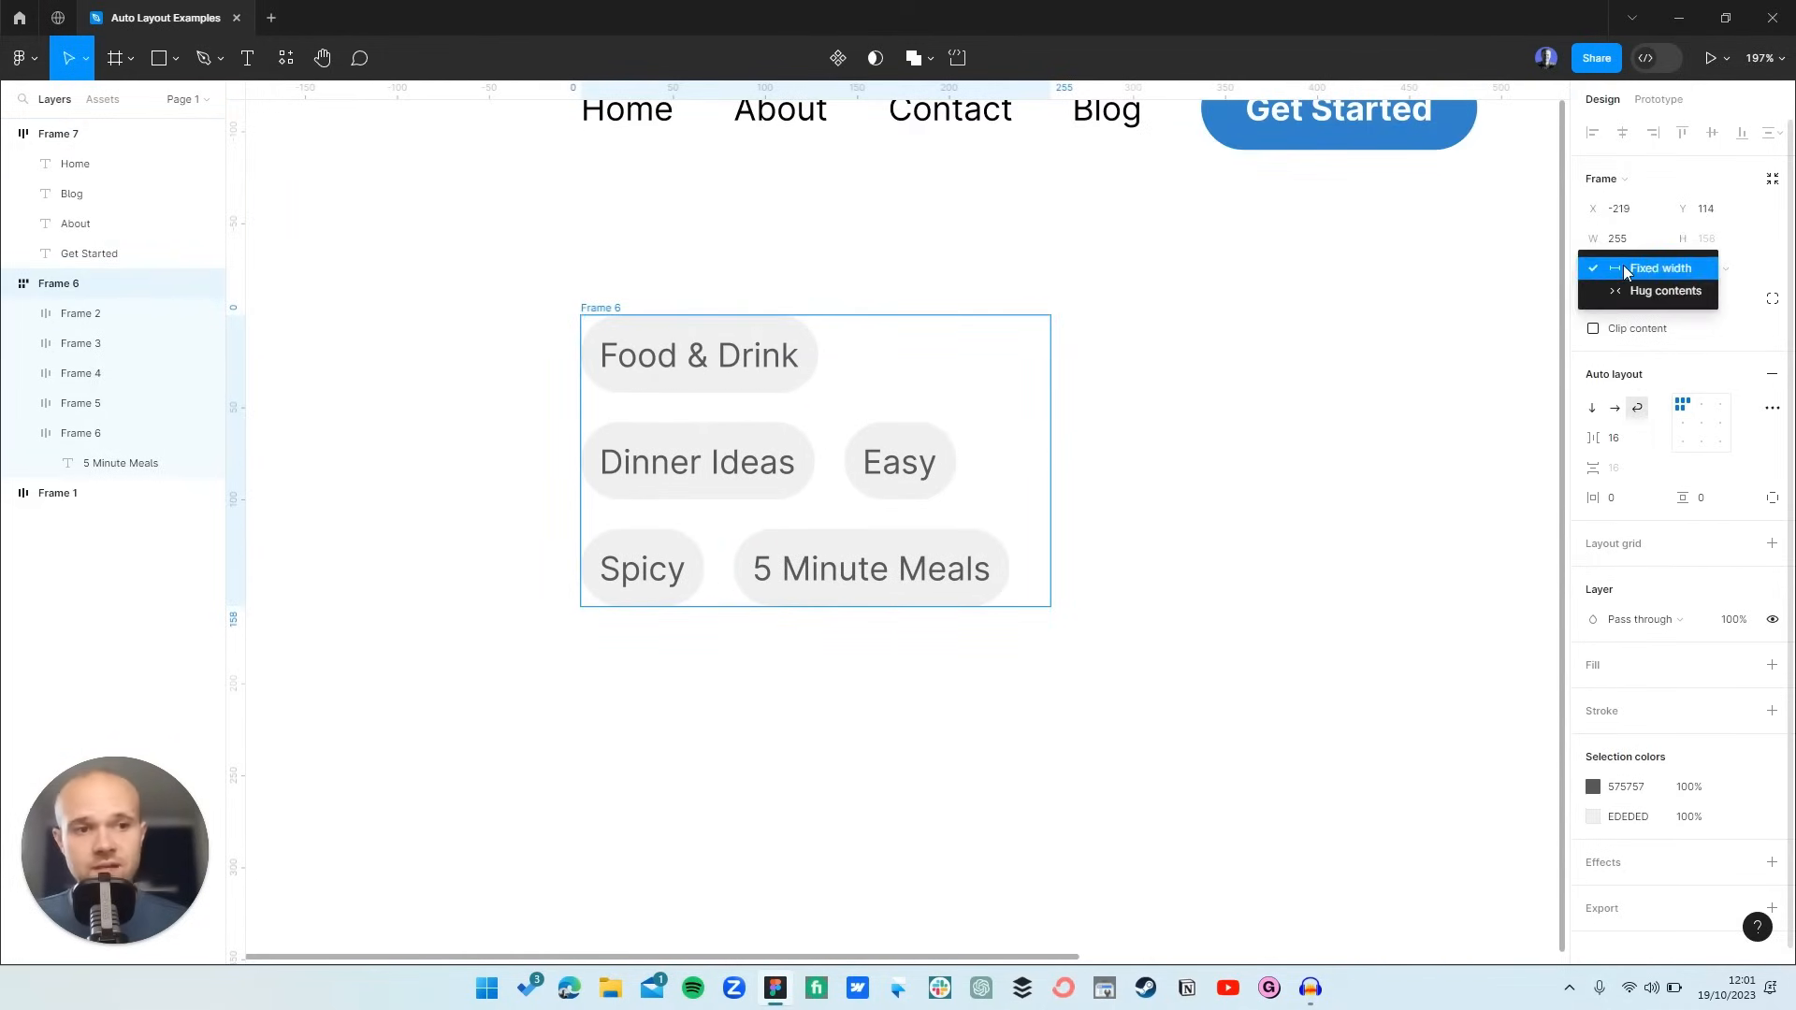
left_click(1642, 291)
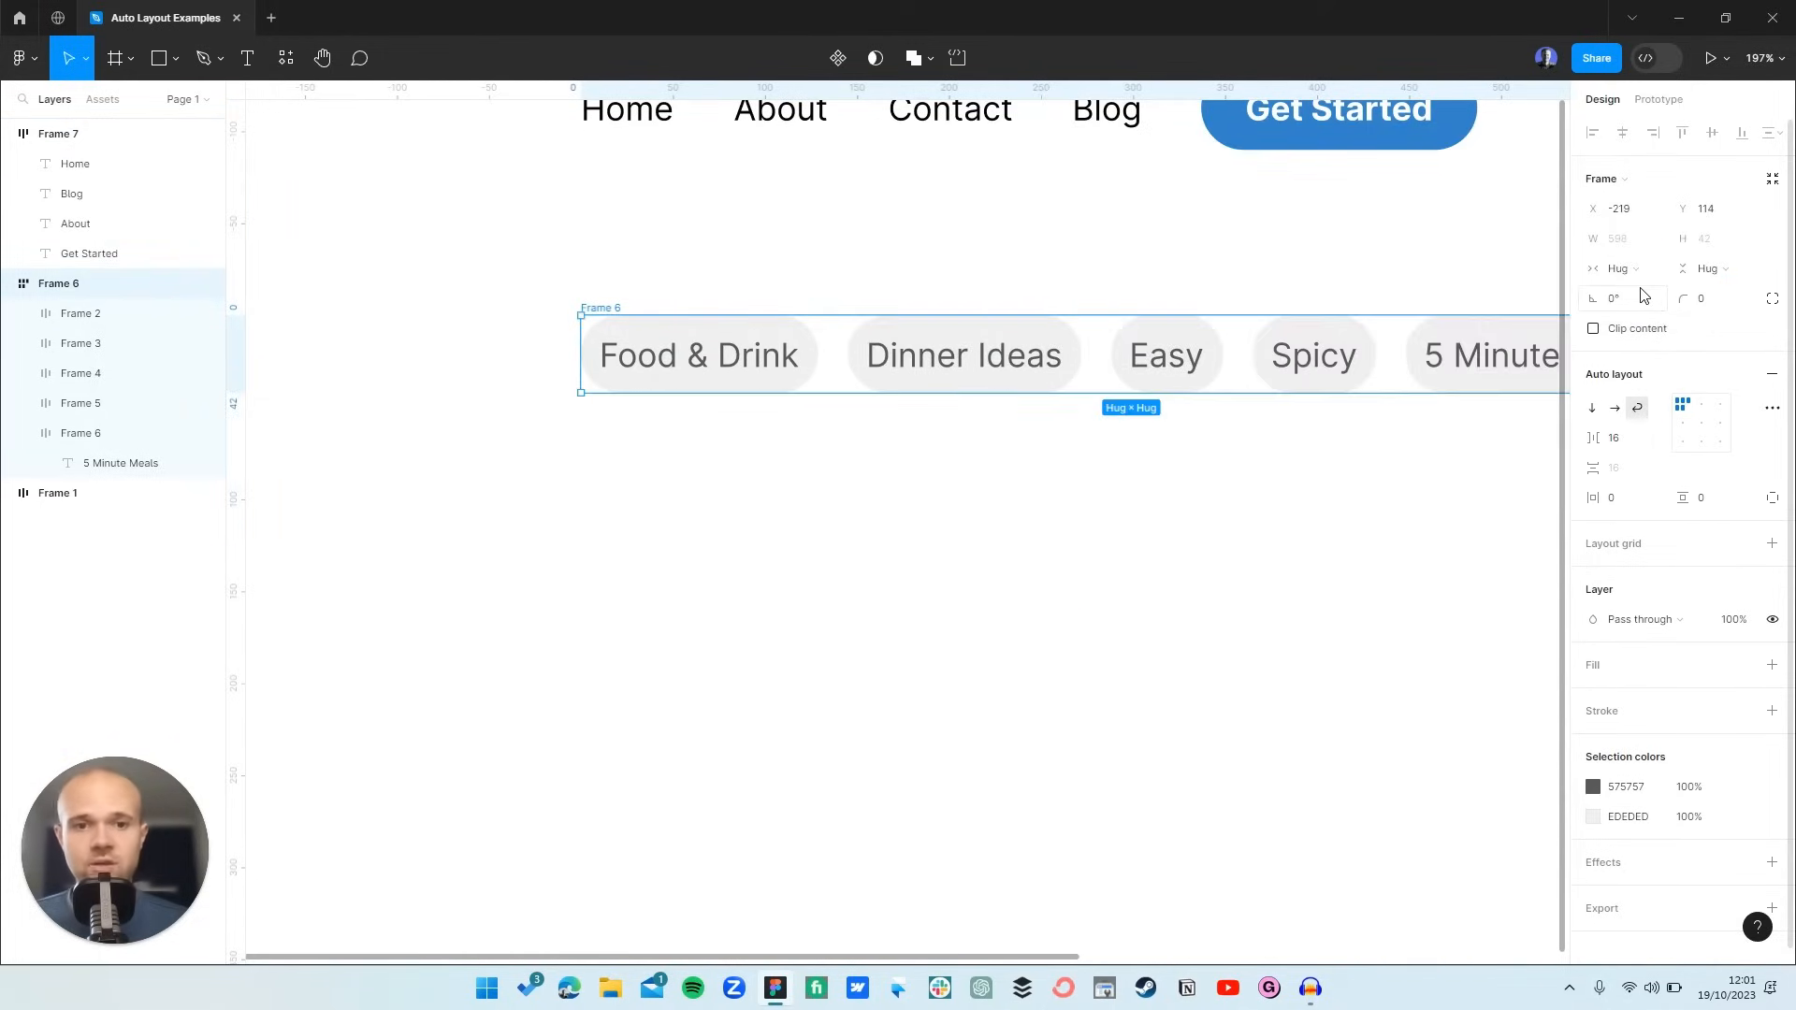
scroll(1435, 461, "right", 5)
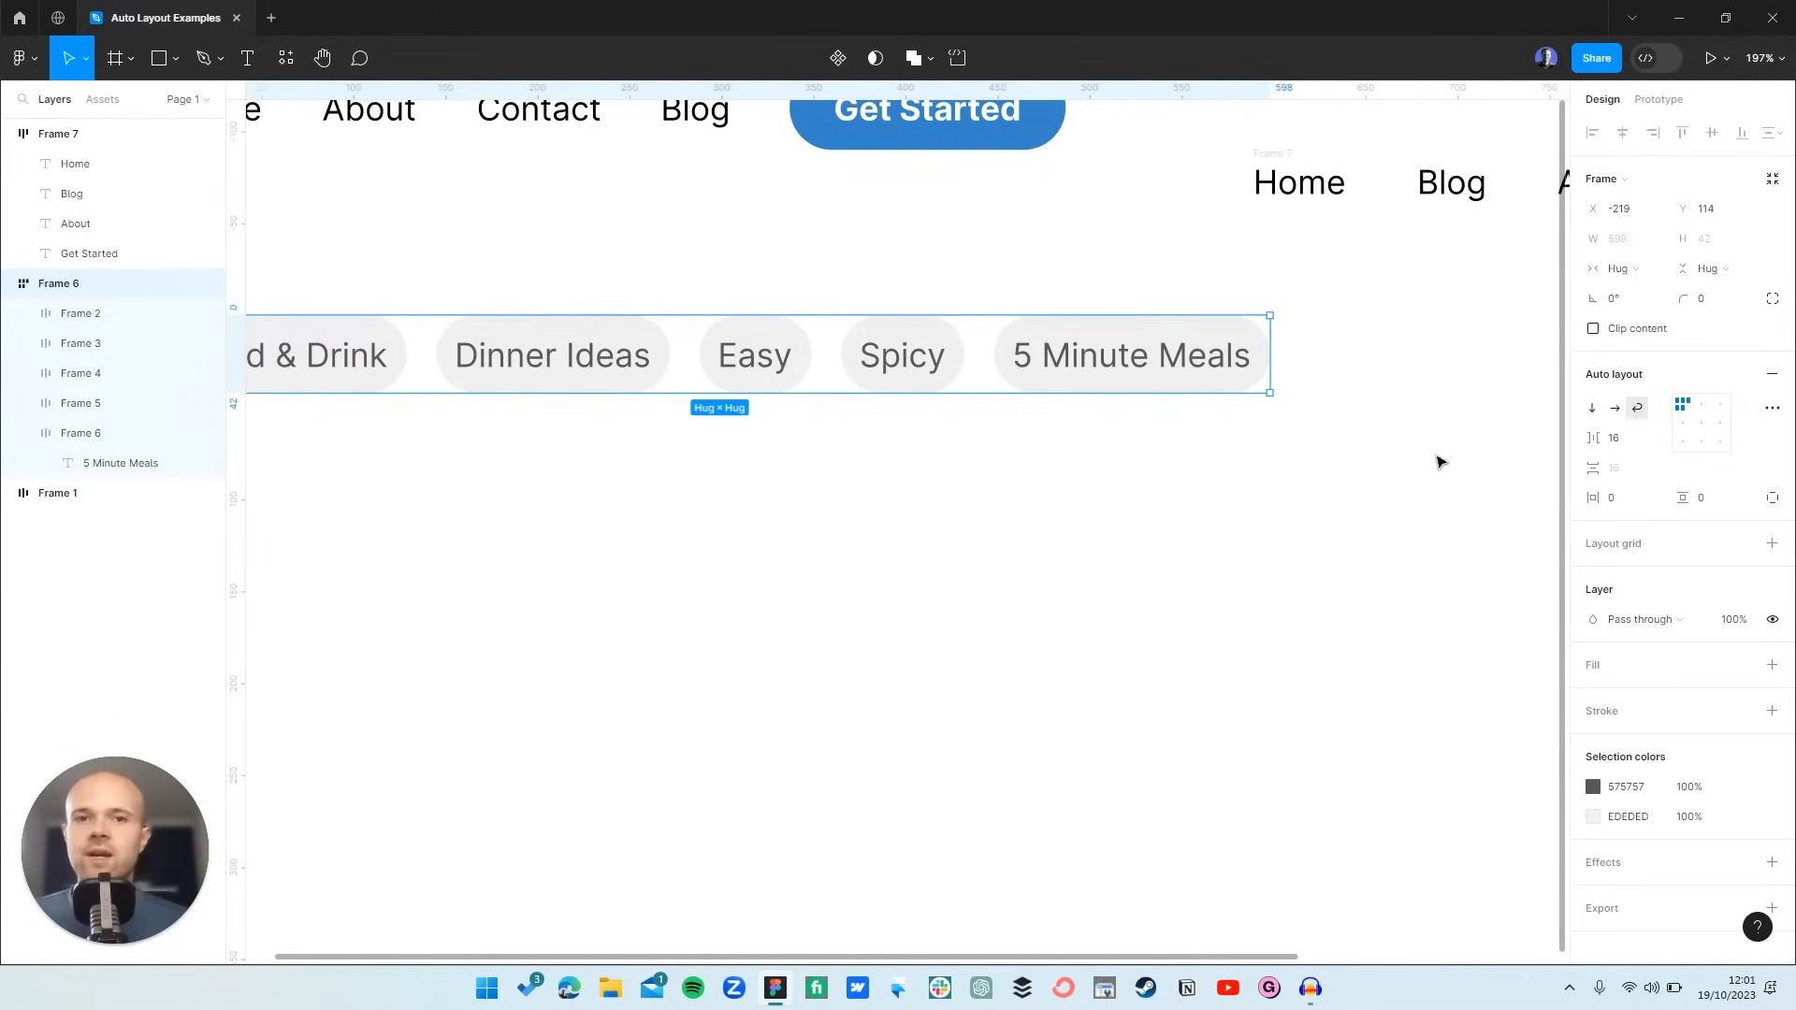
scroll(1439, 461, "down", 3)
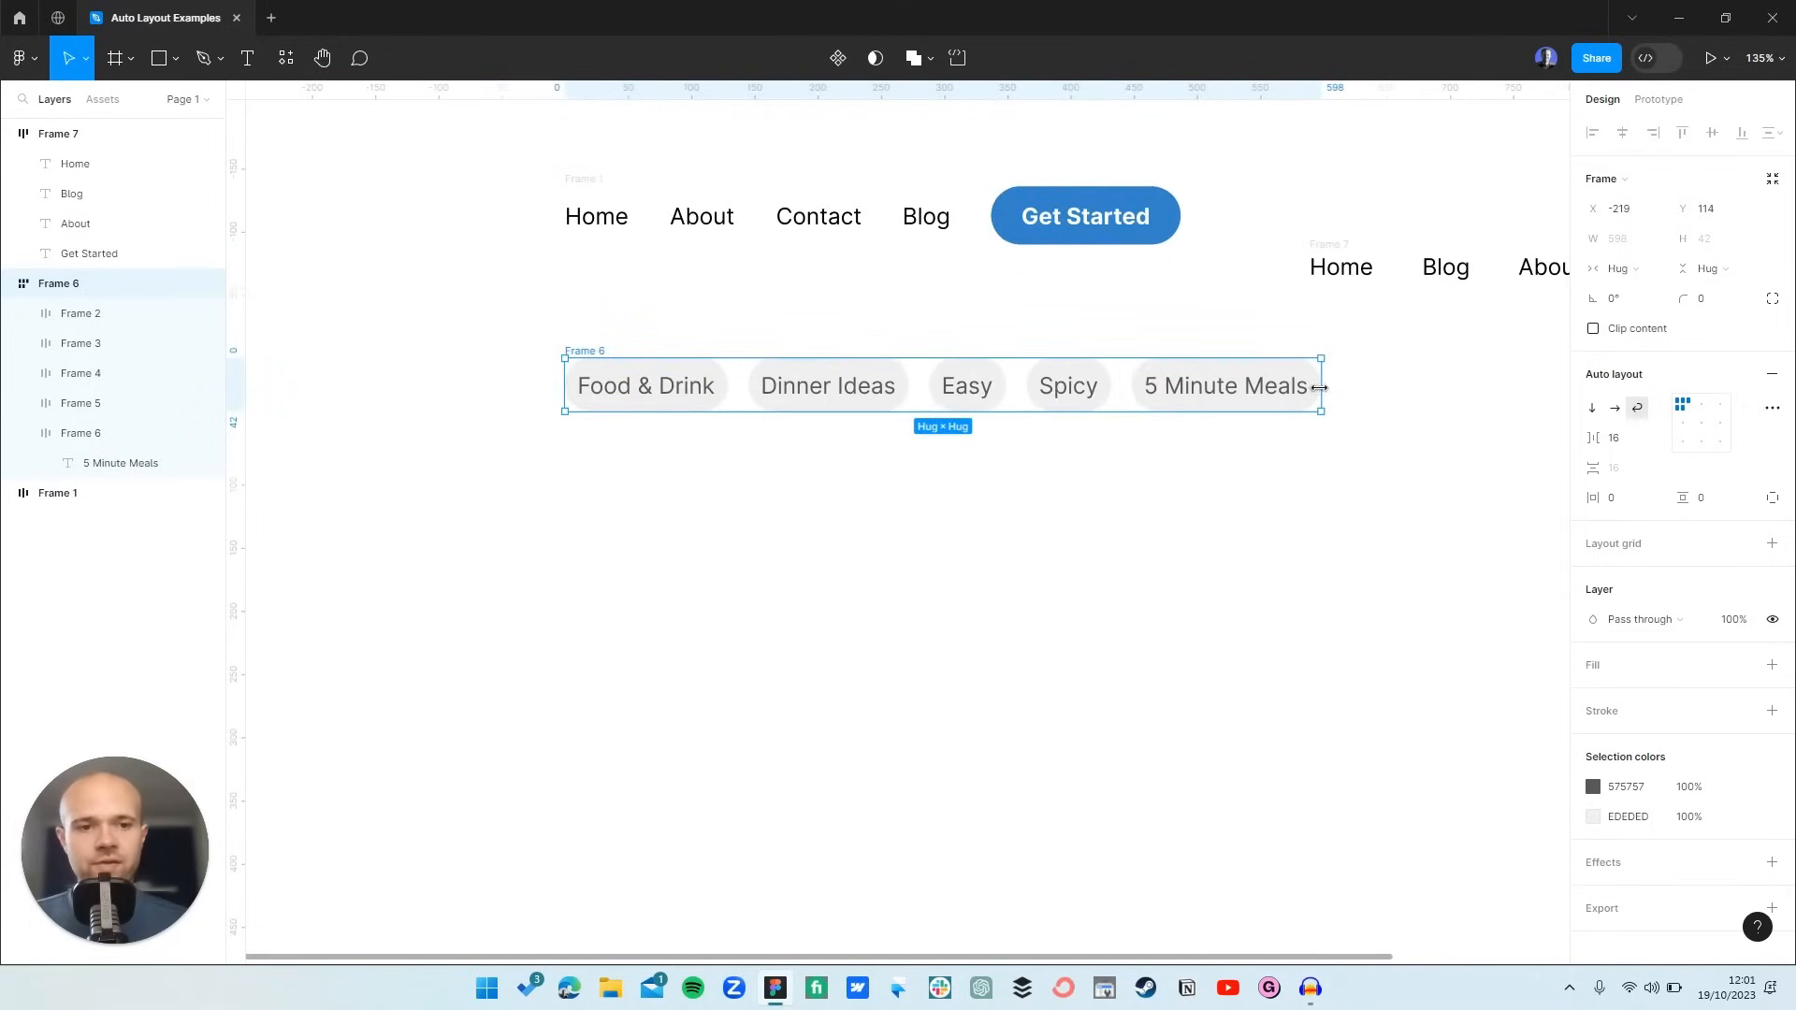
left_click_drag(1319, 385, 997, 415)
- Set the new menu frame's vertical resizing to hug contents
scroll(1291, 369, "right", 5)
scroll(1291, 369, "up", 1)
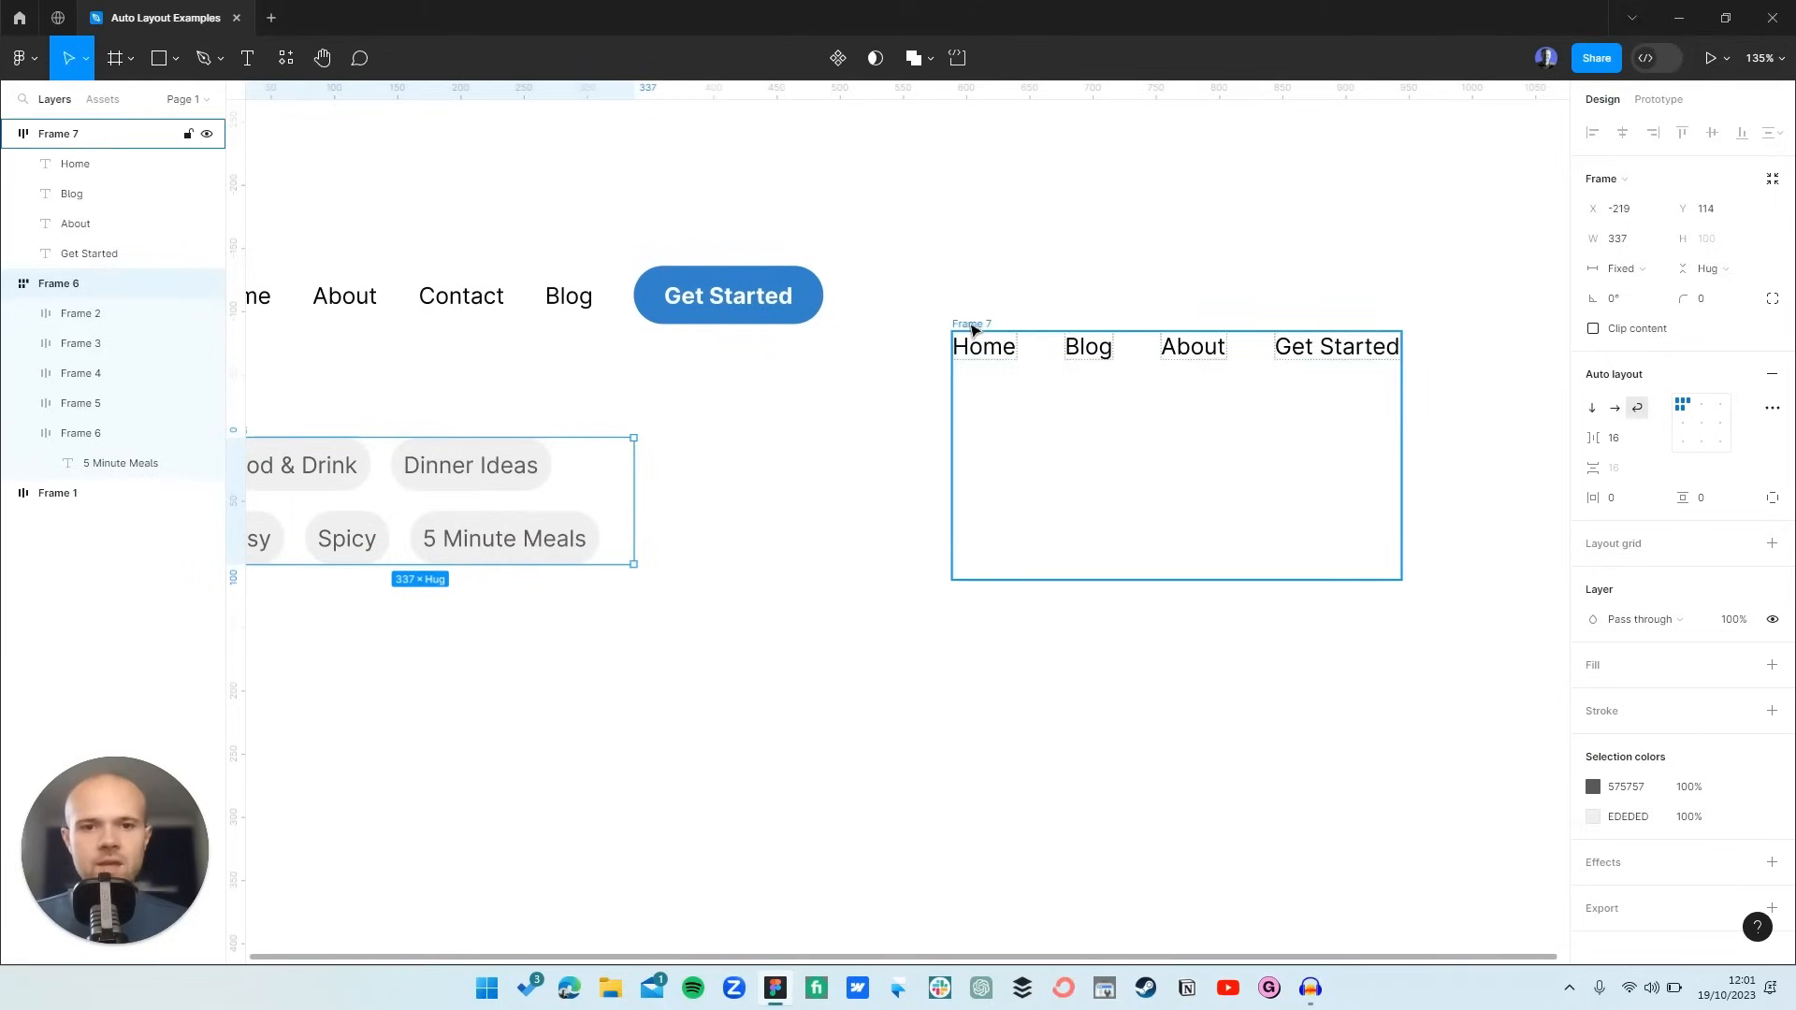
left_click(972, 327)
scroll(1356, 351, "right", 2)
left_click(1715, 268)
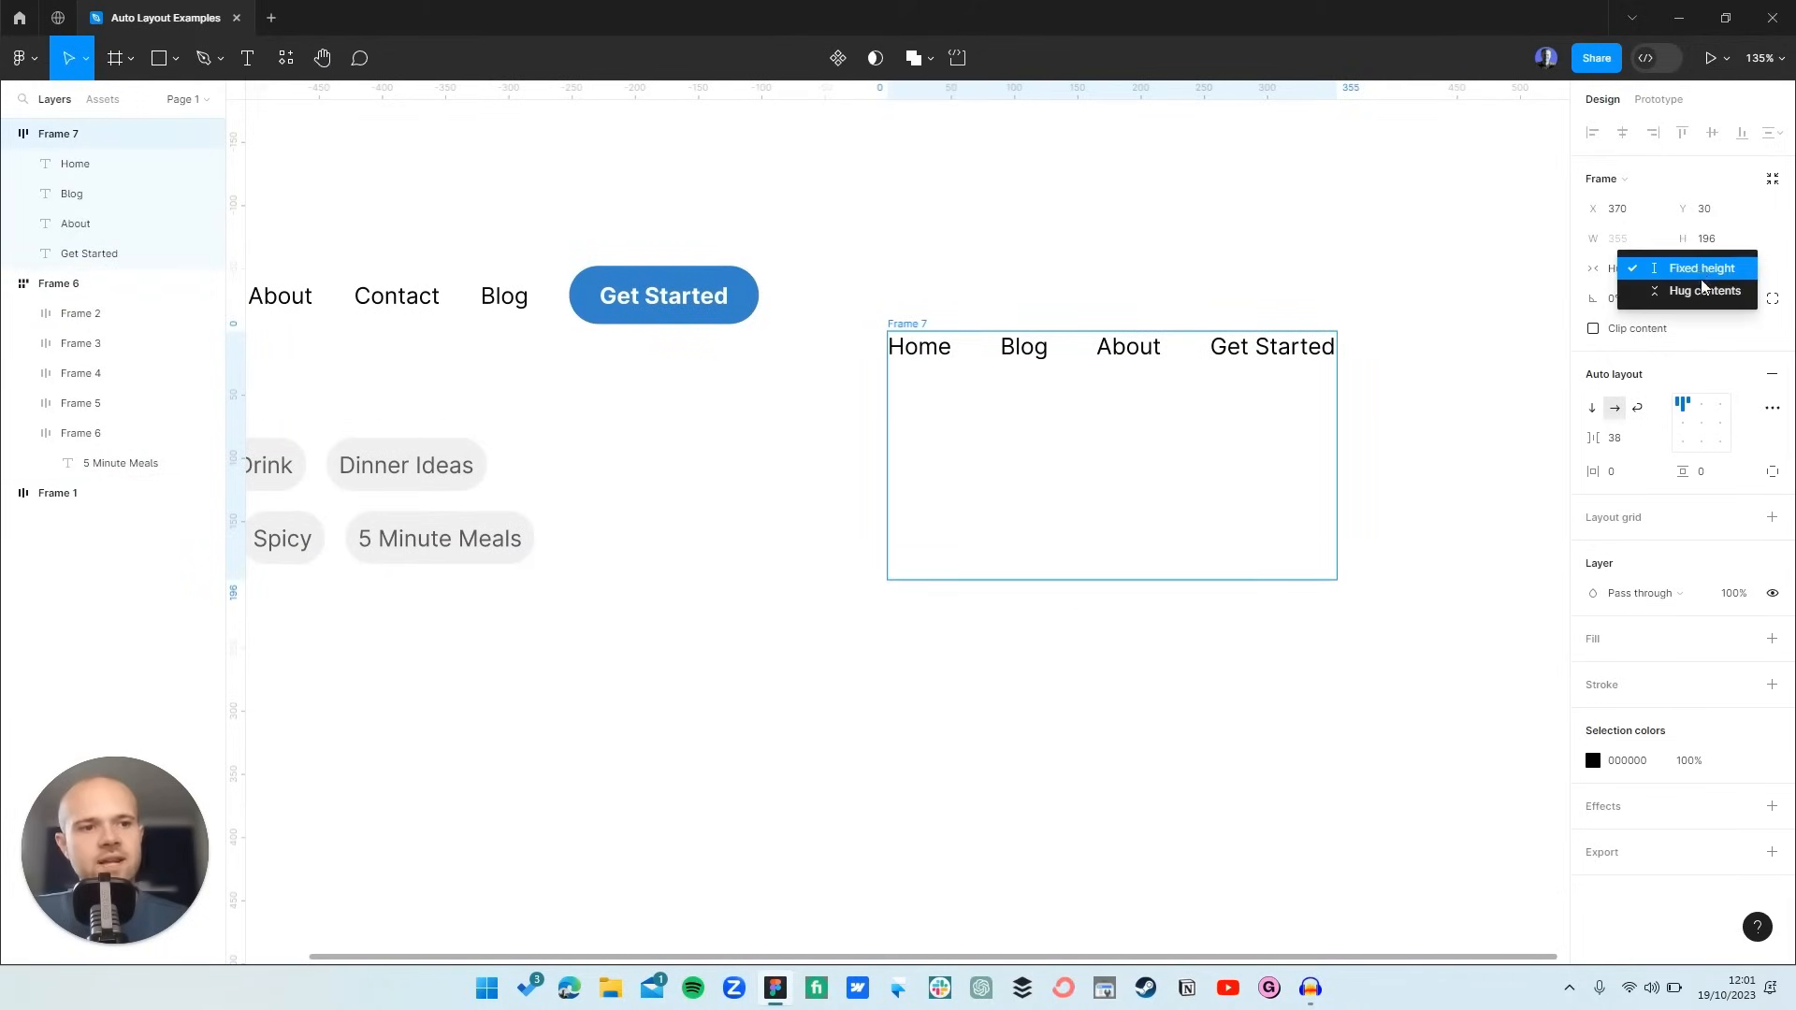
left_click(1703, 290)
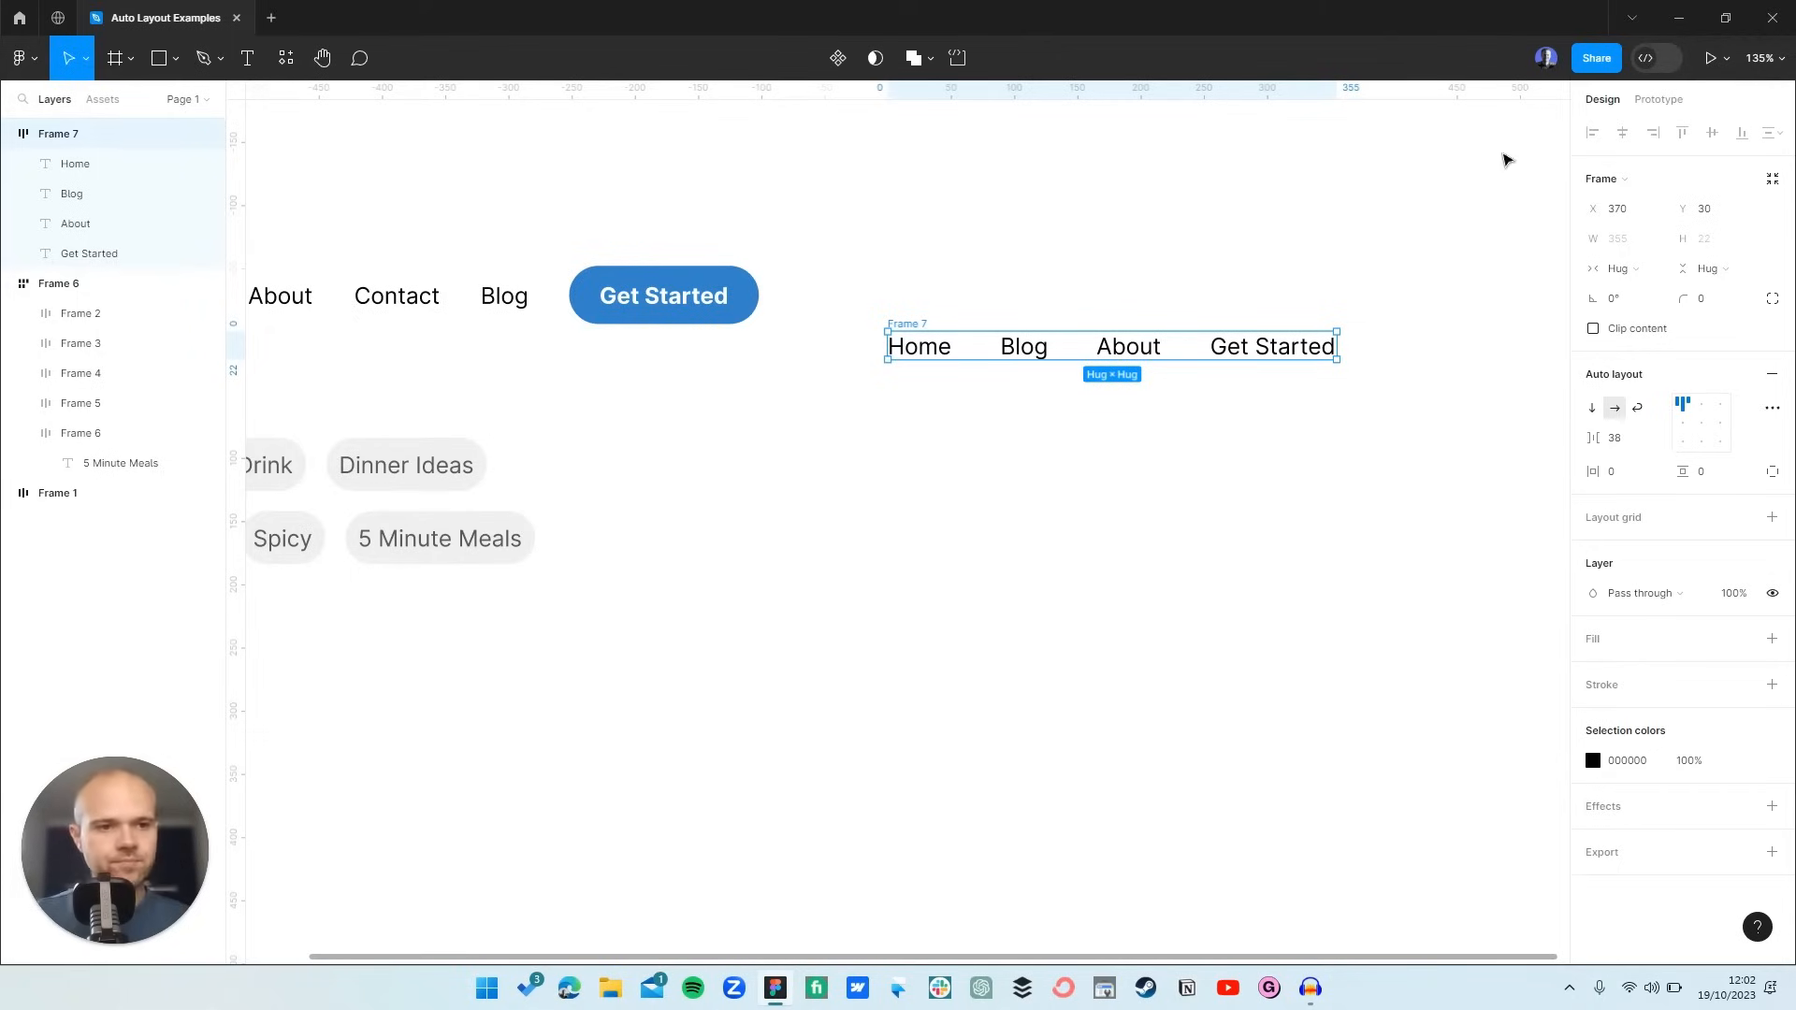
- Set the horizontal gap between the new menu frame's items to 32
mouse_move(1602, 437)
left_mouse_down()
mouse_move(1627, 432)
mouse_move(1605, 436)
left_mouse_up()
left_click(1611, 440)
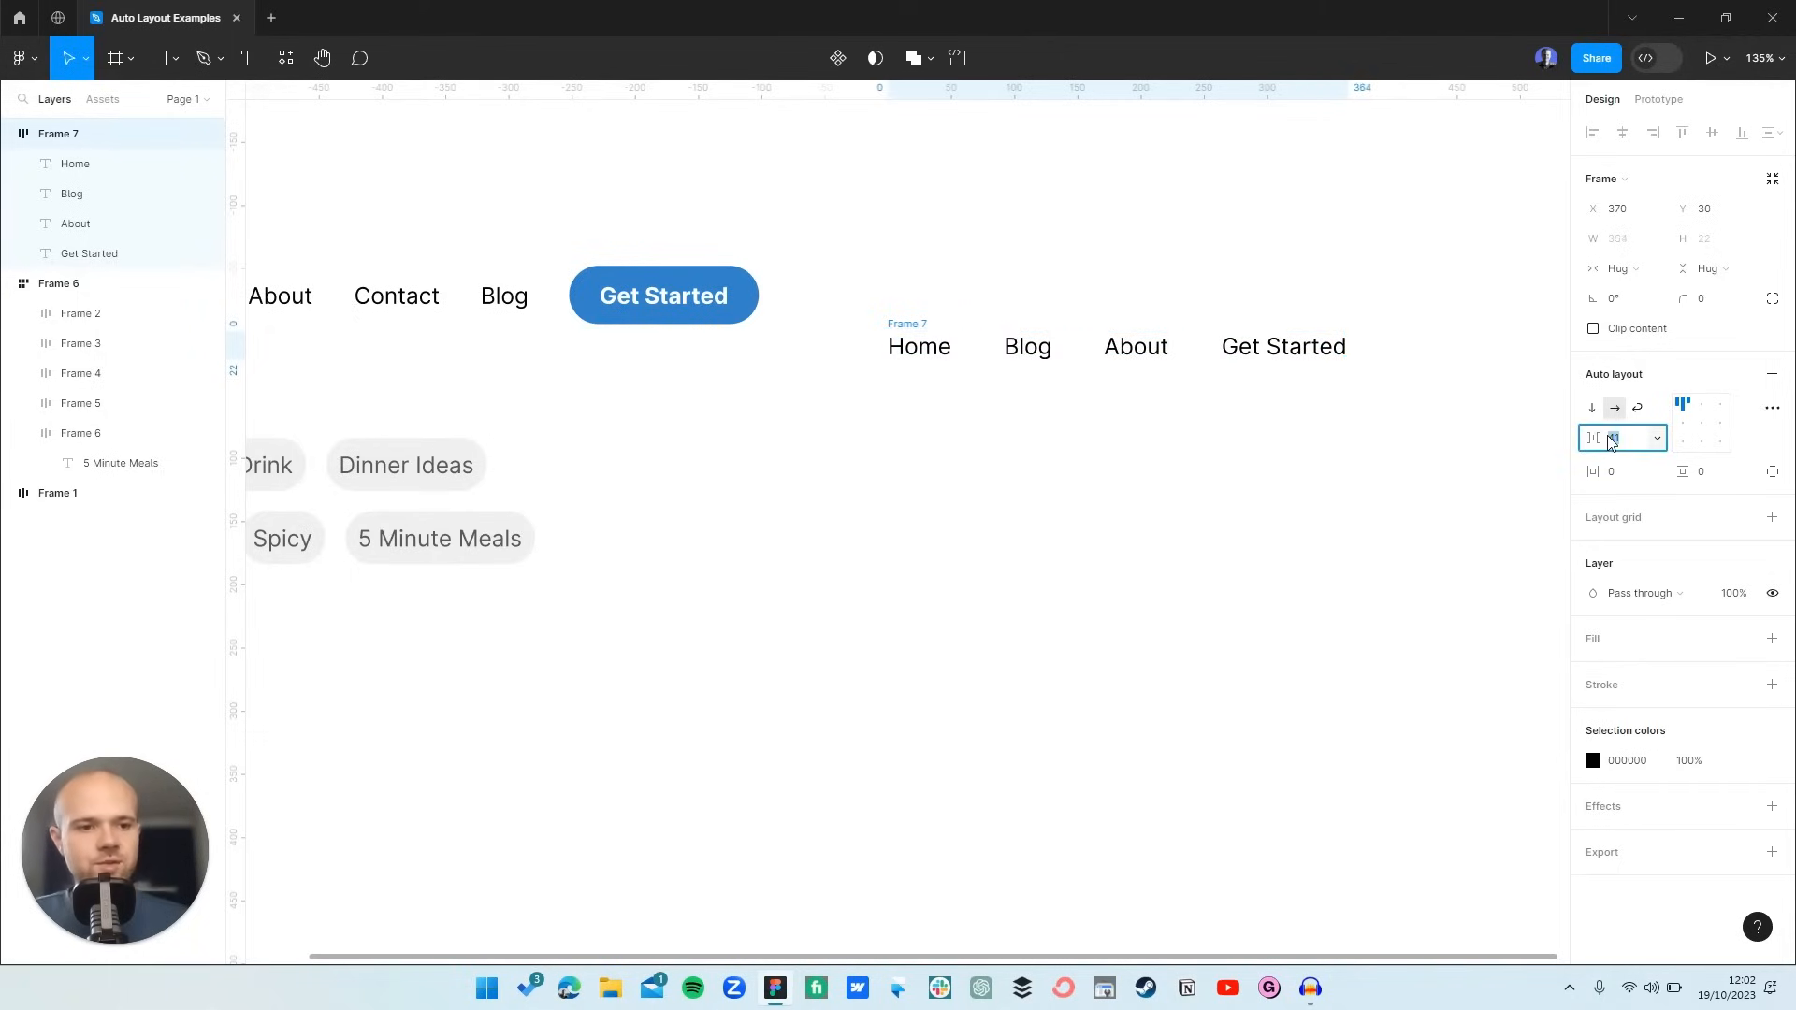
type("32")
key("Return")
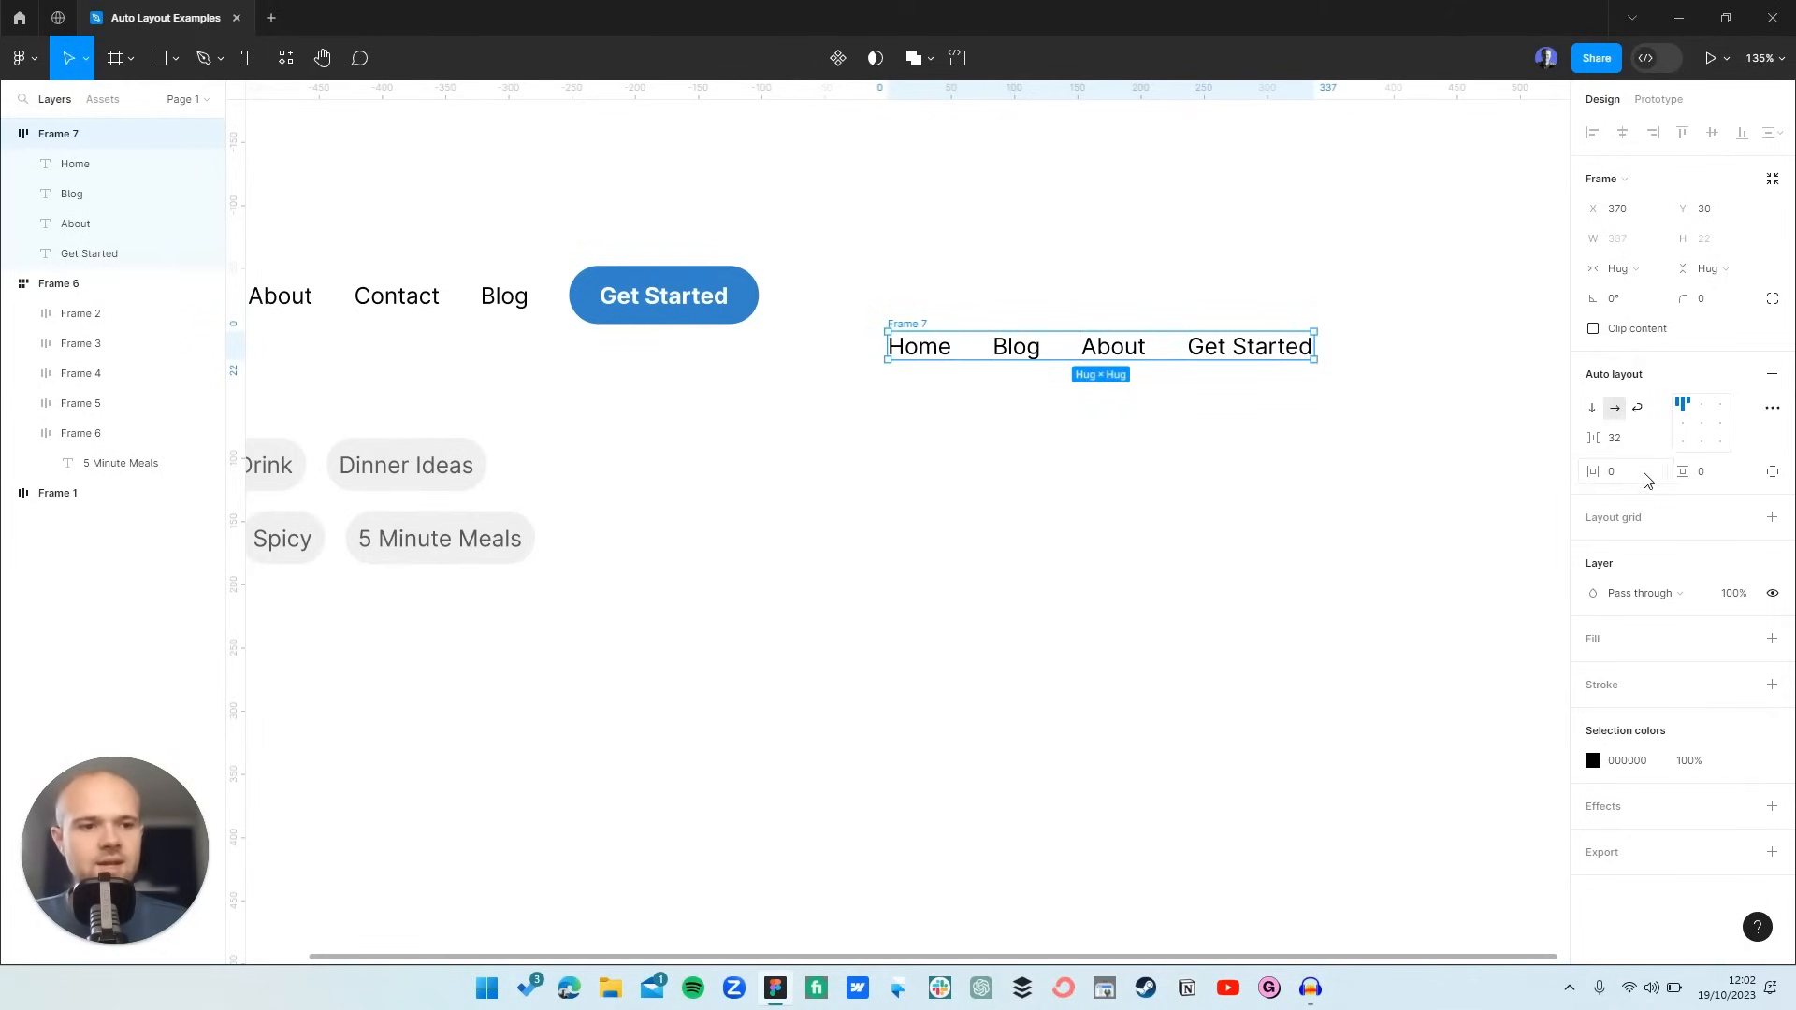
- Add a solid red FF5757 fill to the new menu frame
left_click(1772, 639)
left_click(1587, 670)
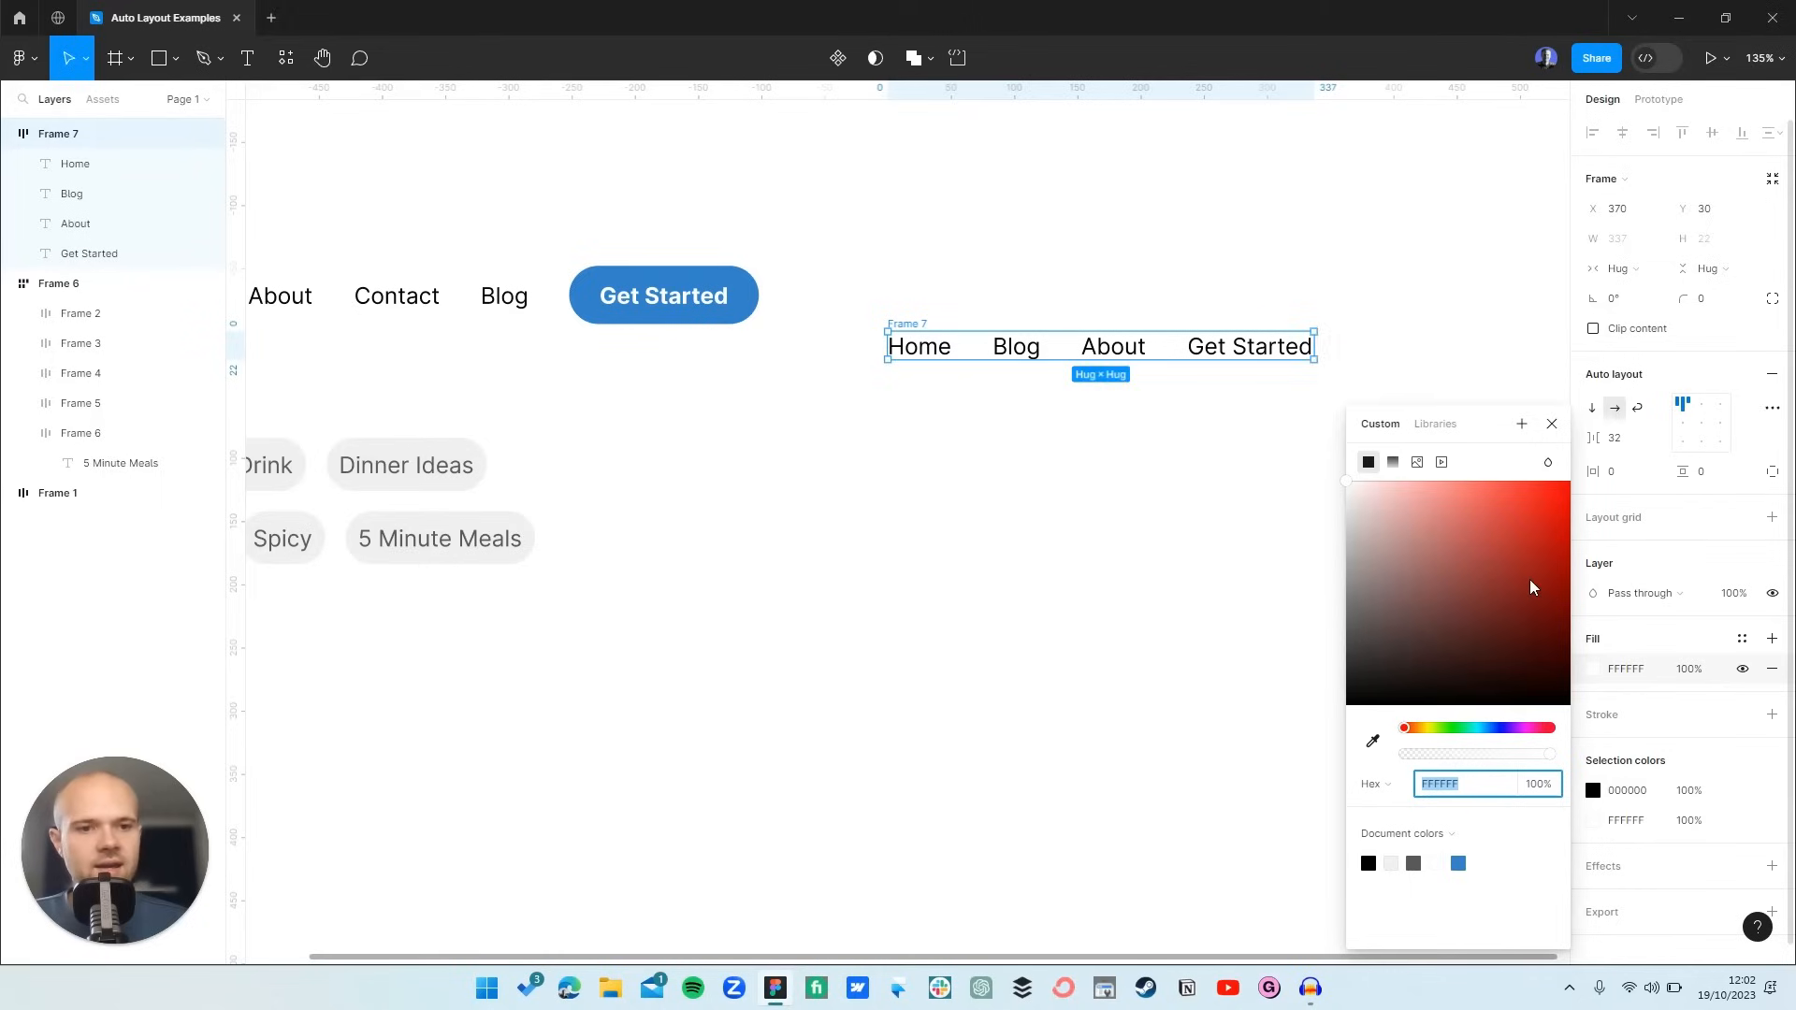
left_click_drag(1530, 580, 1497, 421)
left_click(1553, 421)
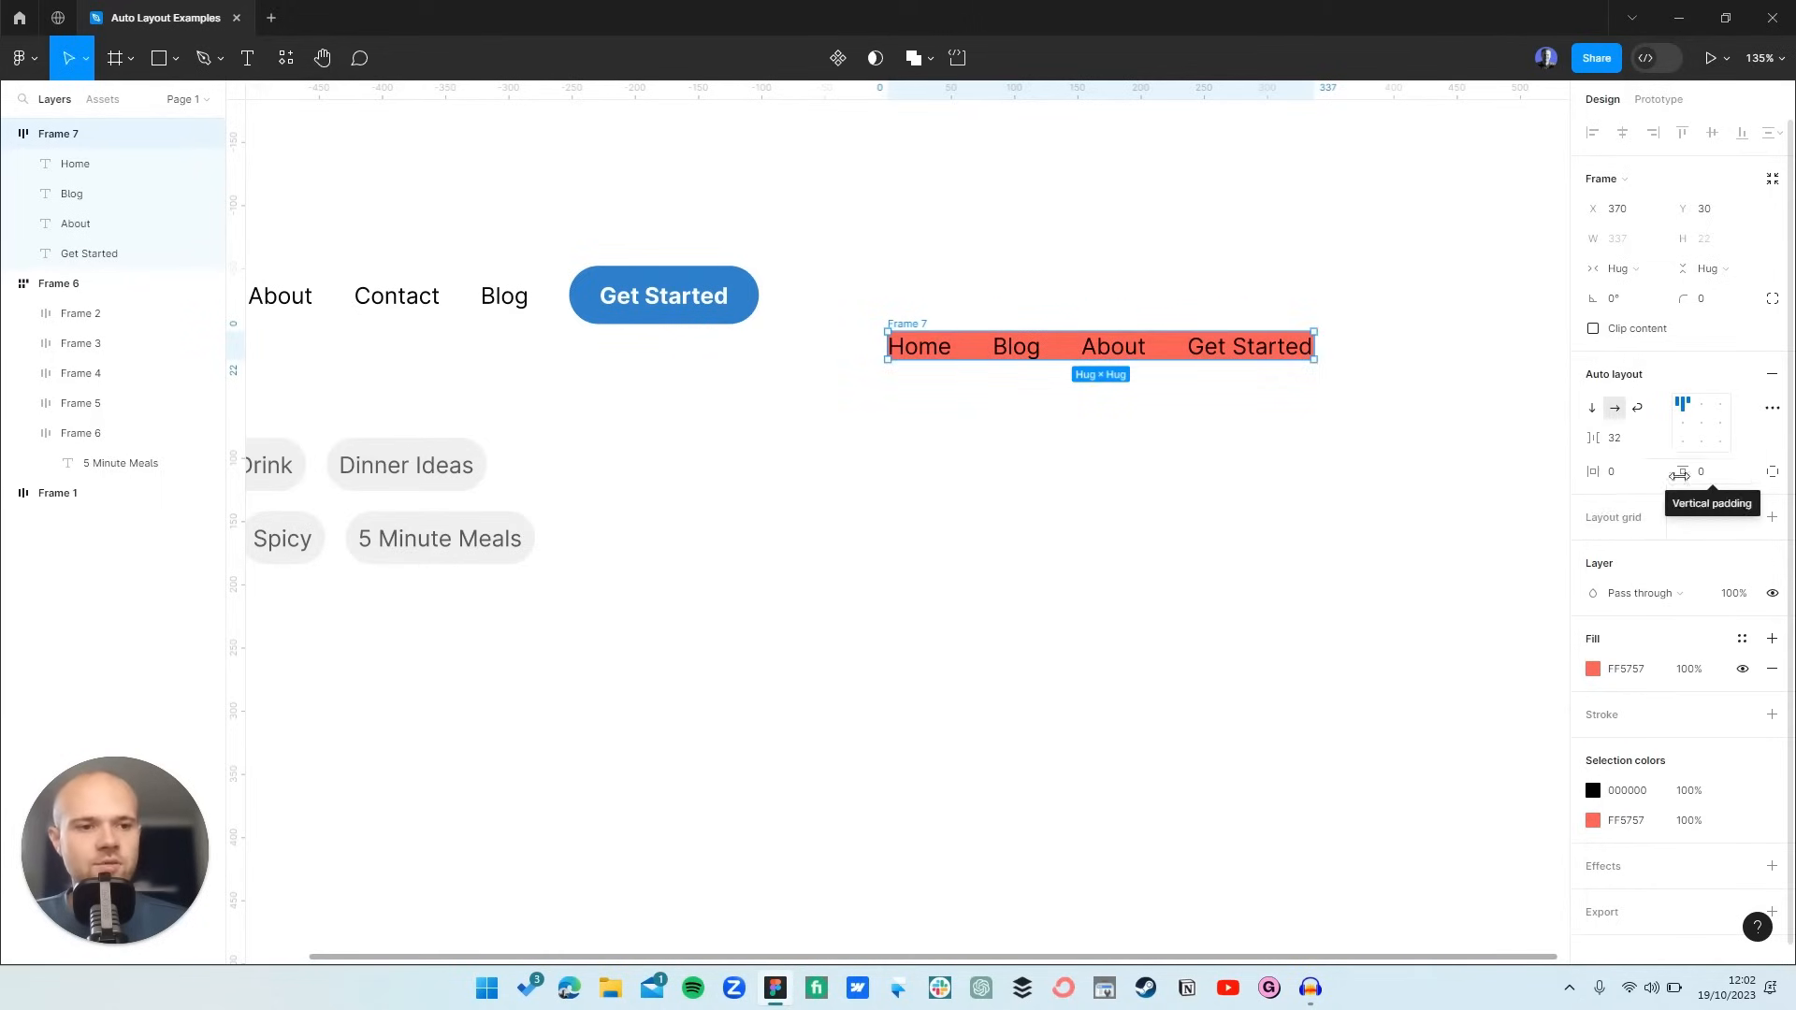
- Set the new menu frame's horizontal padding to 65 and vertical padding to 37
left_click_drag(1593, 472, 1751, 474)
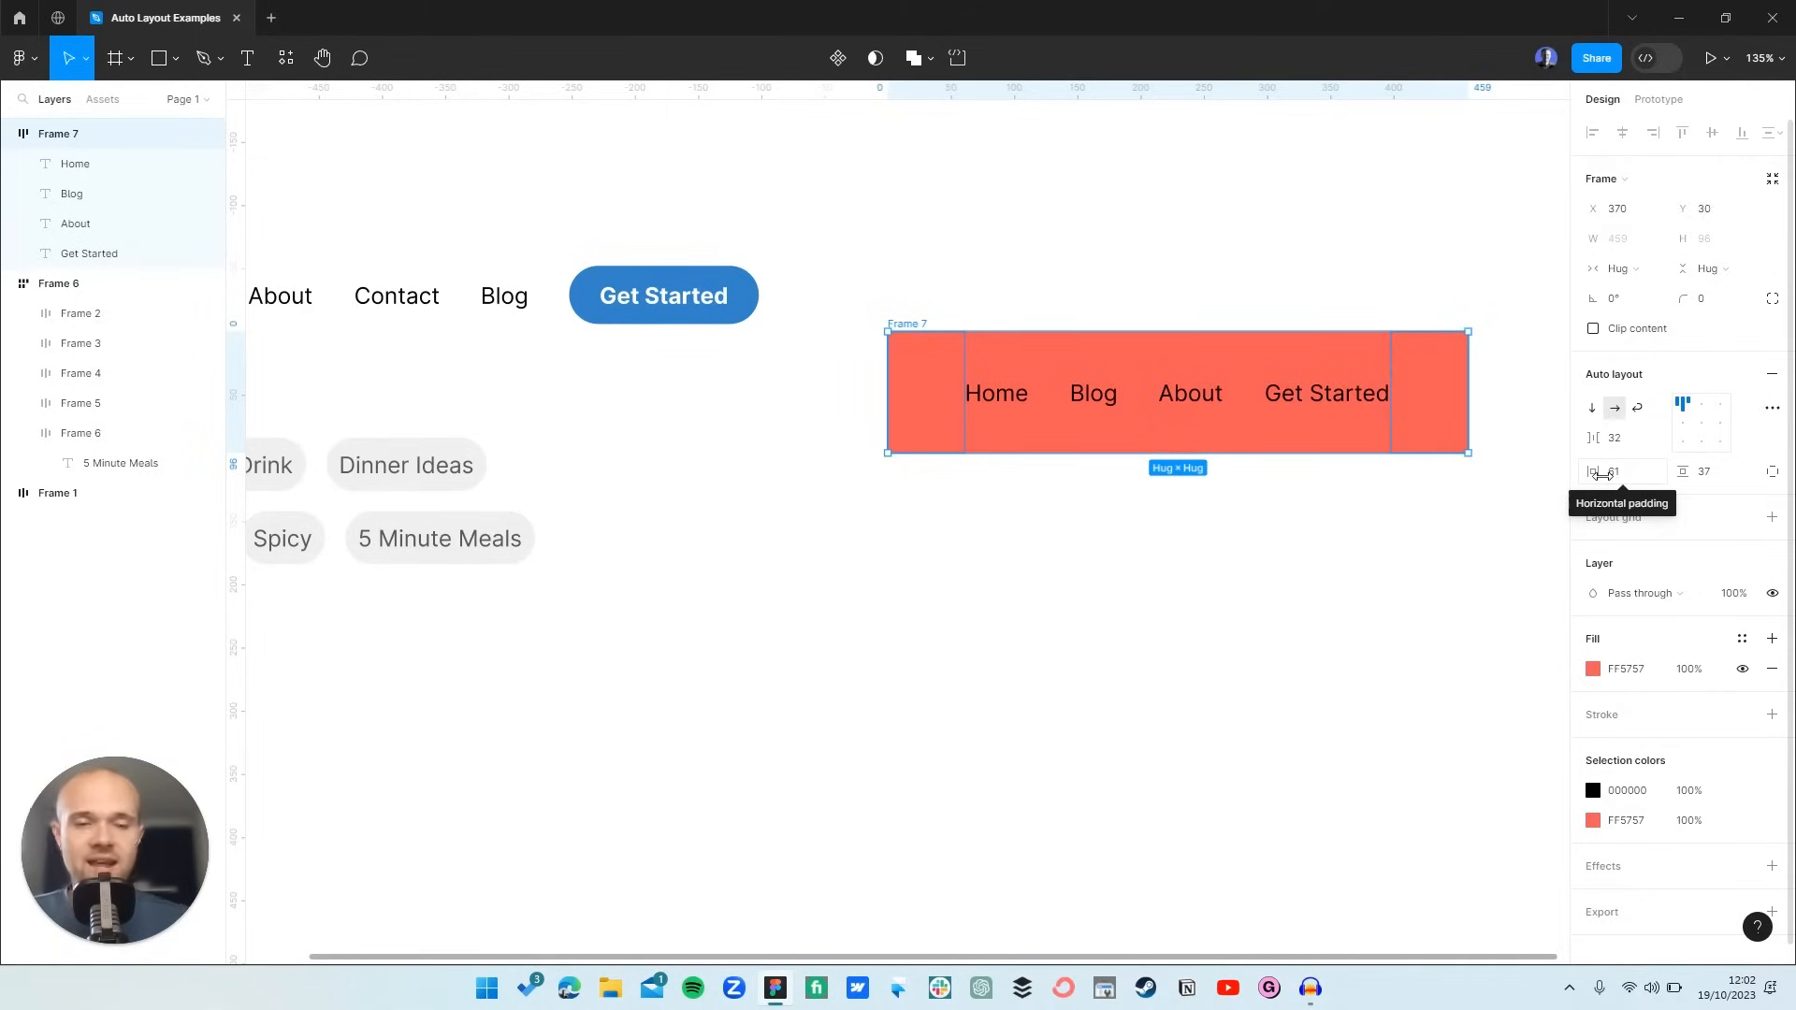
mouse_move(1602, 474)
left_mouse_down()
mouse_move(1496, 468)
mouse_move(1602, 475)
left_mouse_up()
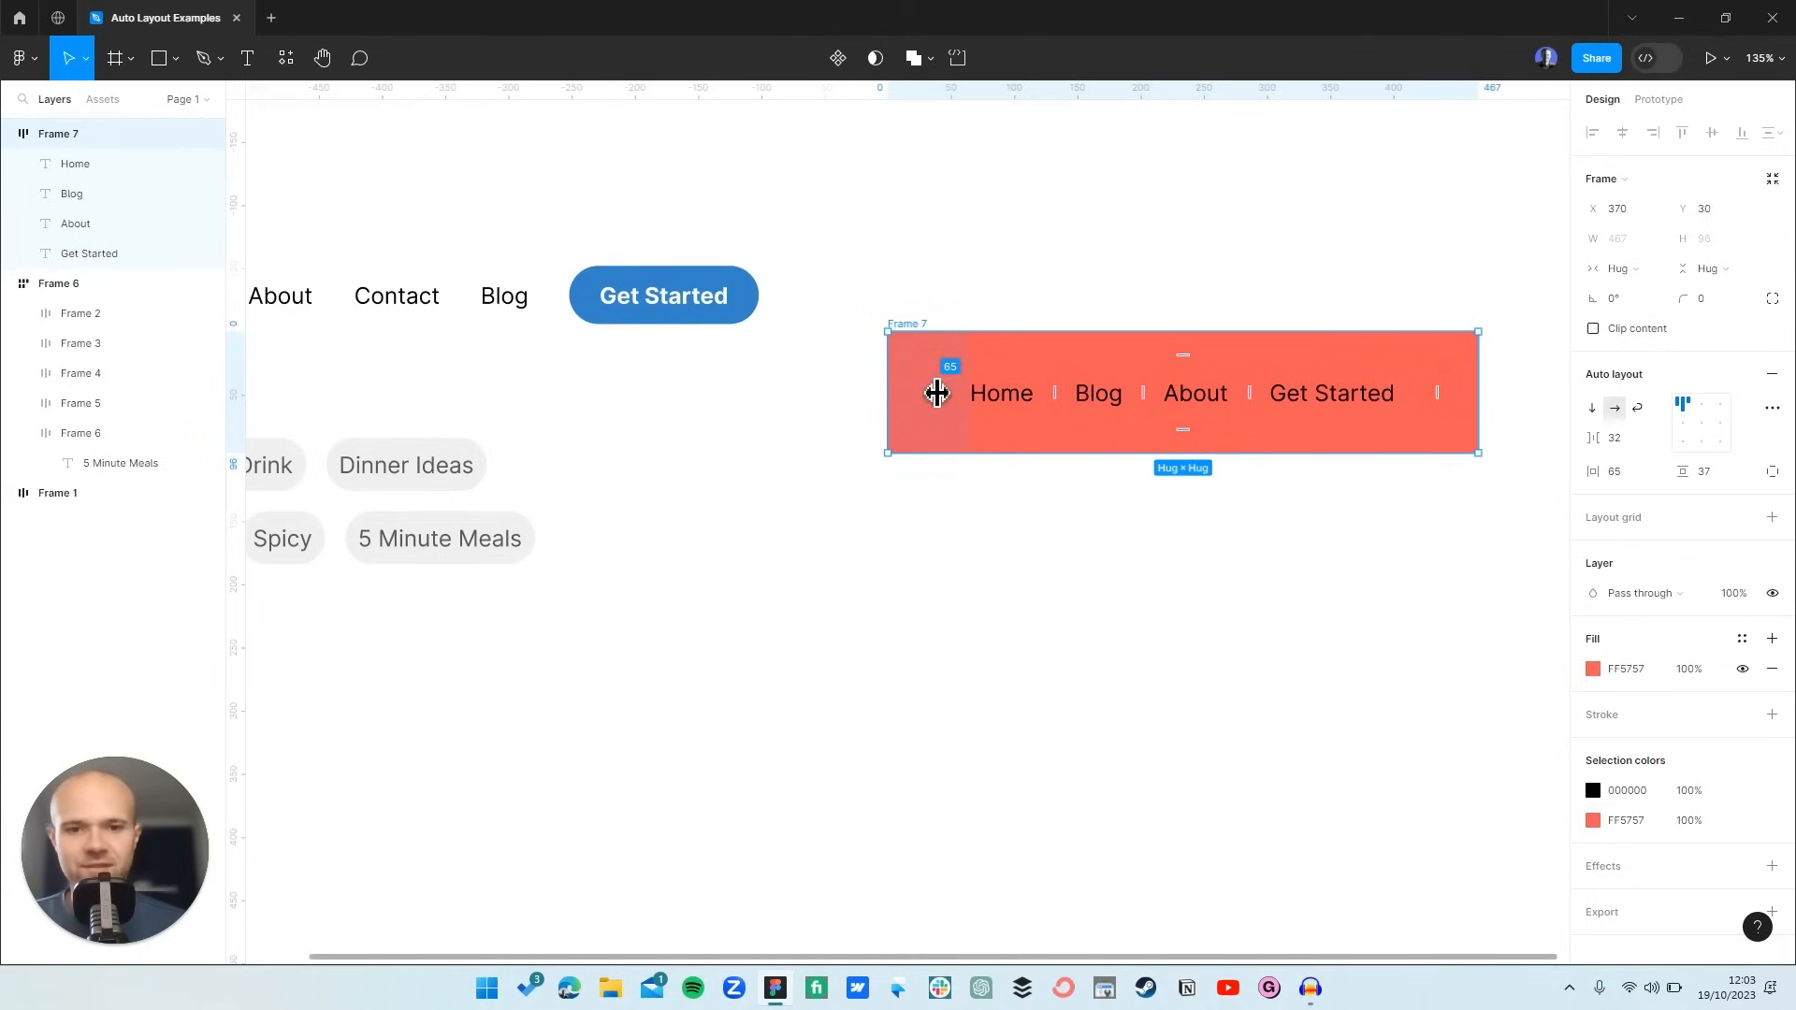
- Set the new menu frame's individual paddings to 120 on the left side and 47 at the bottom
left_click_drag(937, 393, 999, 388)
left_click(1772, 472)
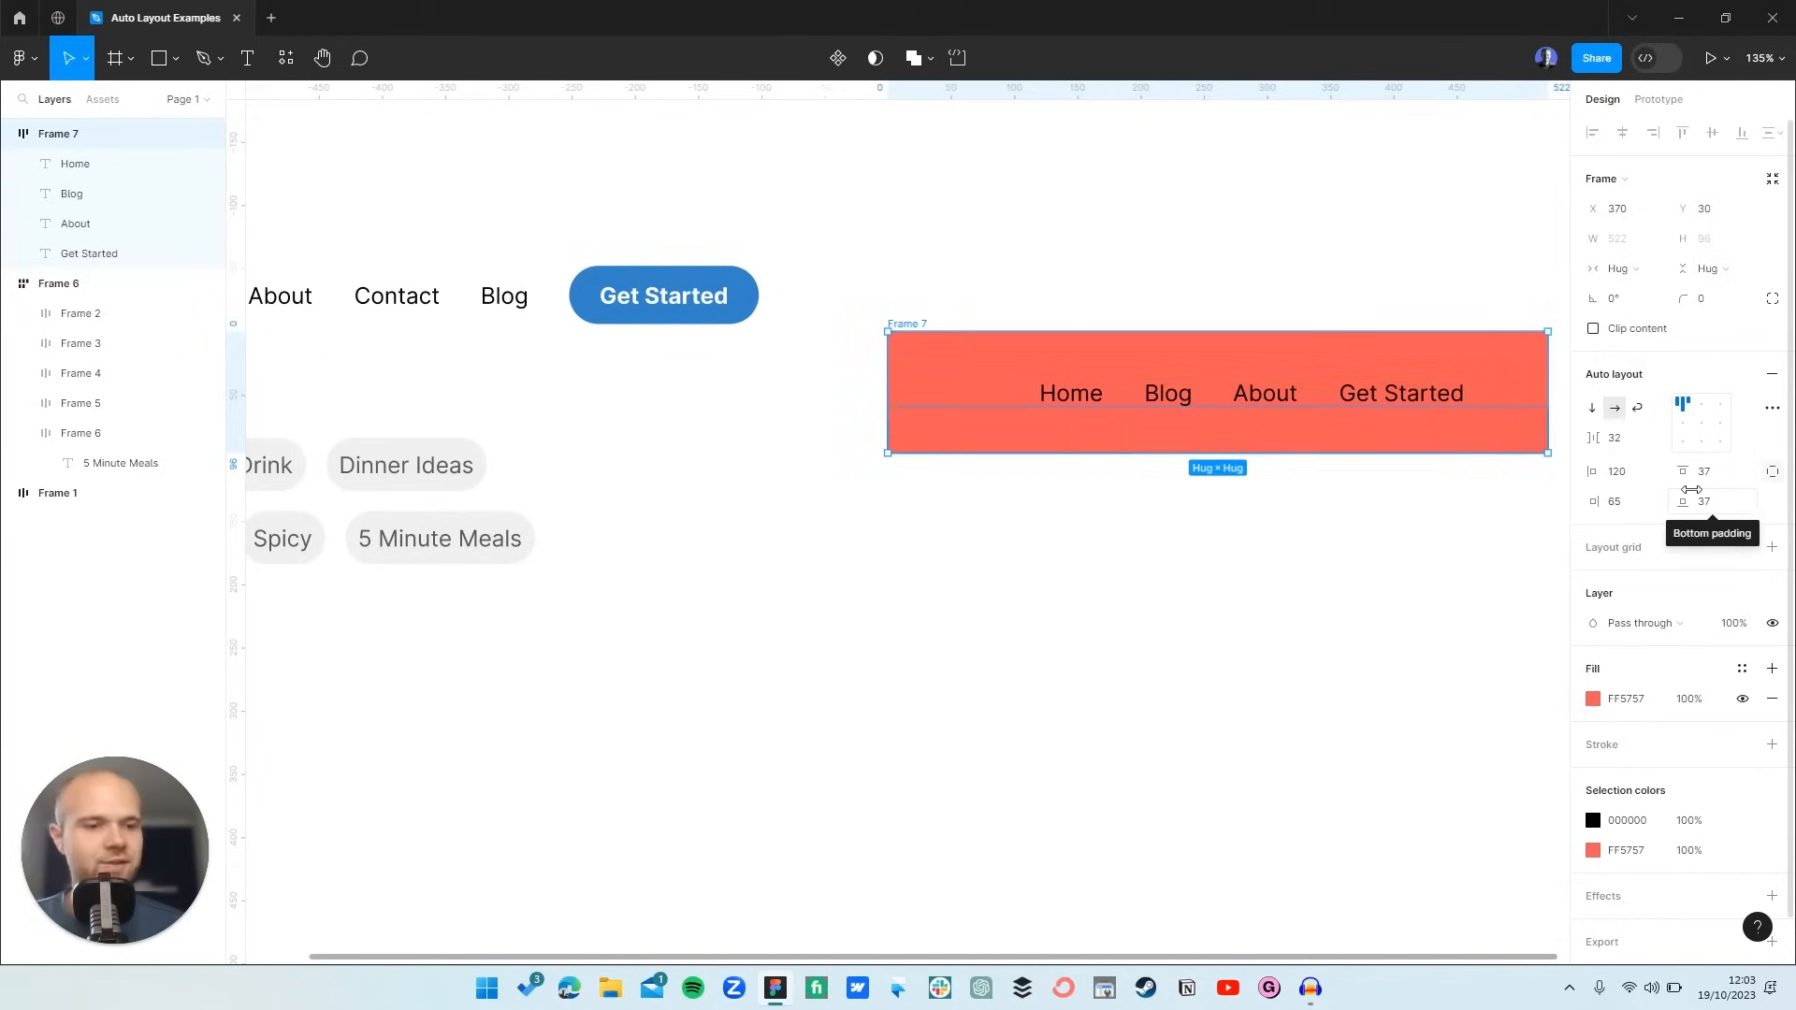
left_click(1685, 504)
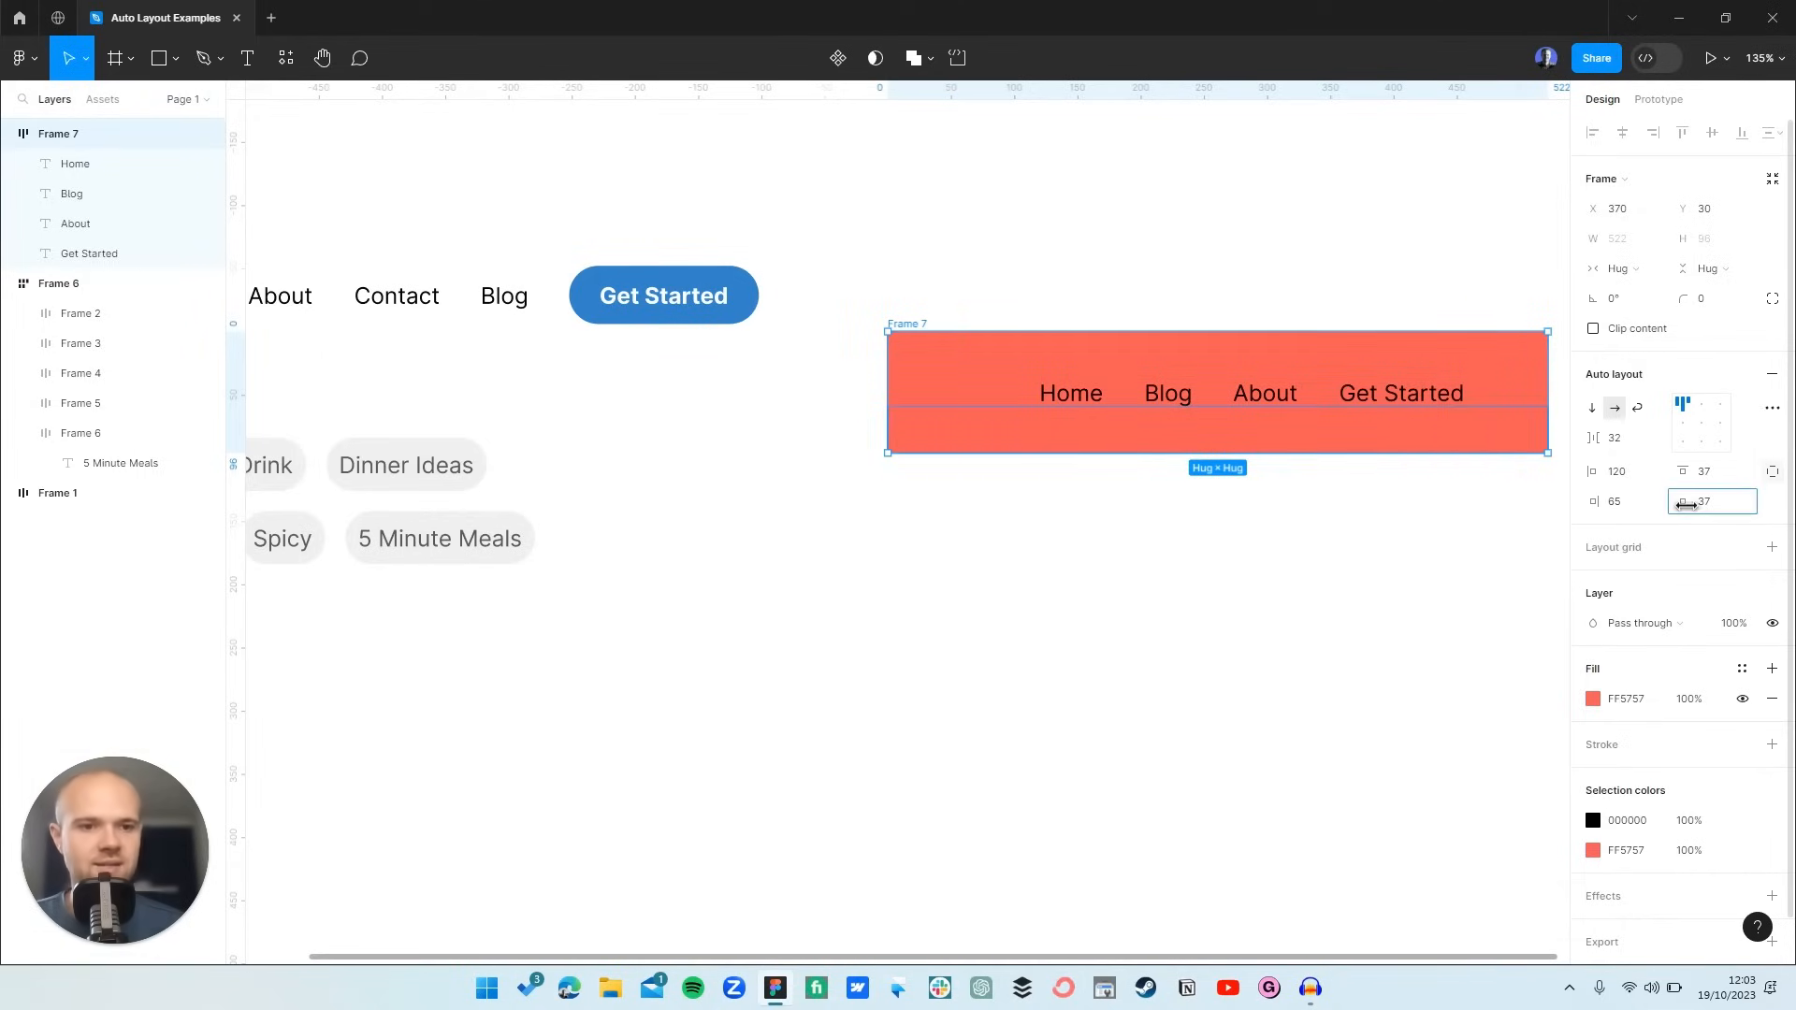
left_click_drag(1686, 503, 1695, 503)
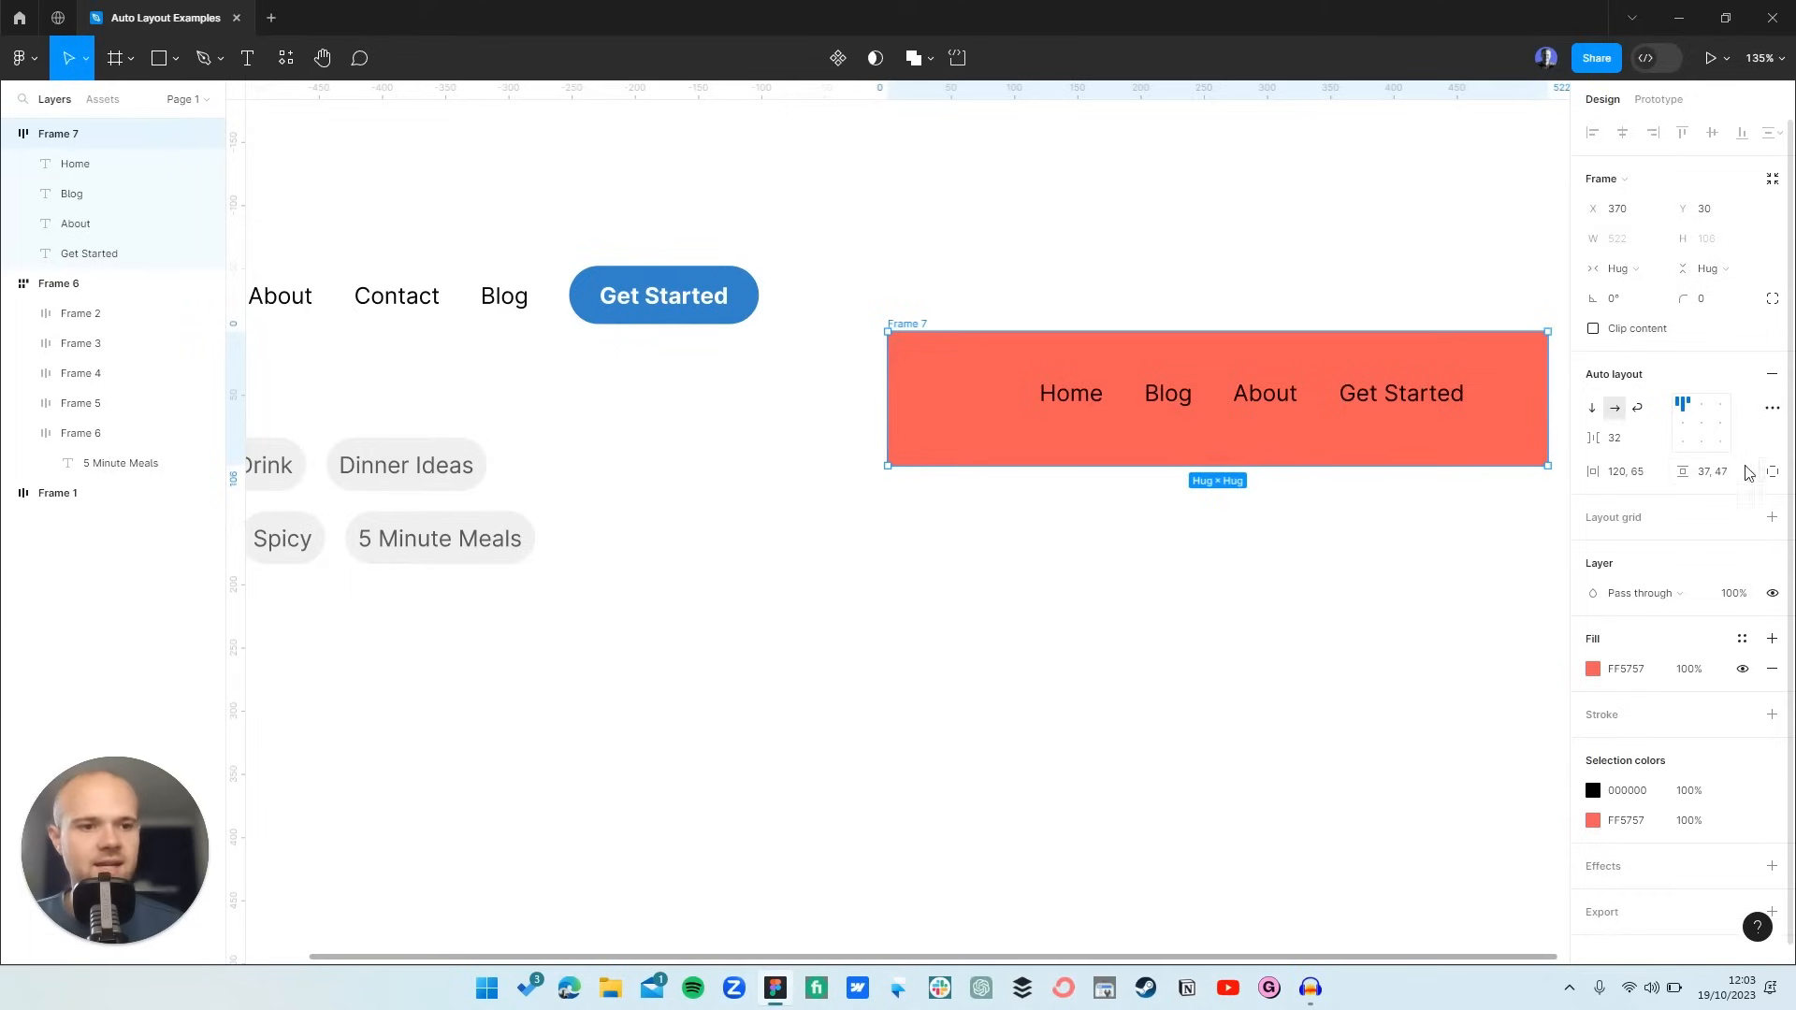
- Reset the new menu frame's horizontal and vertical padding to 0, and remove its red fill
left_click(1621, 476)
type("0")
key("Return")
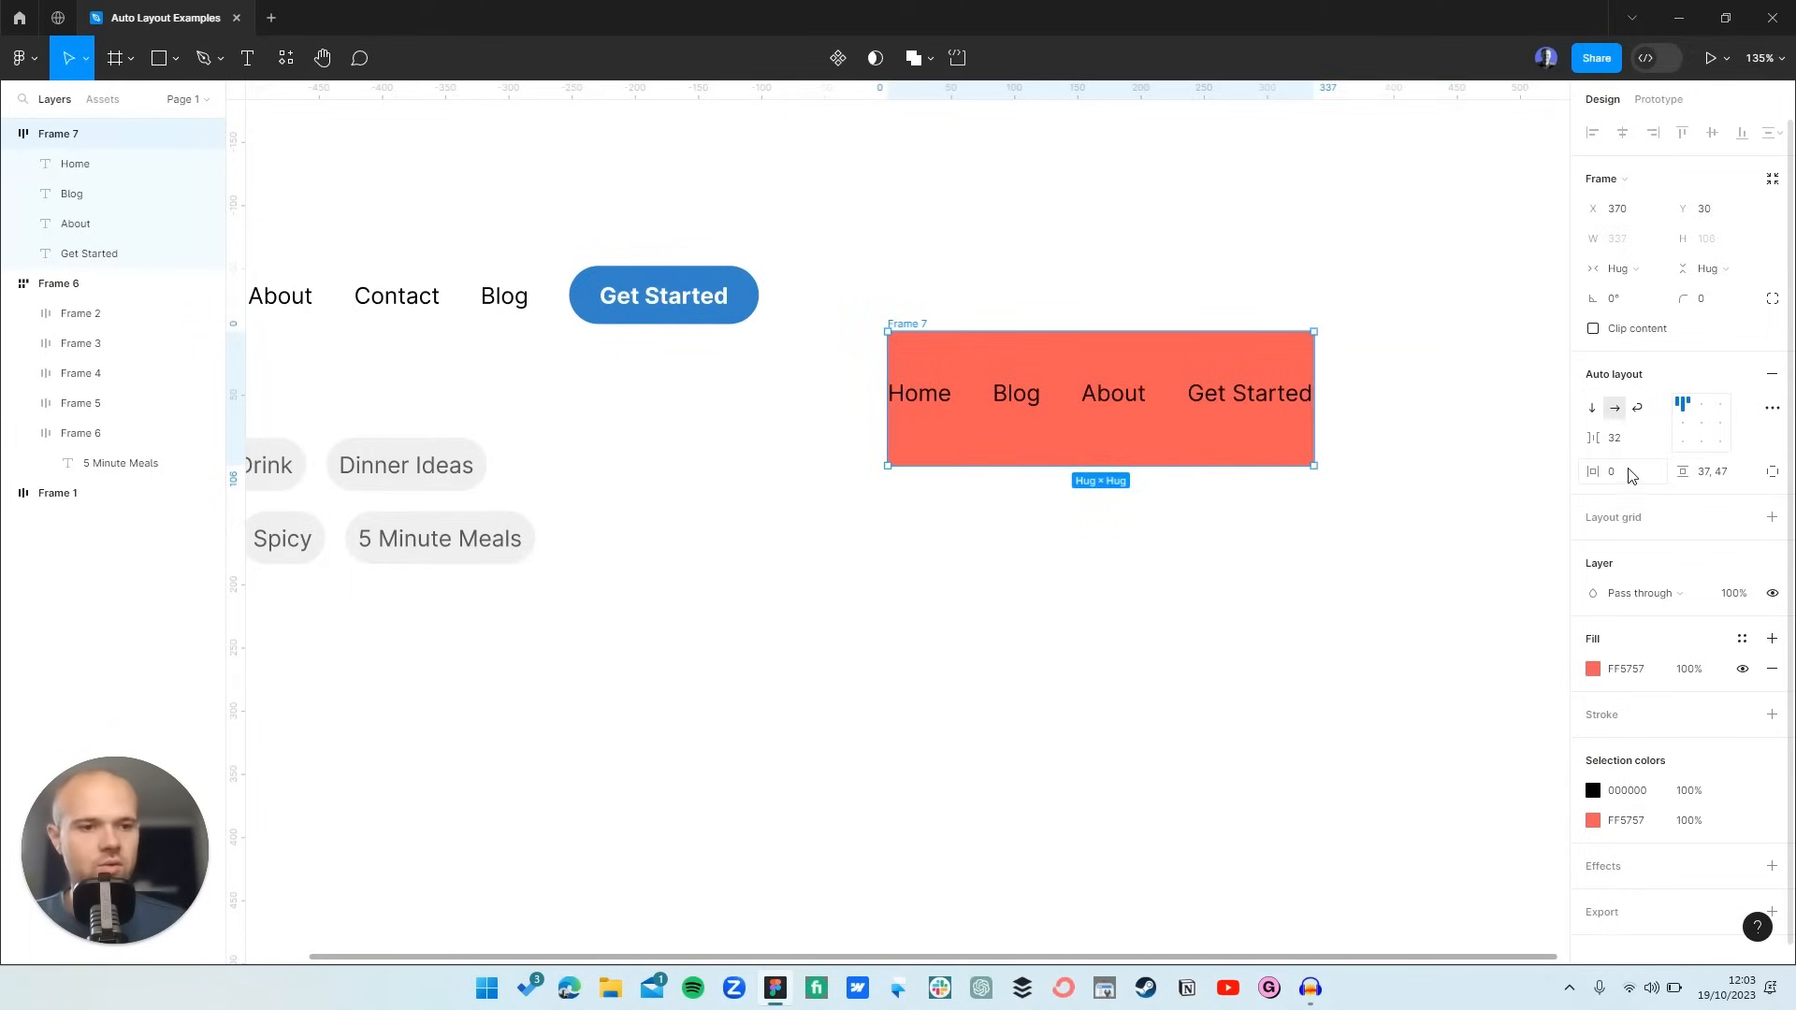
left_click(1709, 470)
type("0")
key("Return")
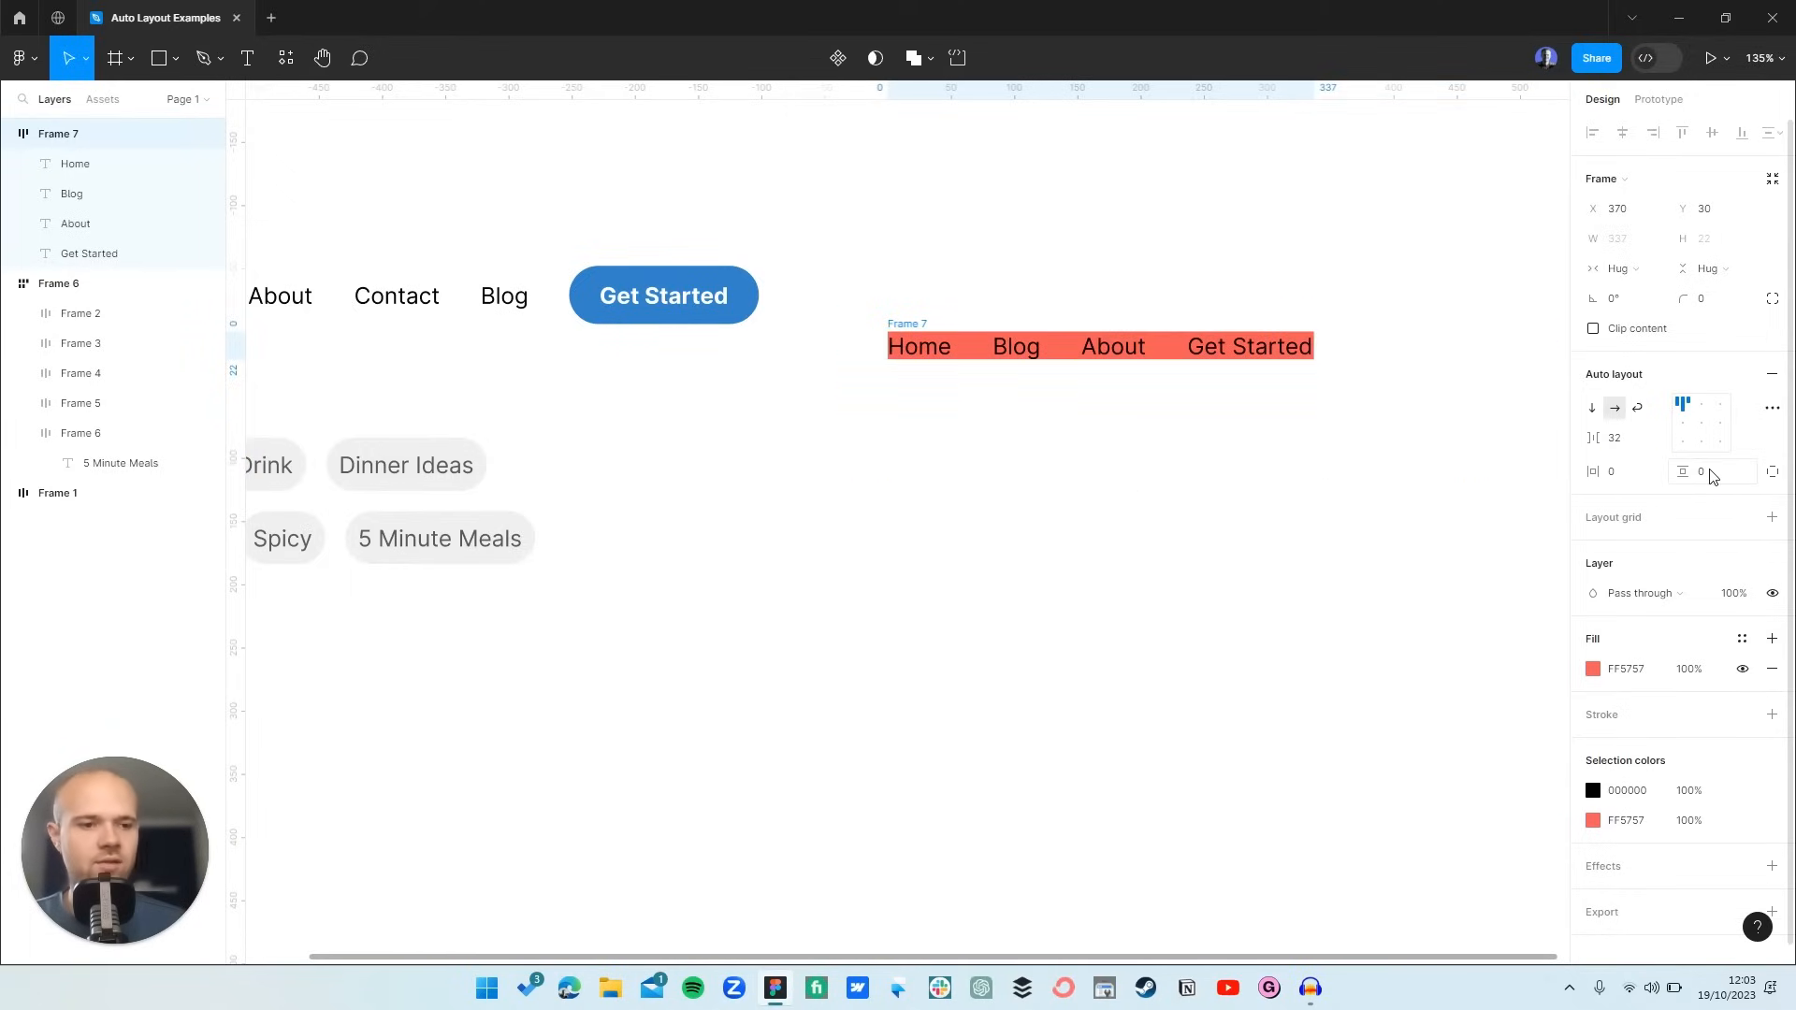
left_click(1772, 669)
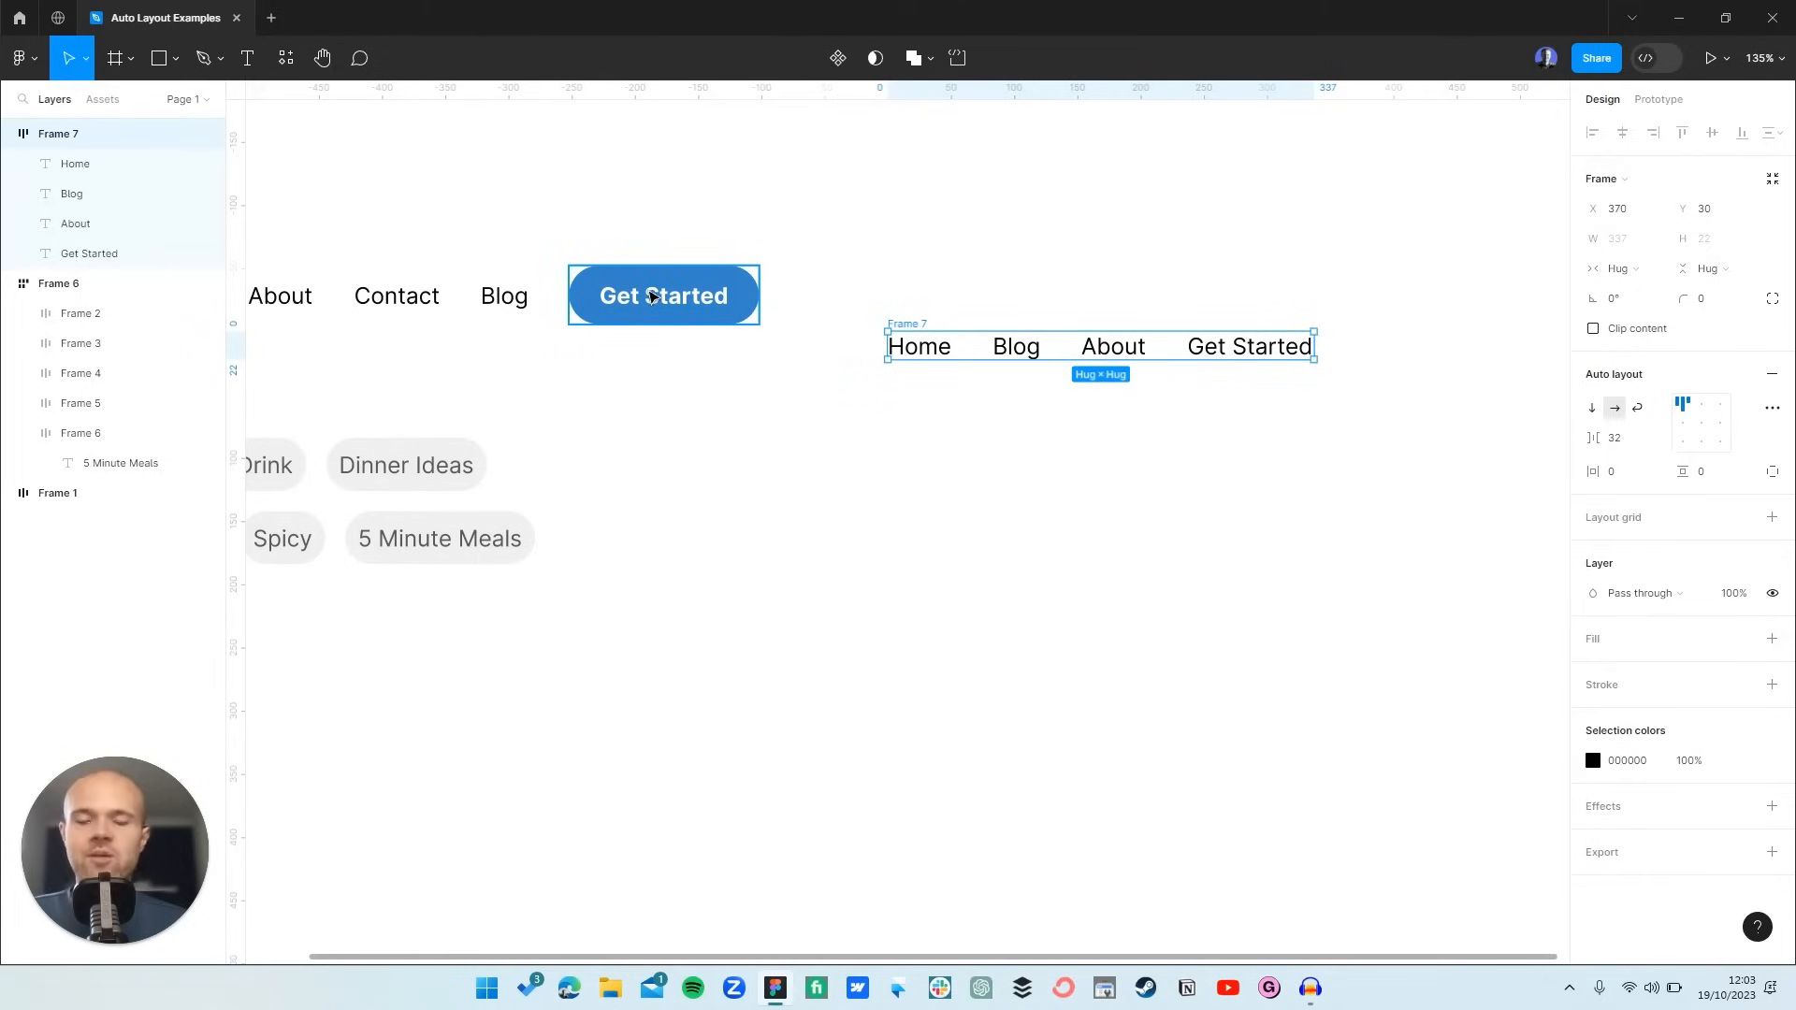
- Retype the original menu's blue button label as "Get Started"
double_click(652, 297)
type("G")
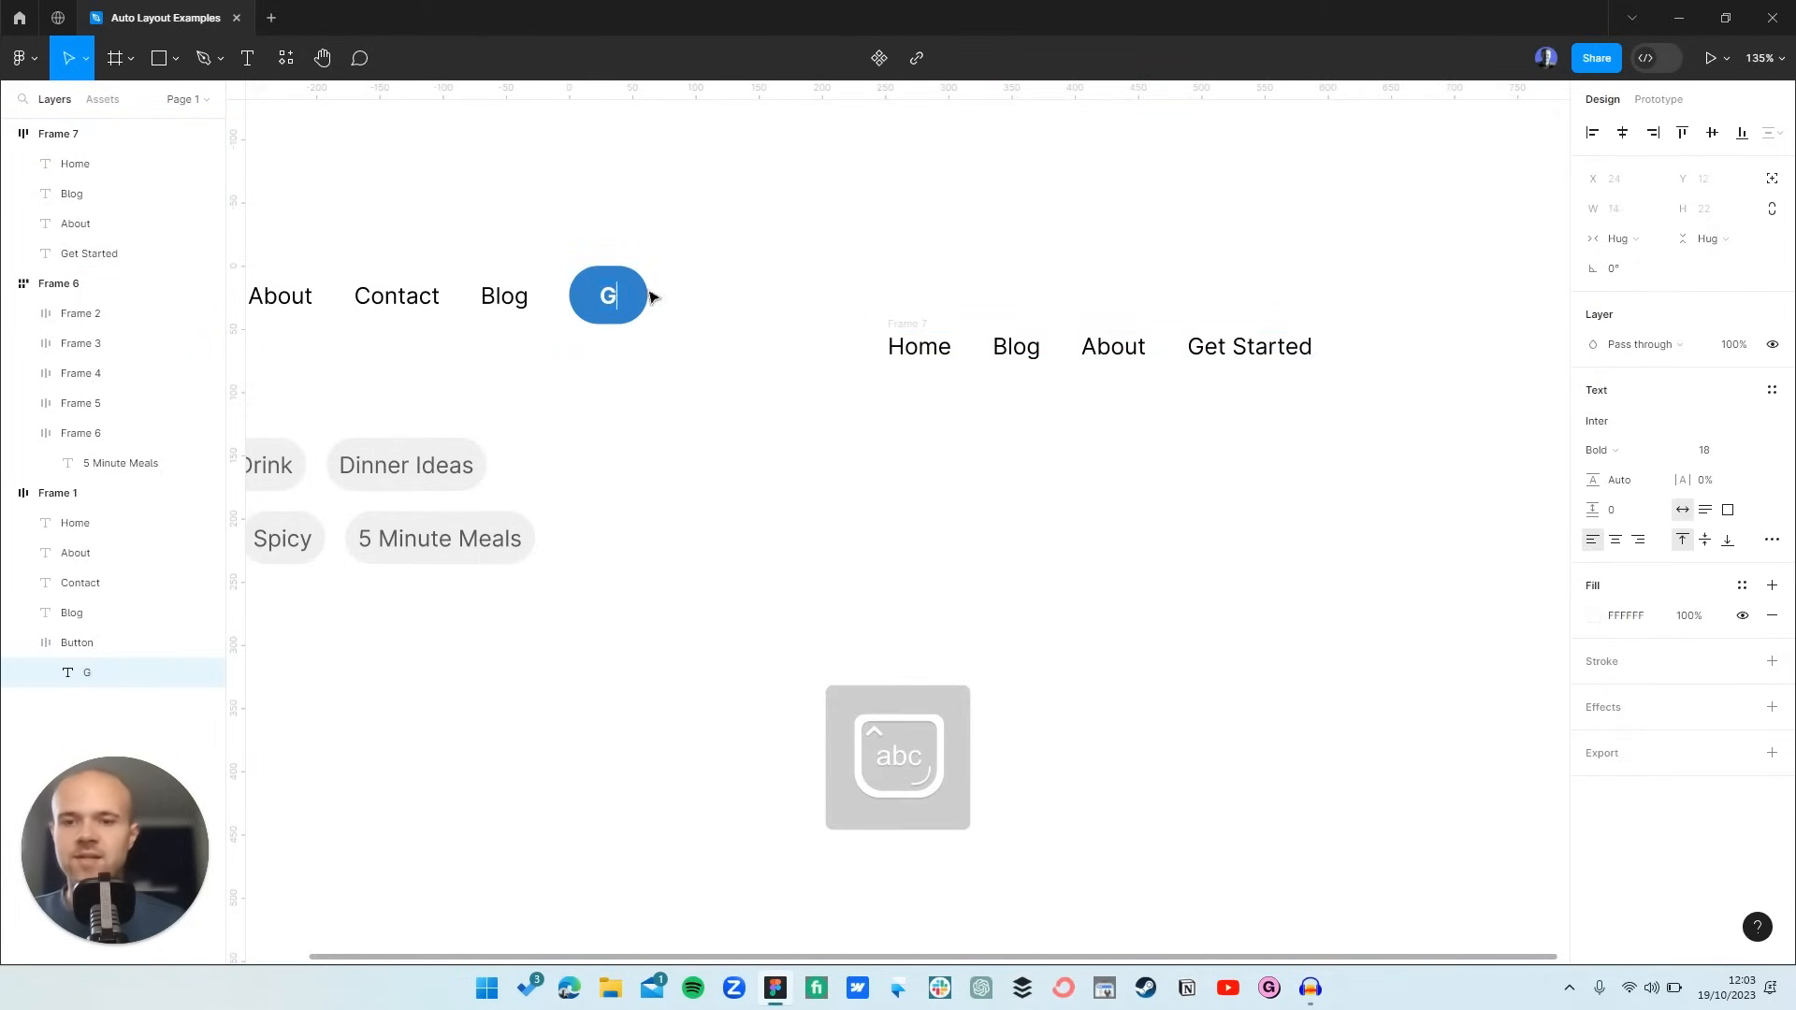
type("et Started")
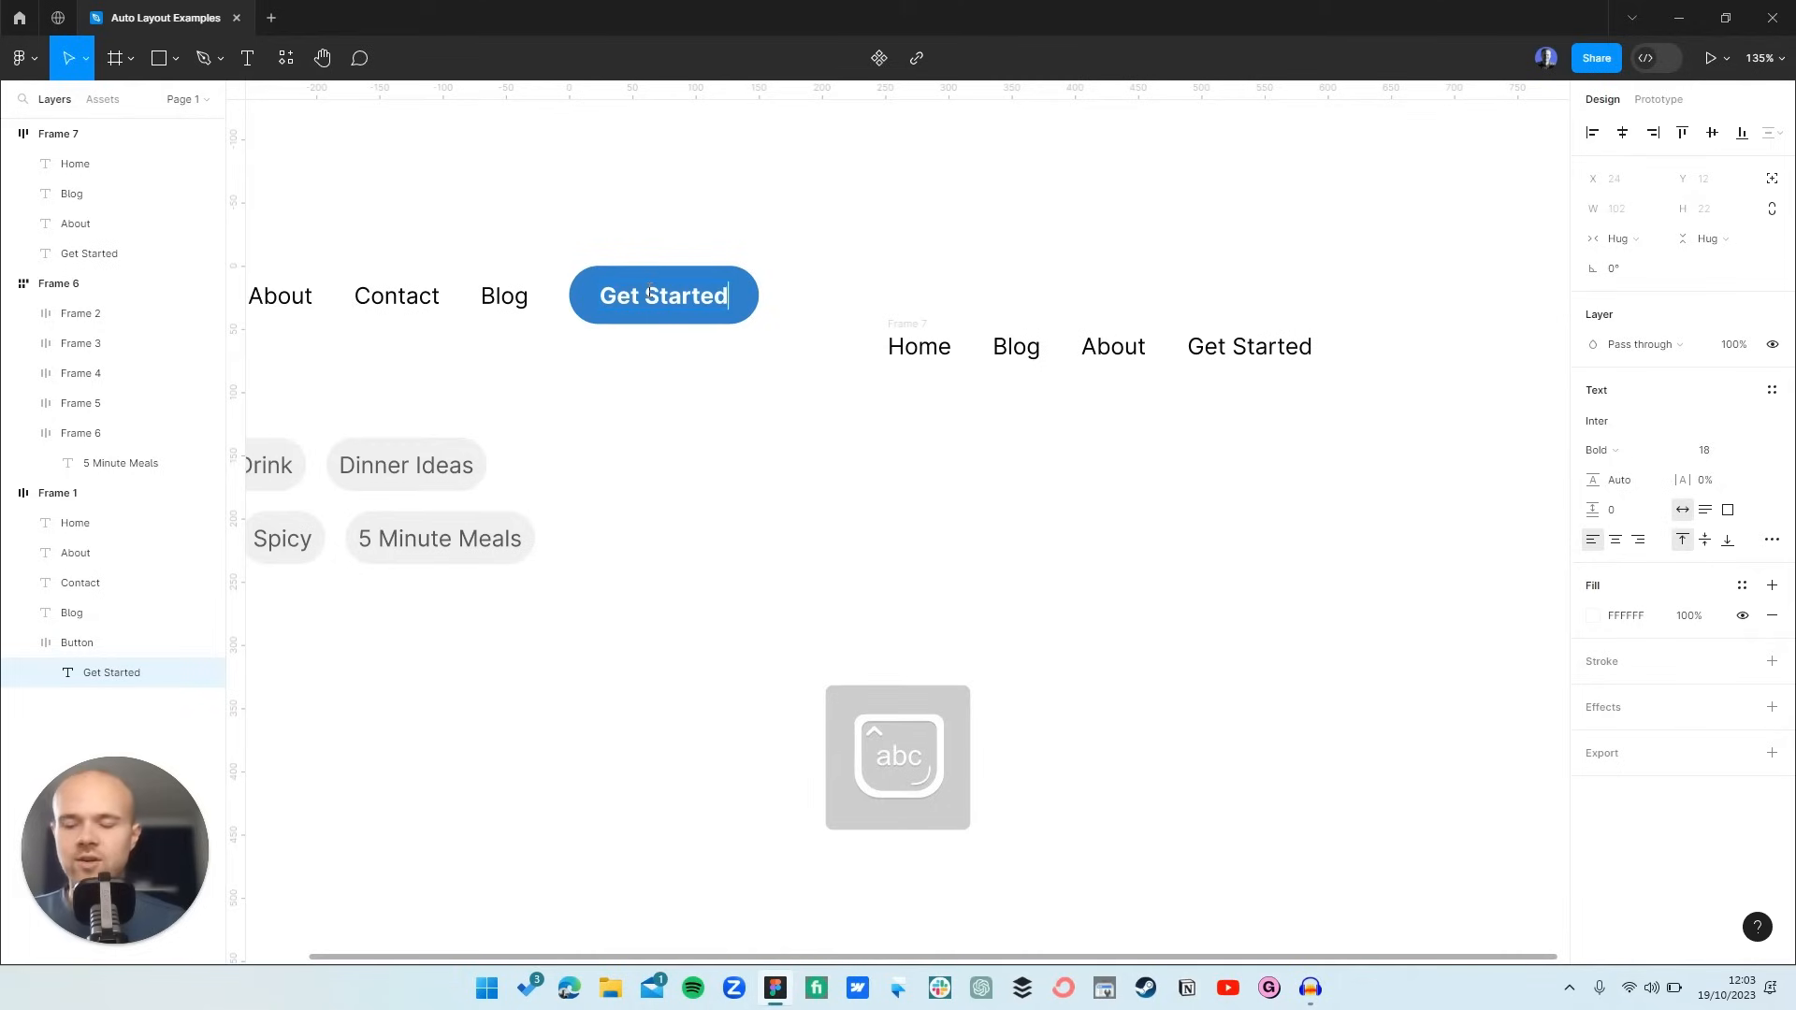
key("Escape")
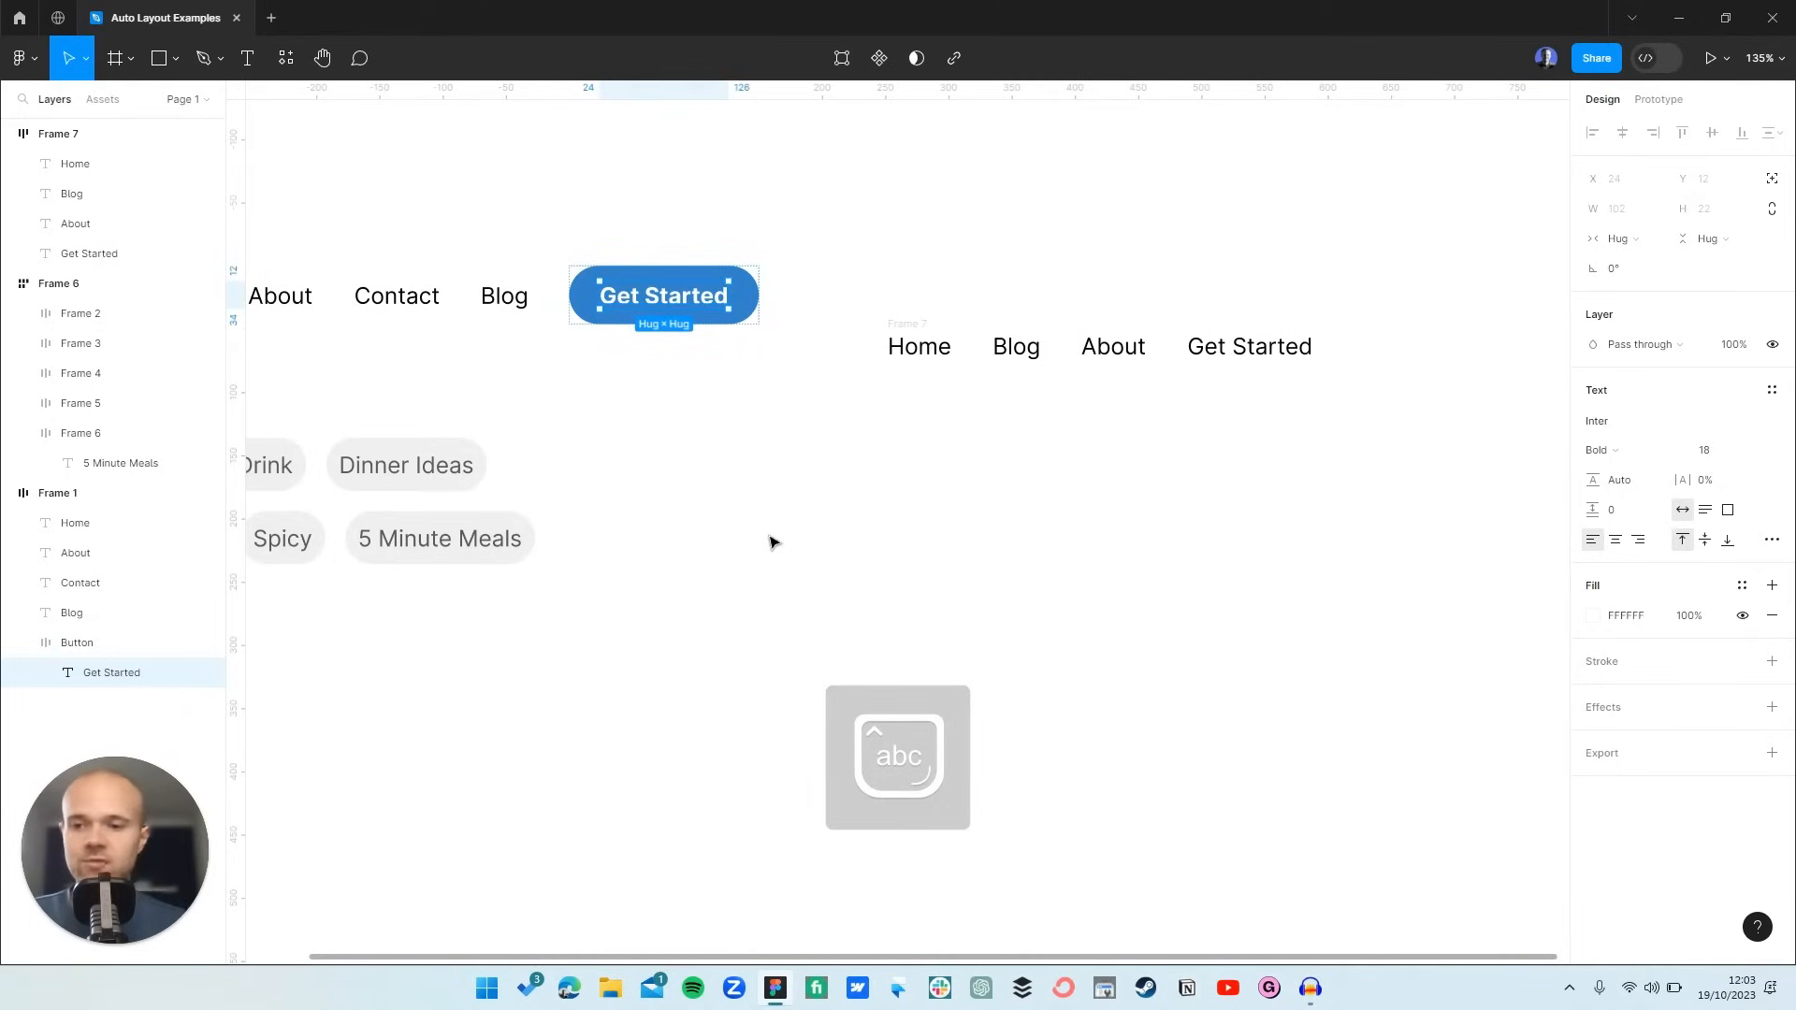
left_click(772, 539)
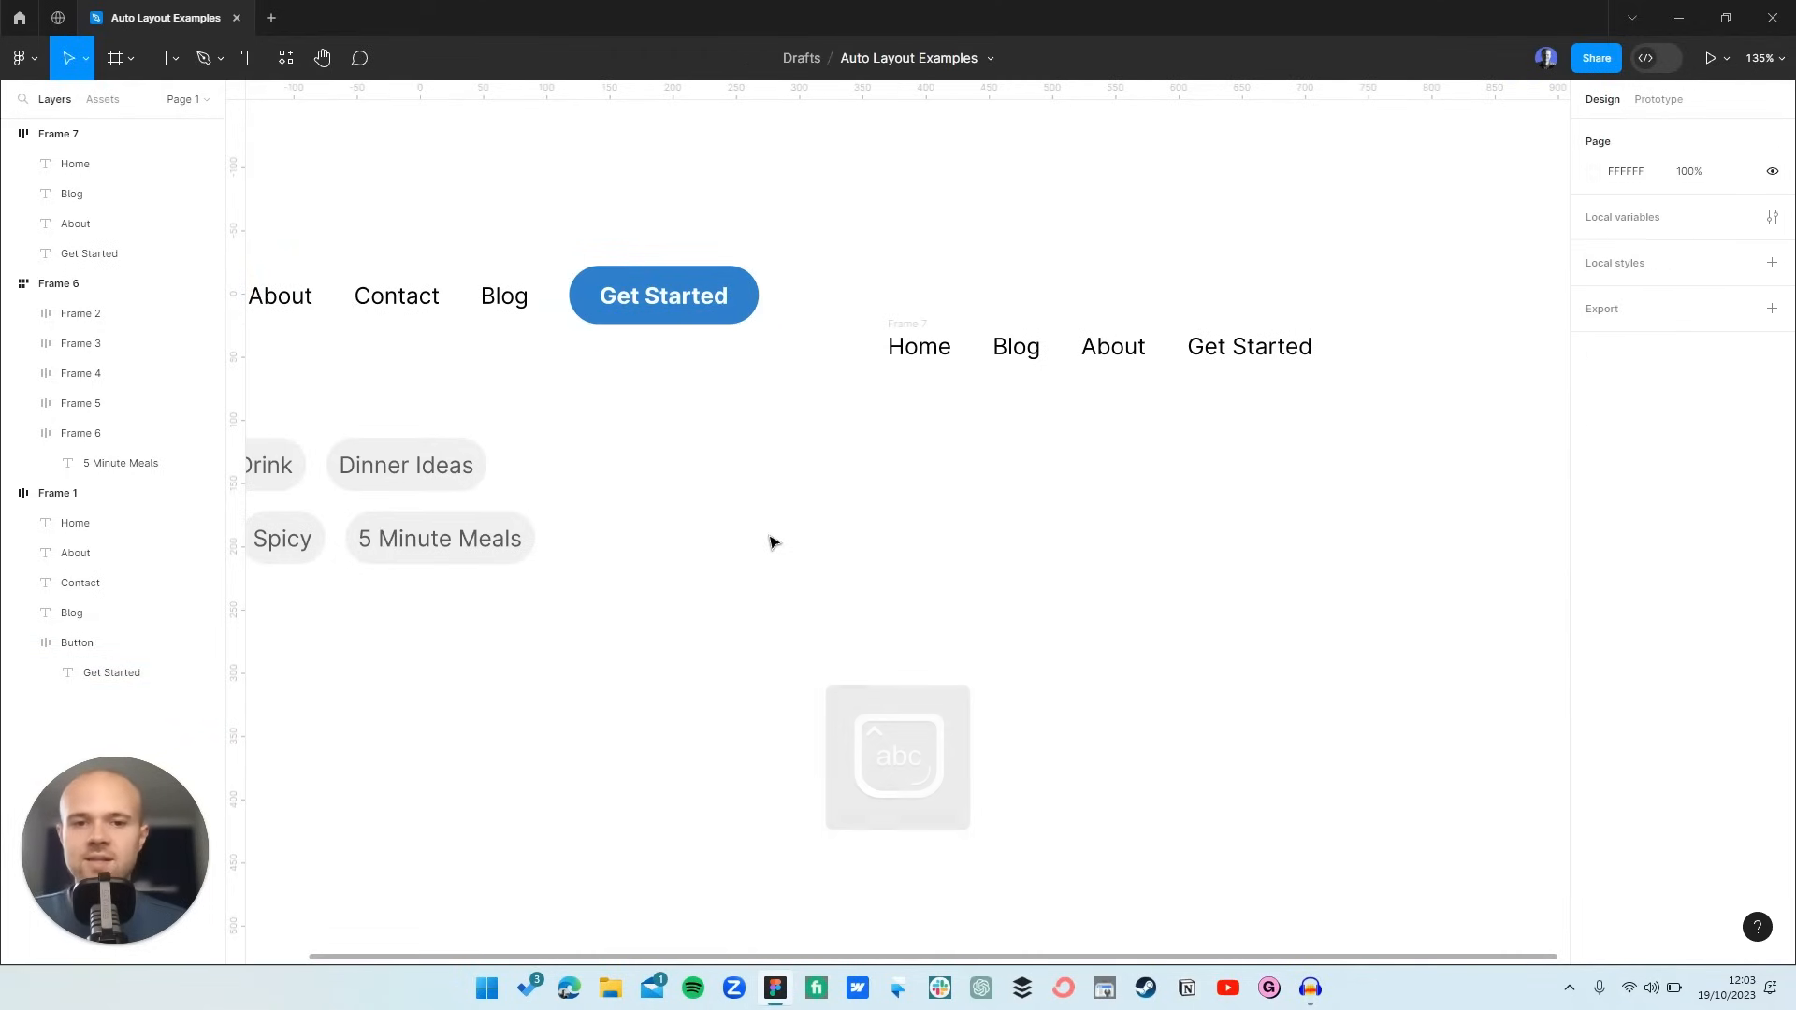
- Wrap the new menu's Get Started text in its own frame and name that frame "Button"
left_click(1213, 352)
scroll(1310, 334, "up", 5)
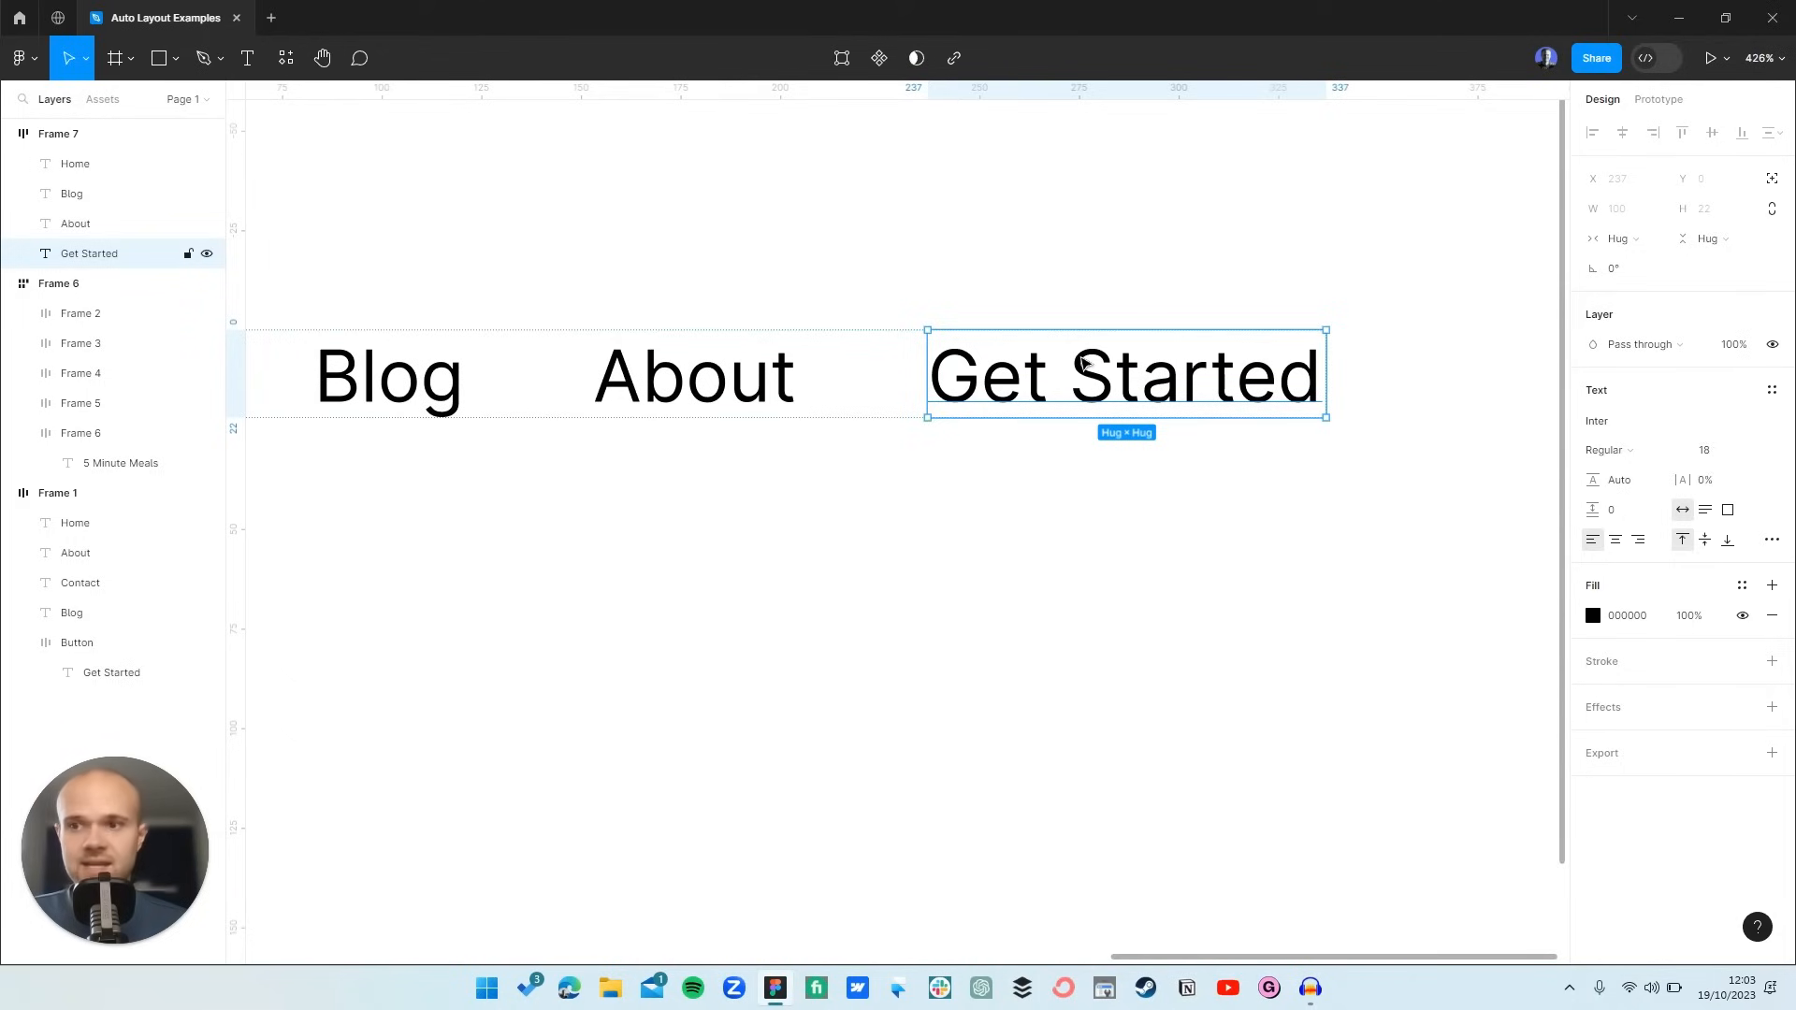
right_click(1081, 362)
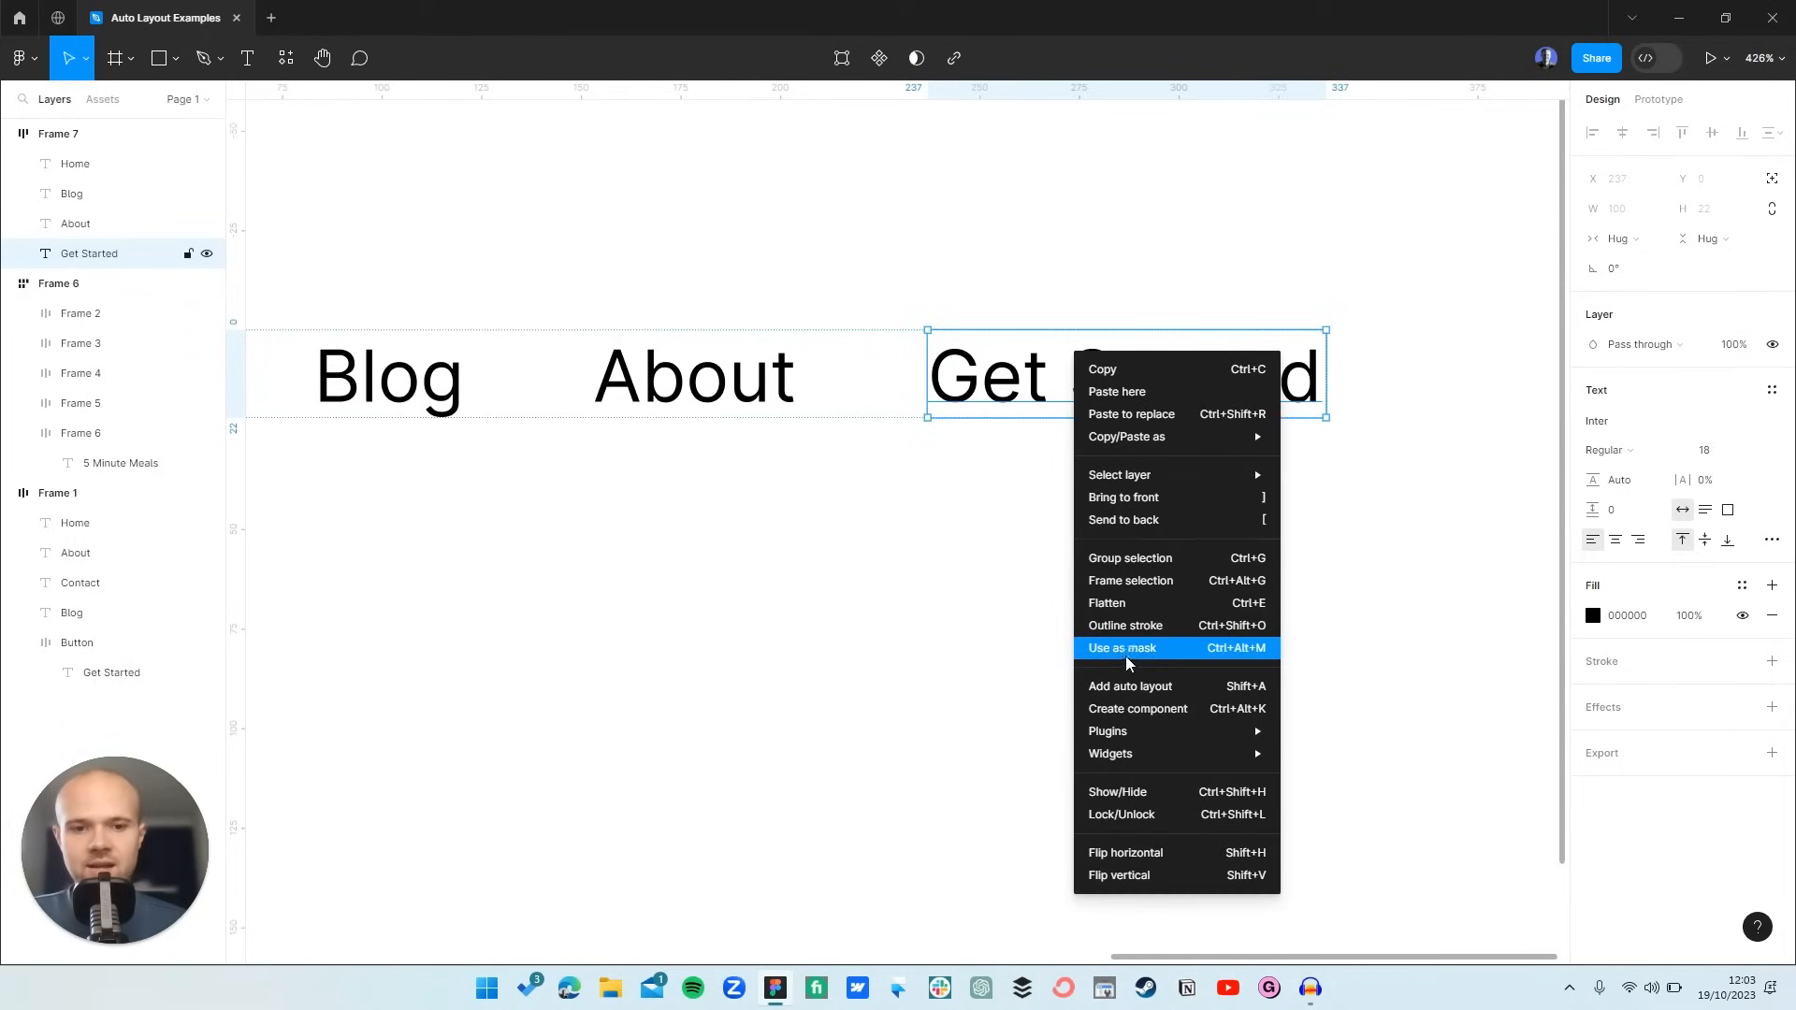
left_click(1228, 582)
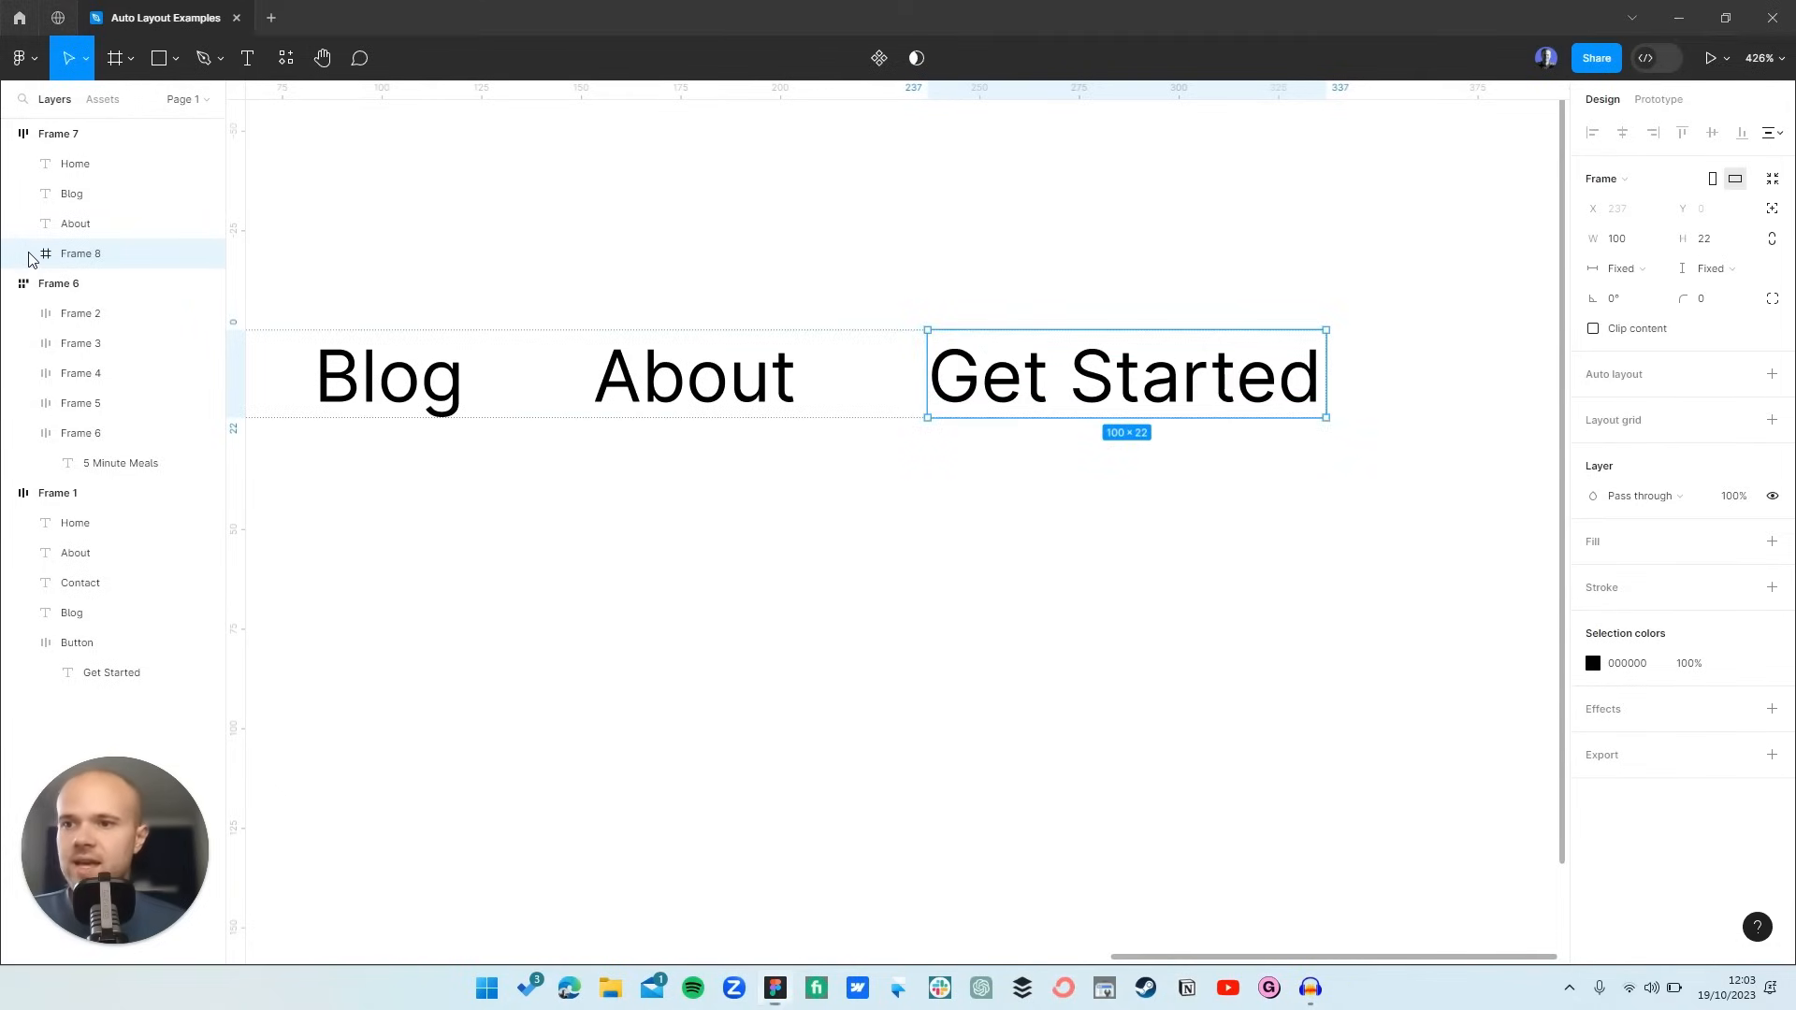
double_click(88, 258)
type("Button")
key("Return")
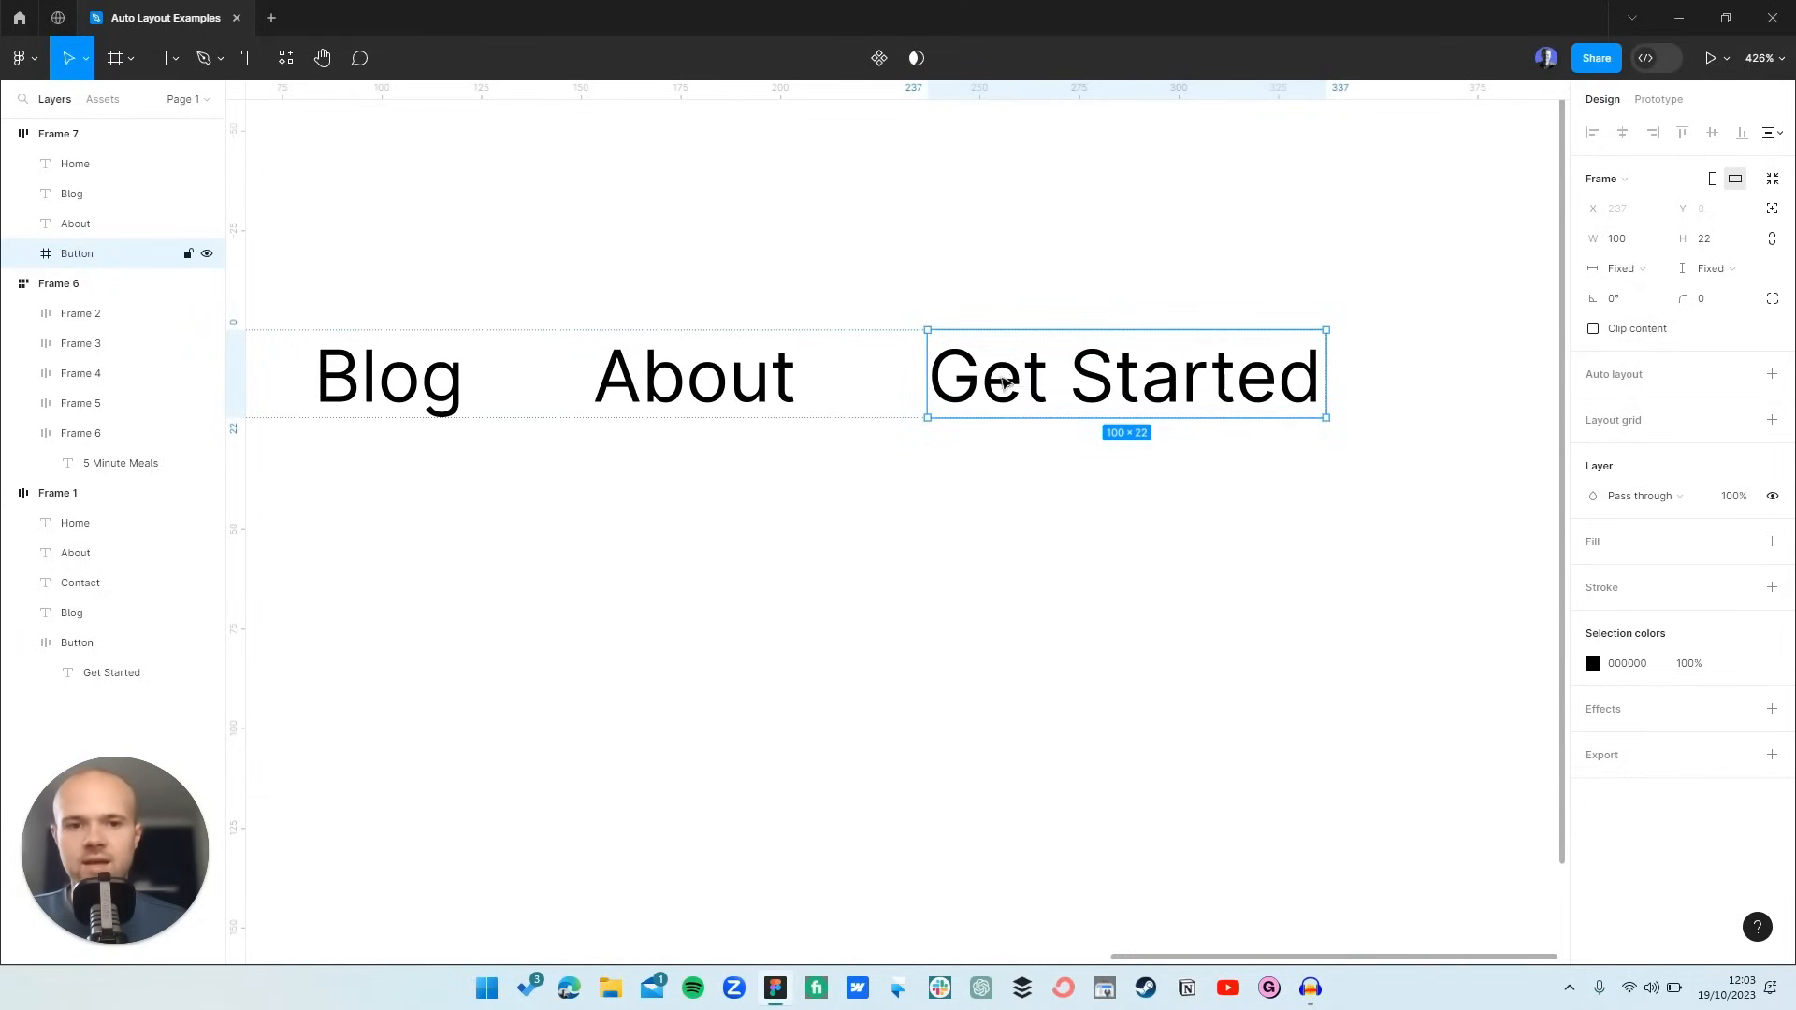
- Add auto layout to the new menu's Button frame
left_click(1012, 379)
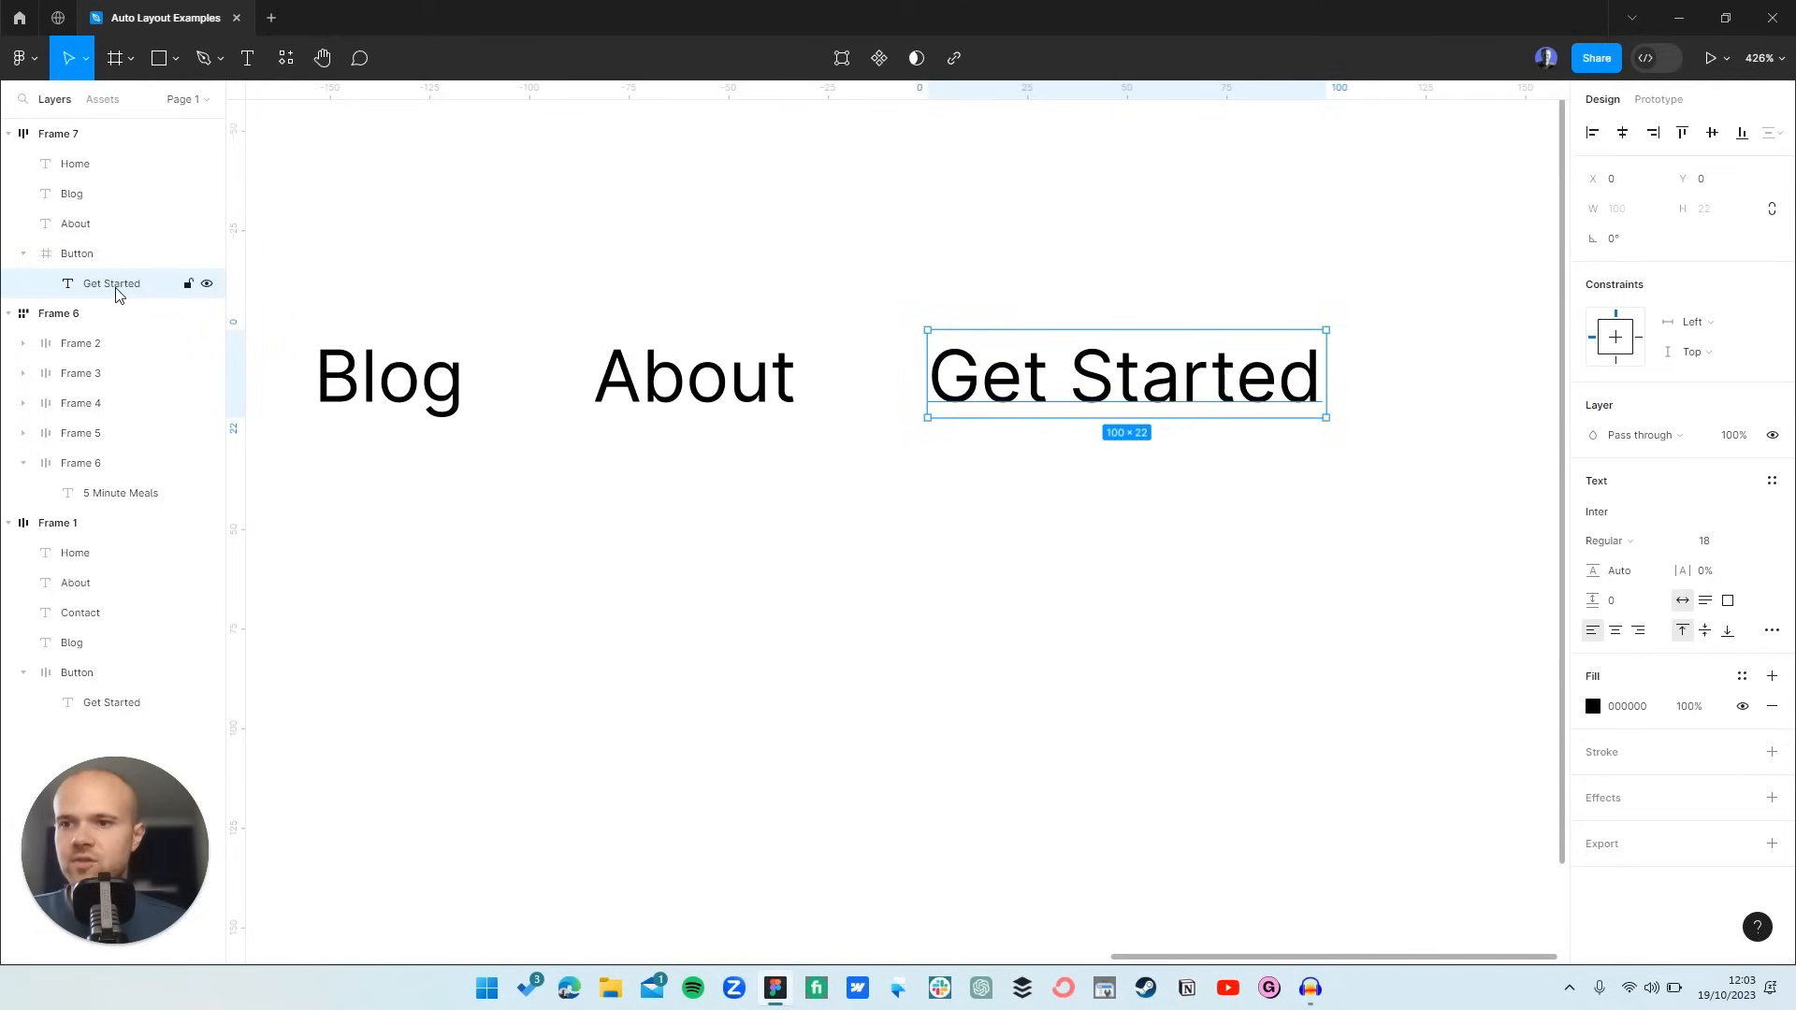
left_click(89, 258)
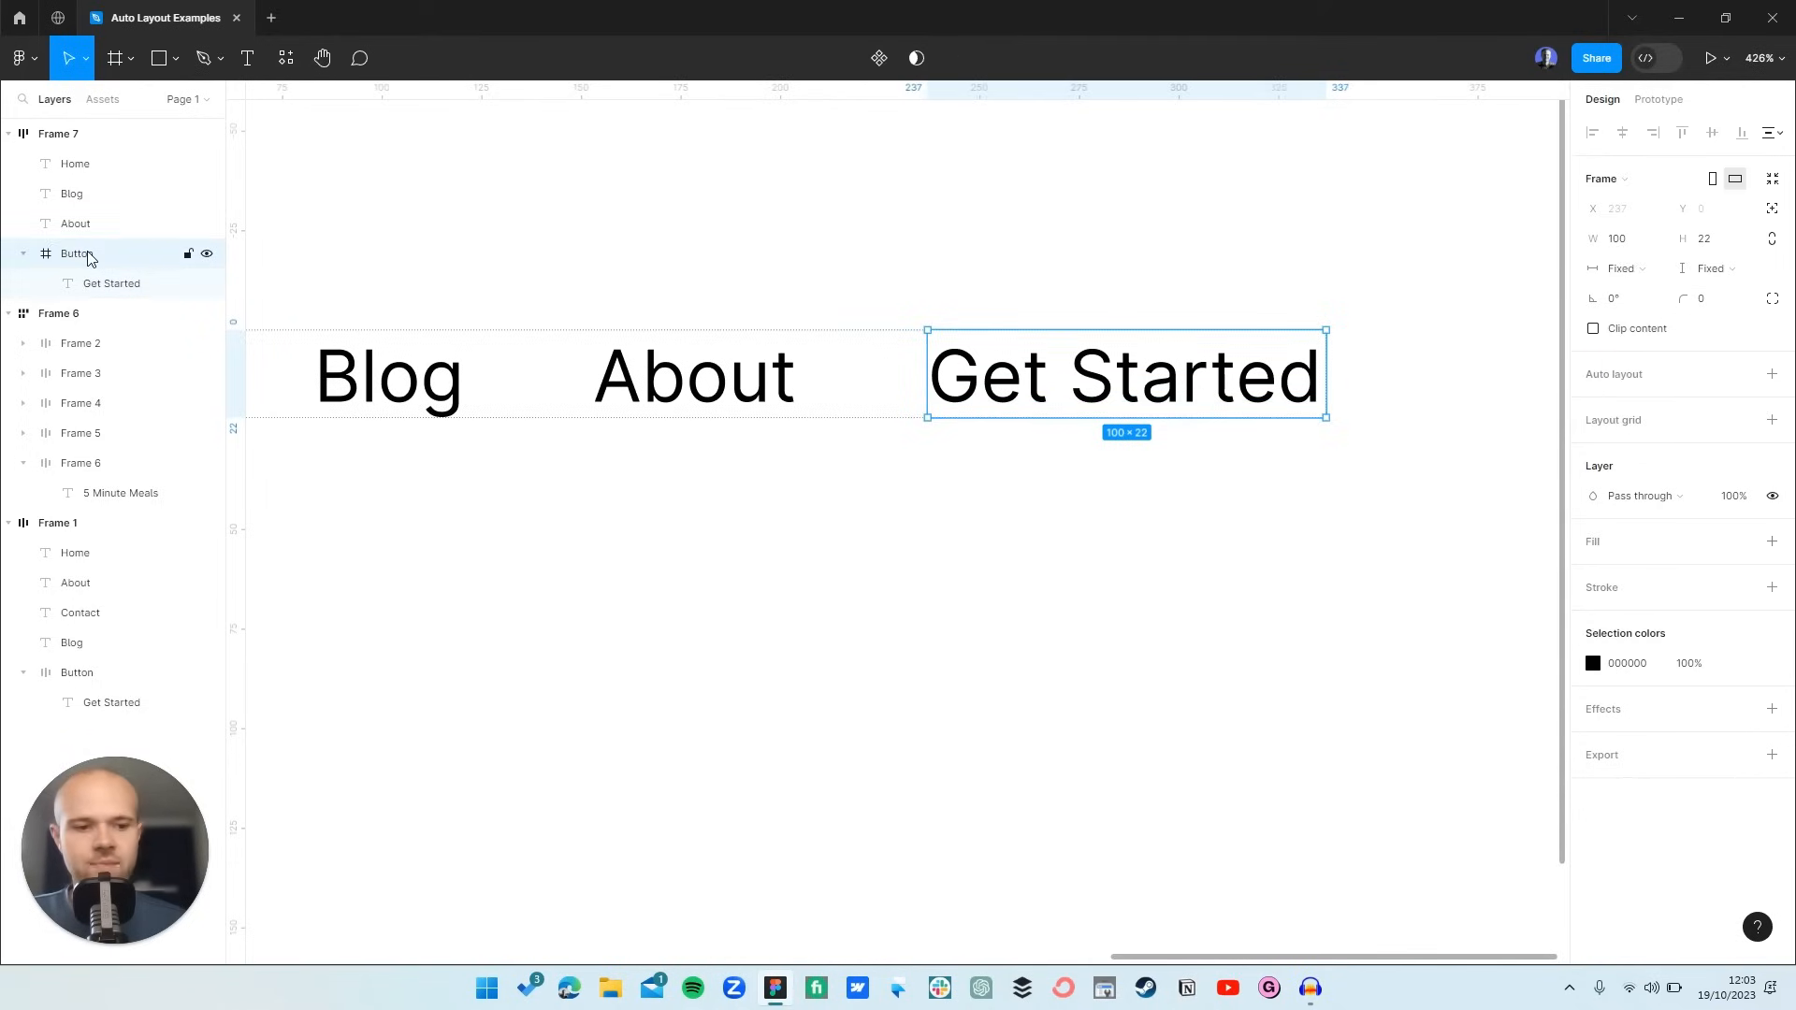
left_click(1772, 374)
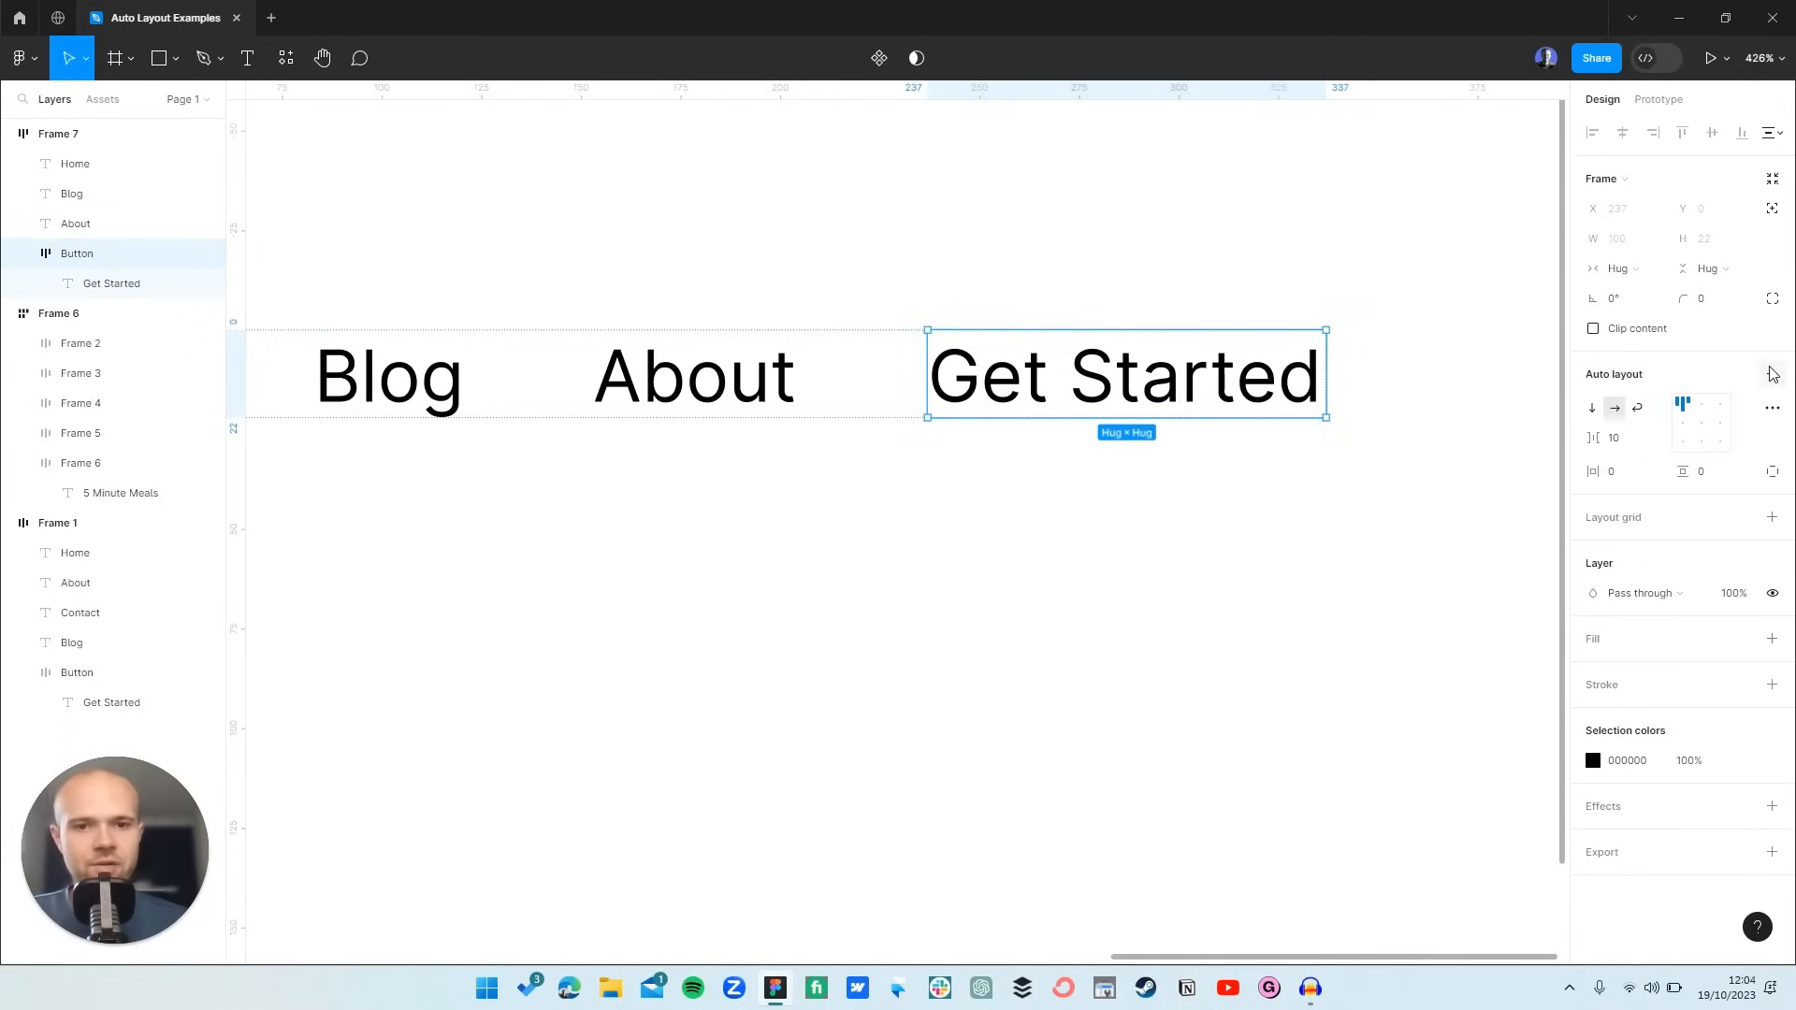
- Try fill container for the new Button frame's width, and return its resizing to hug contents in both directions
left_click(1621, 269)
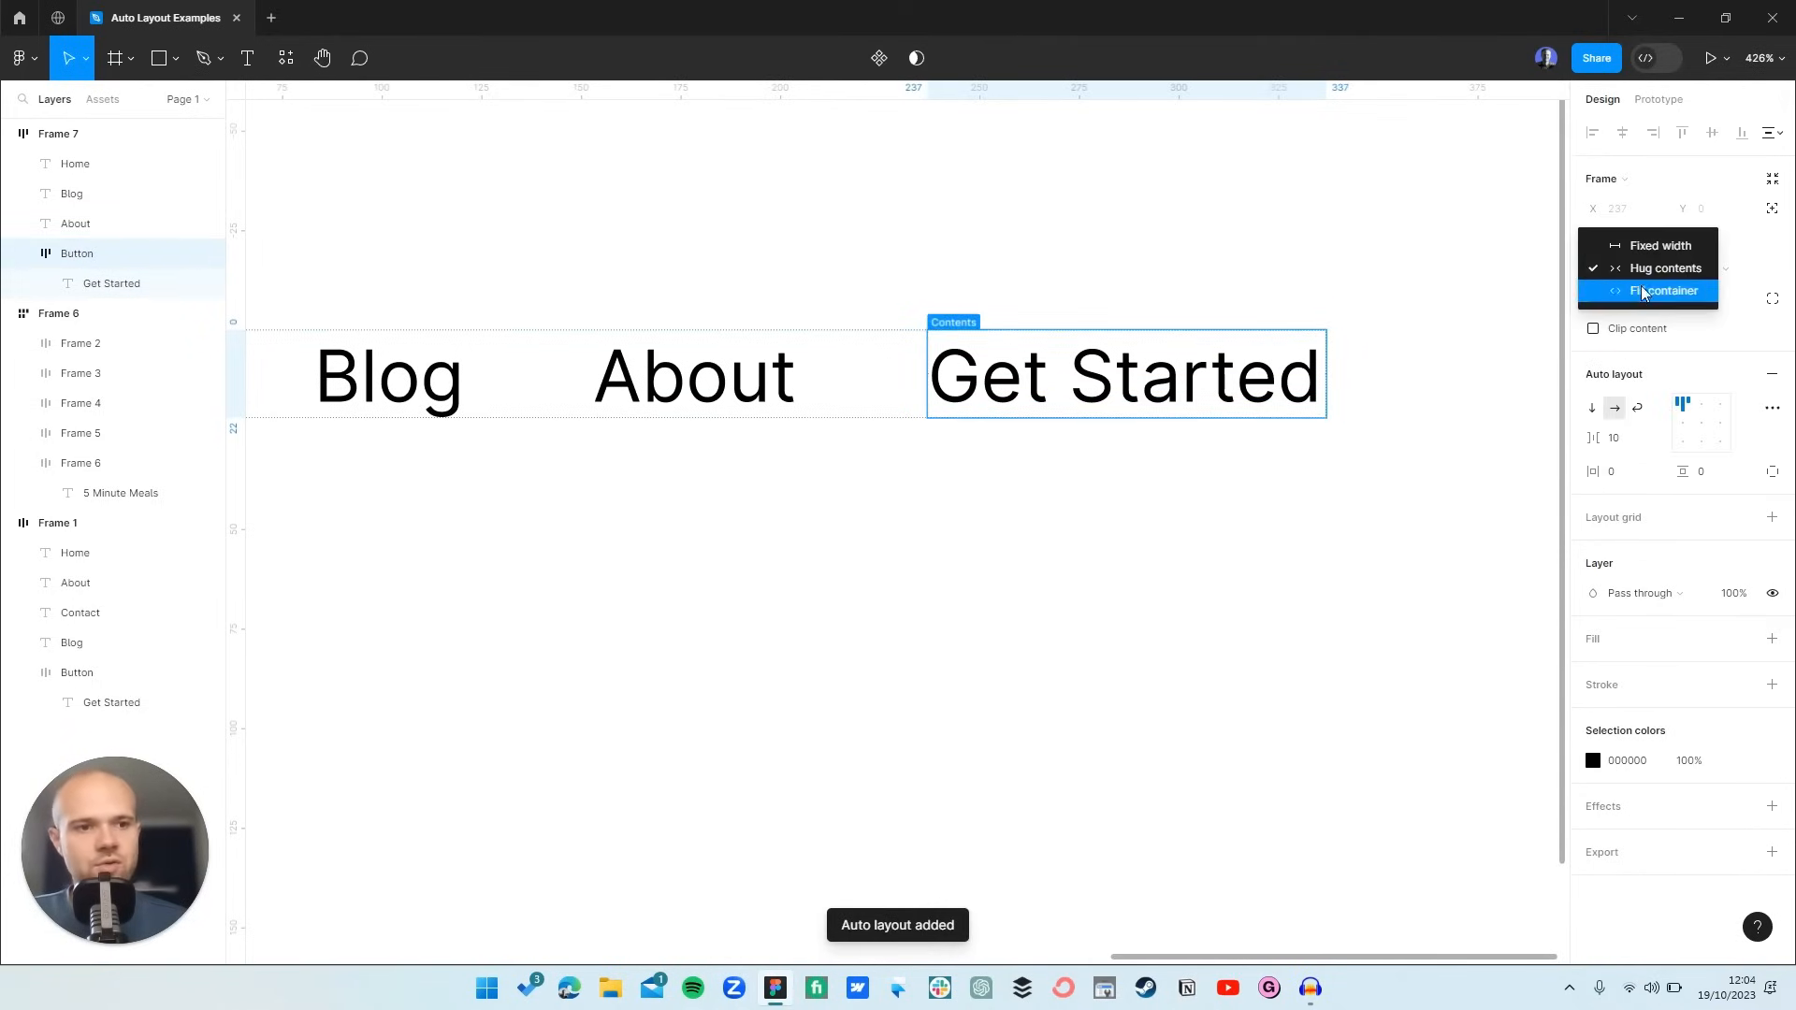
left_click(1644, 292)
left_click(1708, 268)
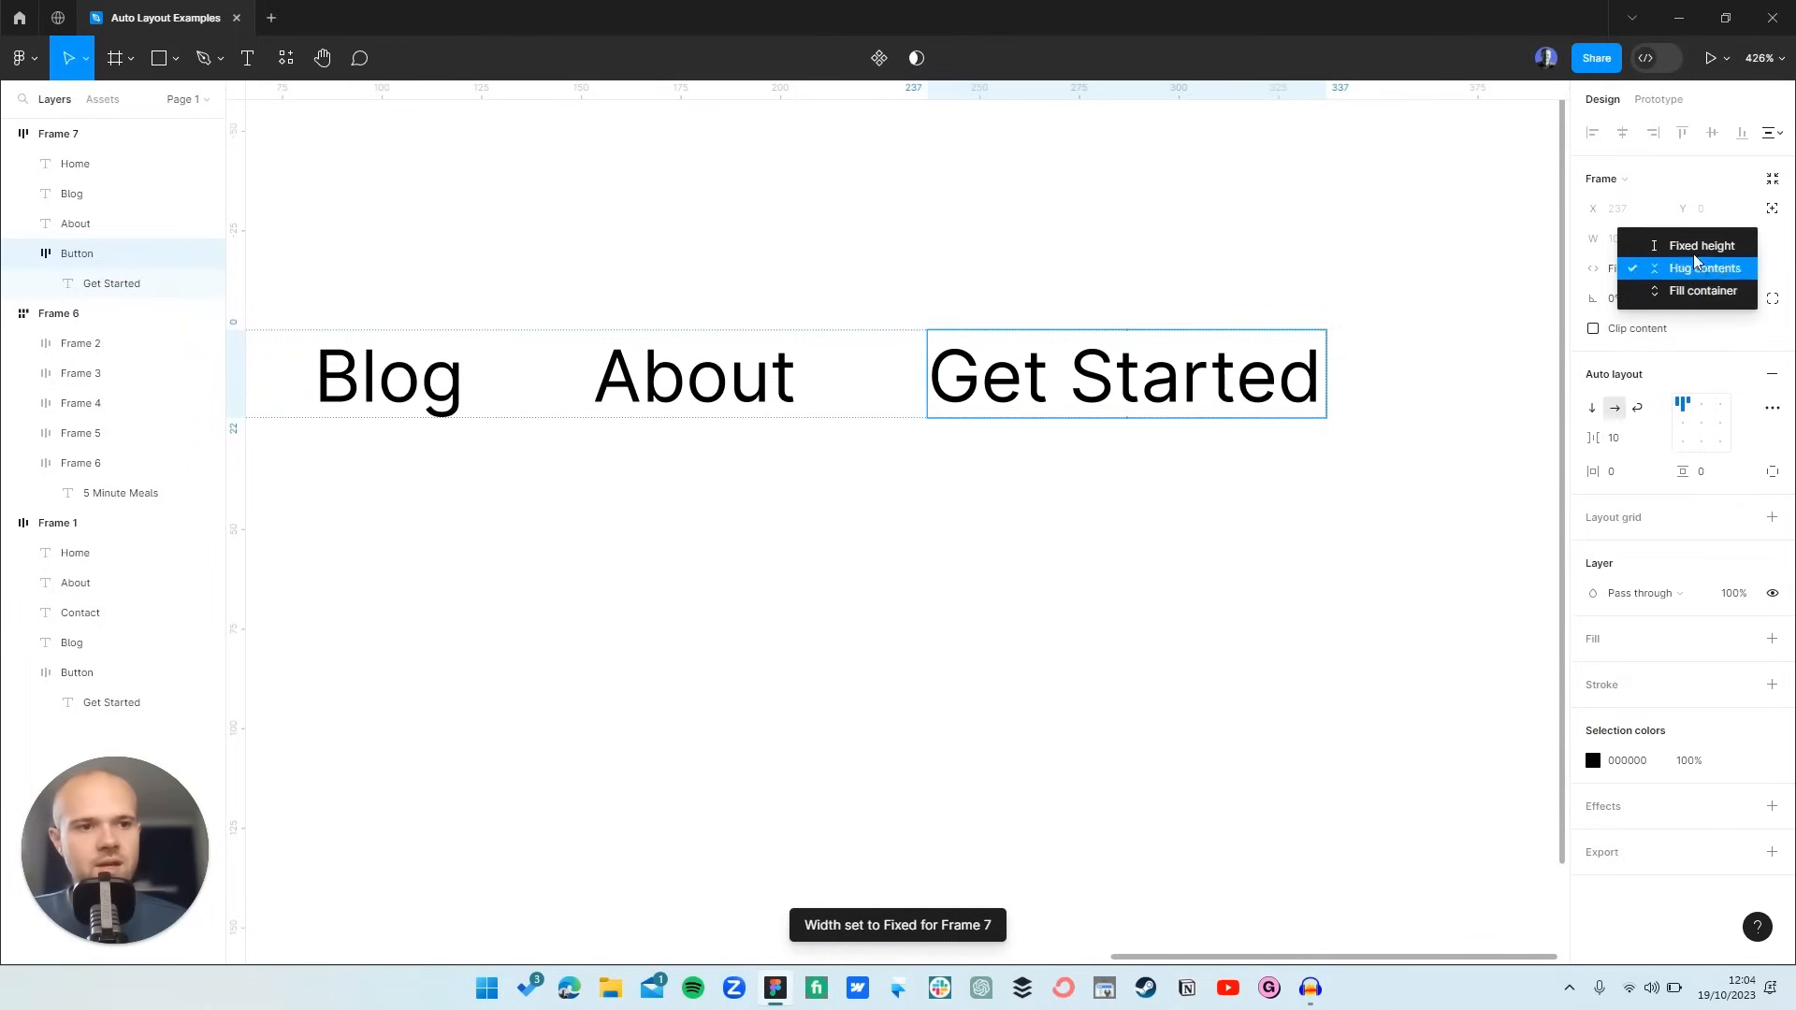
left_click(1696, 265)
left_click(1621, 268)
left_click(1637, 246)
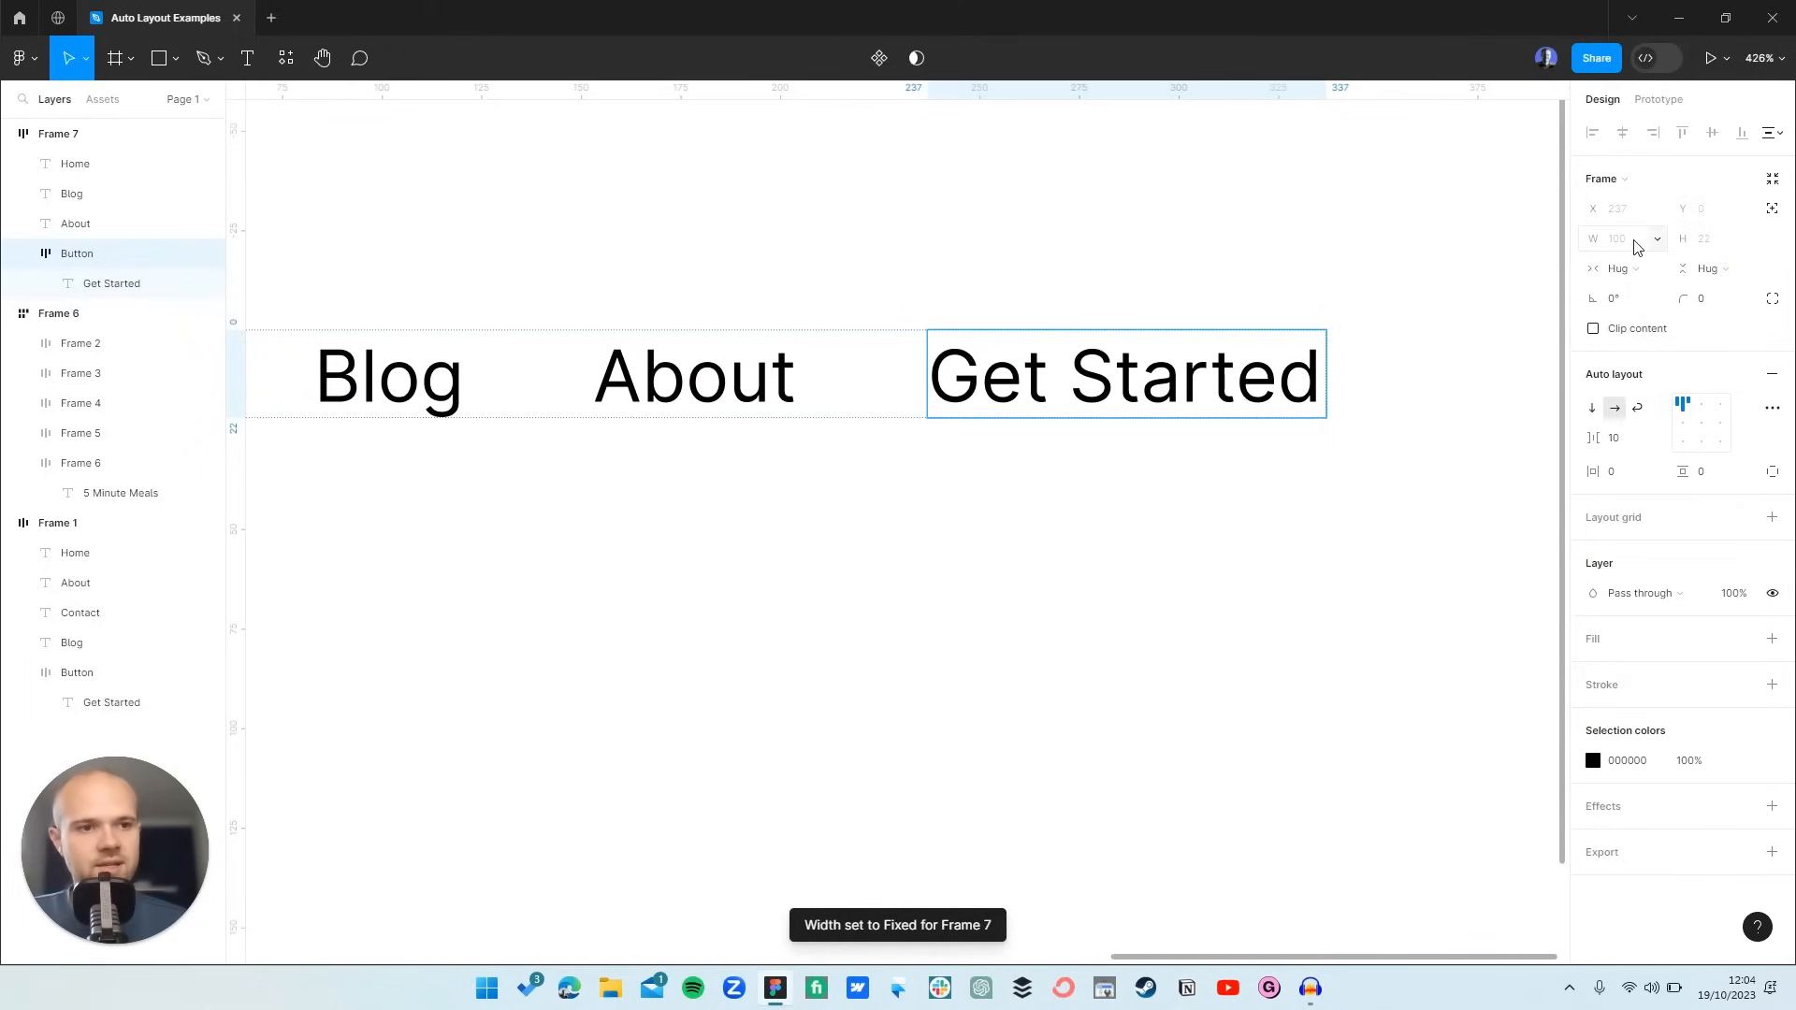
- Give the new Button frame 14 horizontal and 6 vertical padding, and fill it with the document's blue 3381C9
scroll(1384, 469, "down", 3)
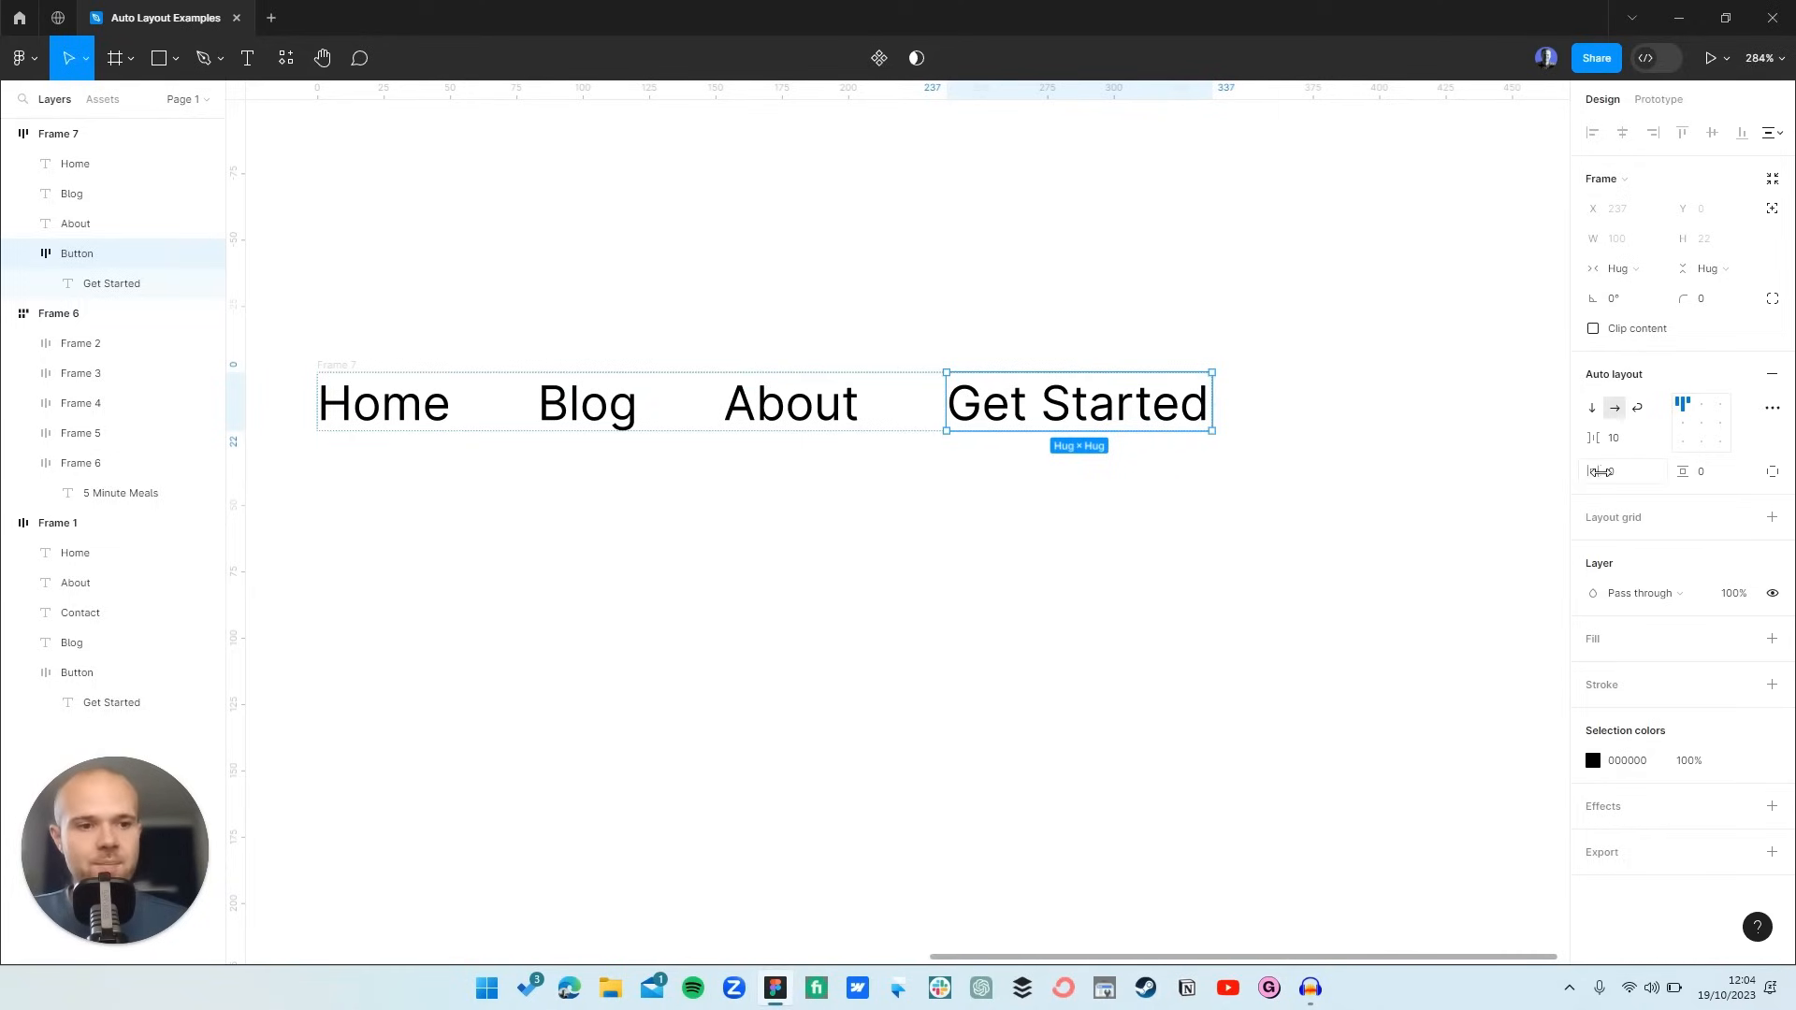
left_click_drag(1601, 472, 1694, 470)
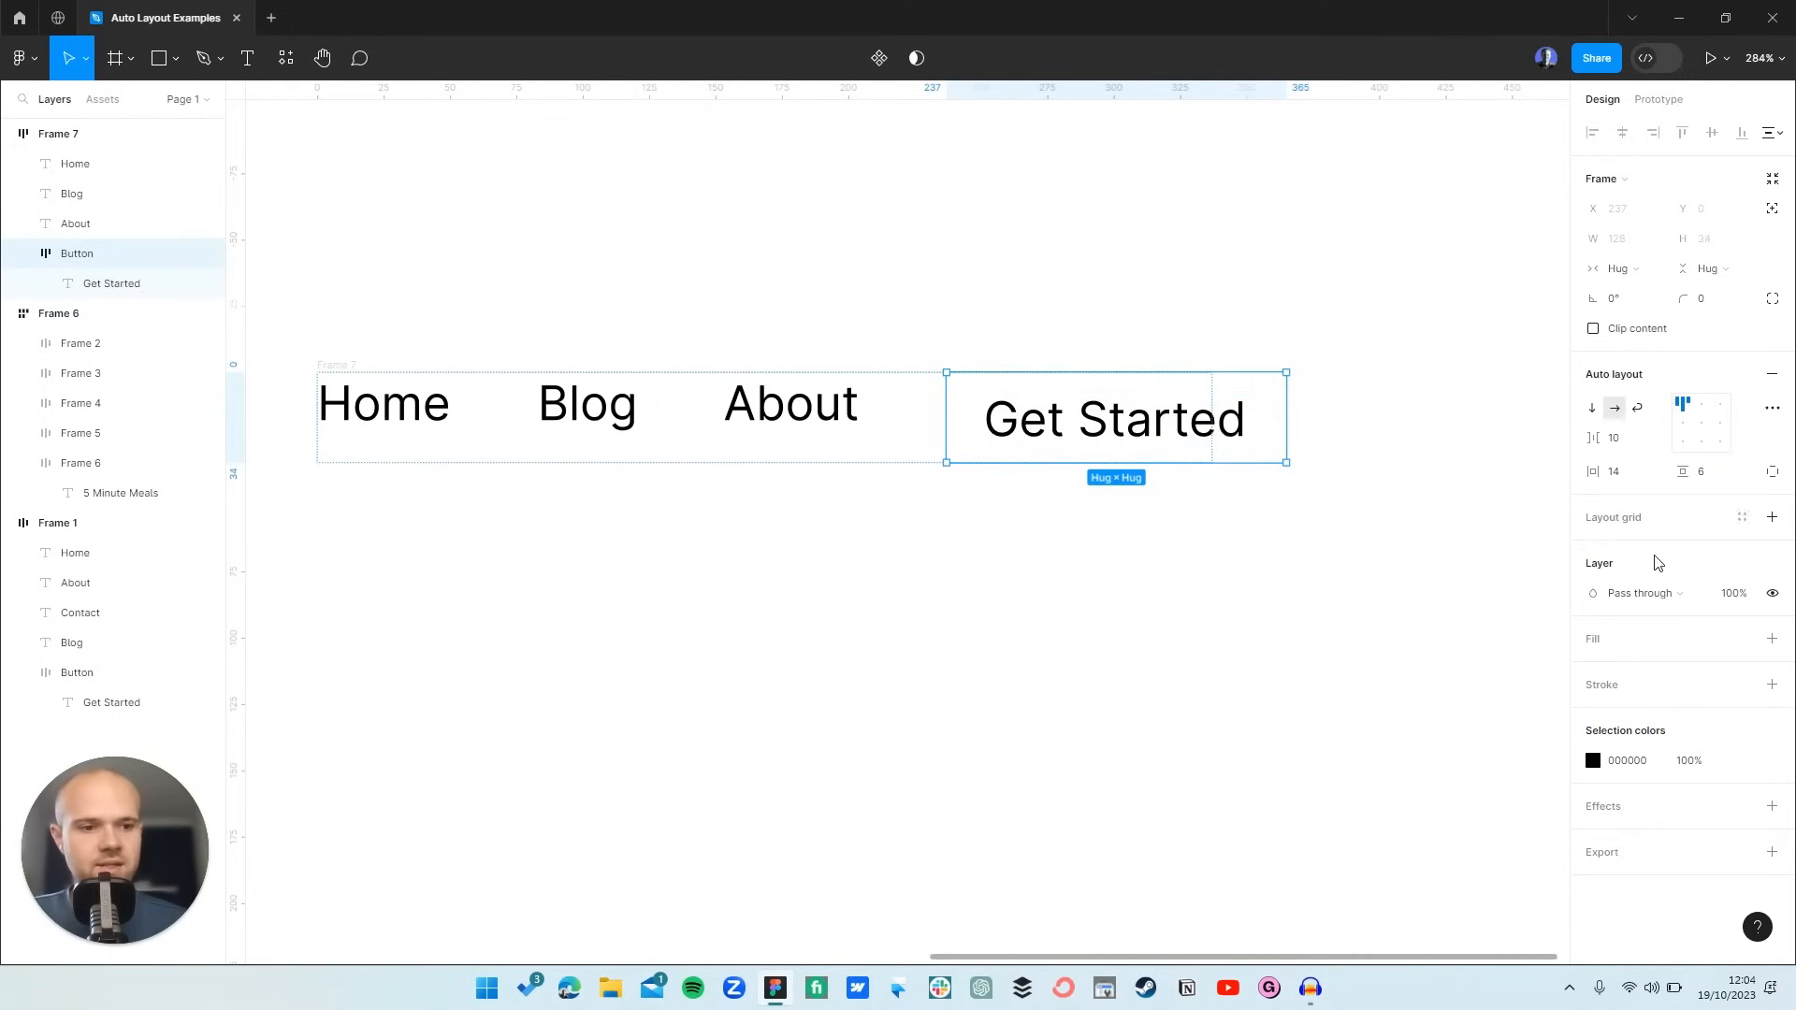
left_click(1772, 639)
left_click(1594, 669)
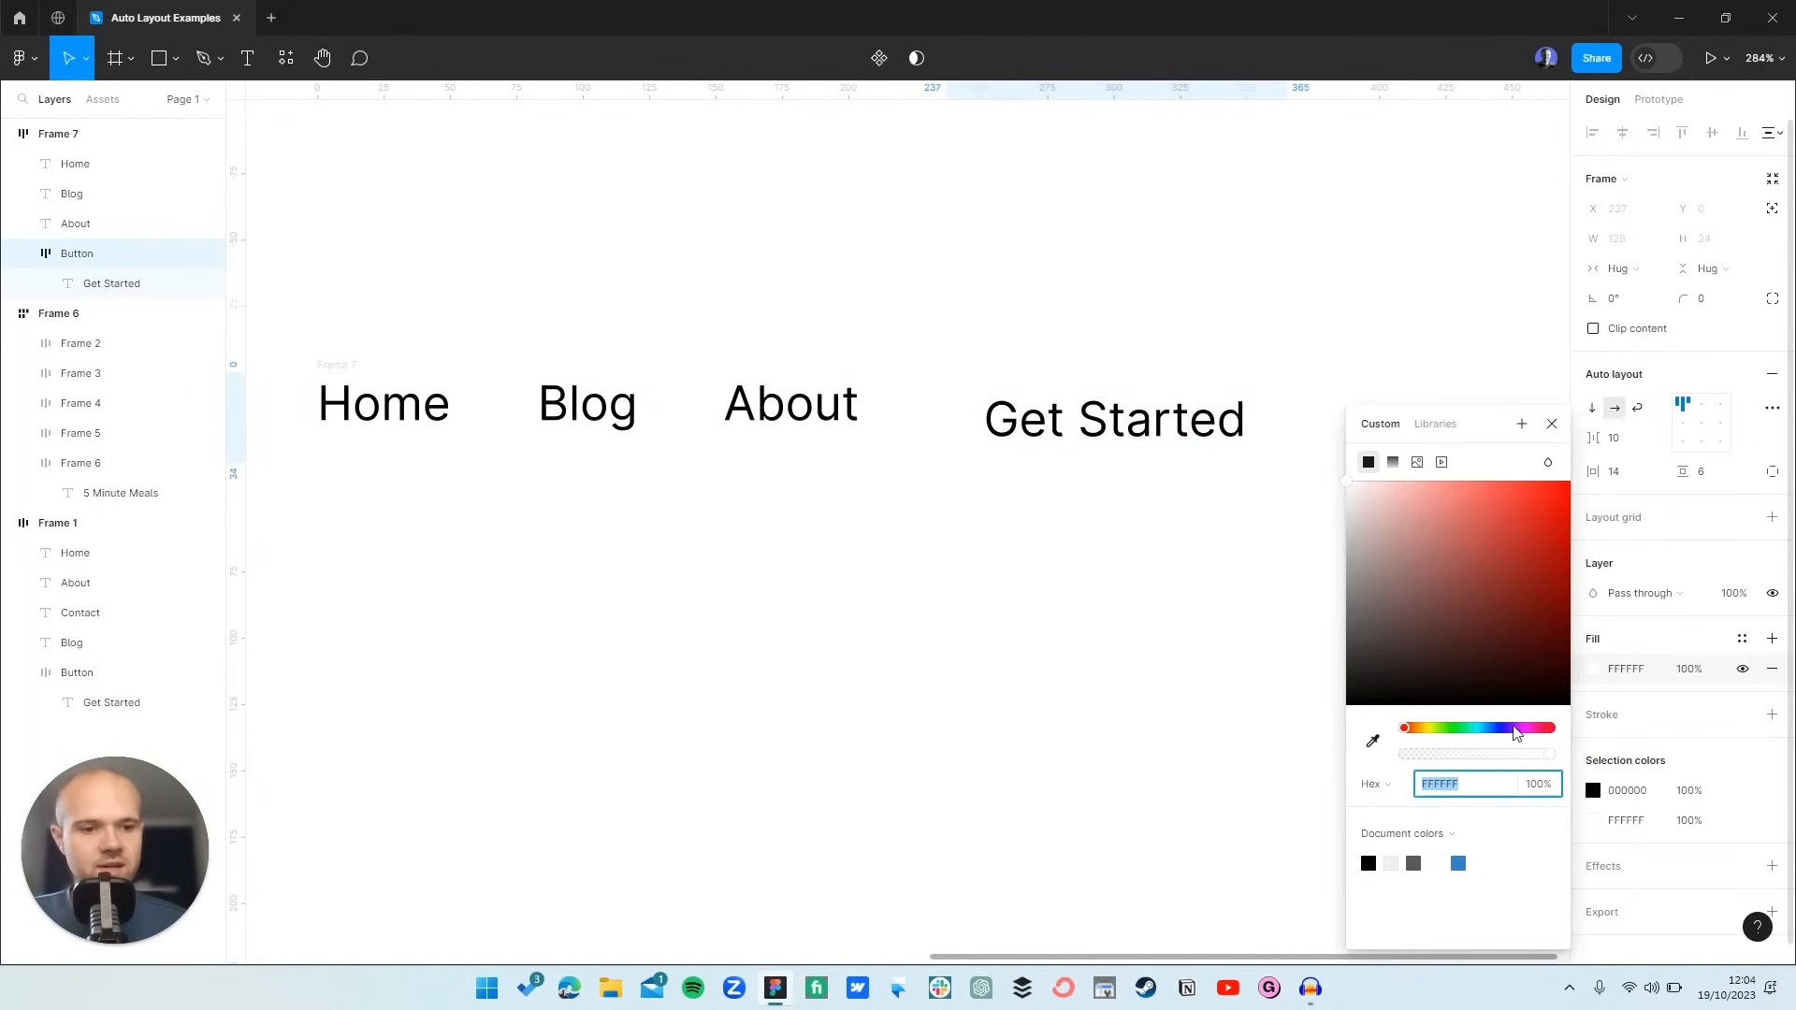
left_click(1459, 863)
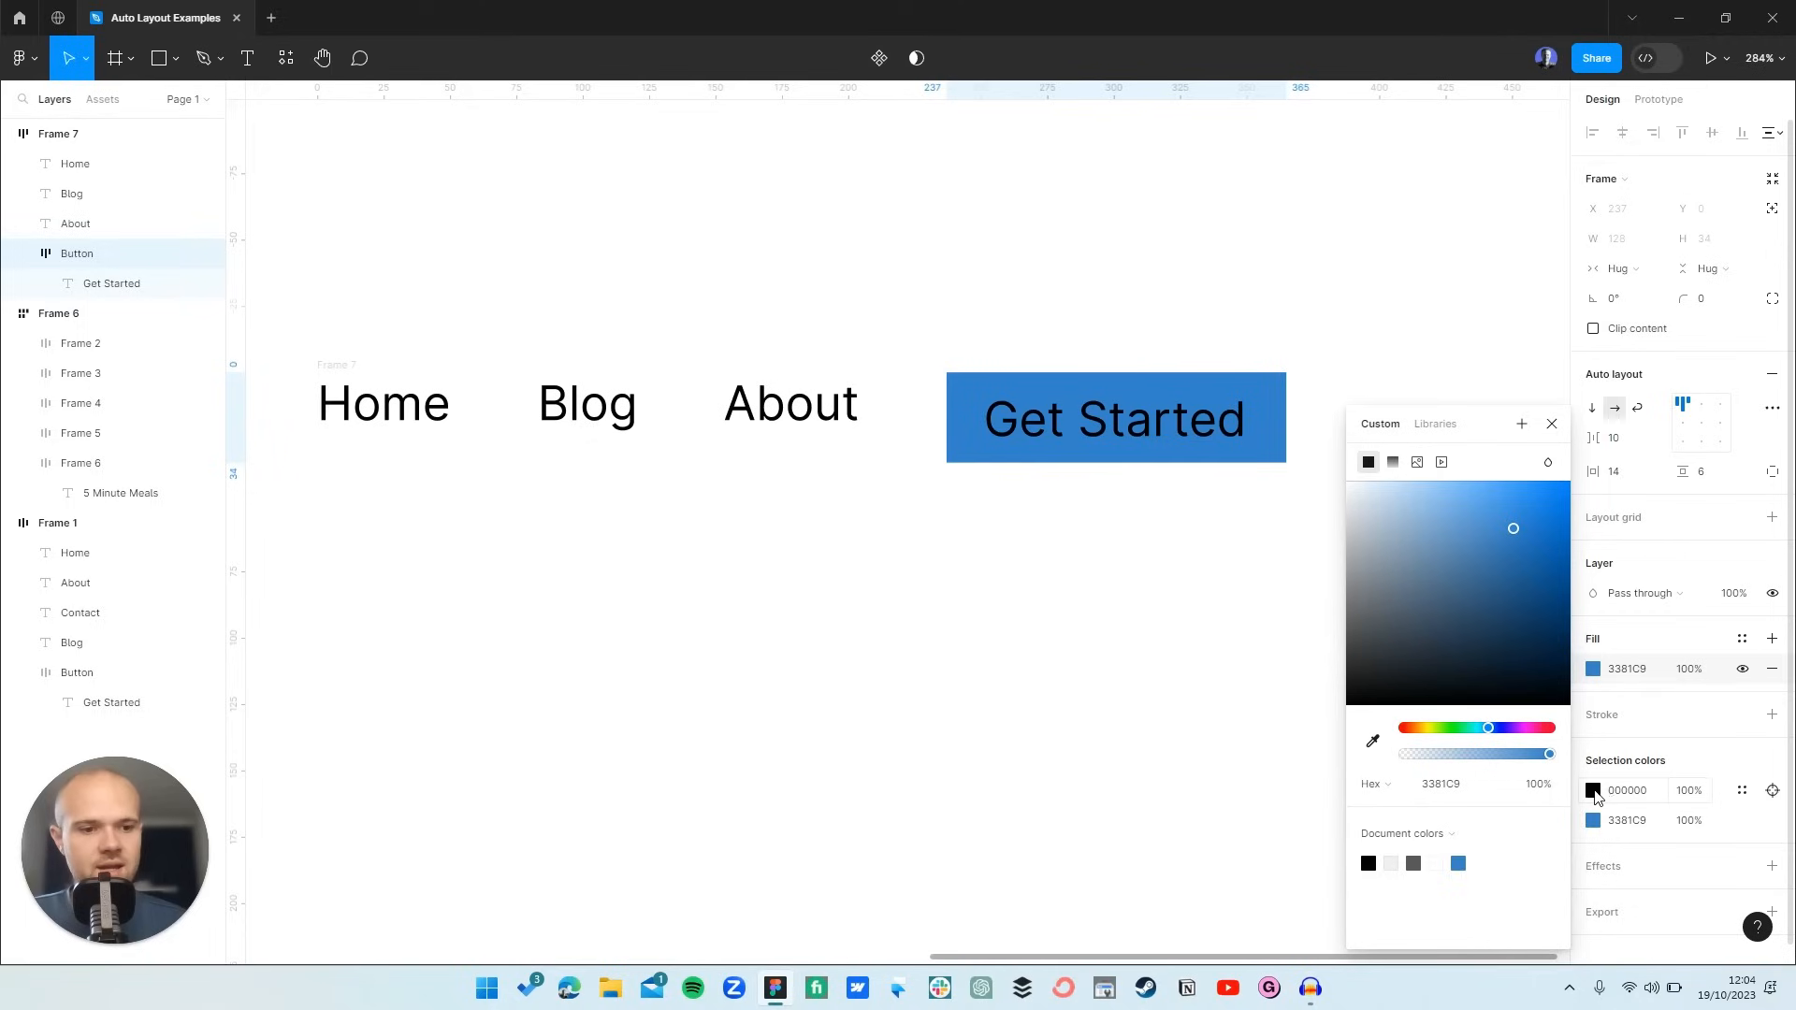
- Change the new button's Get Started text to white FFFFFF and make it bold
left_click(1593, 794)
type("FFFFFF")
key("Return")
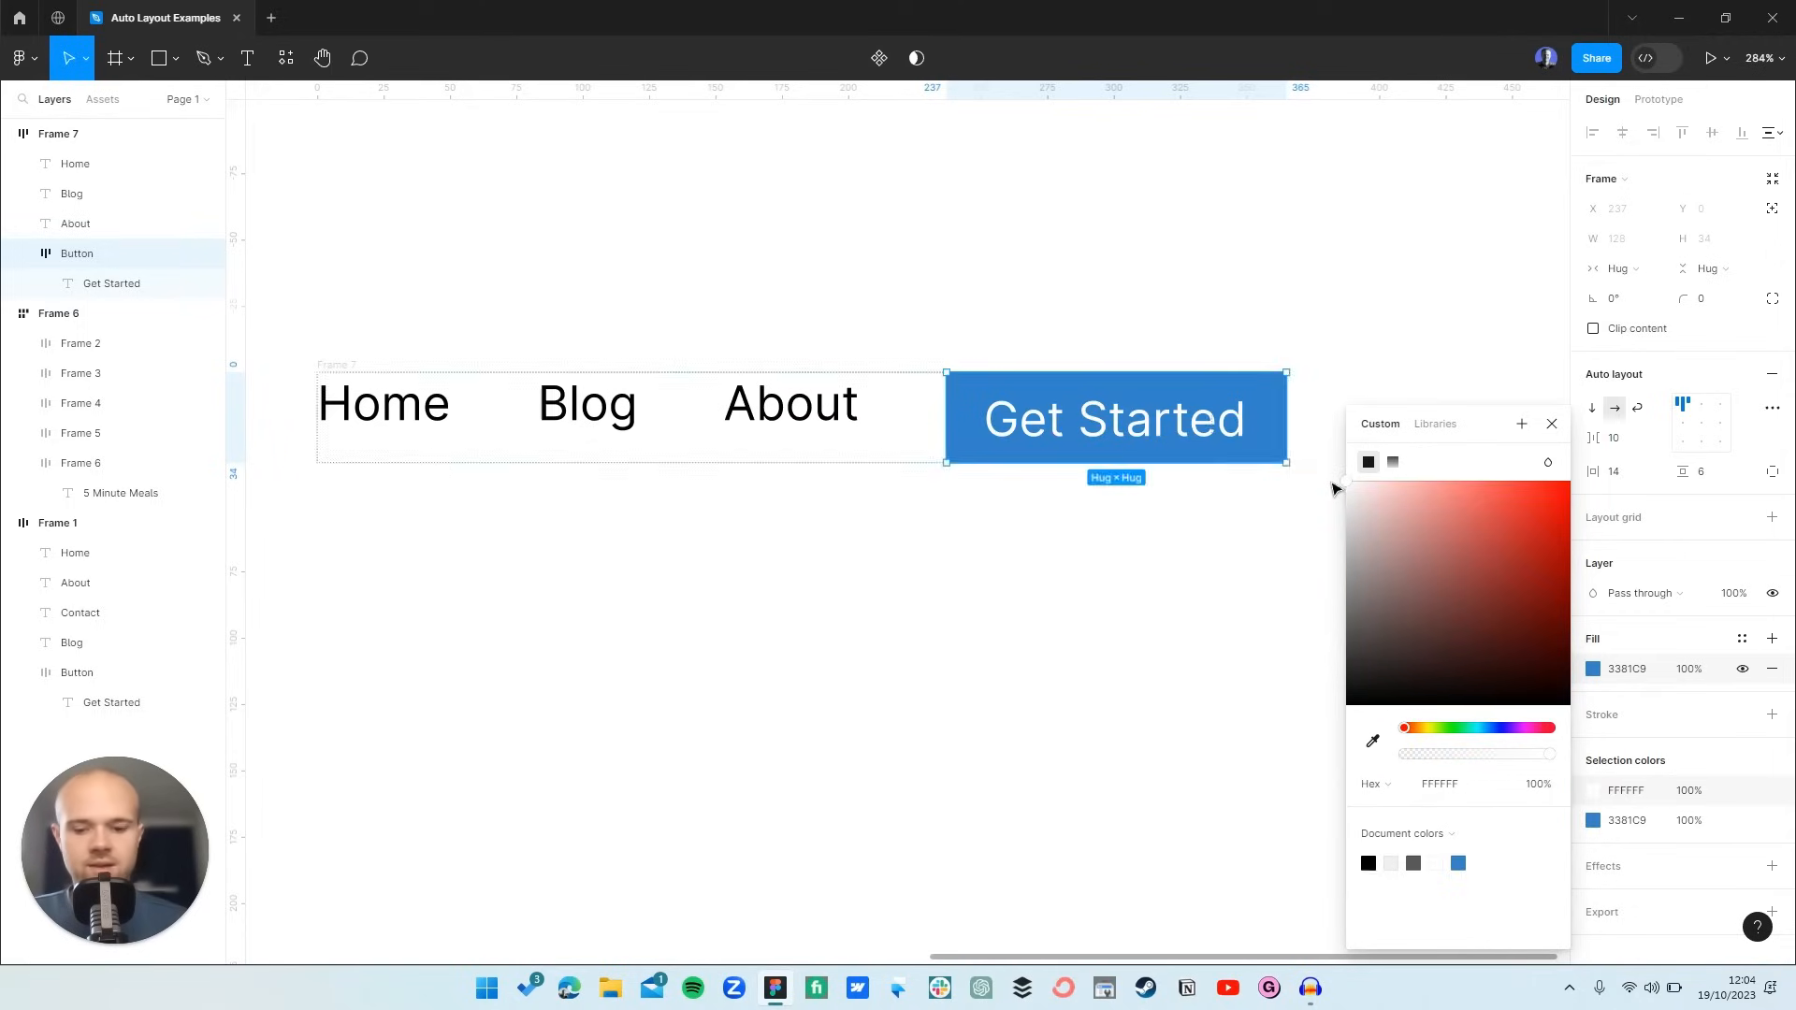
key("ctrl+b")
left_click(1552, 423)
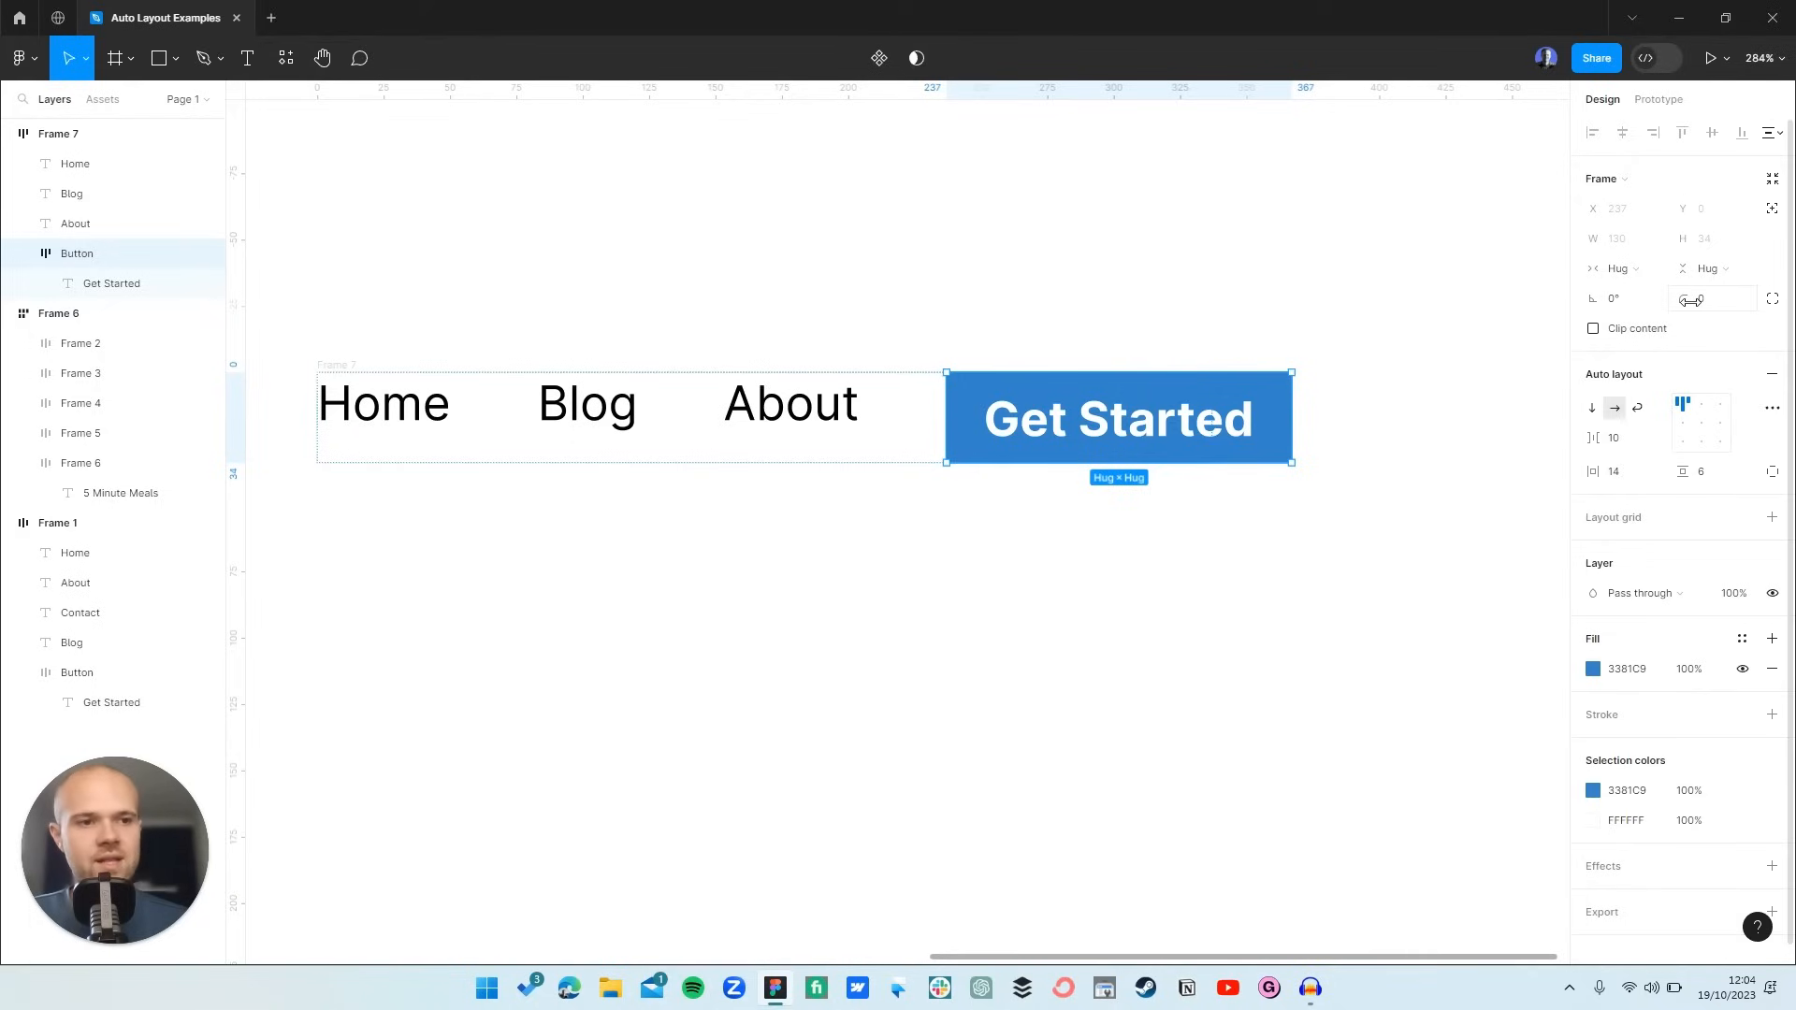
- Round the new Button frame's corners with a radius of 41
left_click_drag(1689, 300, 814, 525)
scroll(870, 527, "down", 5)
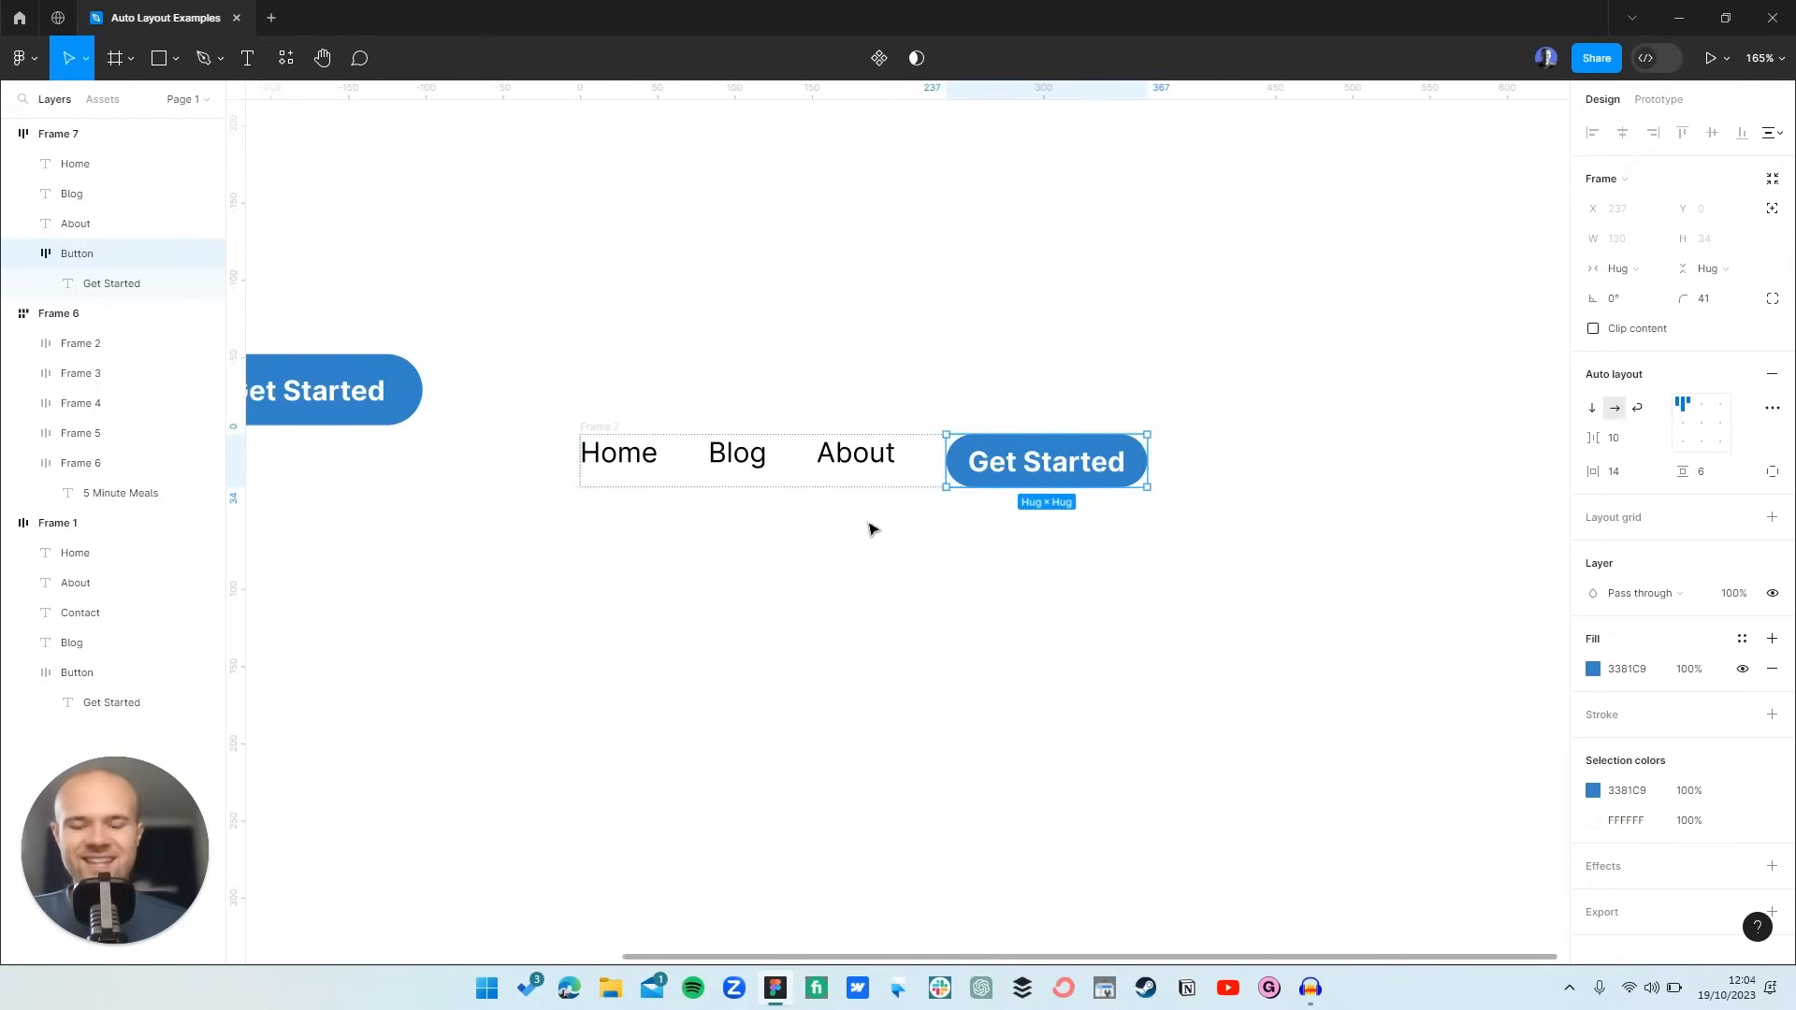
left_click(870, 529)
scroll(879, 463, "up", 5)
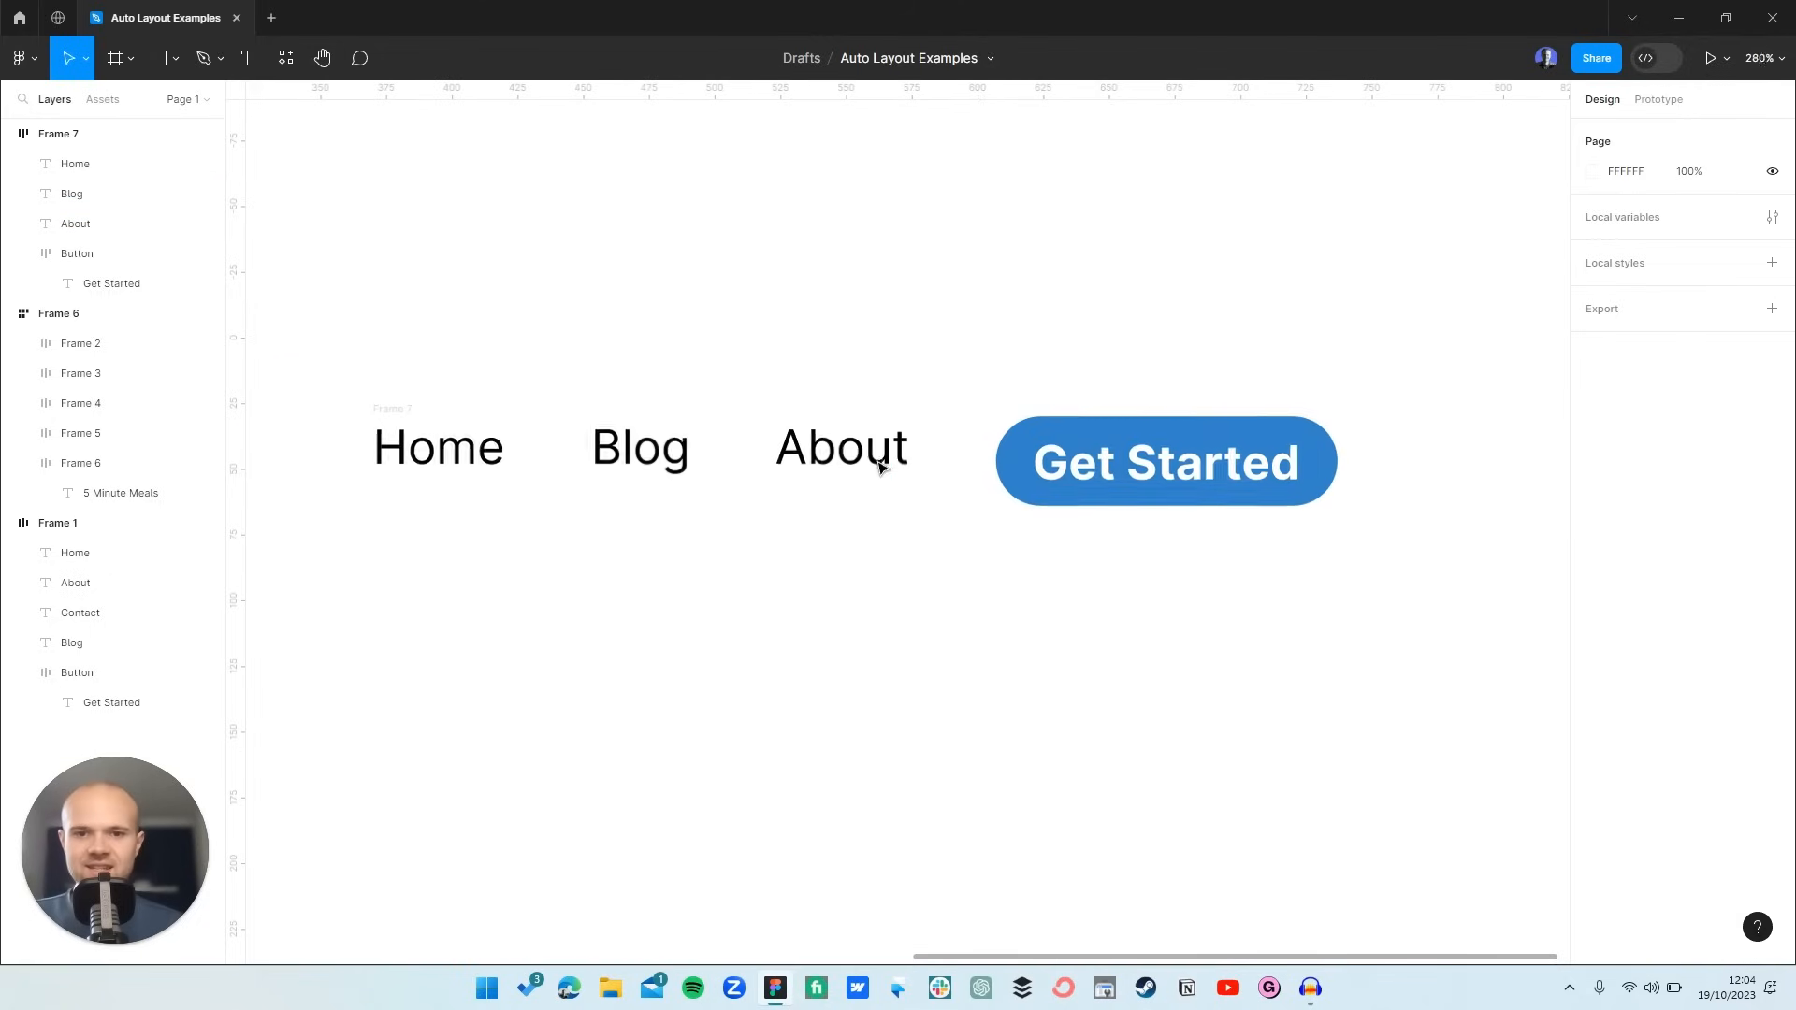
- Retype the new button's text as Get Started
left_click(401, 409)
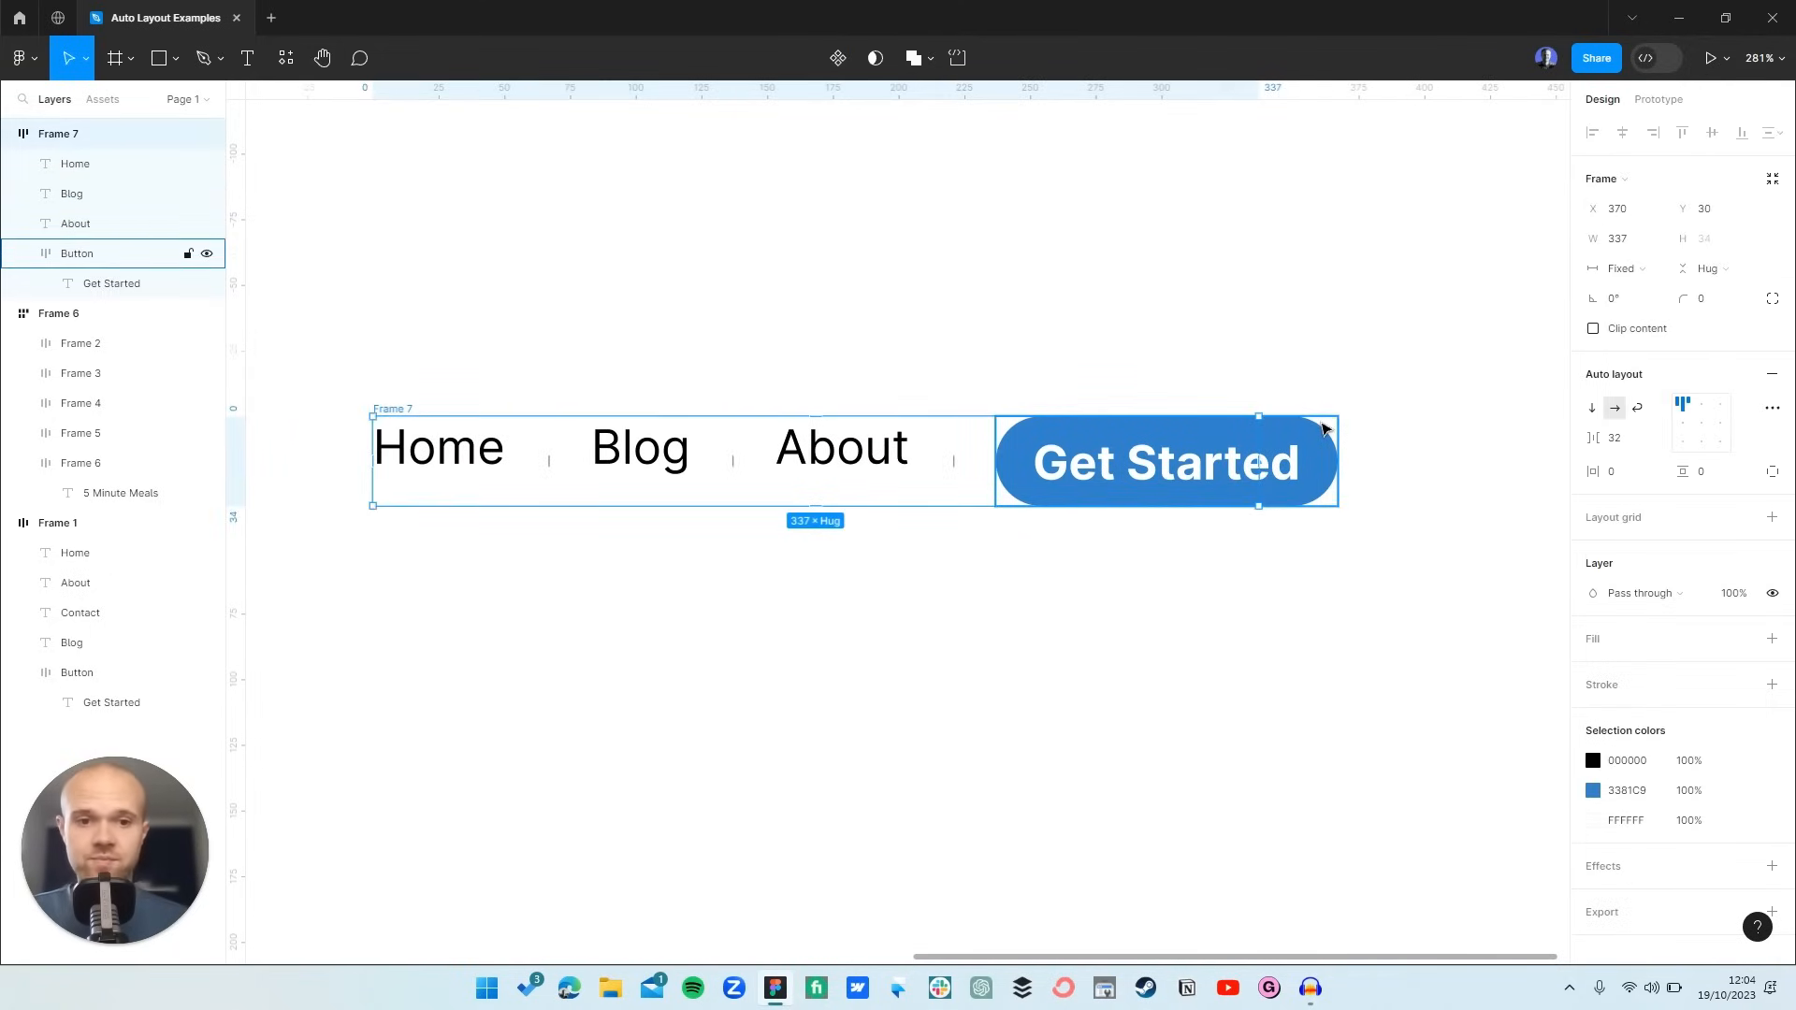
double_click(1177, 465)
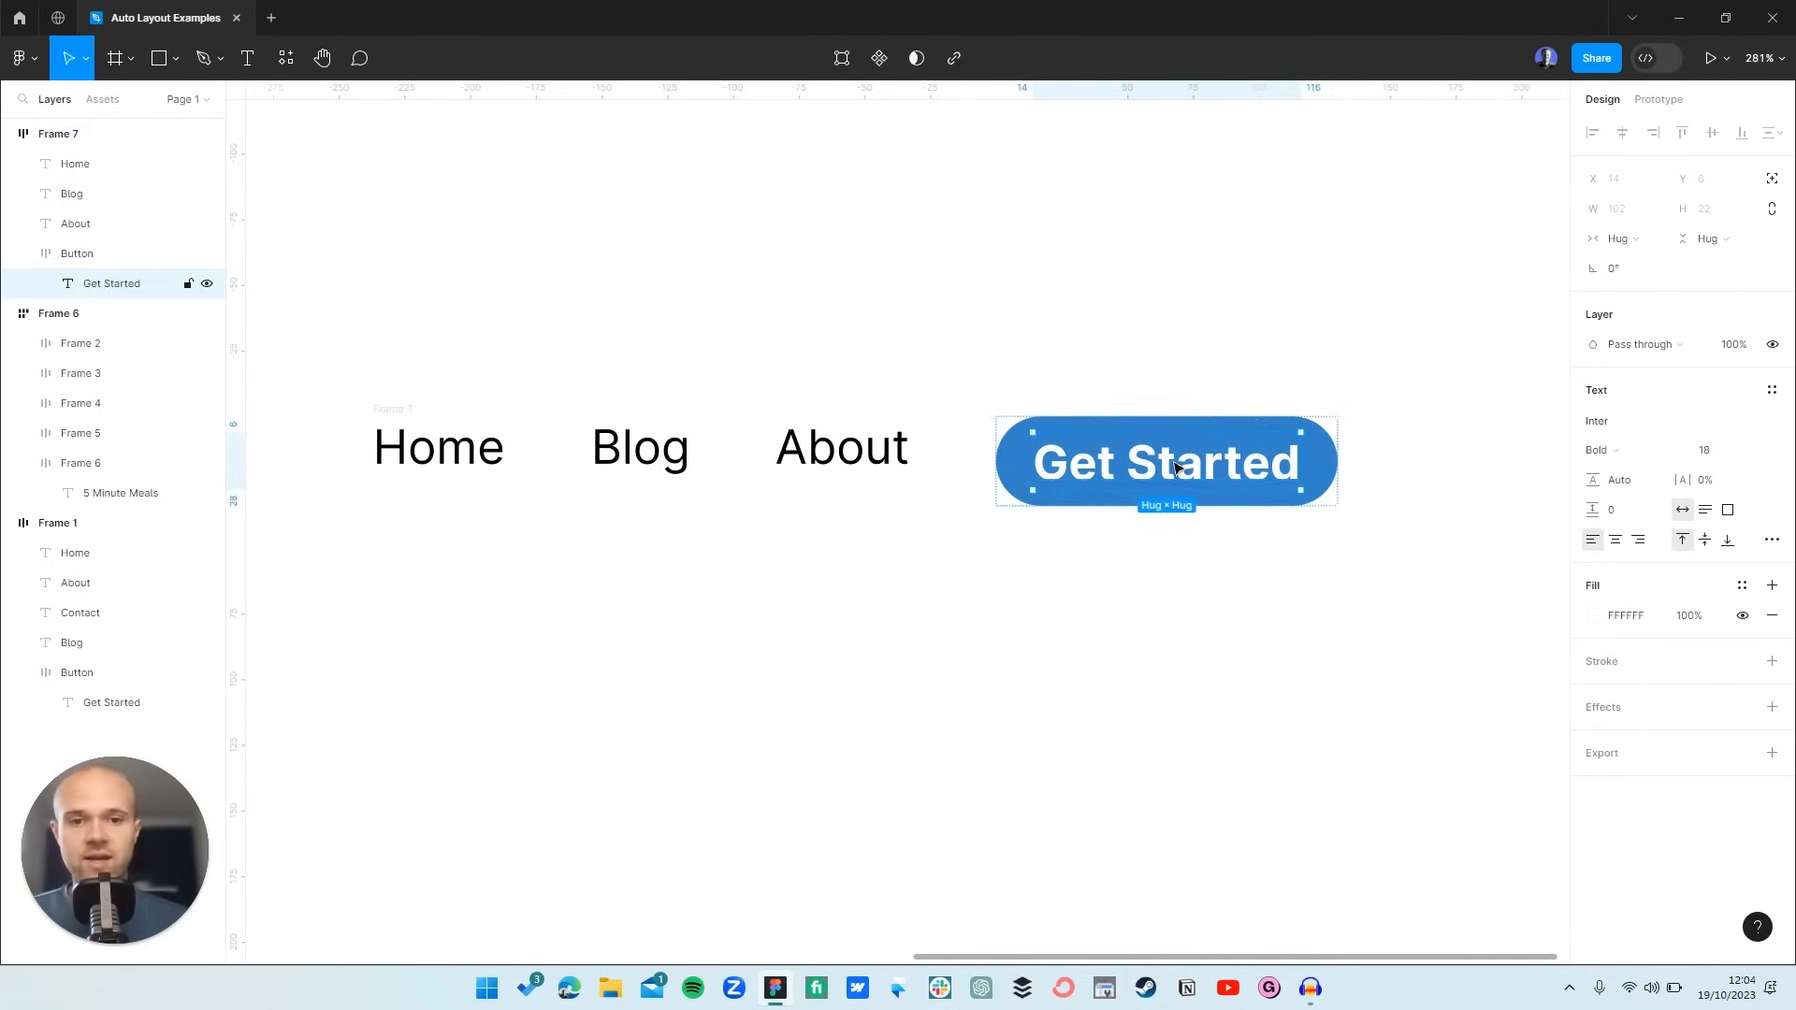
double_click(1177, 466)
left_click(1177, 466)
key("ctrl+a")
type("Get ")
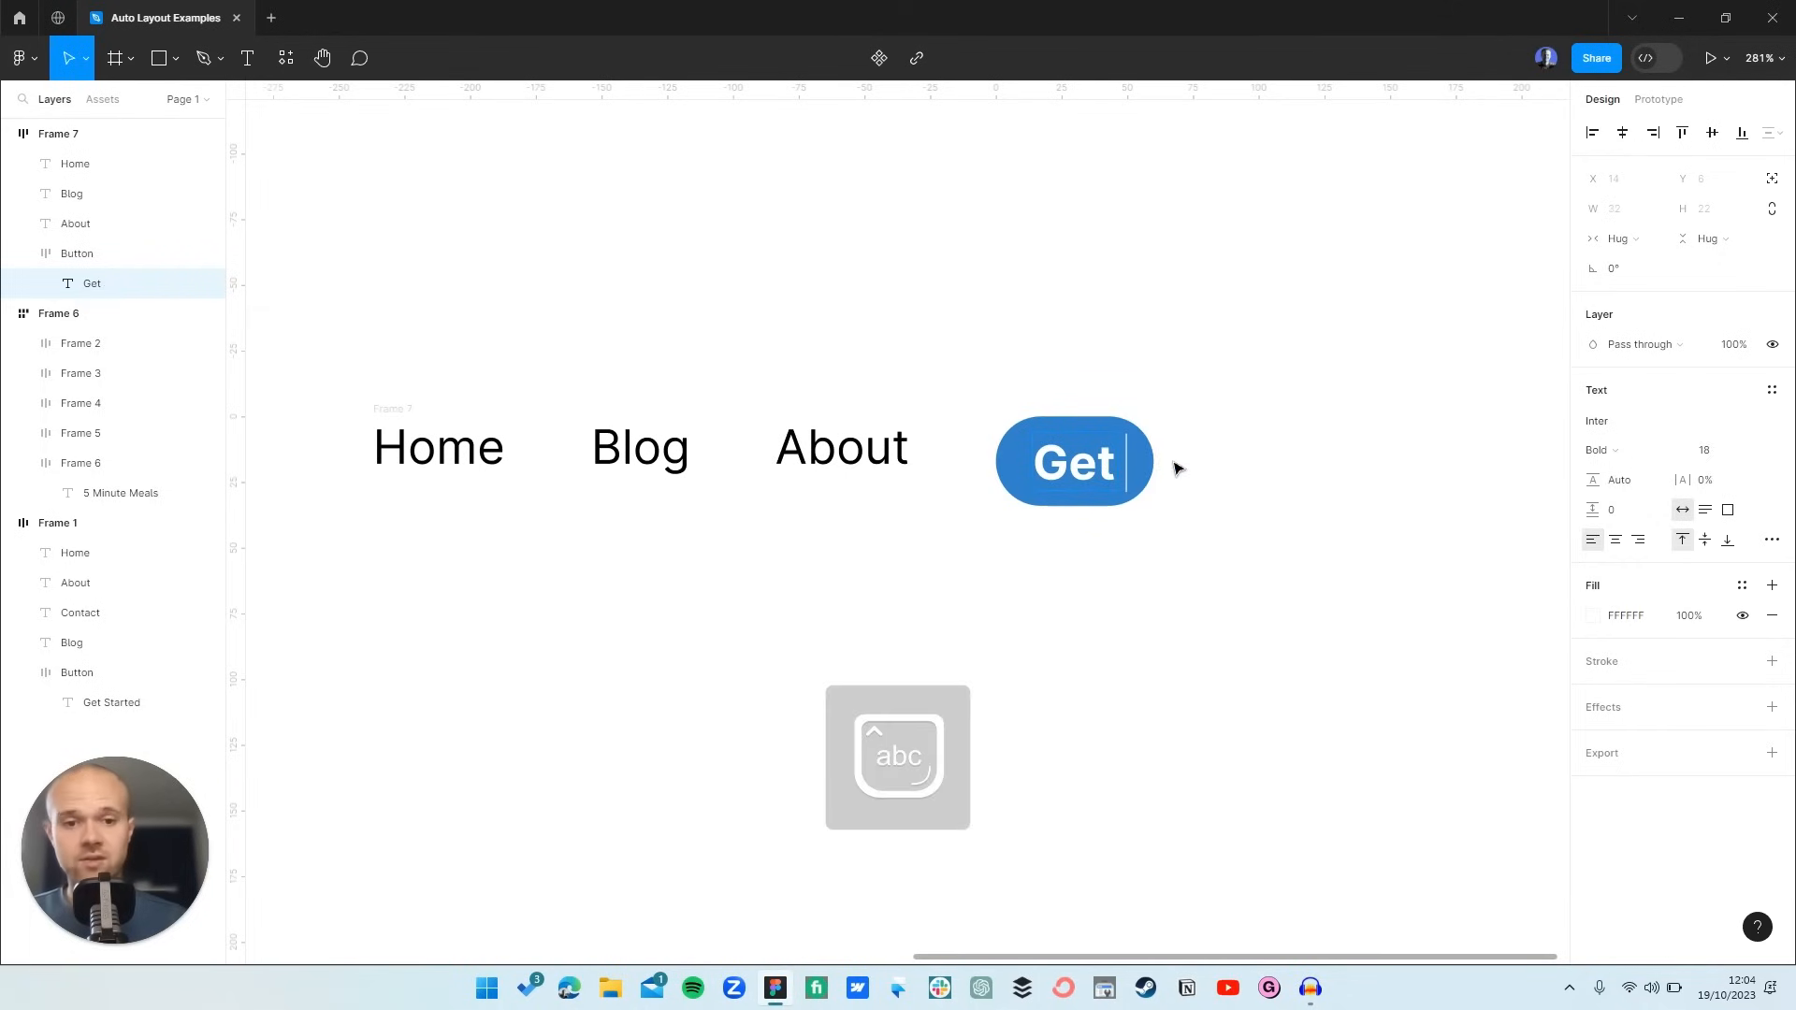
type("Start")
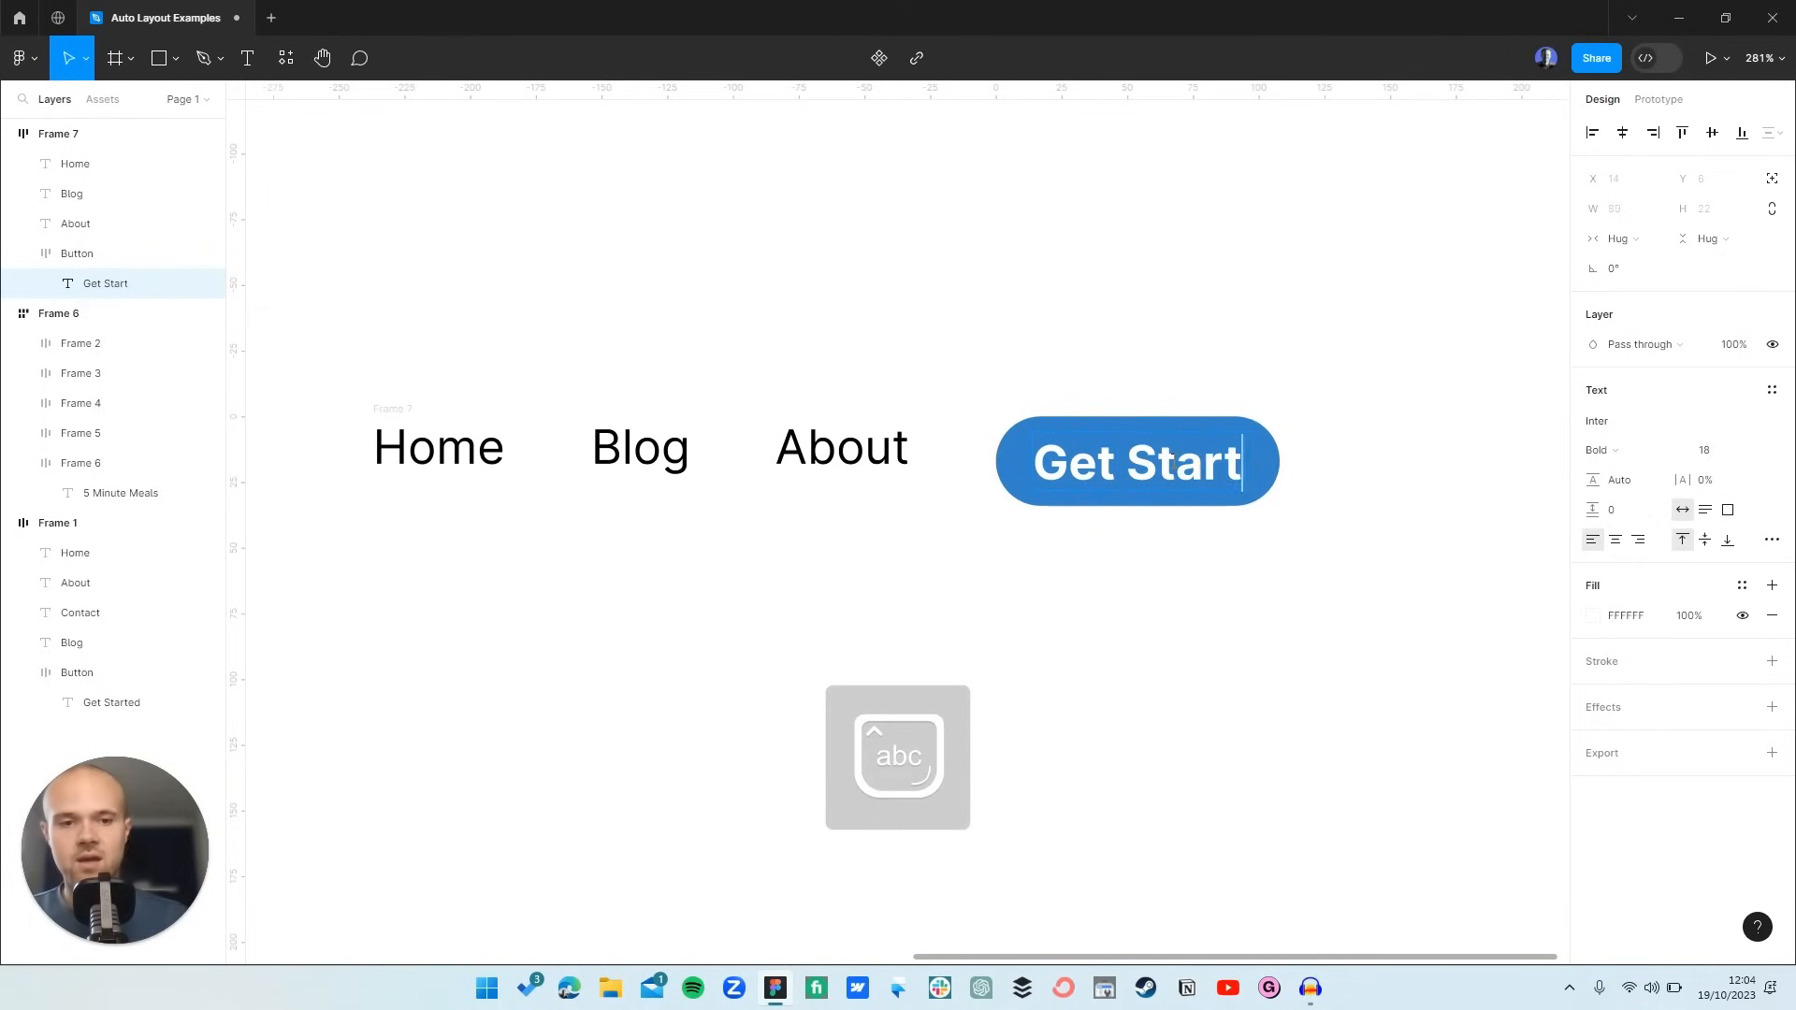
type("ed")
left_click(1069, 346)
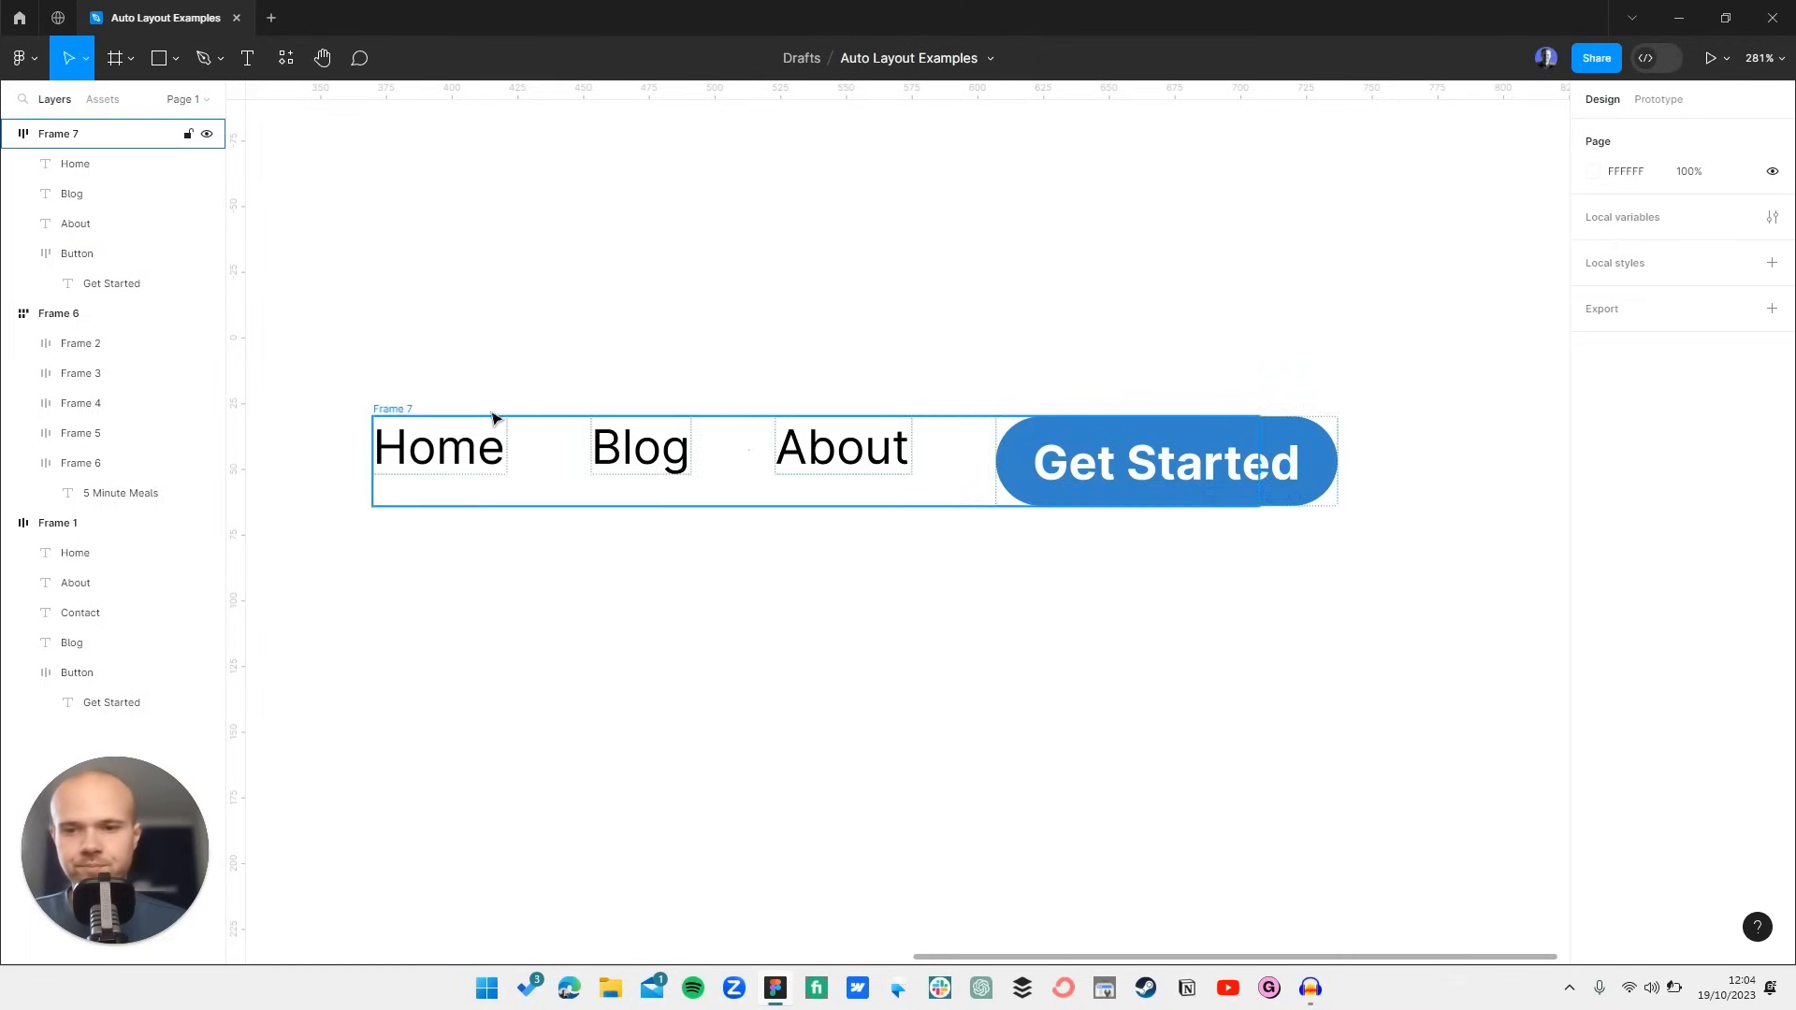
- Centre Frame 7's items vertically, trying left, centre and right alignment and returning to left
left_click(391, 418)
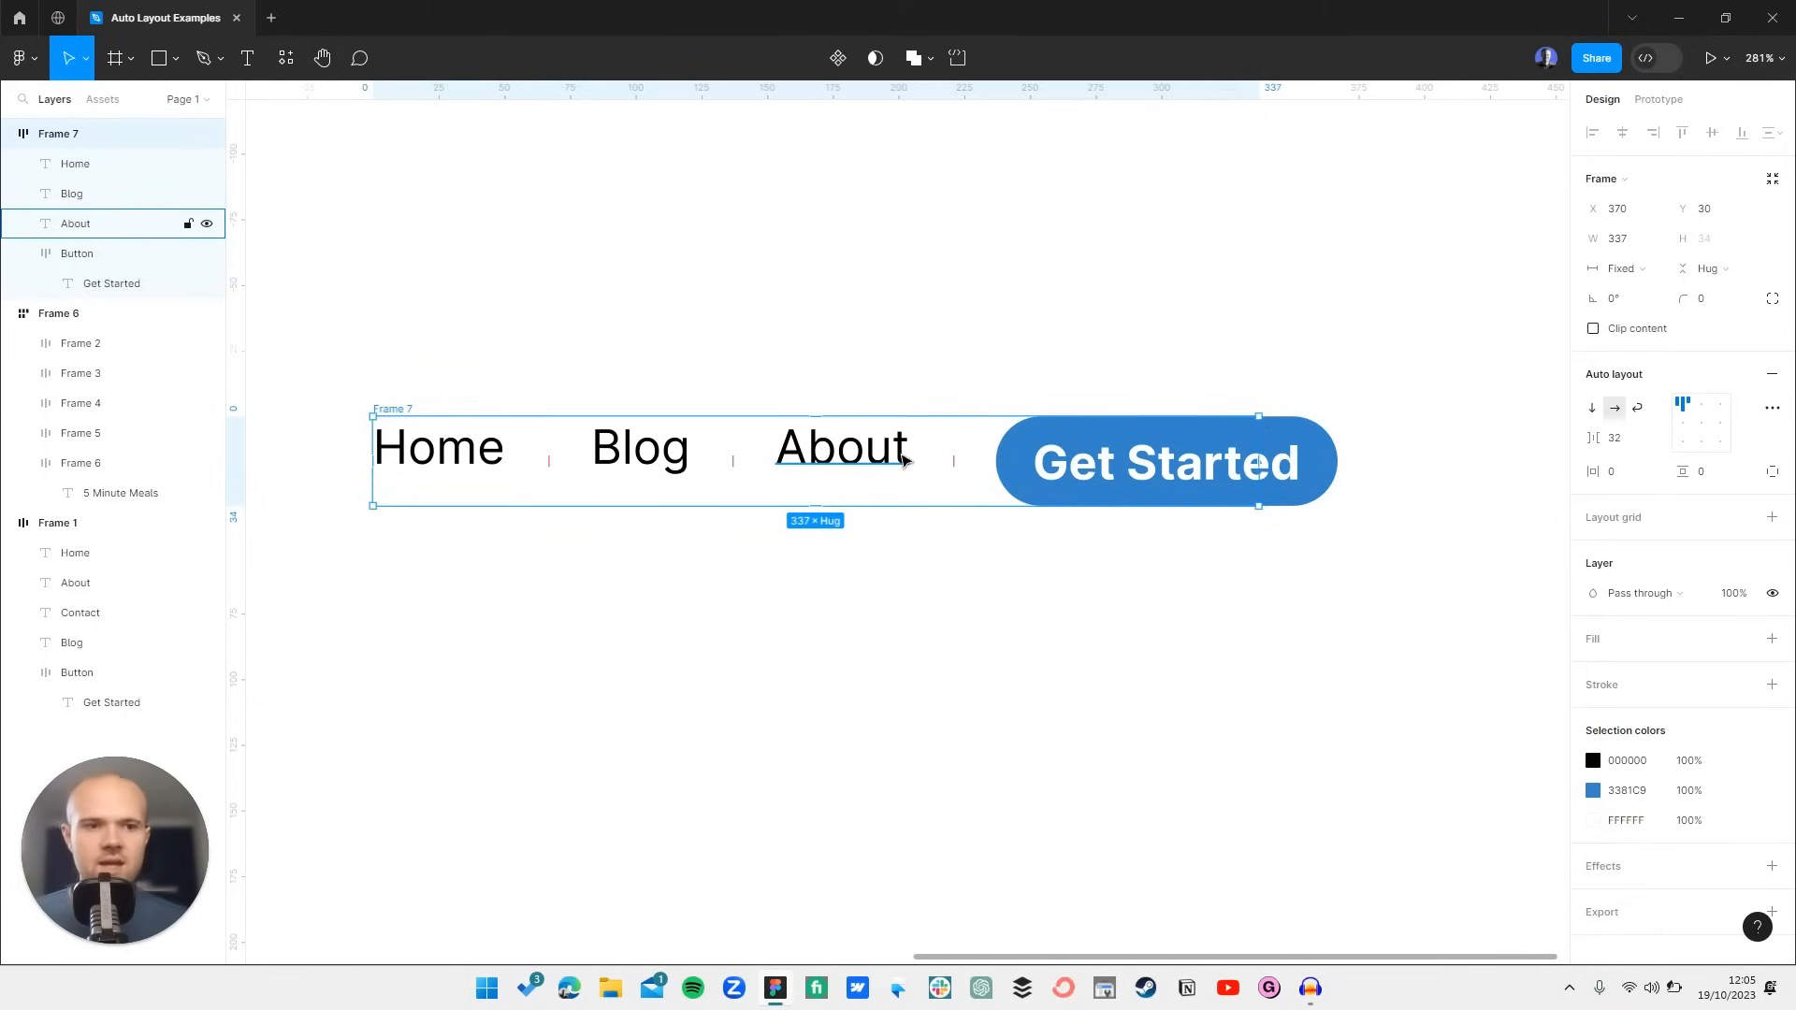
left_click(1682, 429)
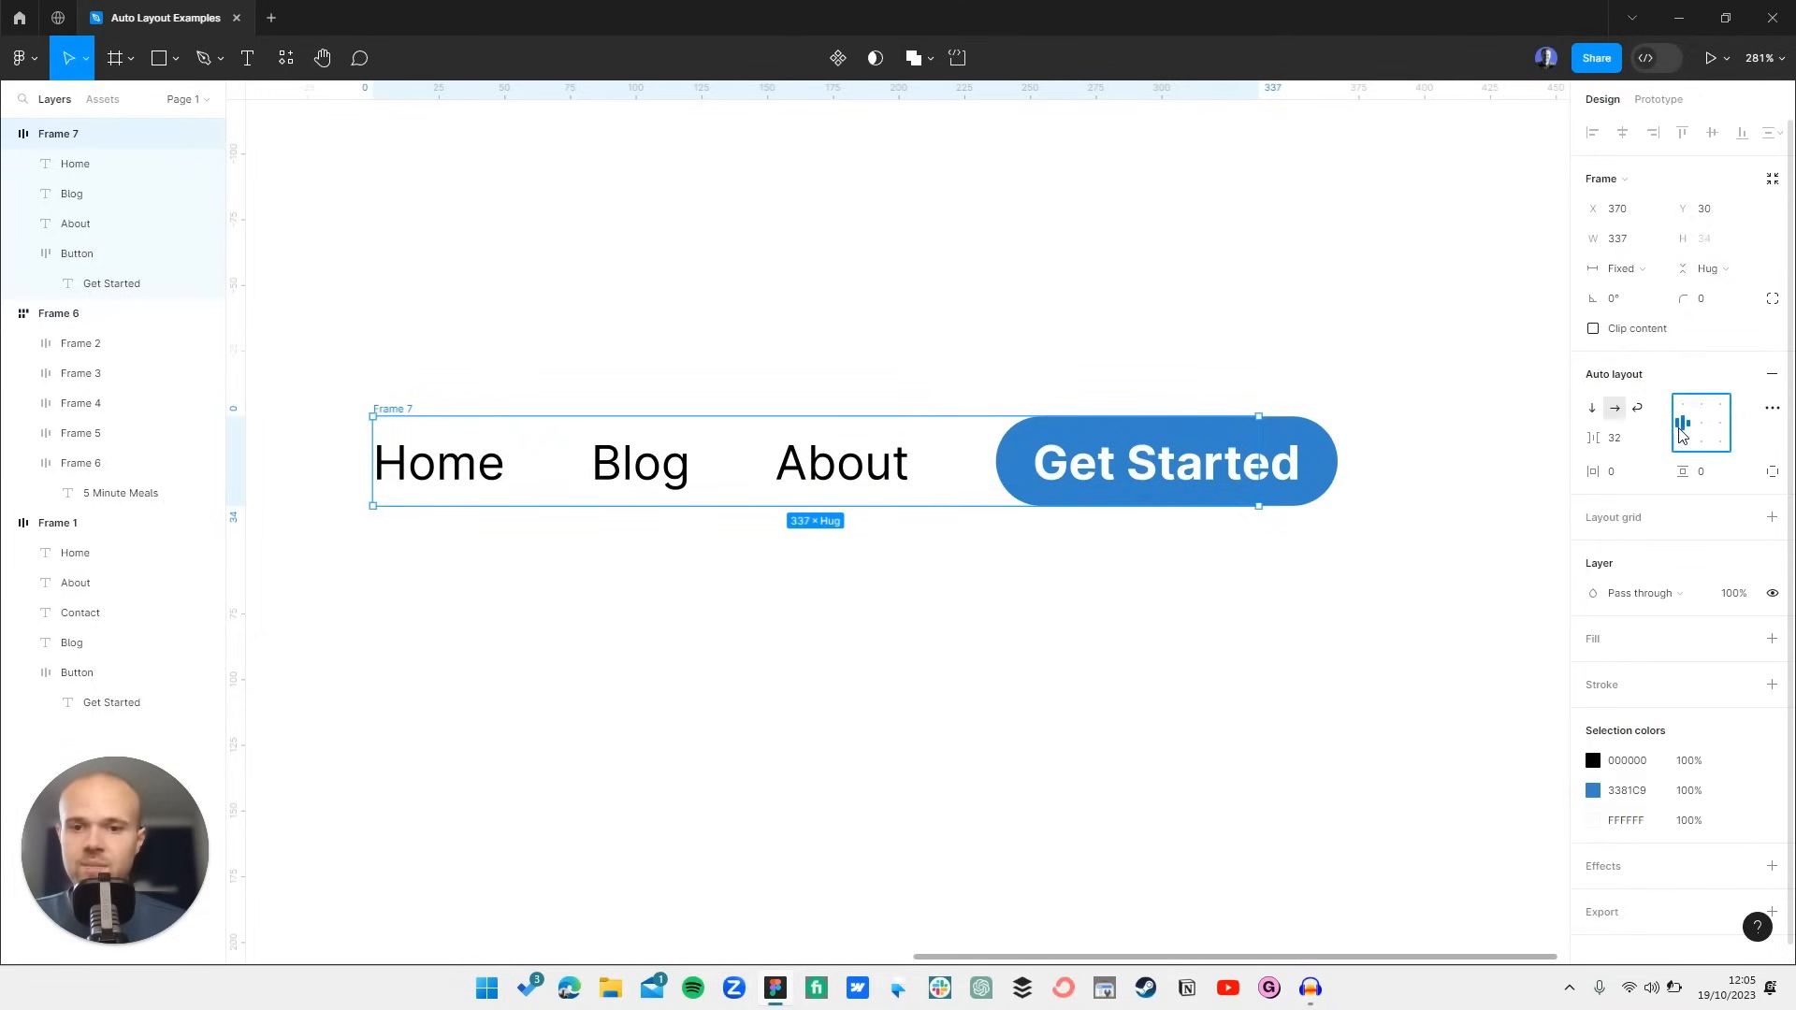
left_click(1701, 425)
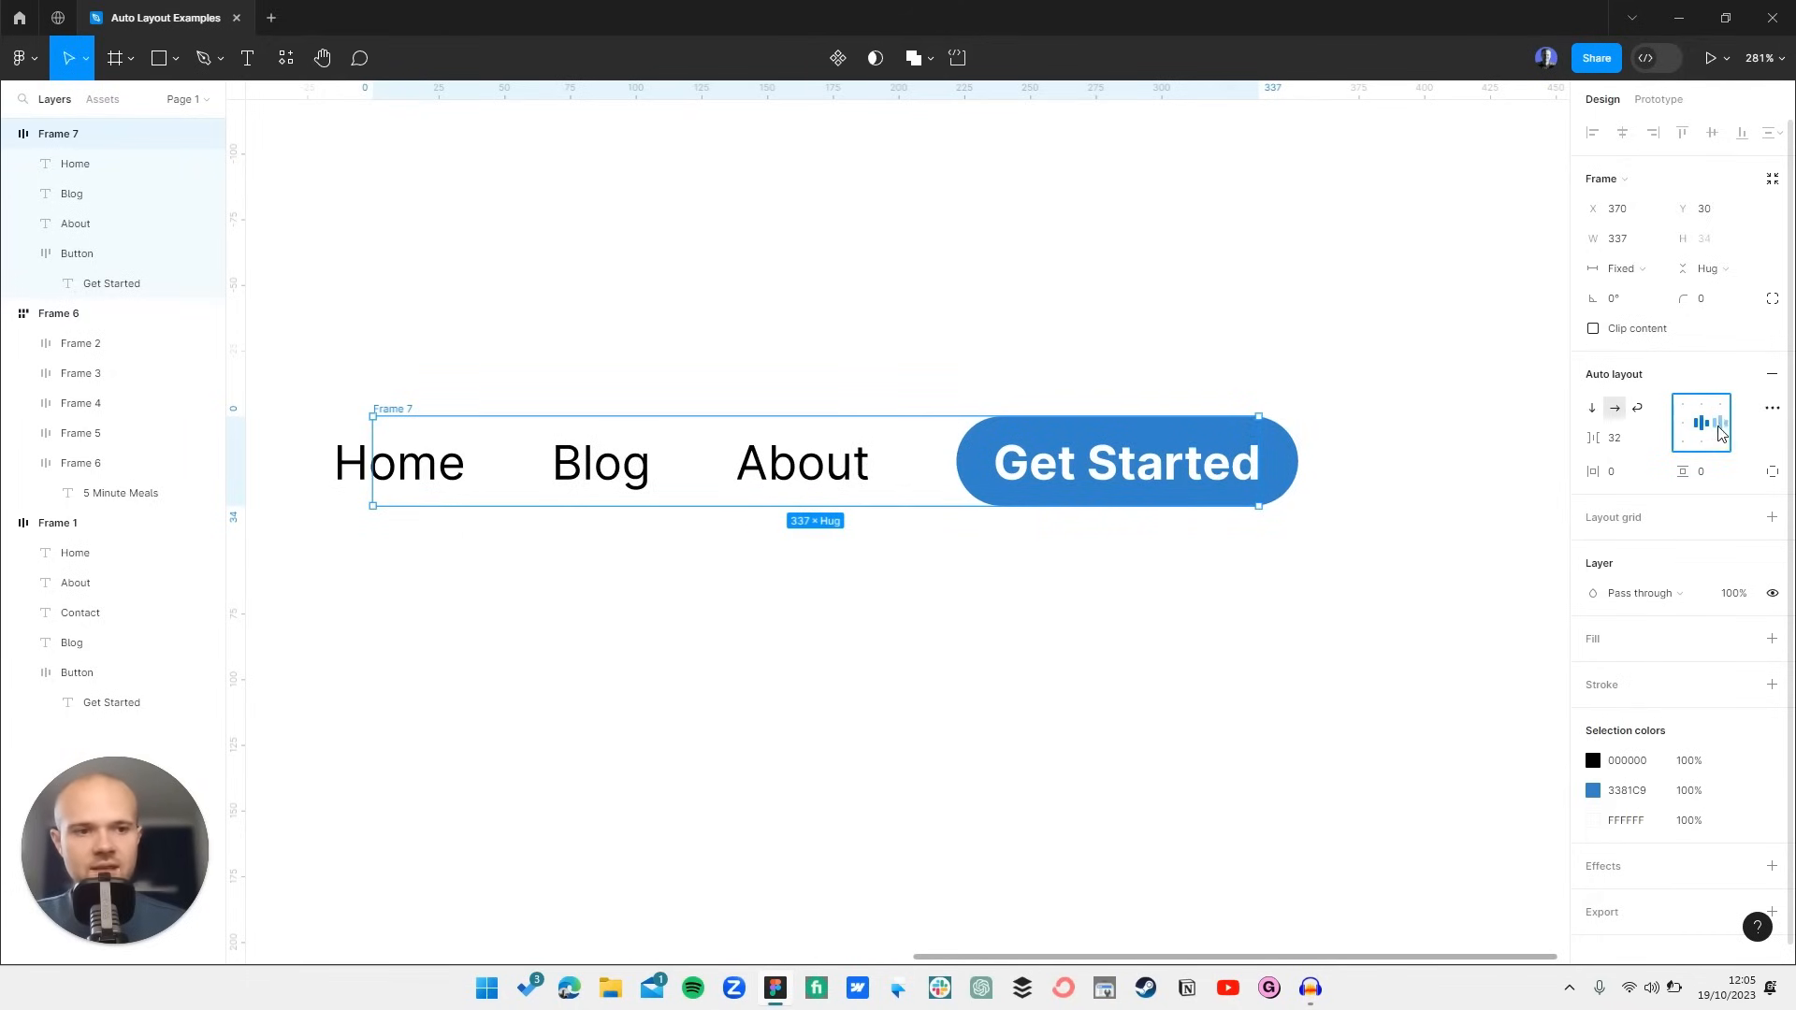
left_click(1721, 425)
left_click(1683, 426)
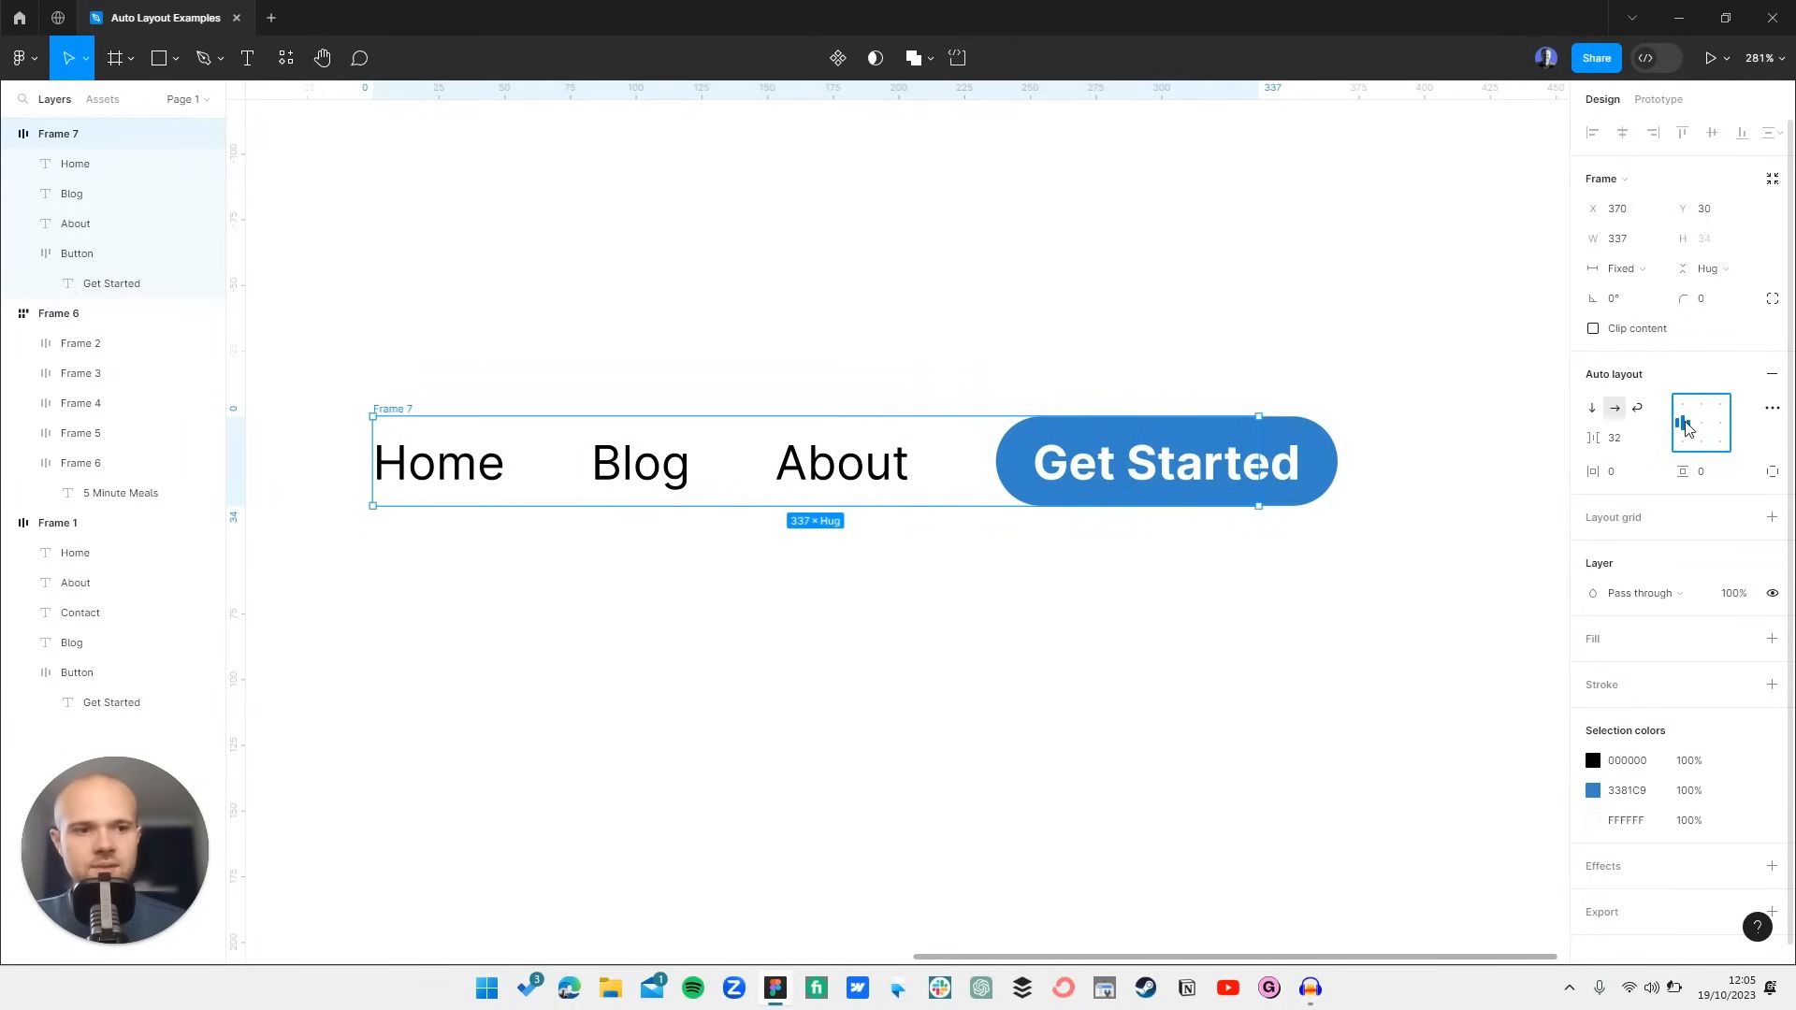
left_click(1704, 426)
left_click(1723, 423)
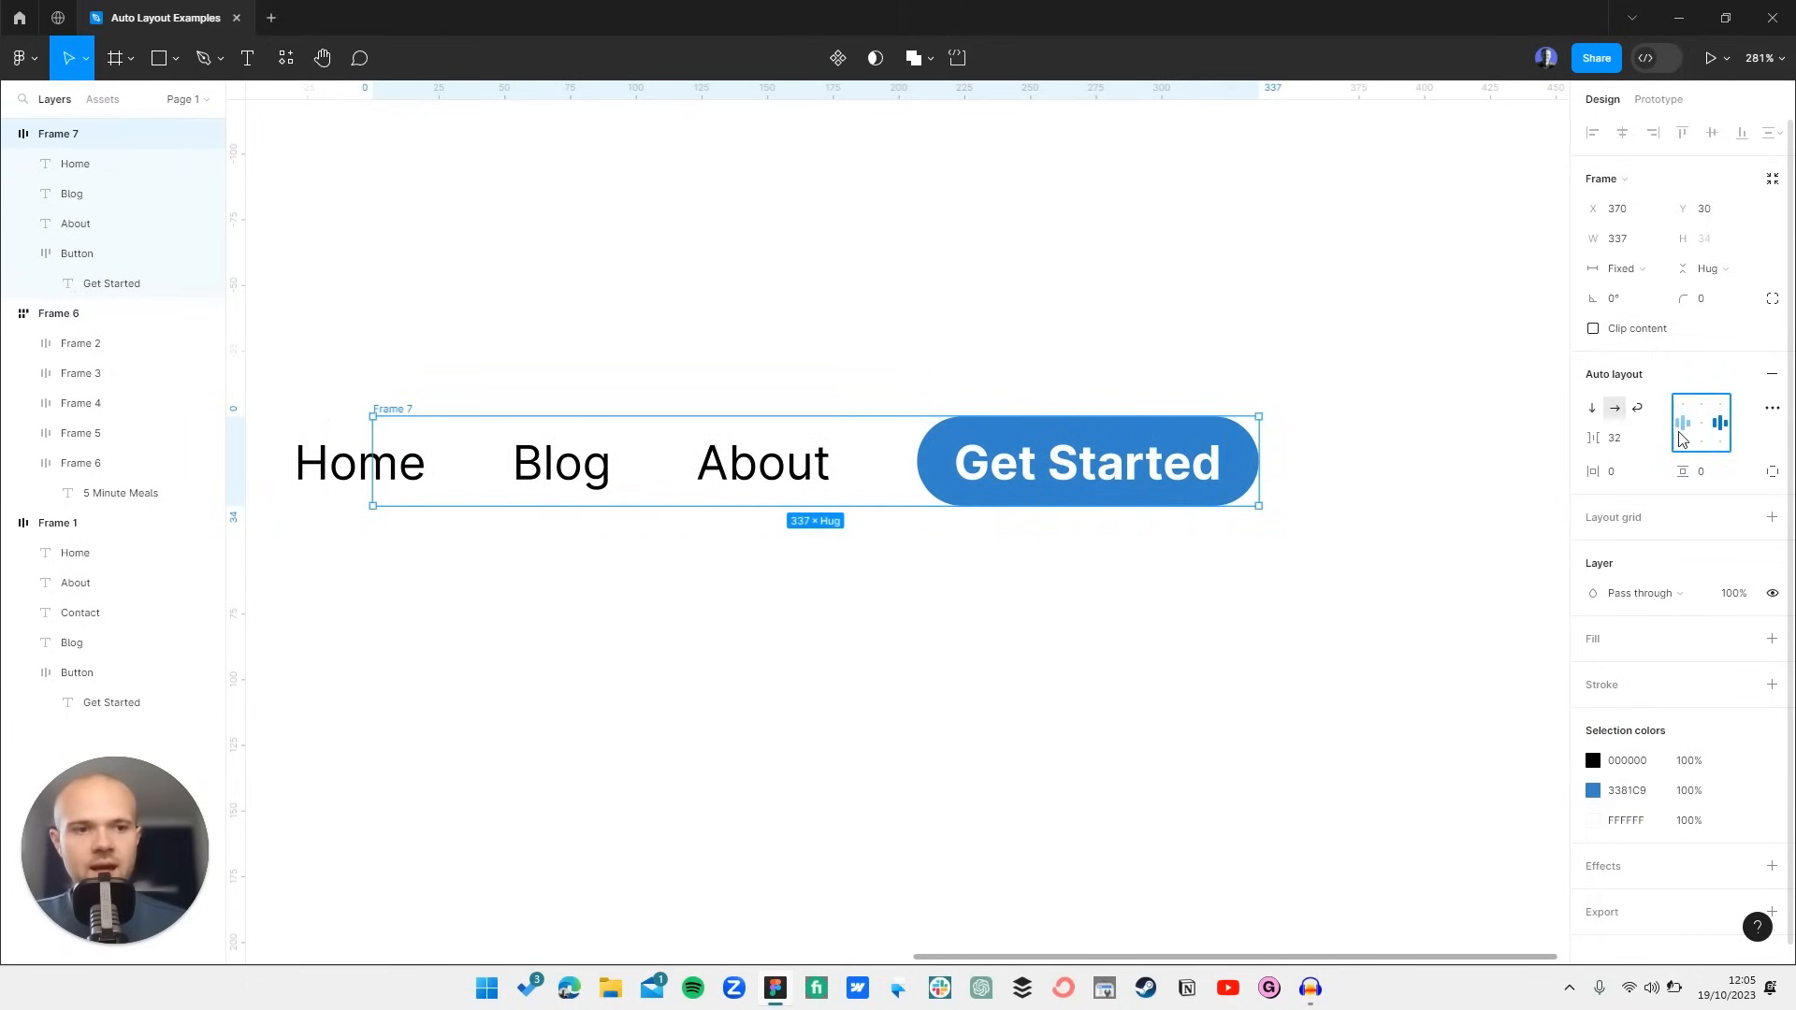
left_click(1681, 432)
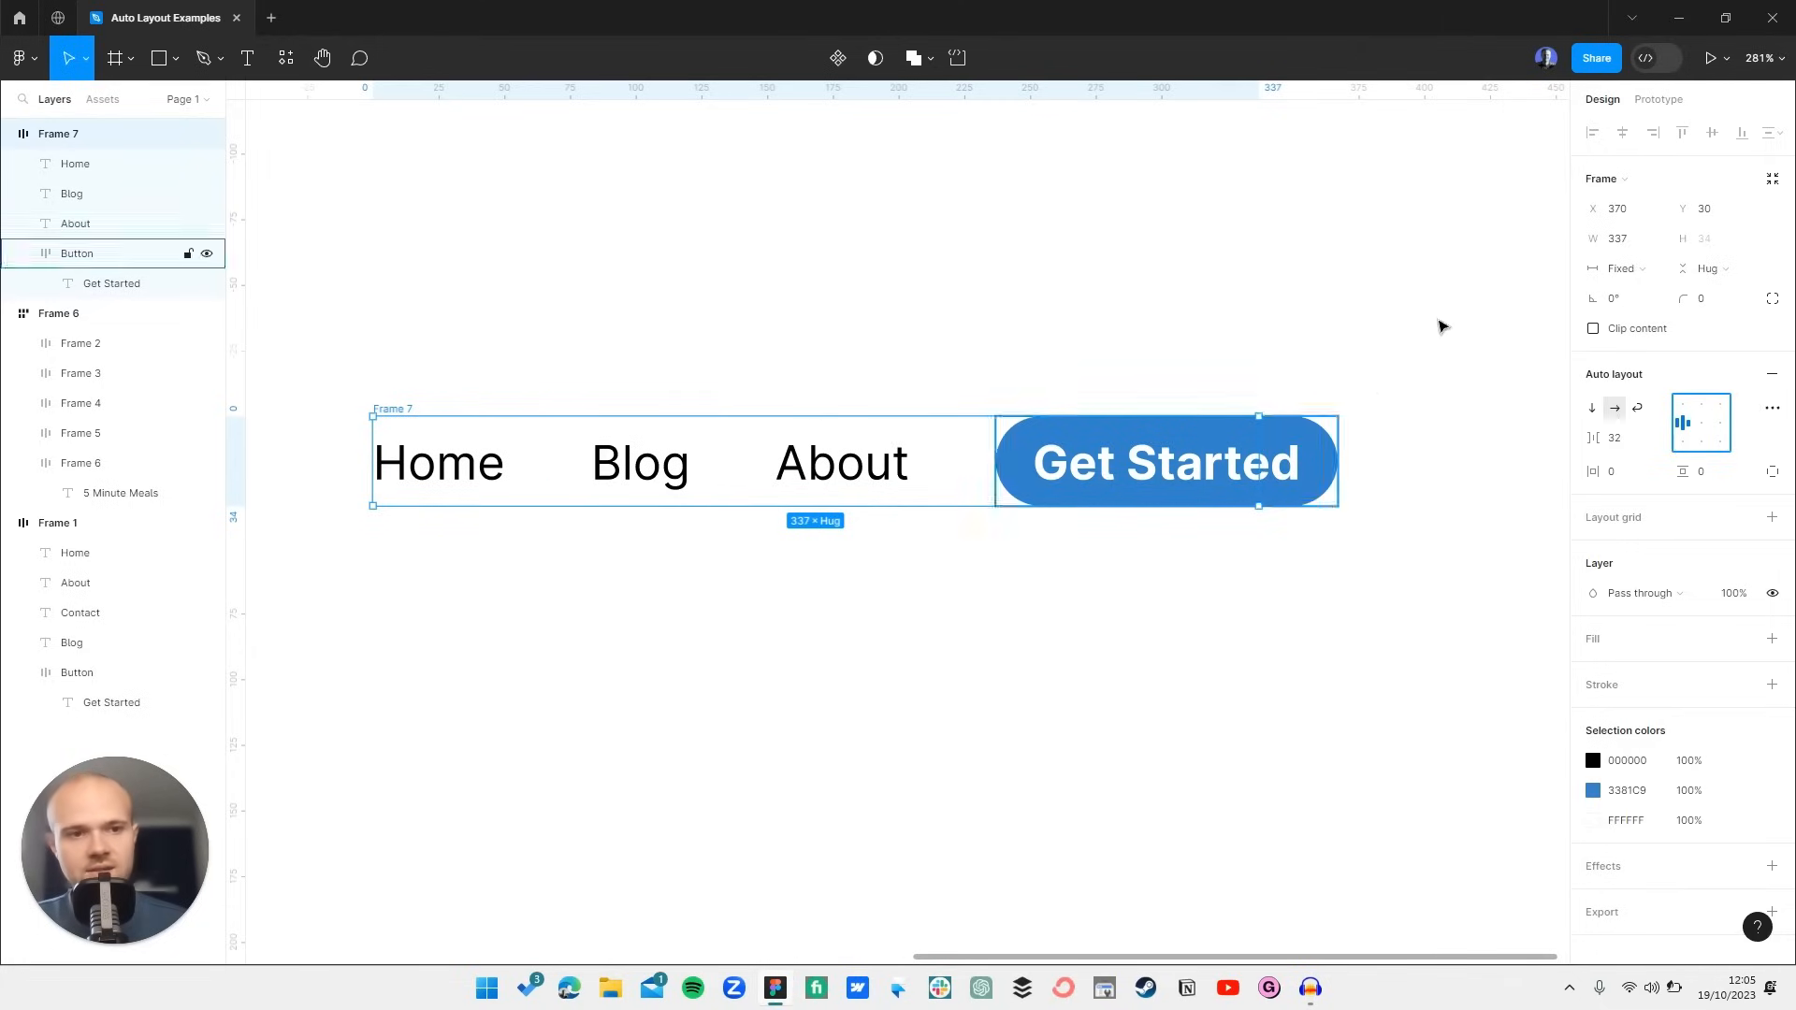
- Set Frame 7's horizontal resizing to hug contents
left_click(1619, 269)
left_click(1623, 291)
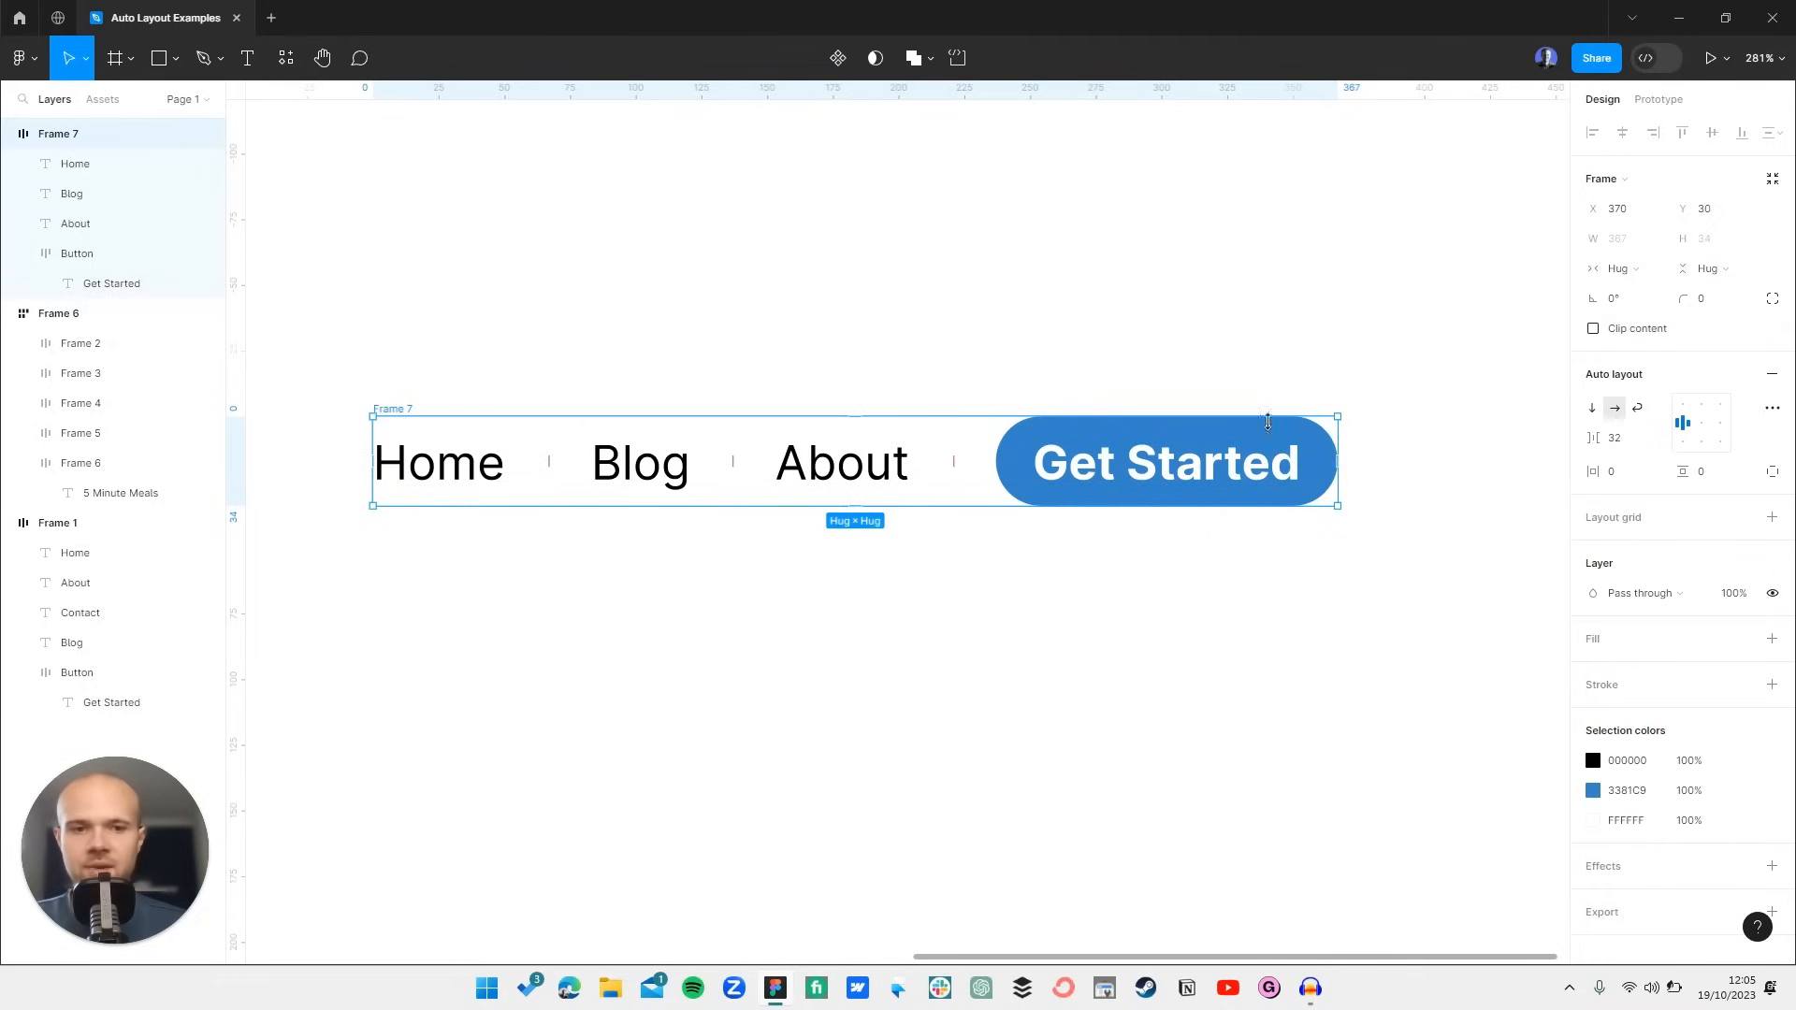
scroll(1370, 434, "down", 5)
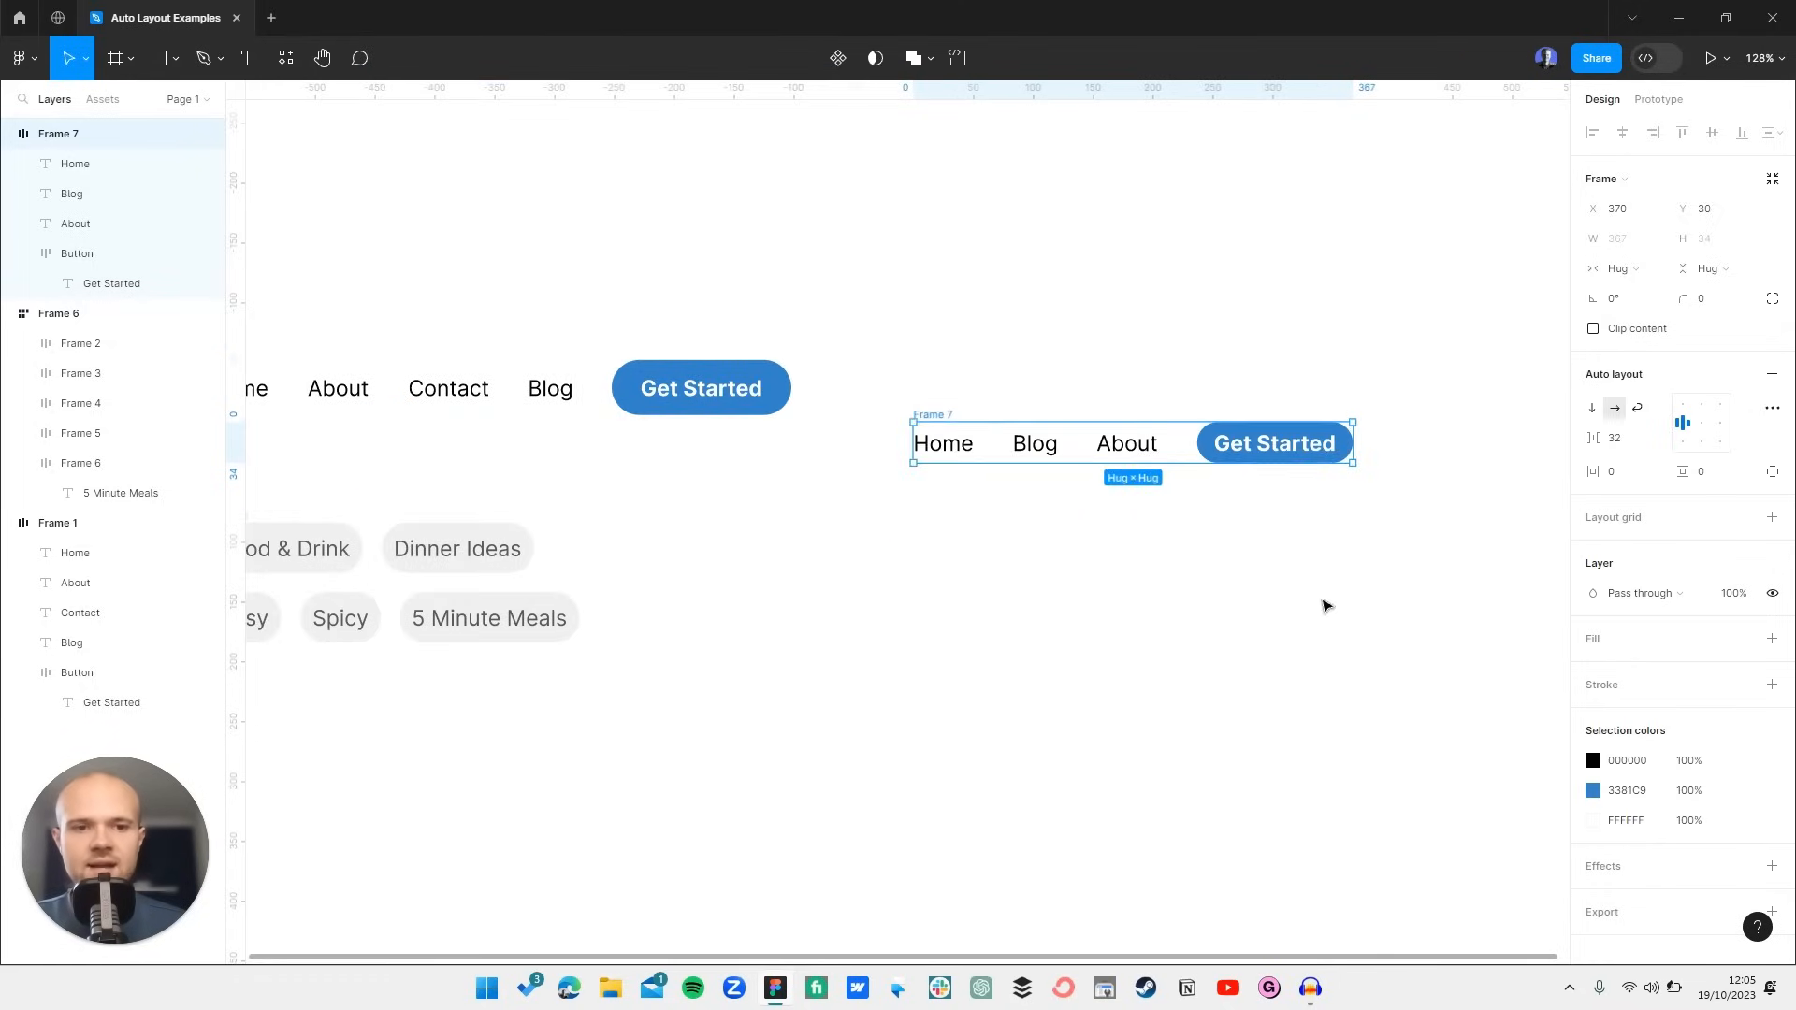
left_click(1280, 441)
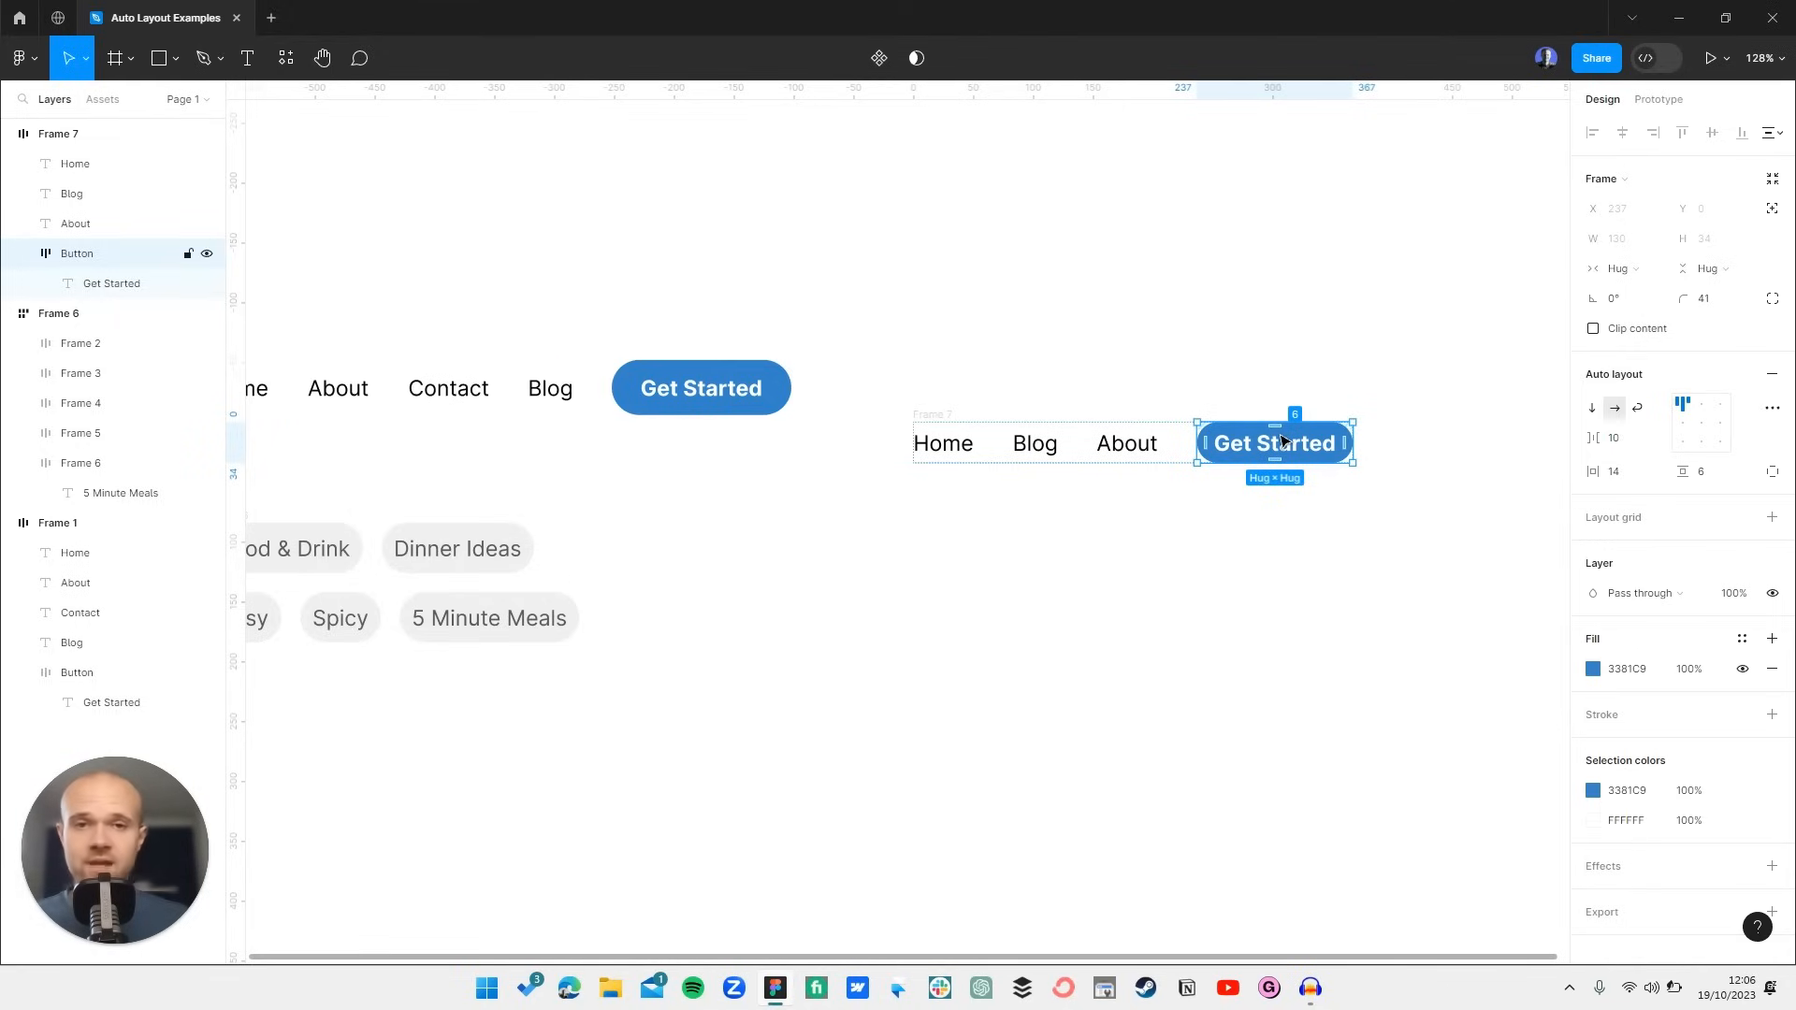
left_click(896, 391)
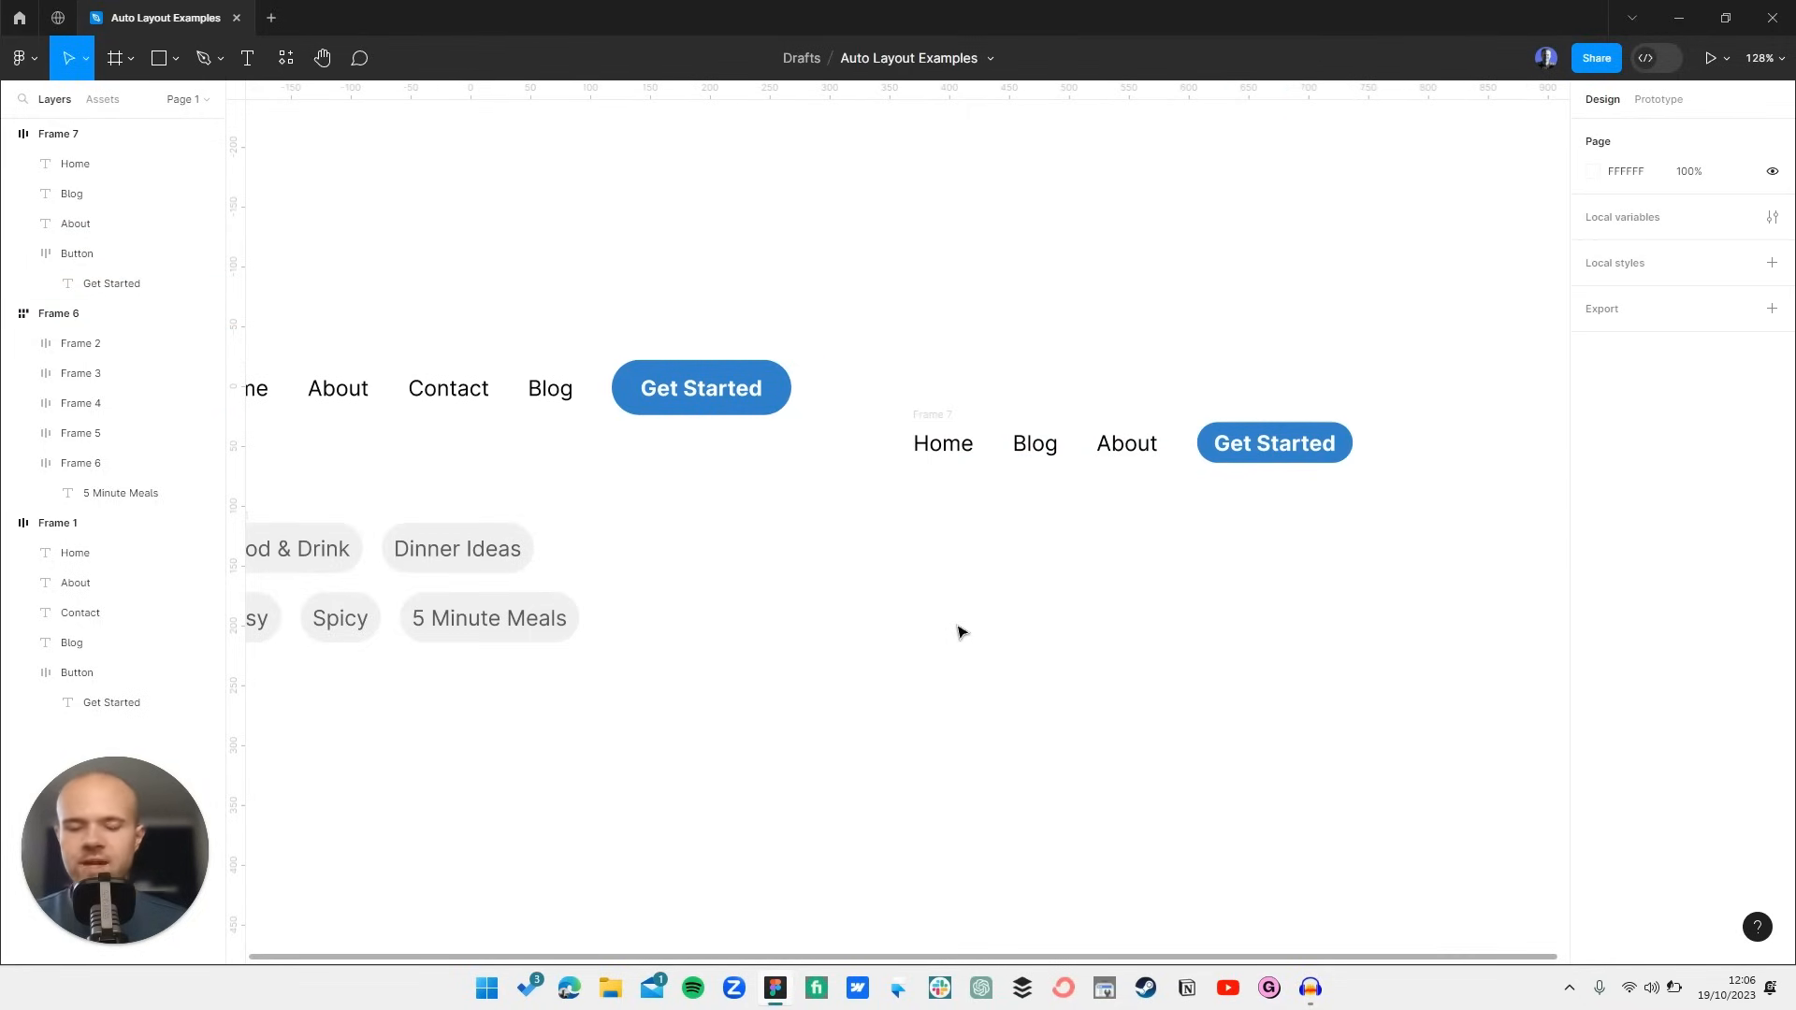
- Duplicate Frame 7 directly below the original, and delete the Home, Blog and About texts from the copy
left_click(941, 417)
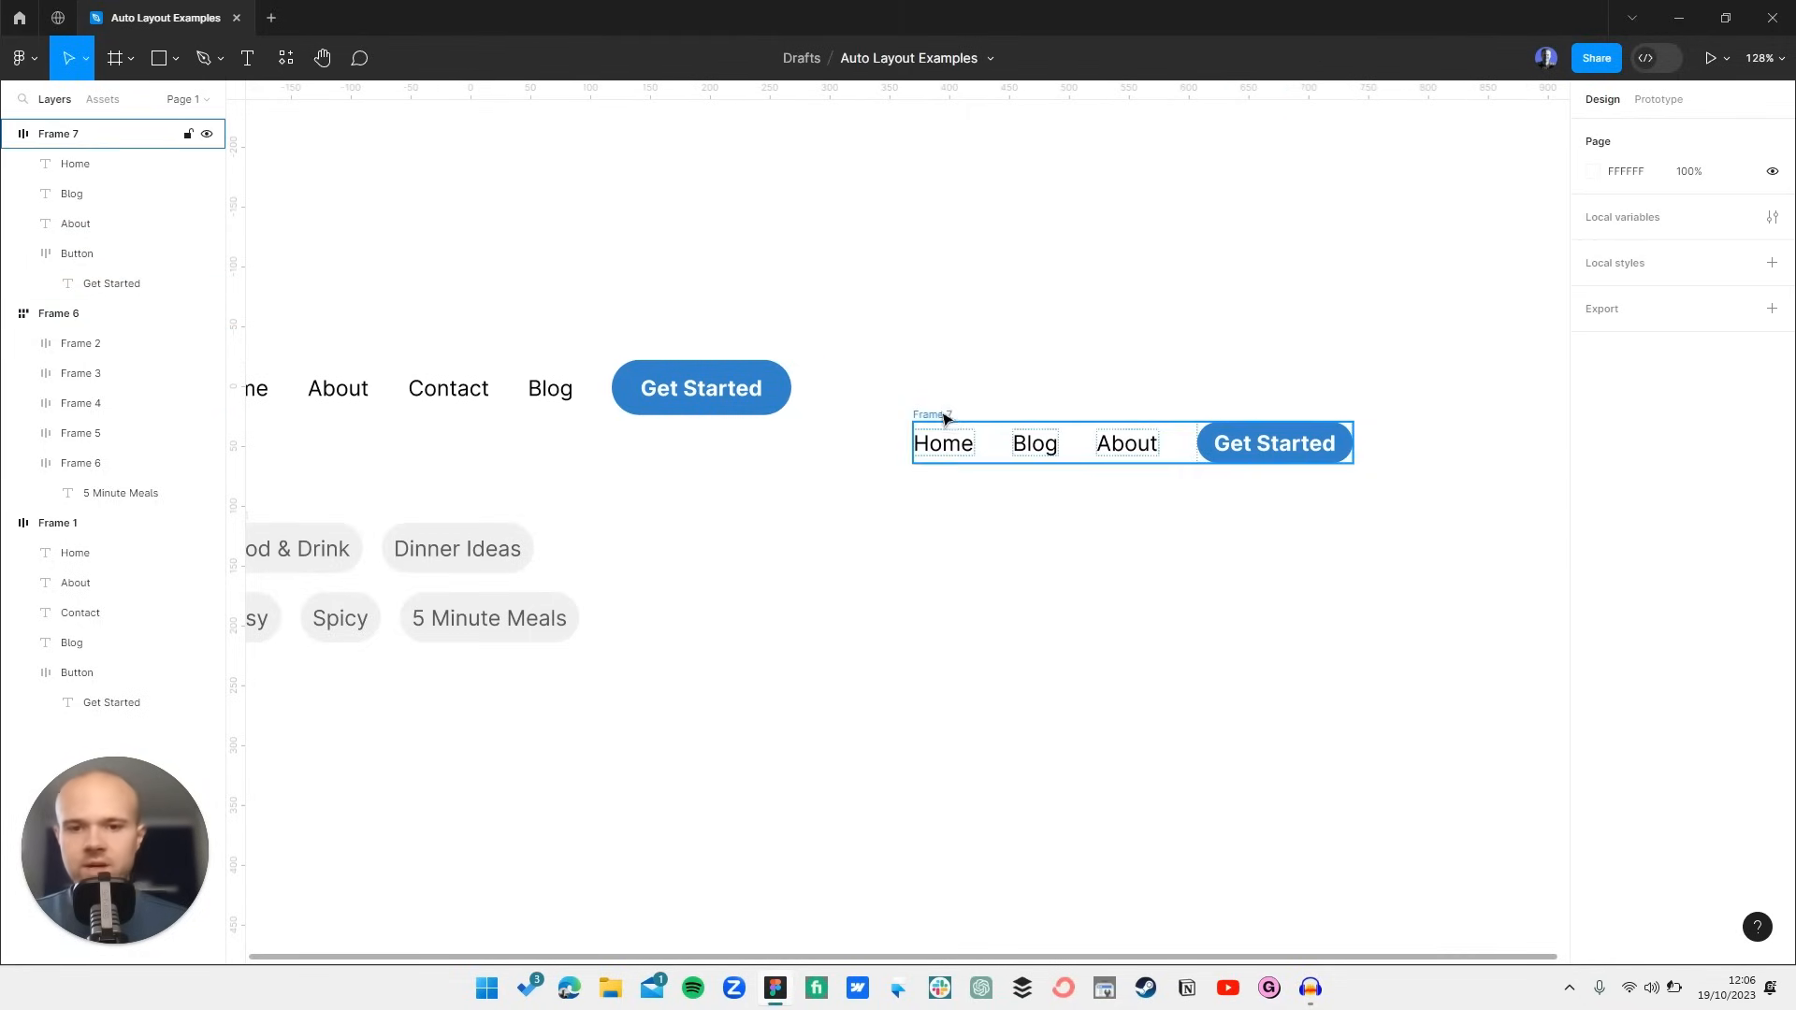
left_click_drag(945, 417, 946, 637)
left_click(945, 666)
left_click(1034, 664, "shift")
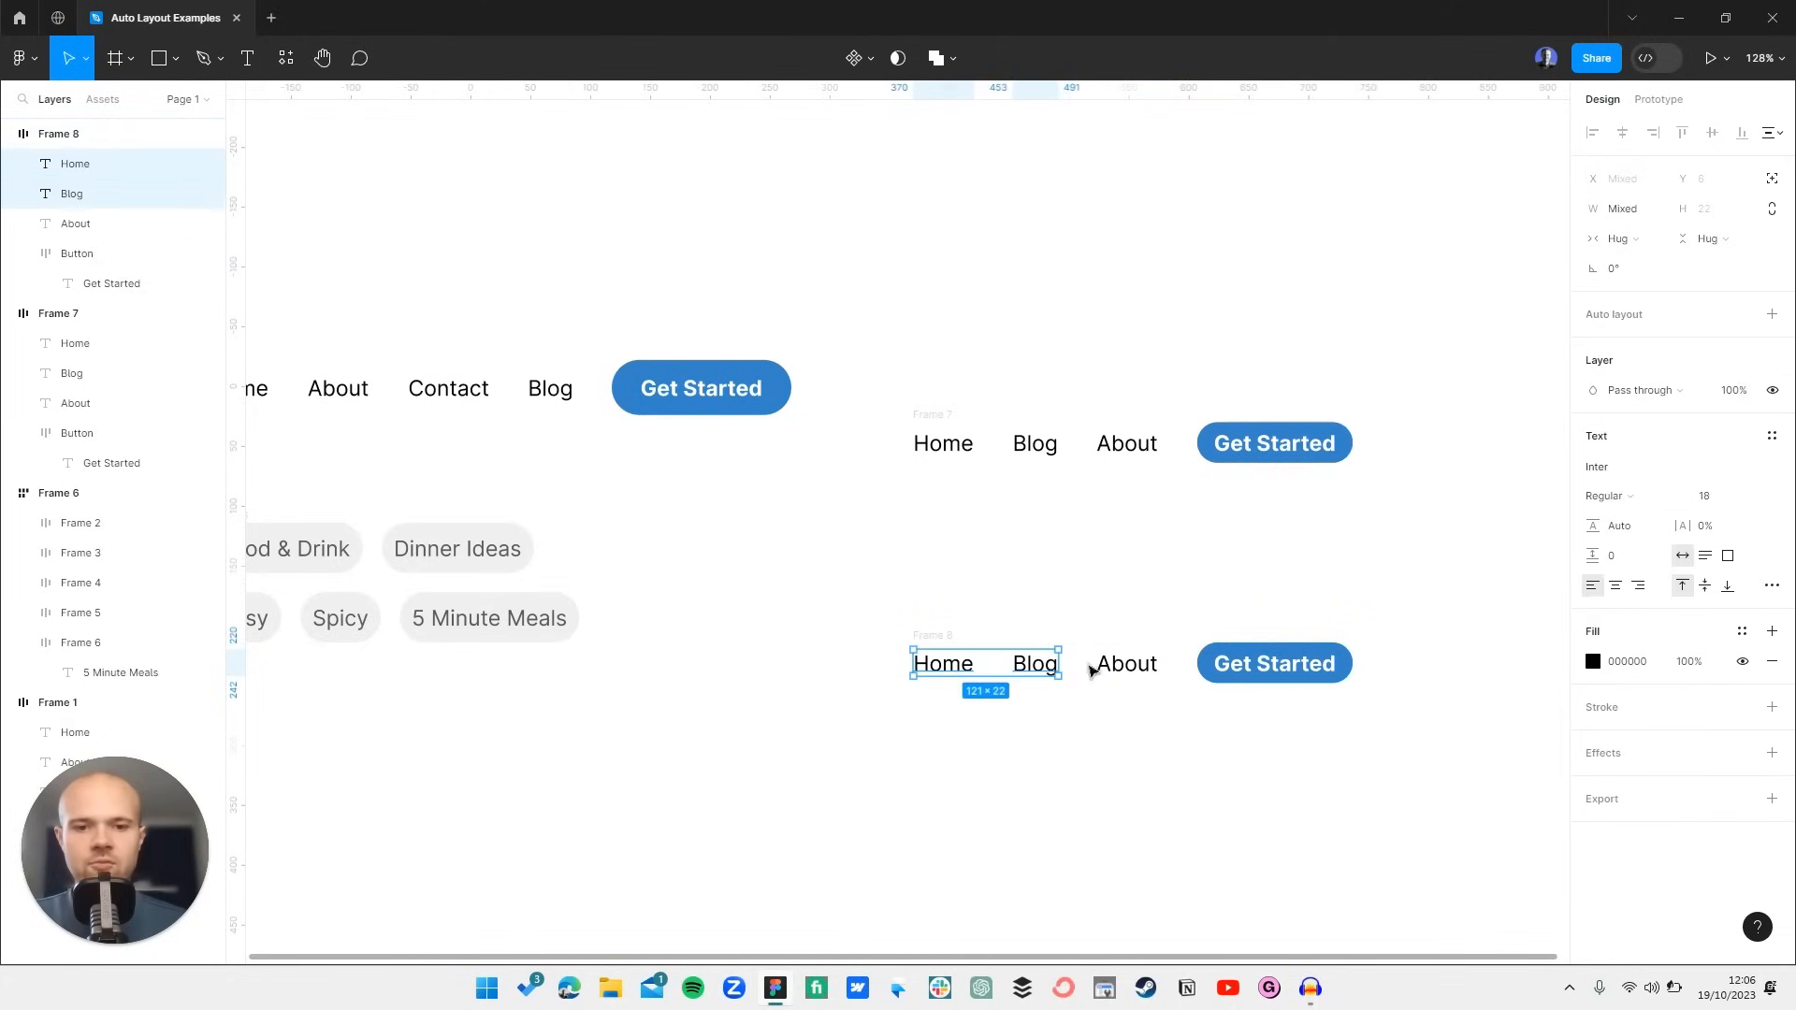
left_click(1134, 666, "shift")
key("Delete")
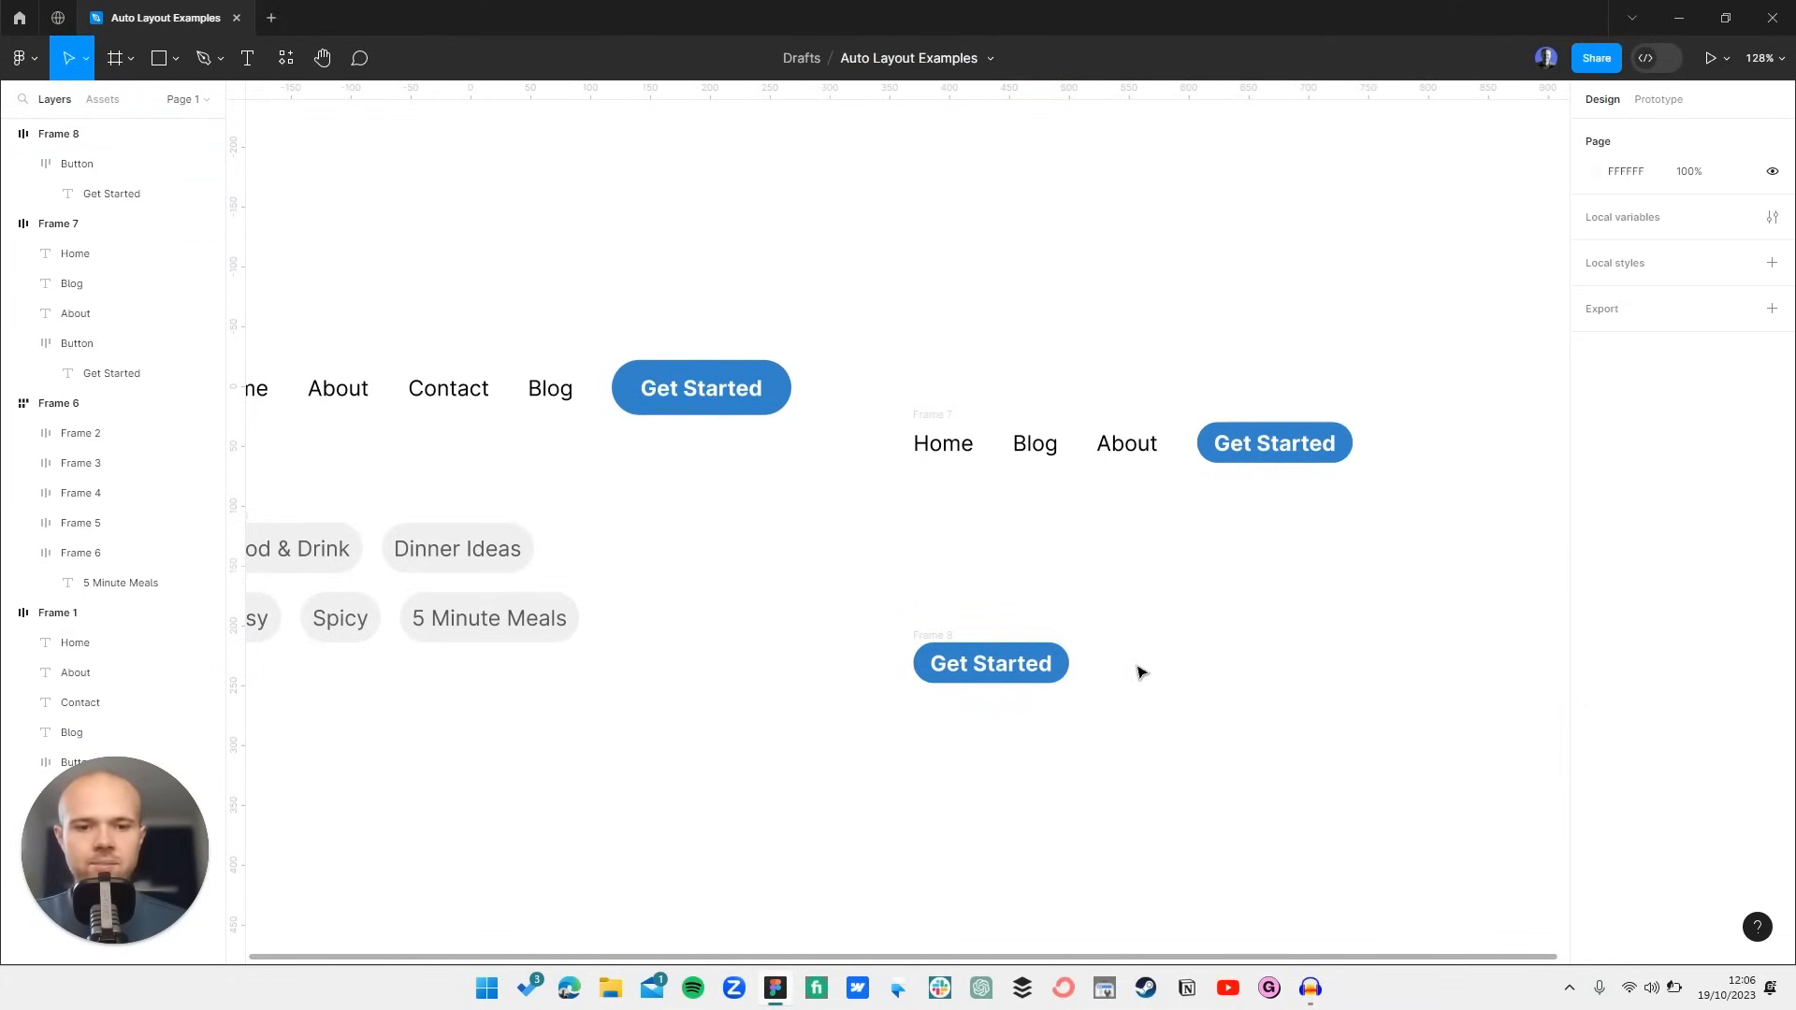
- Enlarge Frame 8 around its Get Started button to about 385 by 138
left_click(930, 636)
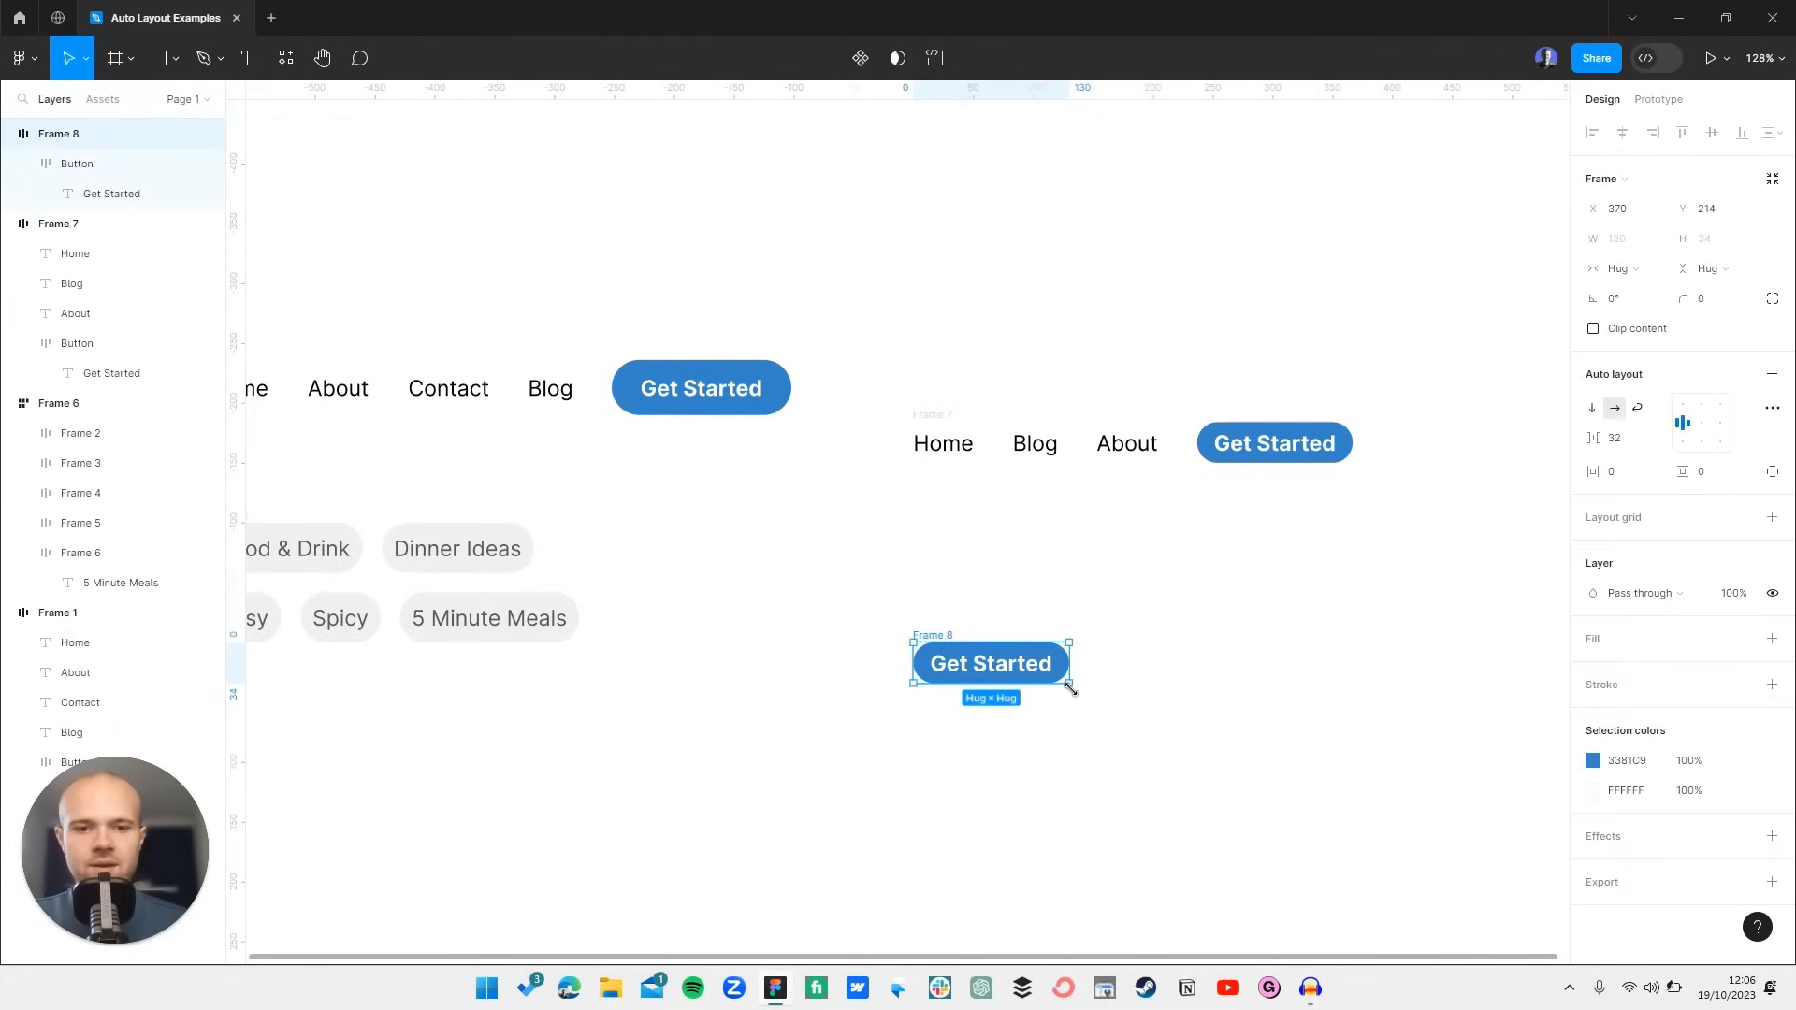
left_click_drag(1069, 683, 1375, 807)
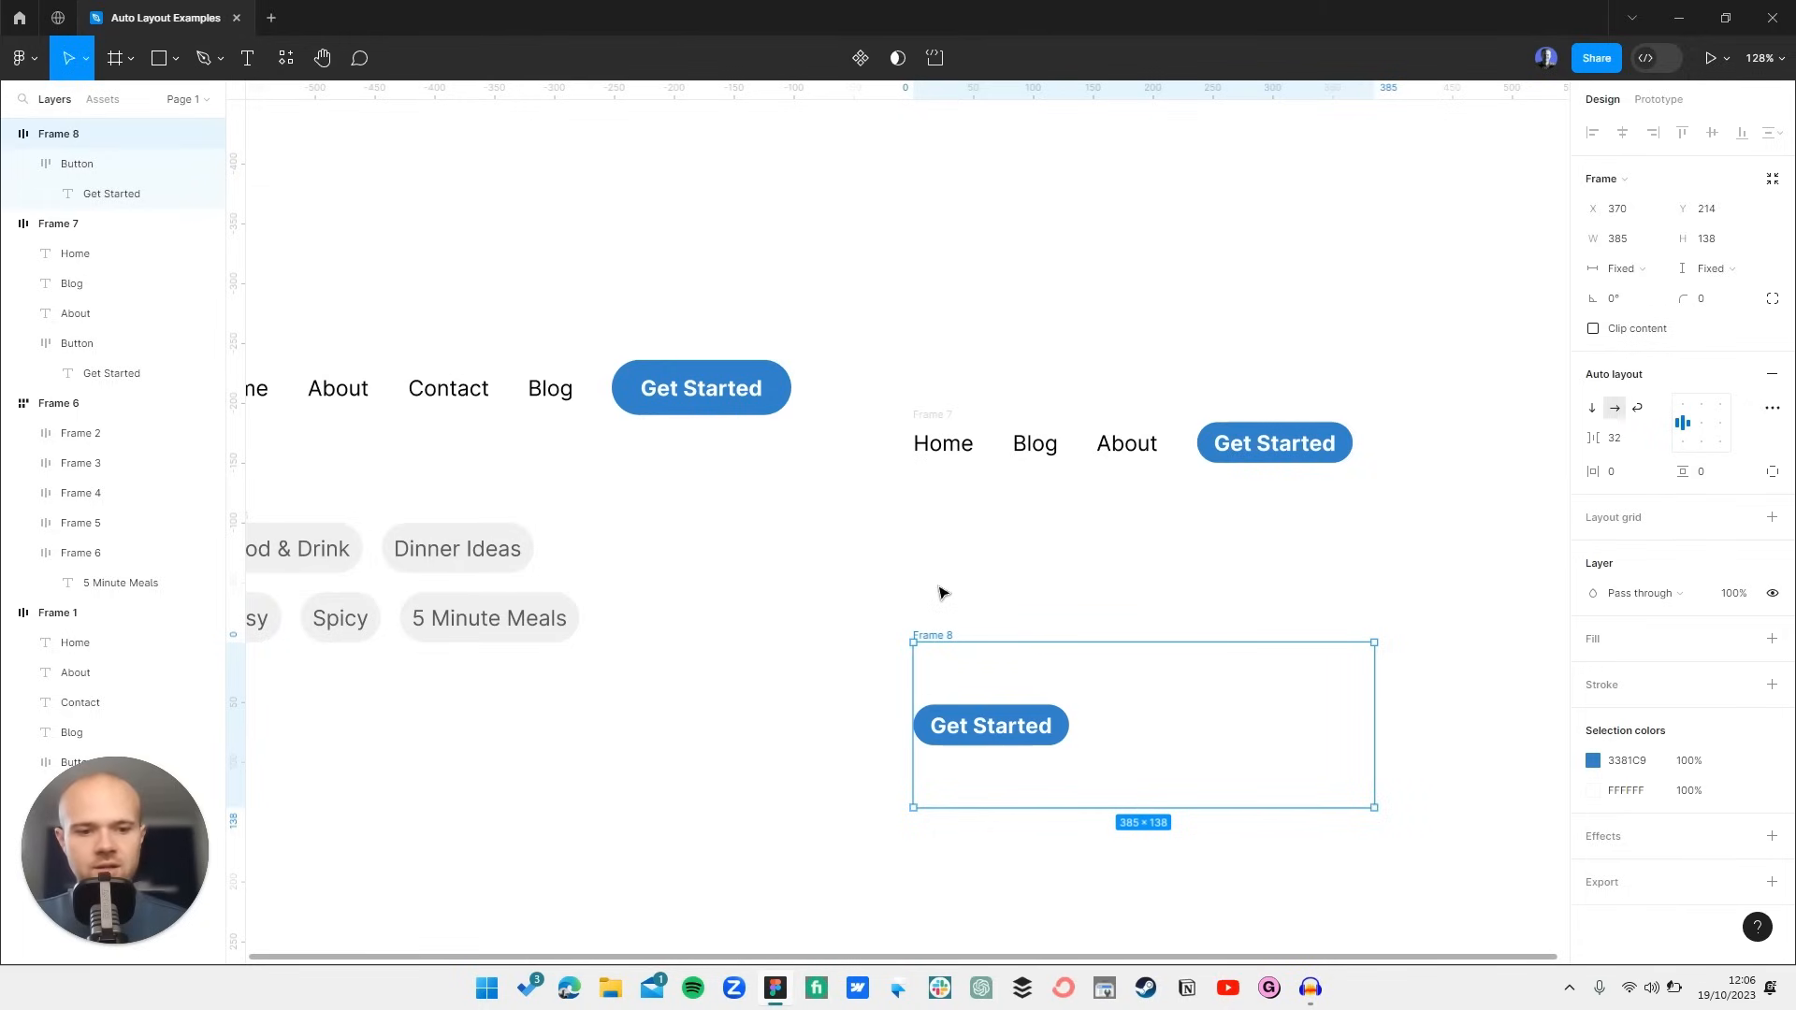
- Examine the width resizing options of Frame 8's button and of Frame 7's Home text
left_click(1023, 729)
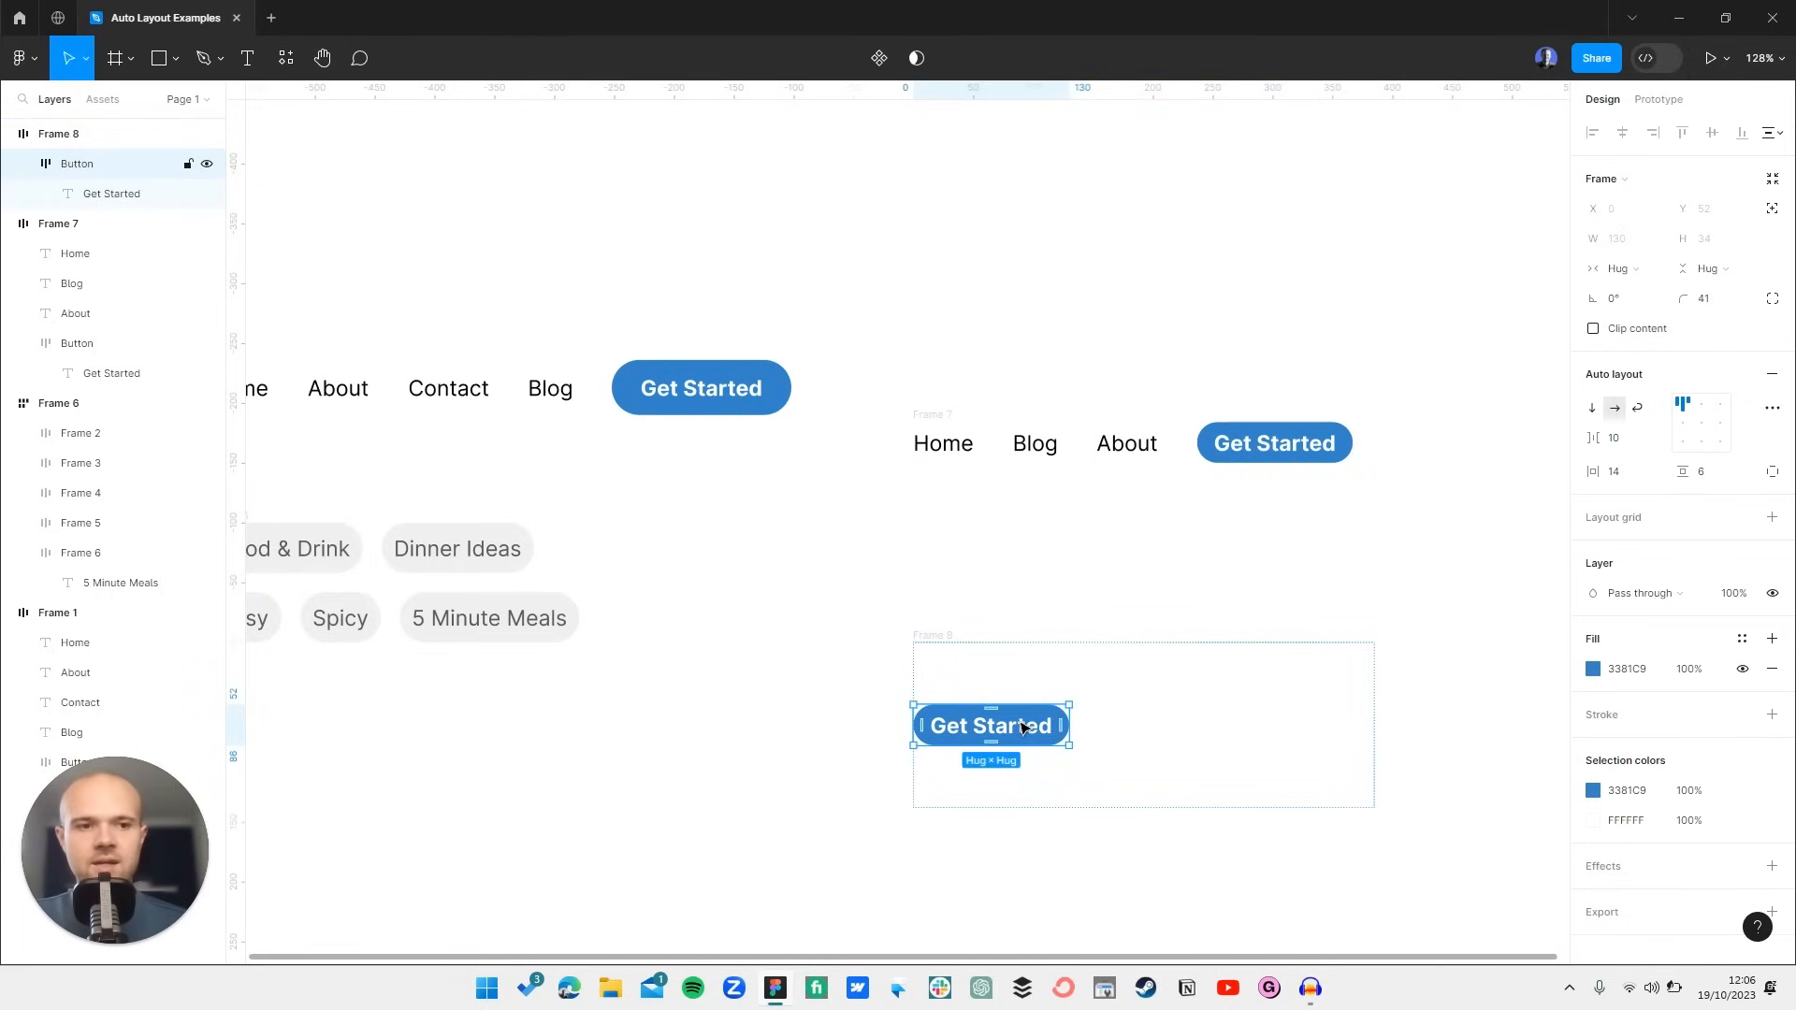
left_click(1611, 270)
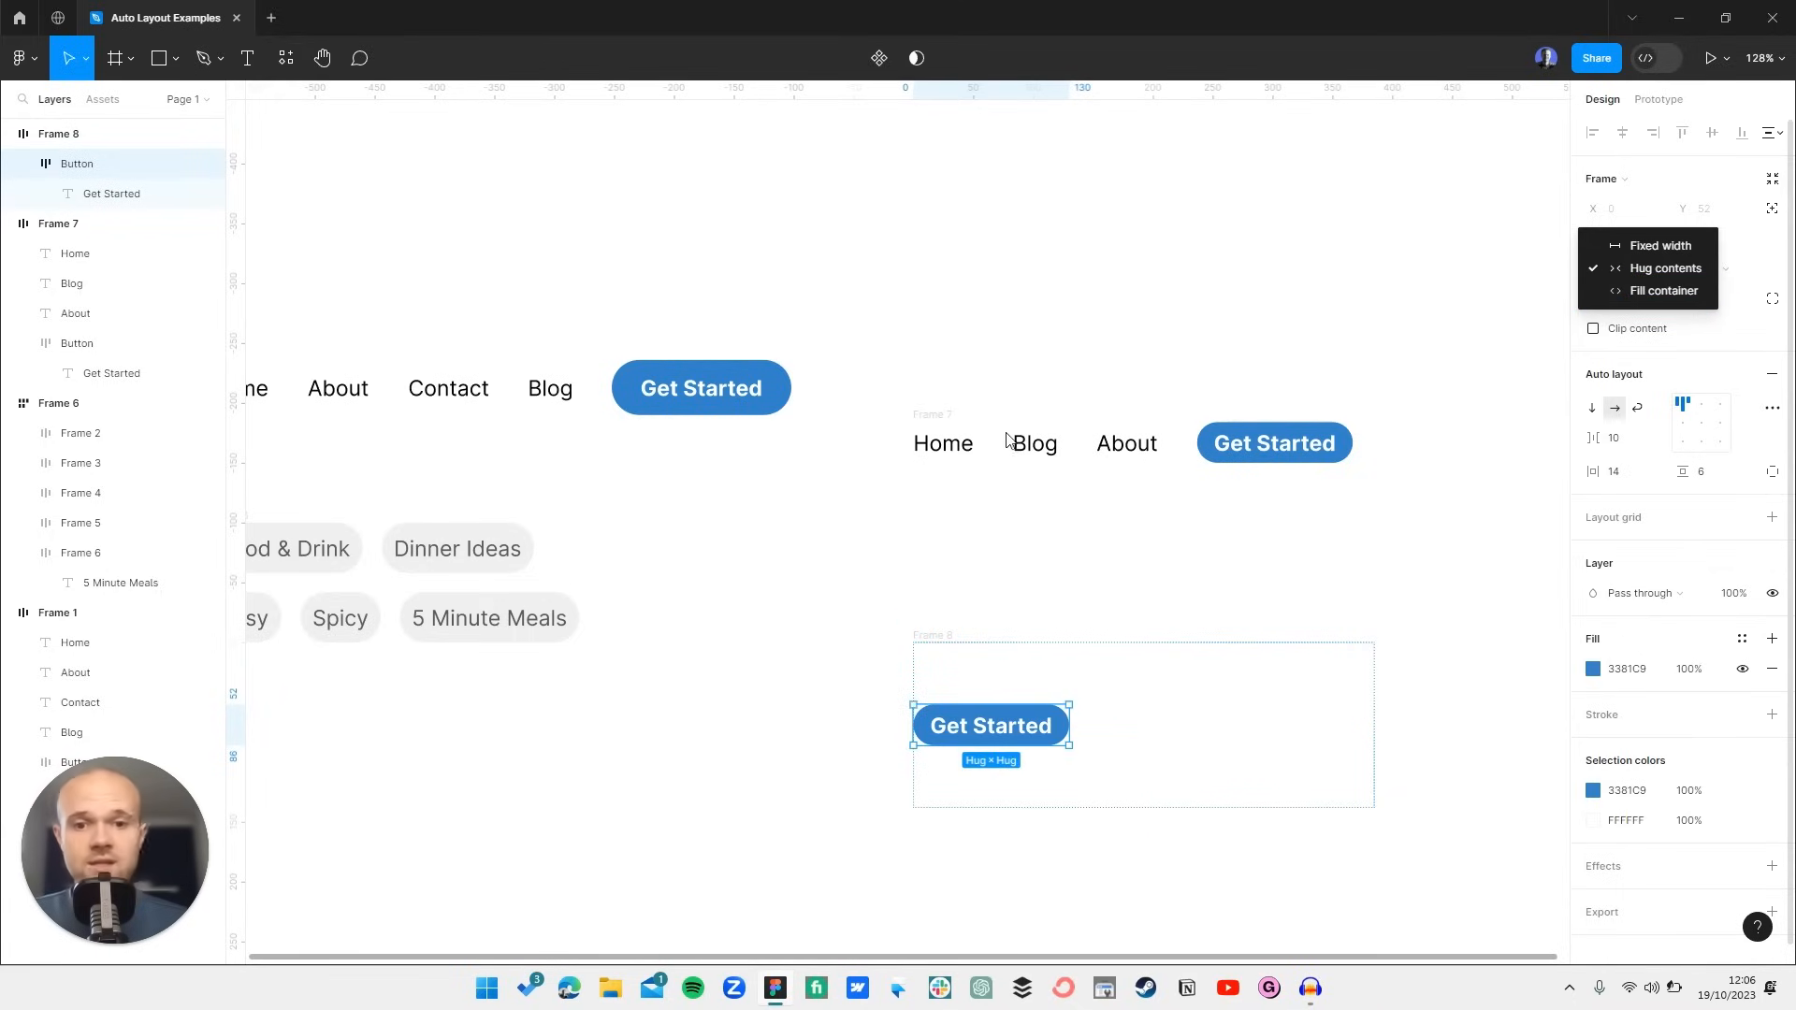
left_click(949, 442)
left_click(943, 443)
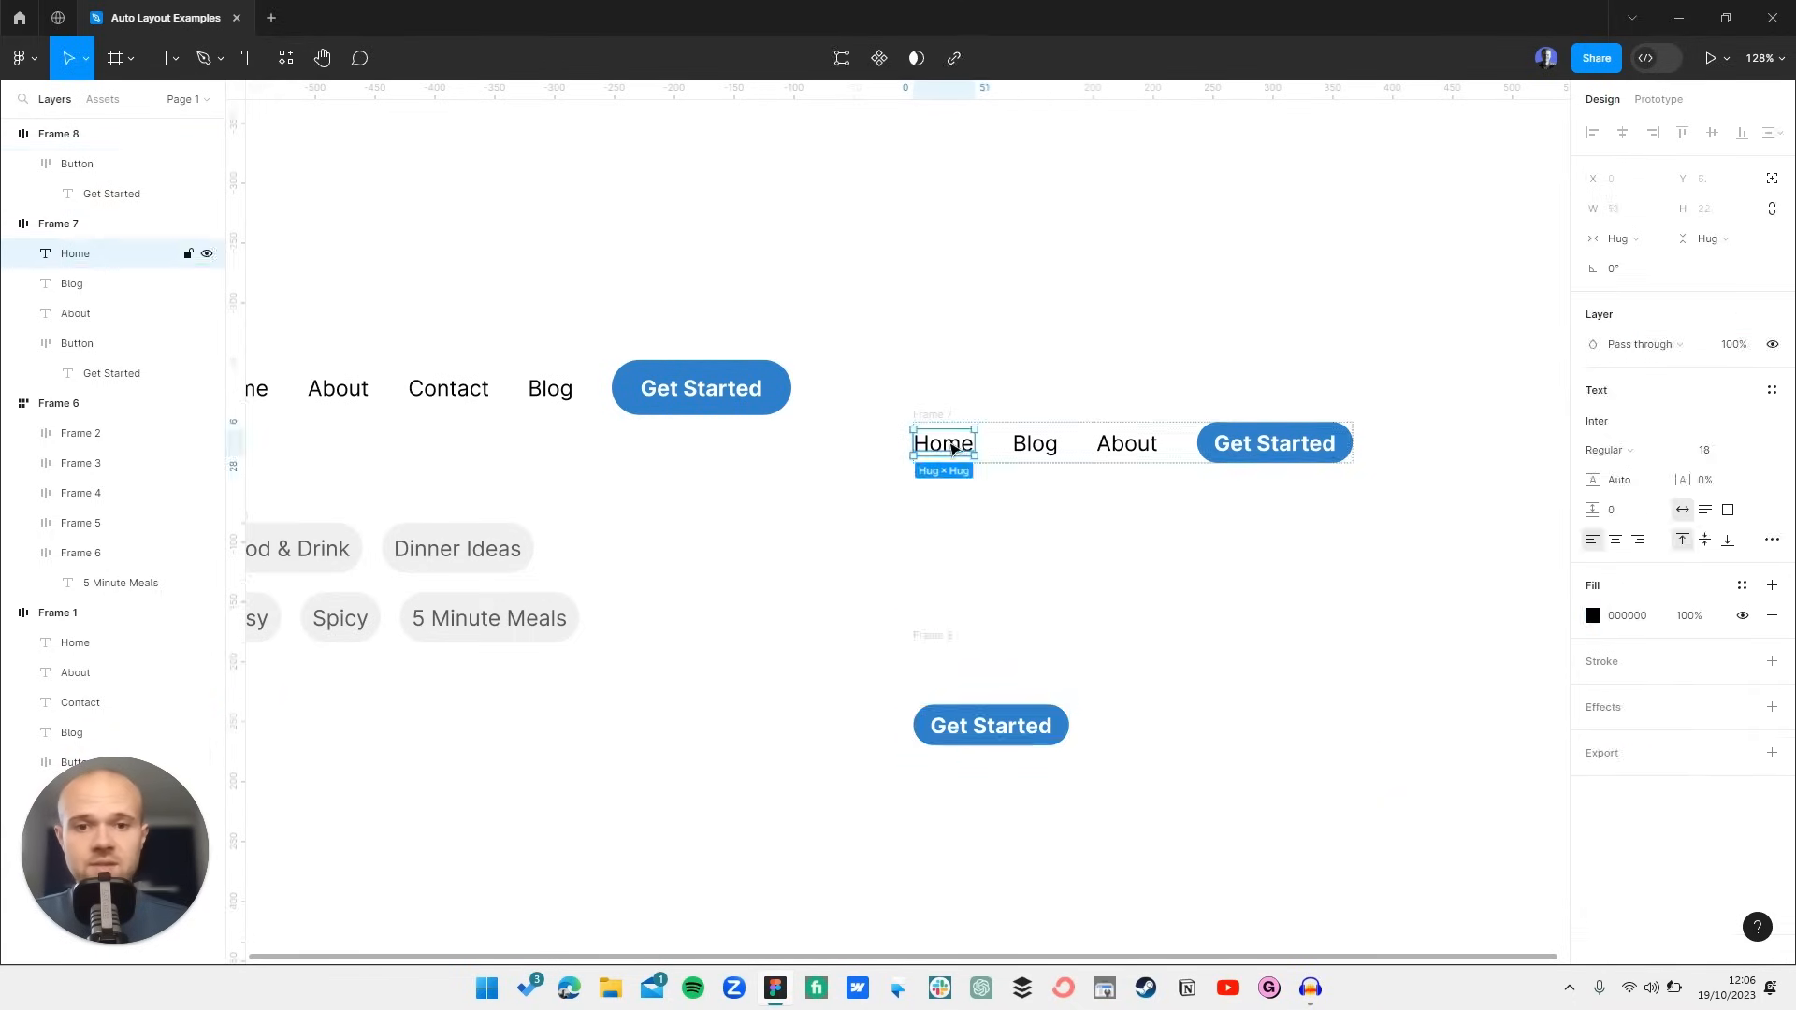
left_click(1619, 240)
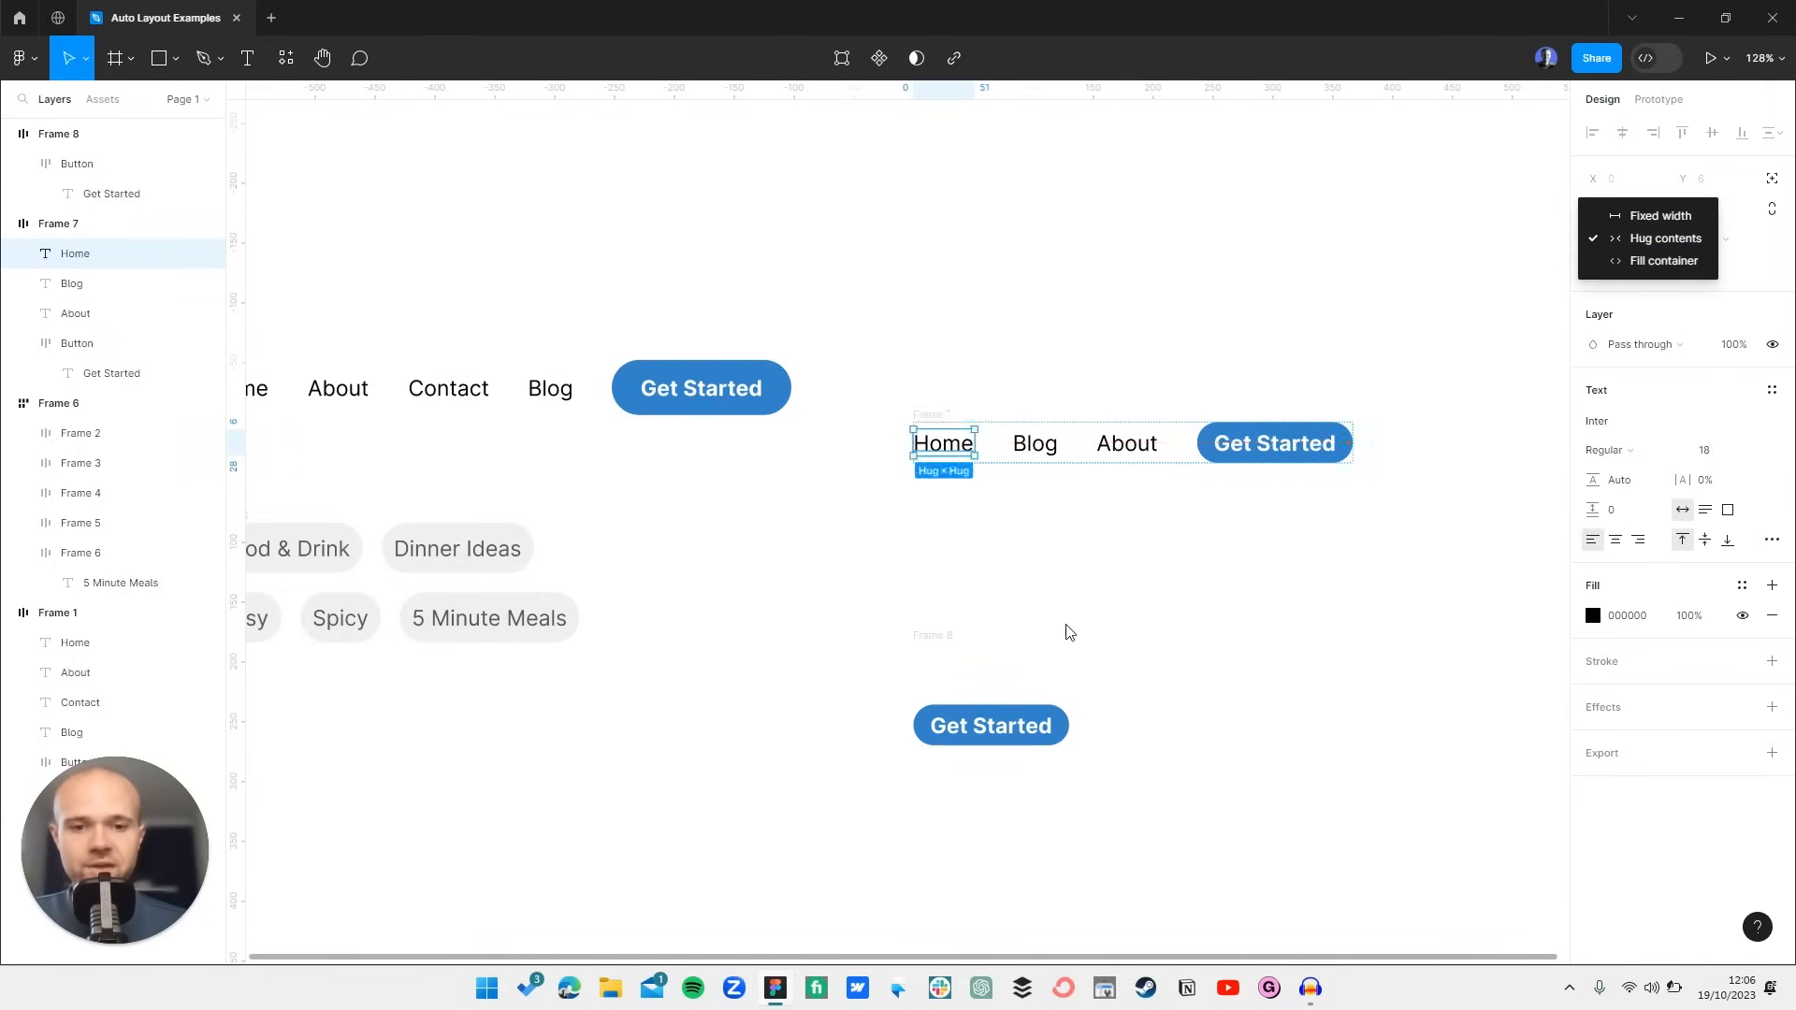
- Make Frame 8's button fill its container horizontally, and widen Frame 8 to about 451
left_click(1028, 734)
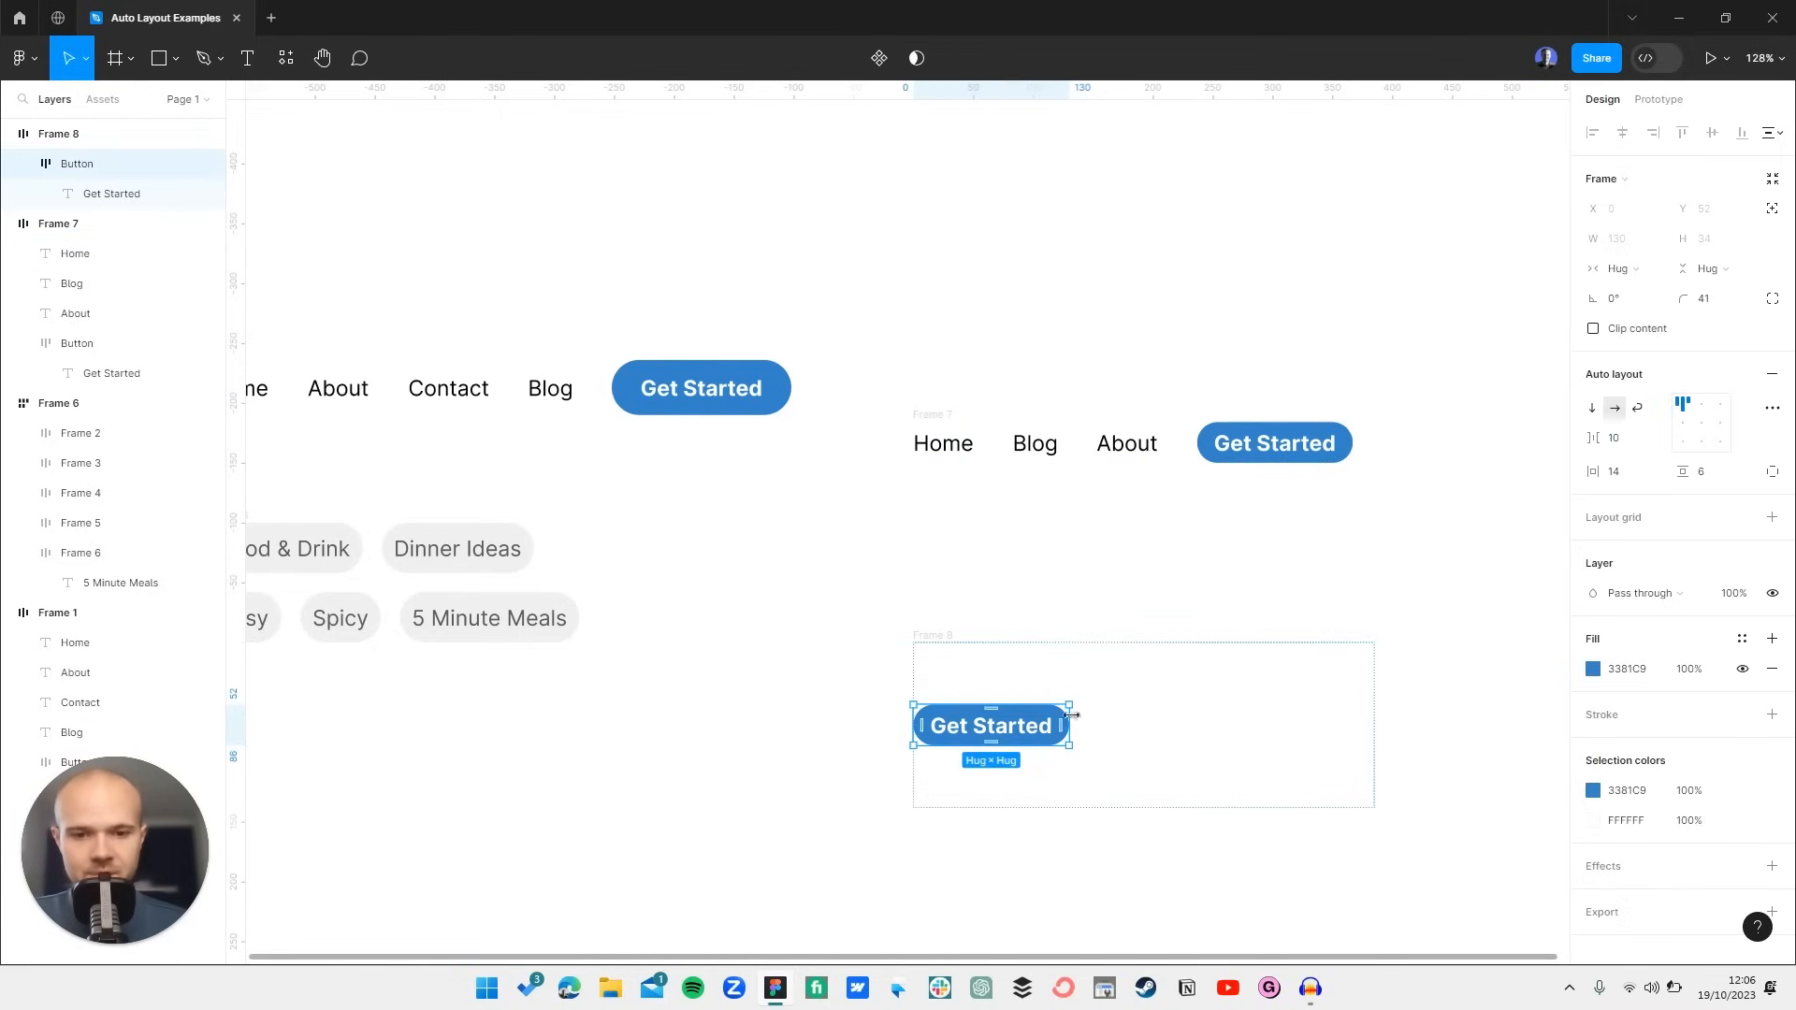
left_click(1602, 274)
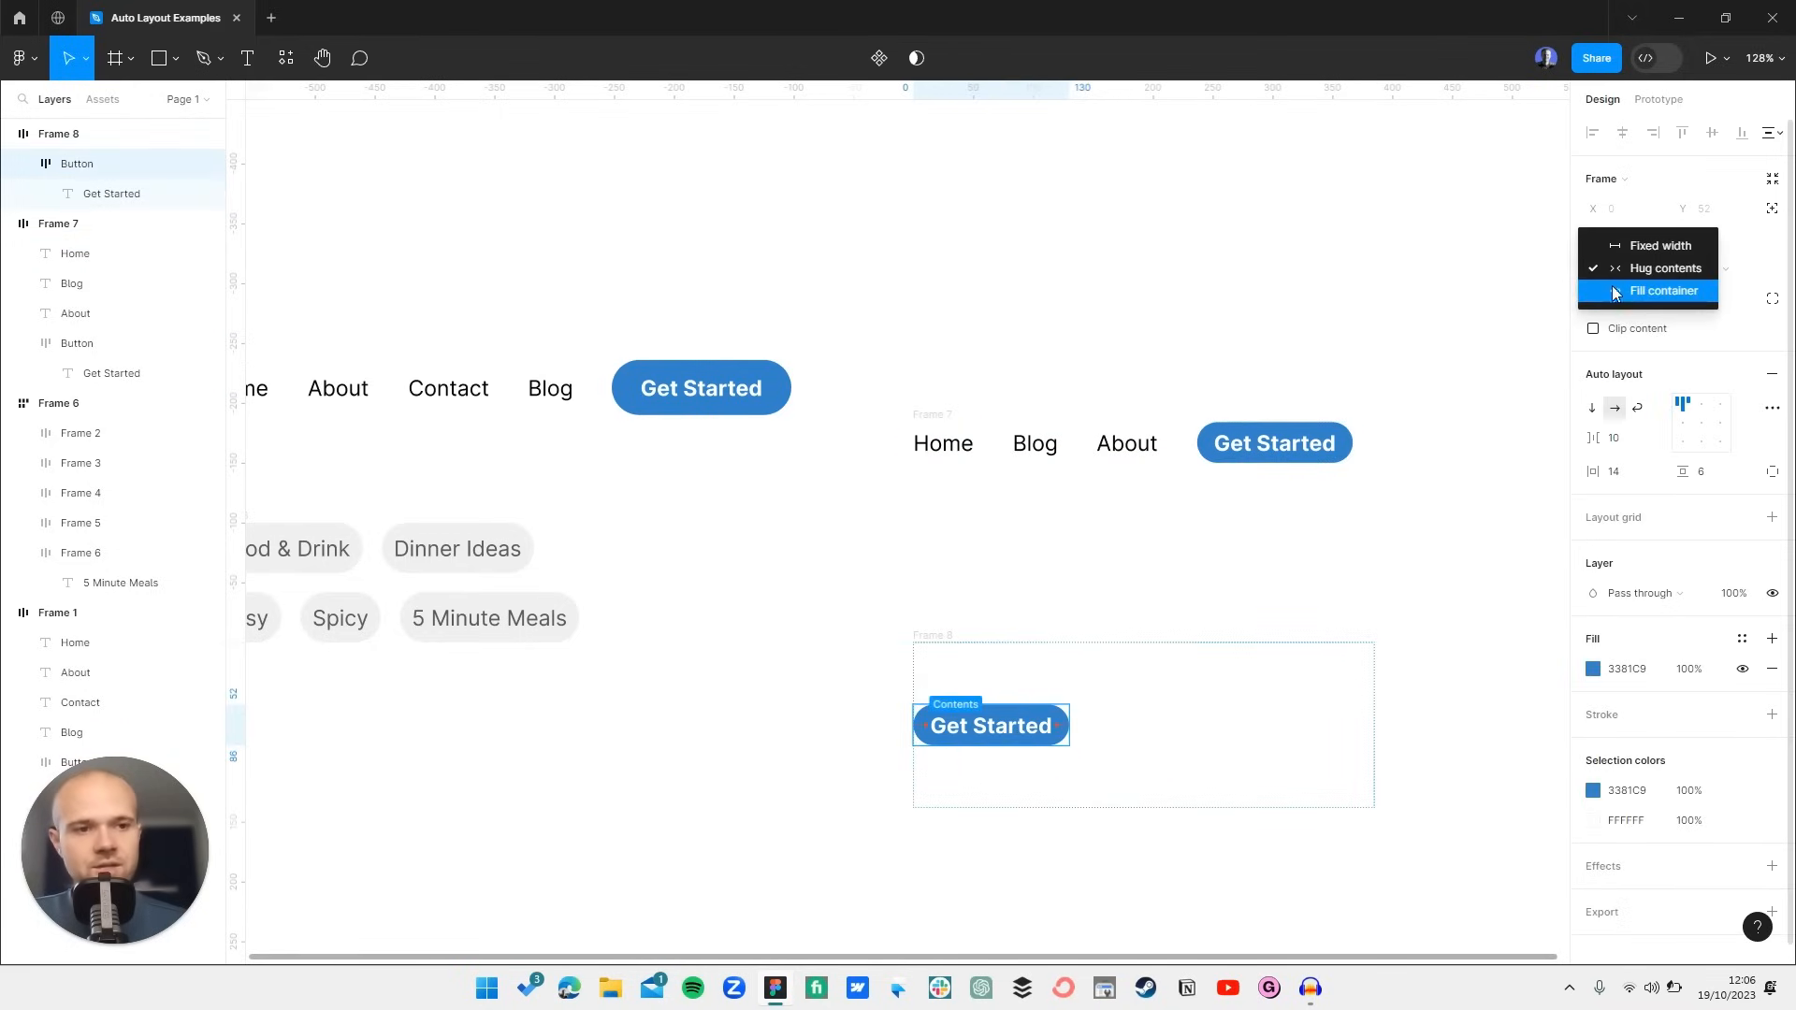
left_click(1635, 289)
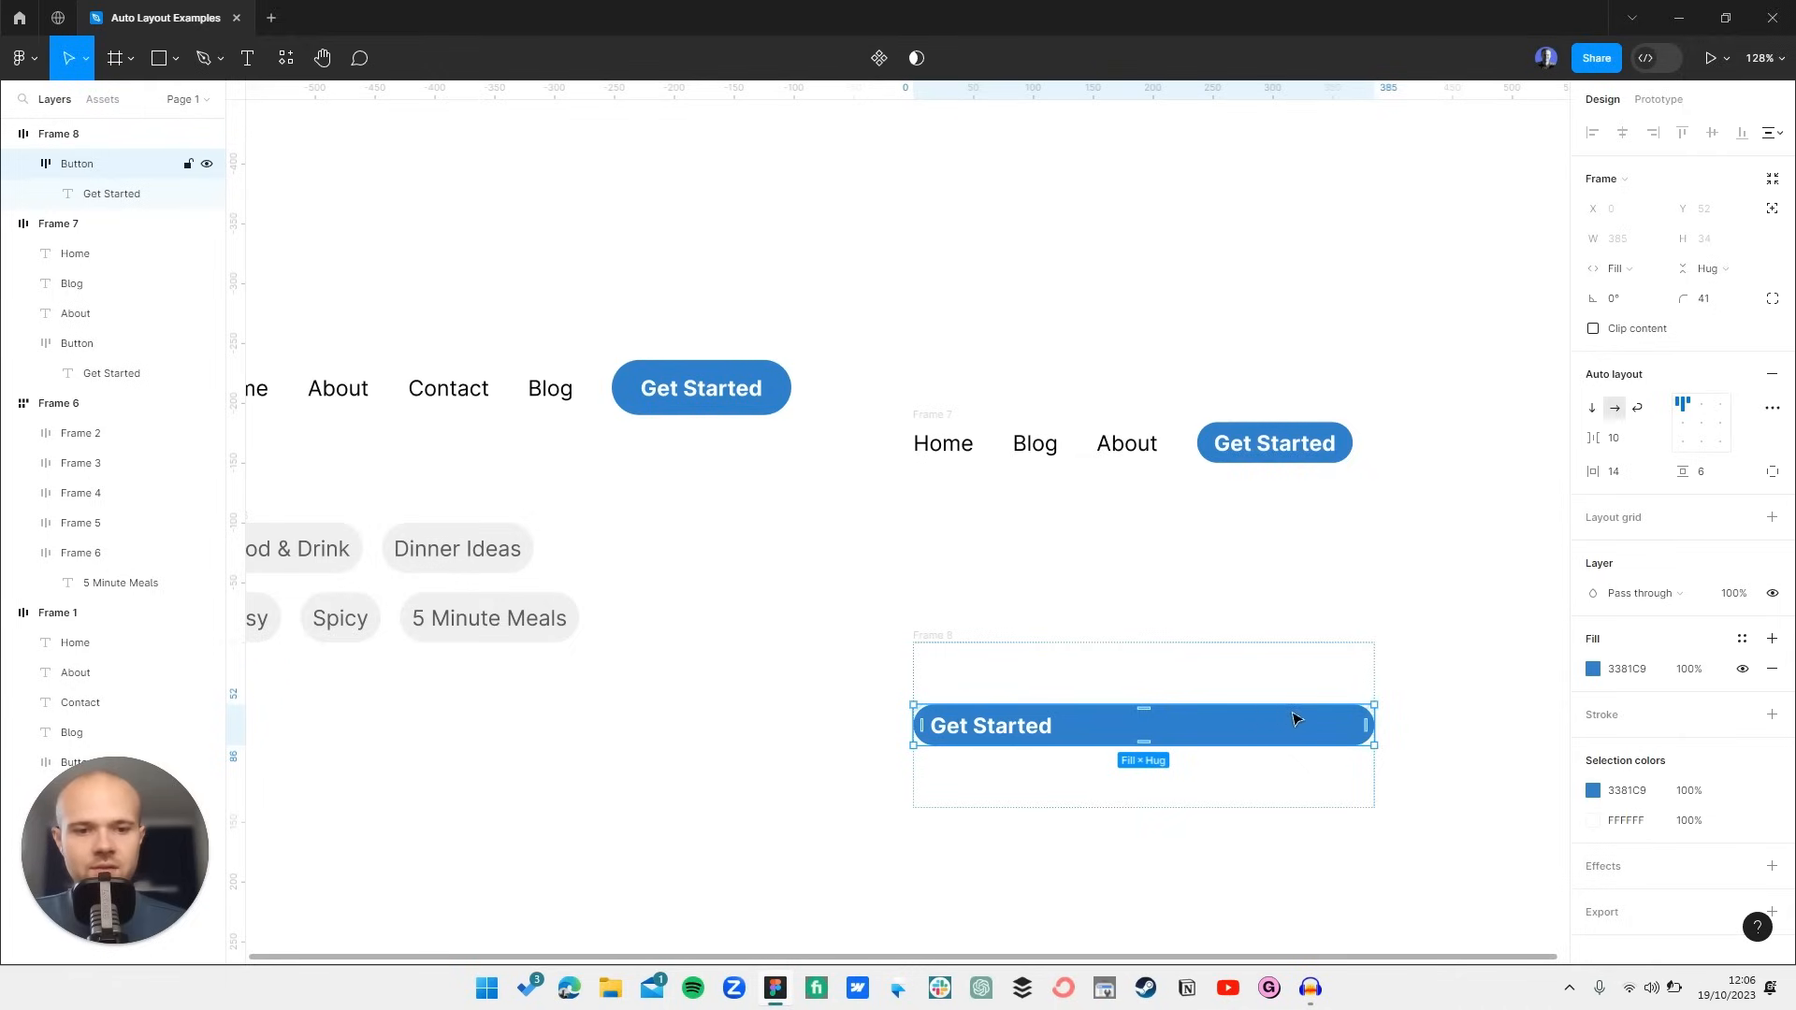
left_click(994, 642)
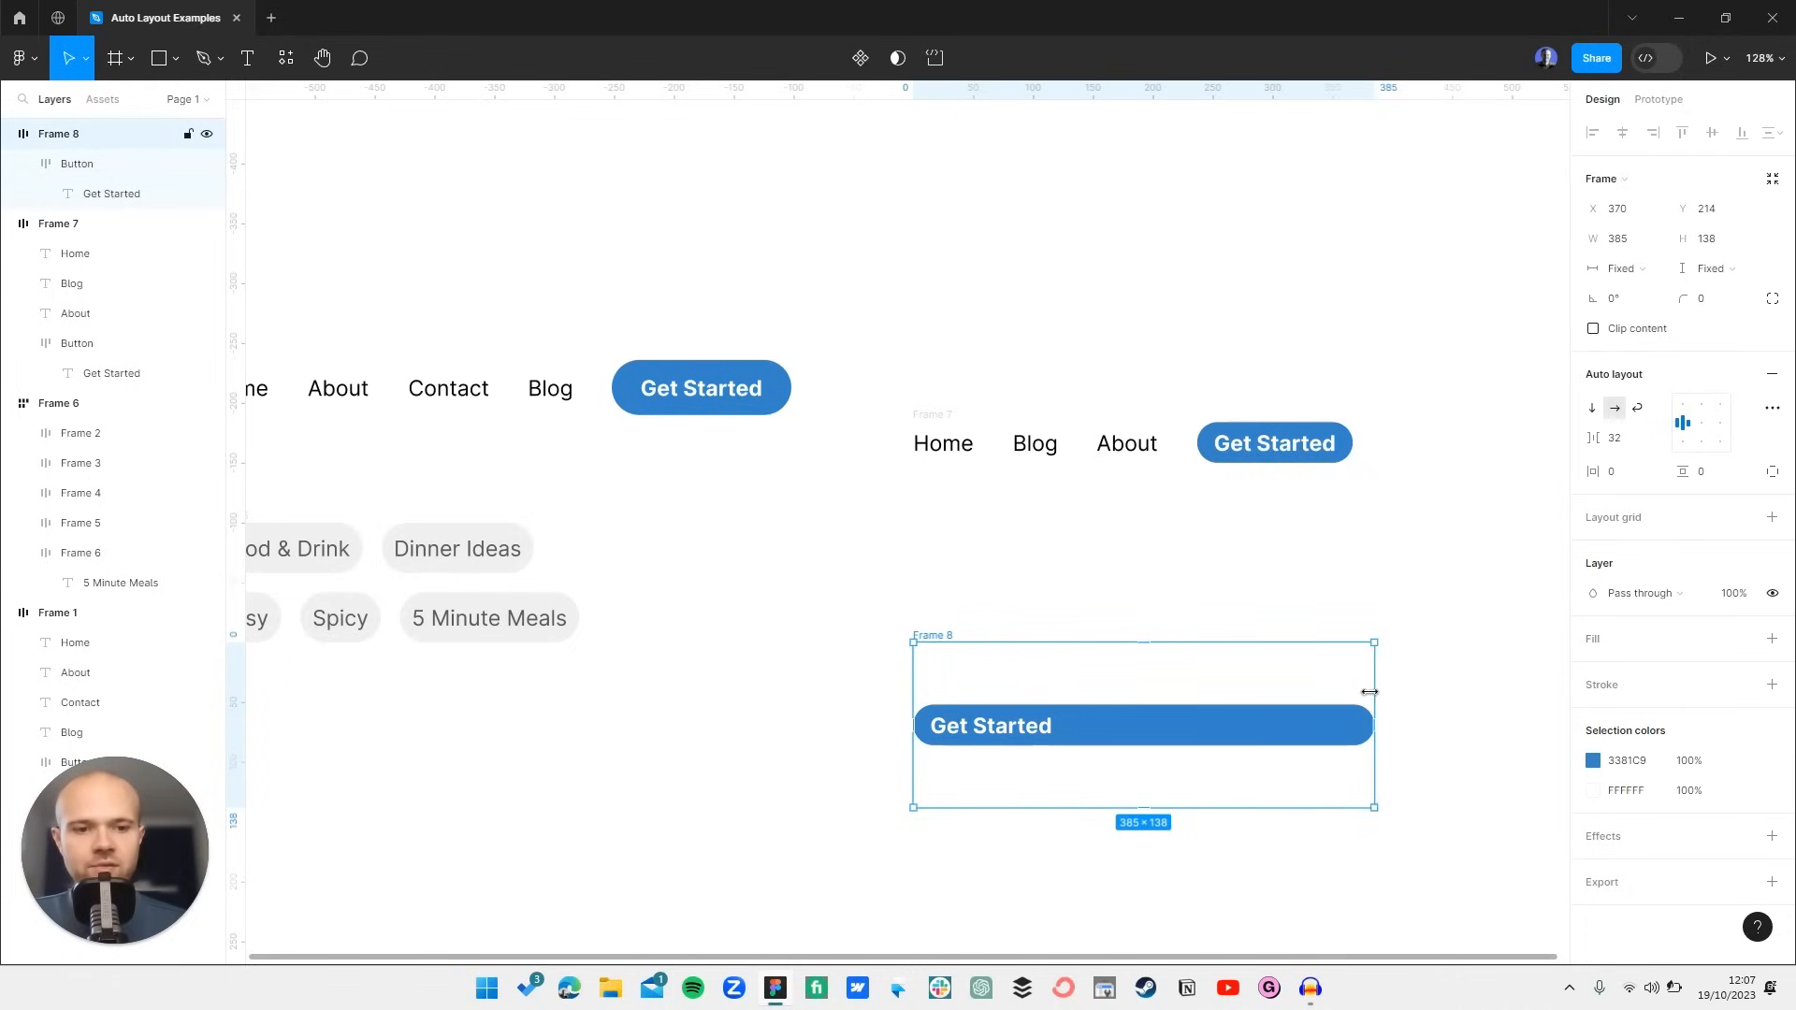
left_click_drag(1369, 692, 1454, 685)
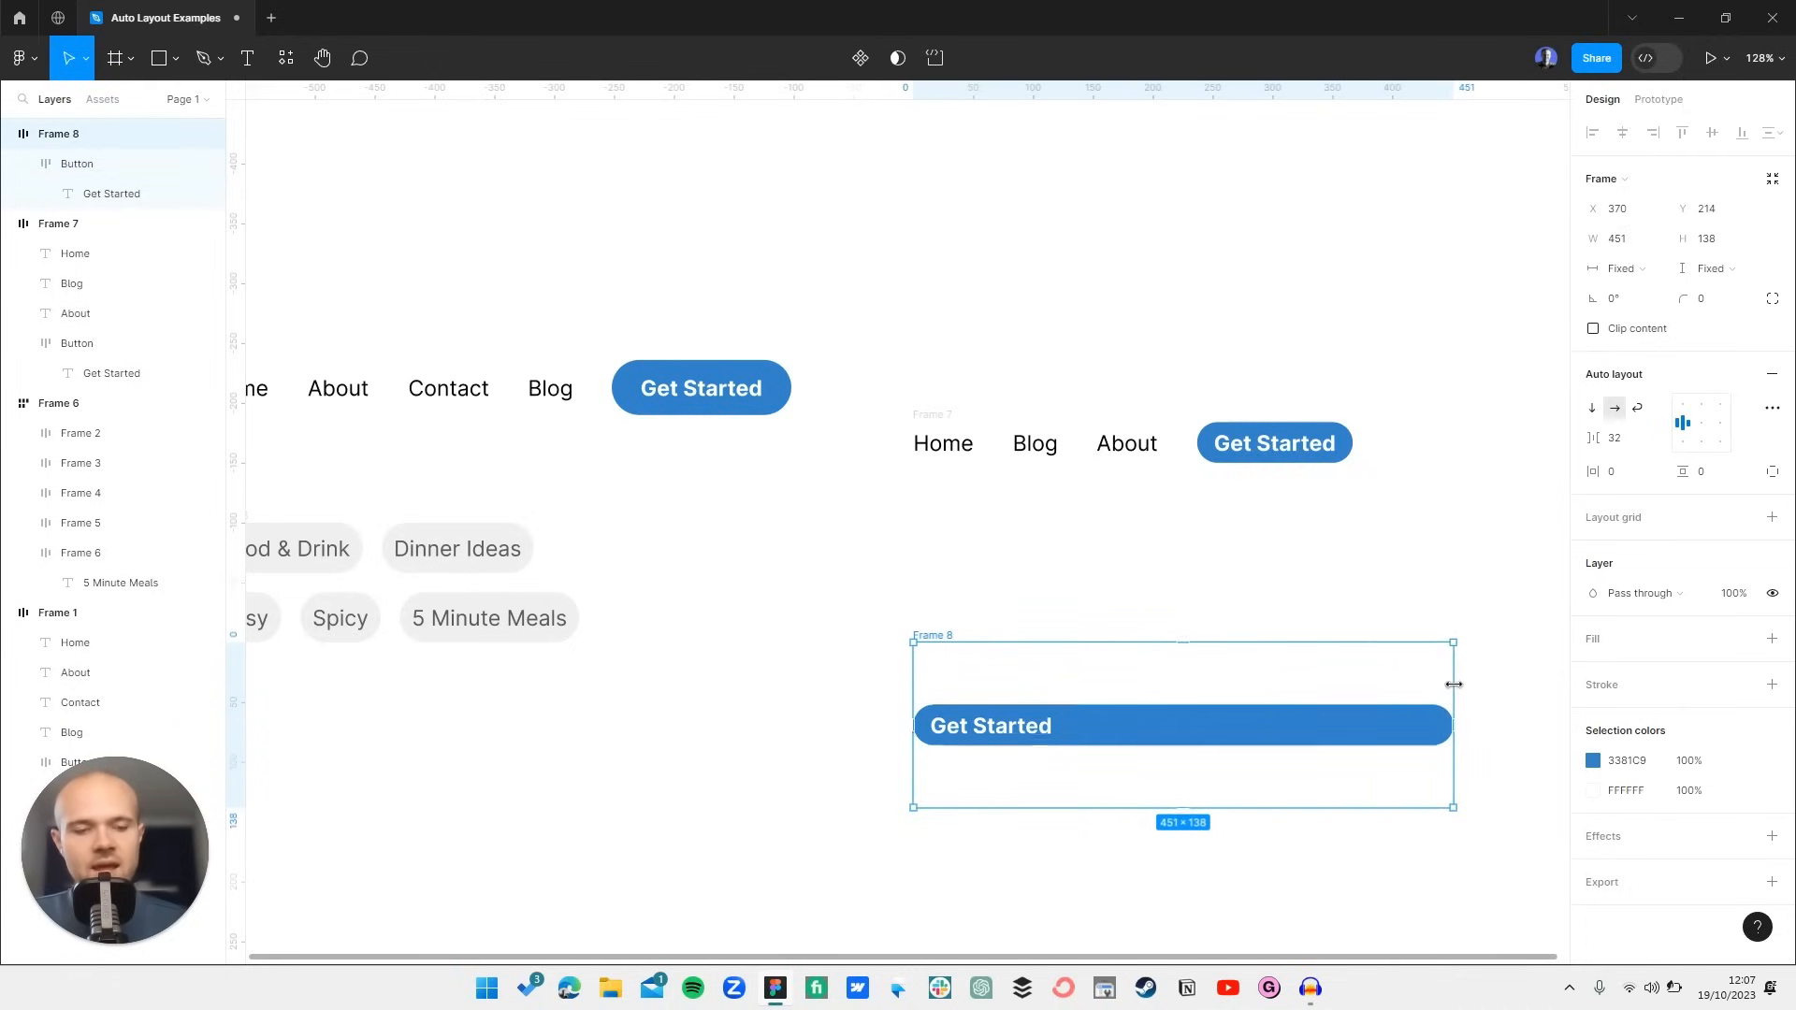
- Duplicate the Get Started button inside Frame 8, and try resizing the frame around both buttons
left_click(1250, 742)
key("ctrl+d")
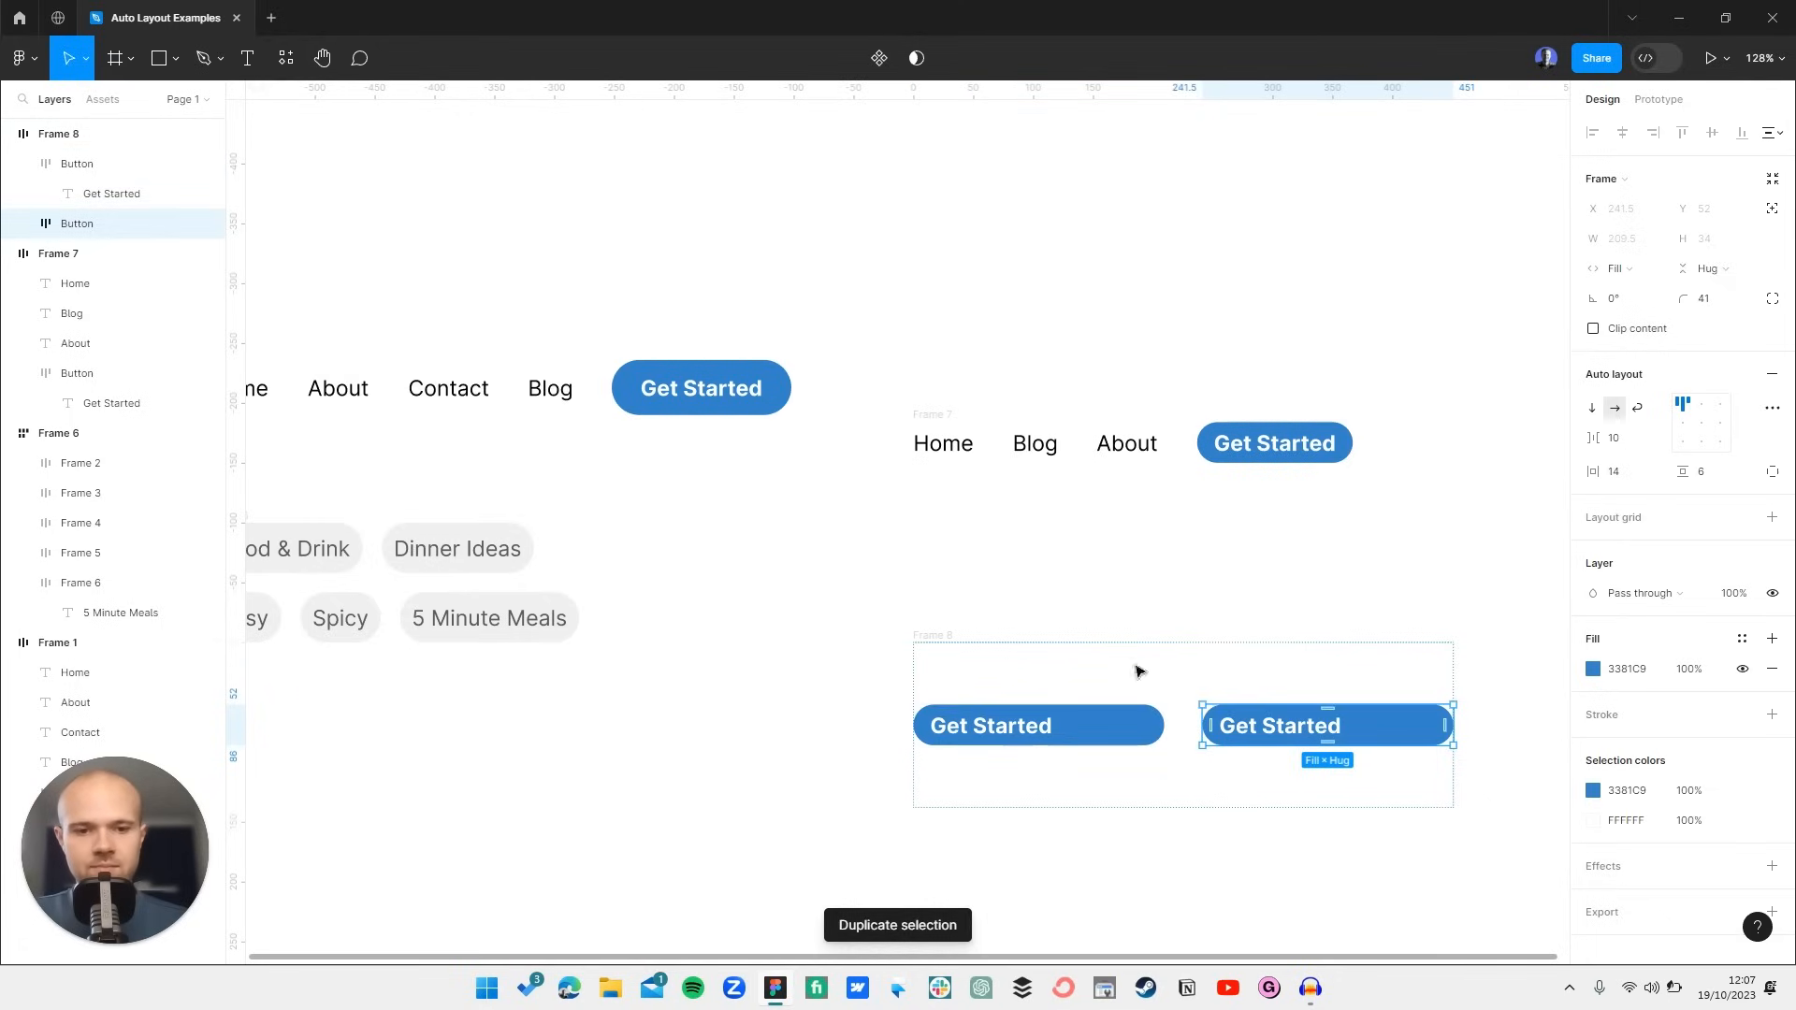
left_click(943, 639)
mouse_move(1453, 677)
left_mouse_down()
mouse_move(1151, 678)
mouse_move(1451, 682)
left_mouse_up()
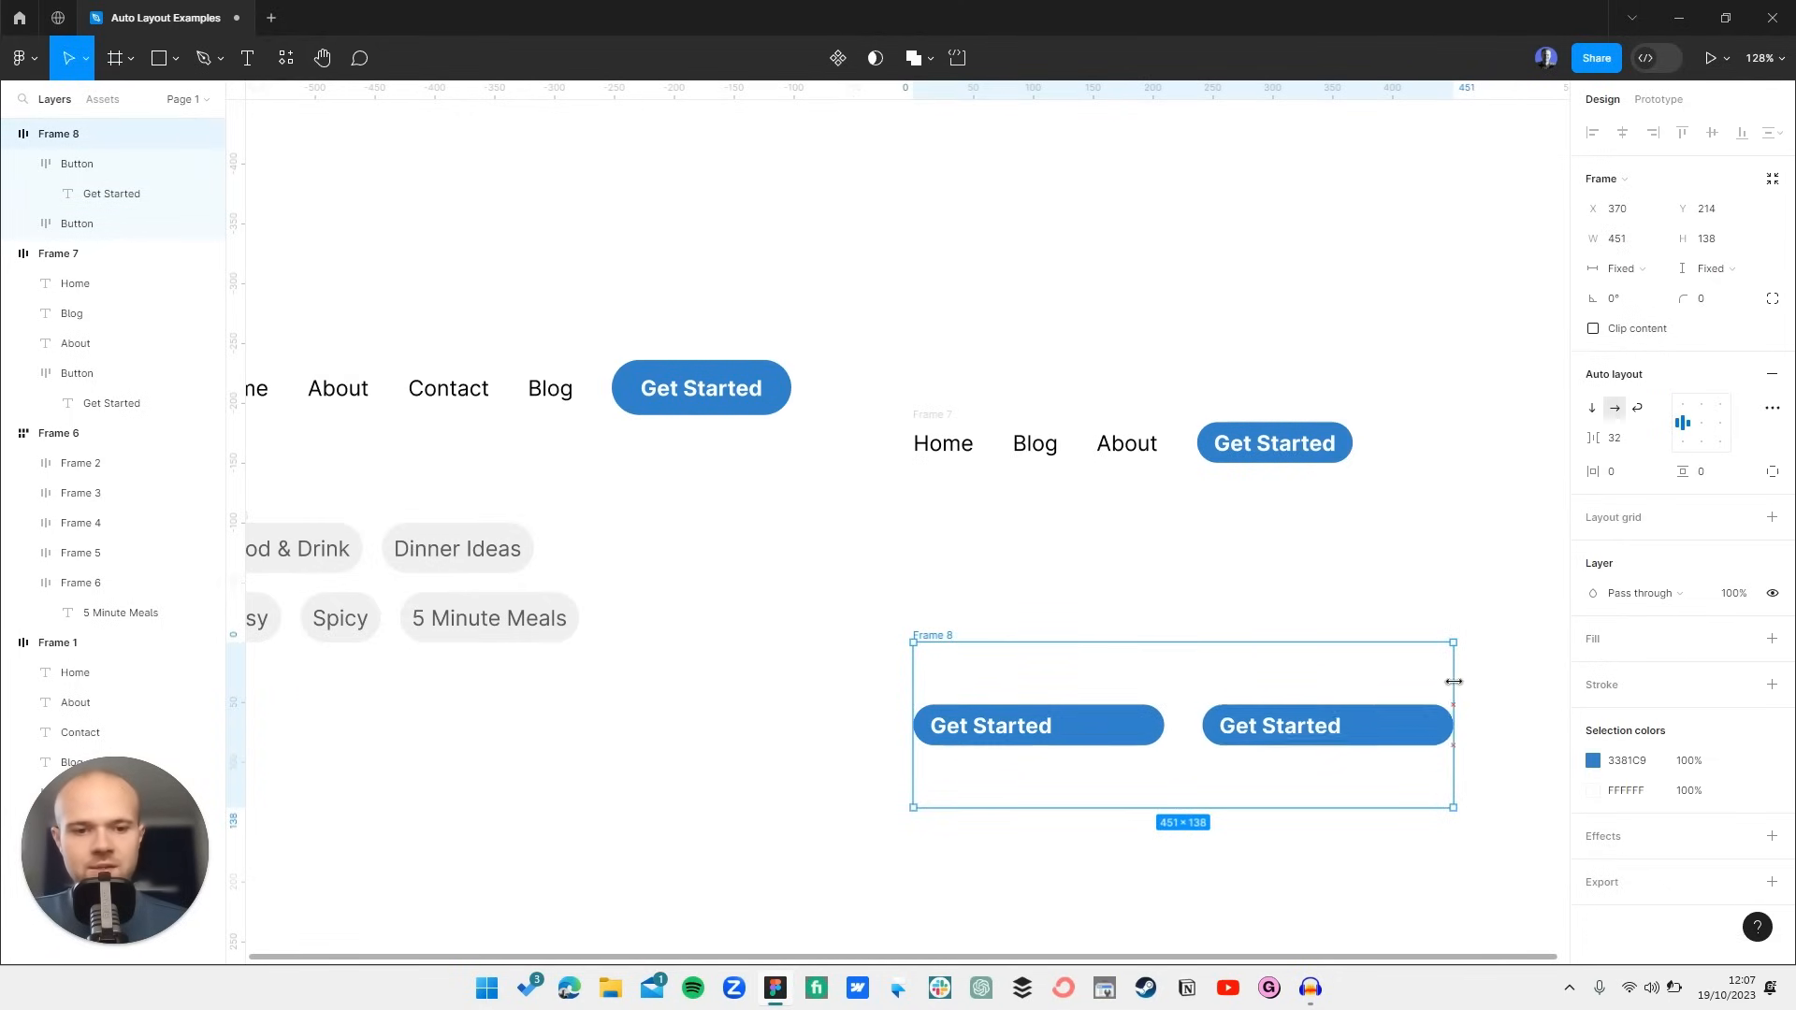
- Centre the Get Started text horizontally and vertically within both buttons of Frame 8
left_click(1322, 746)
key("ctrl+a")
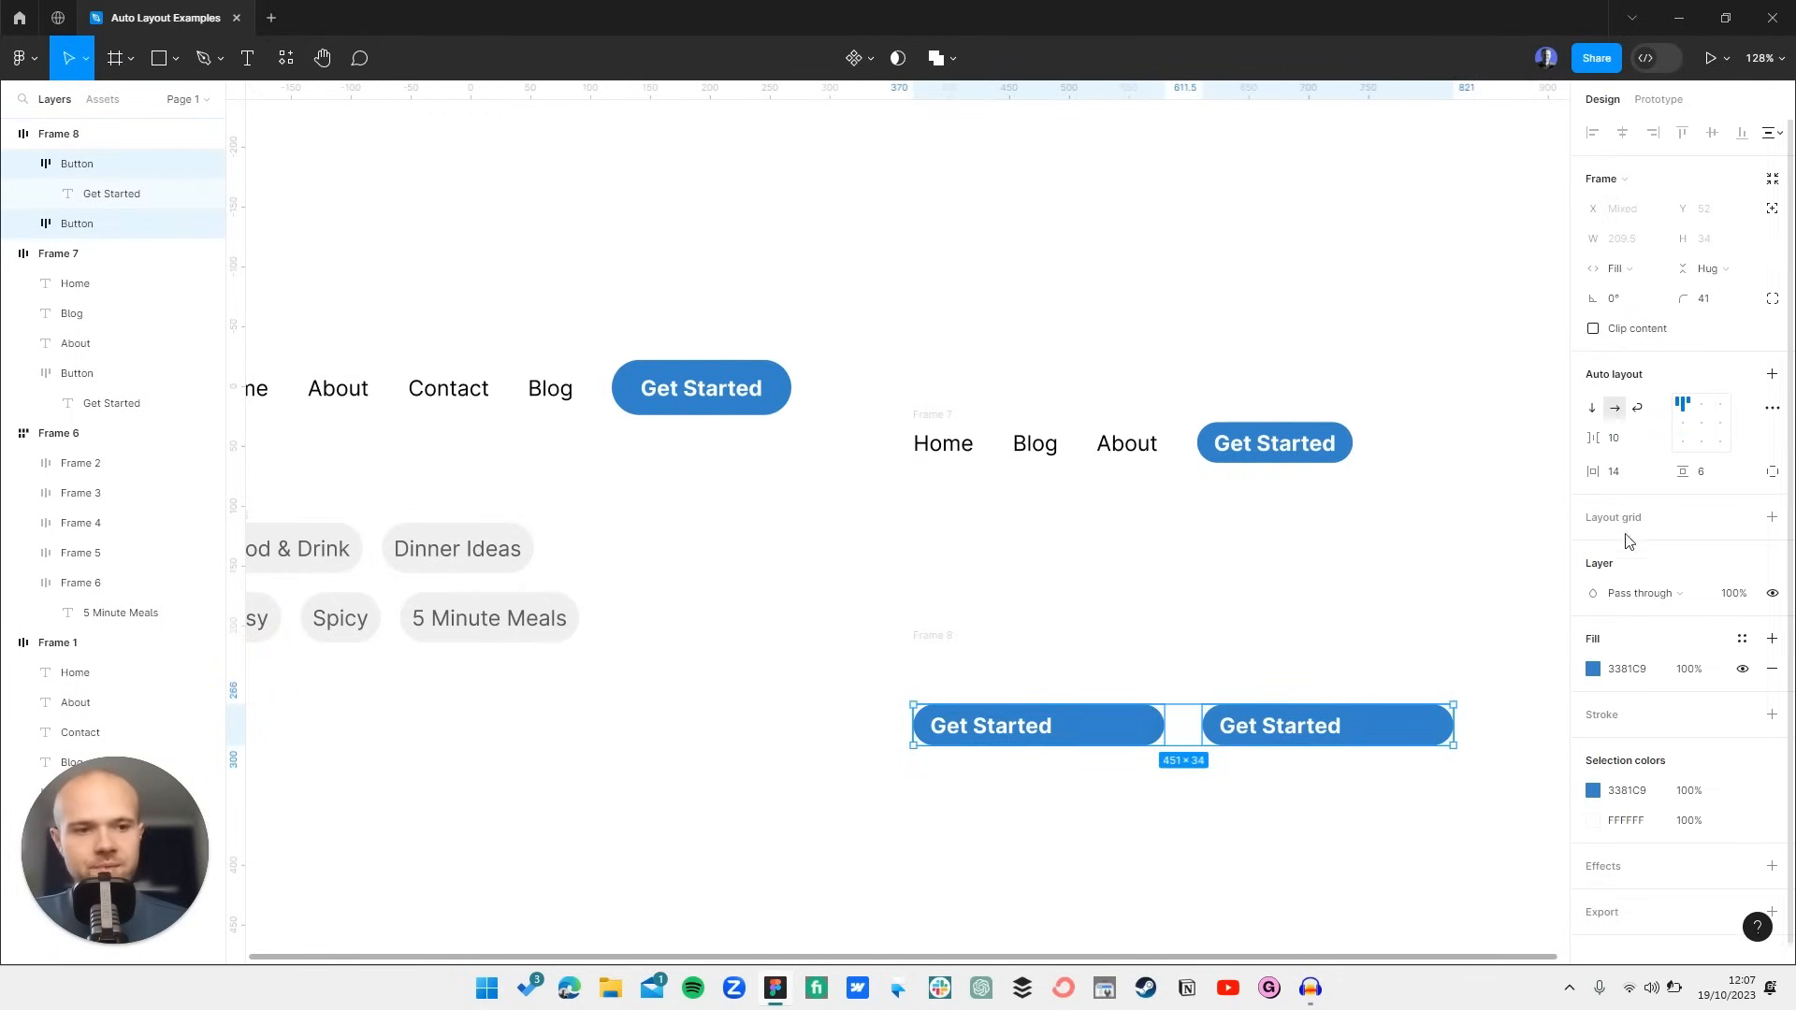
left_click(1701, 426)
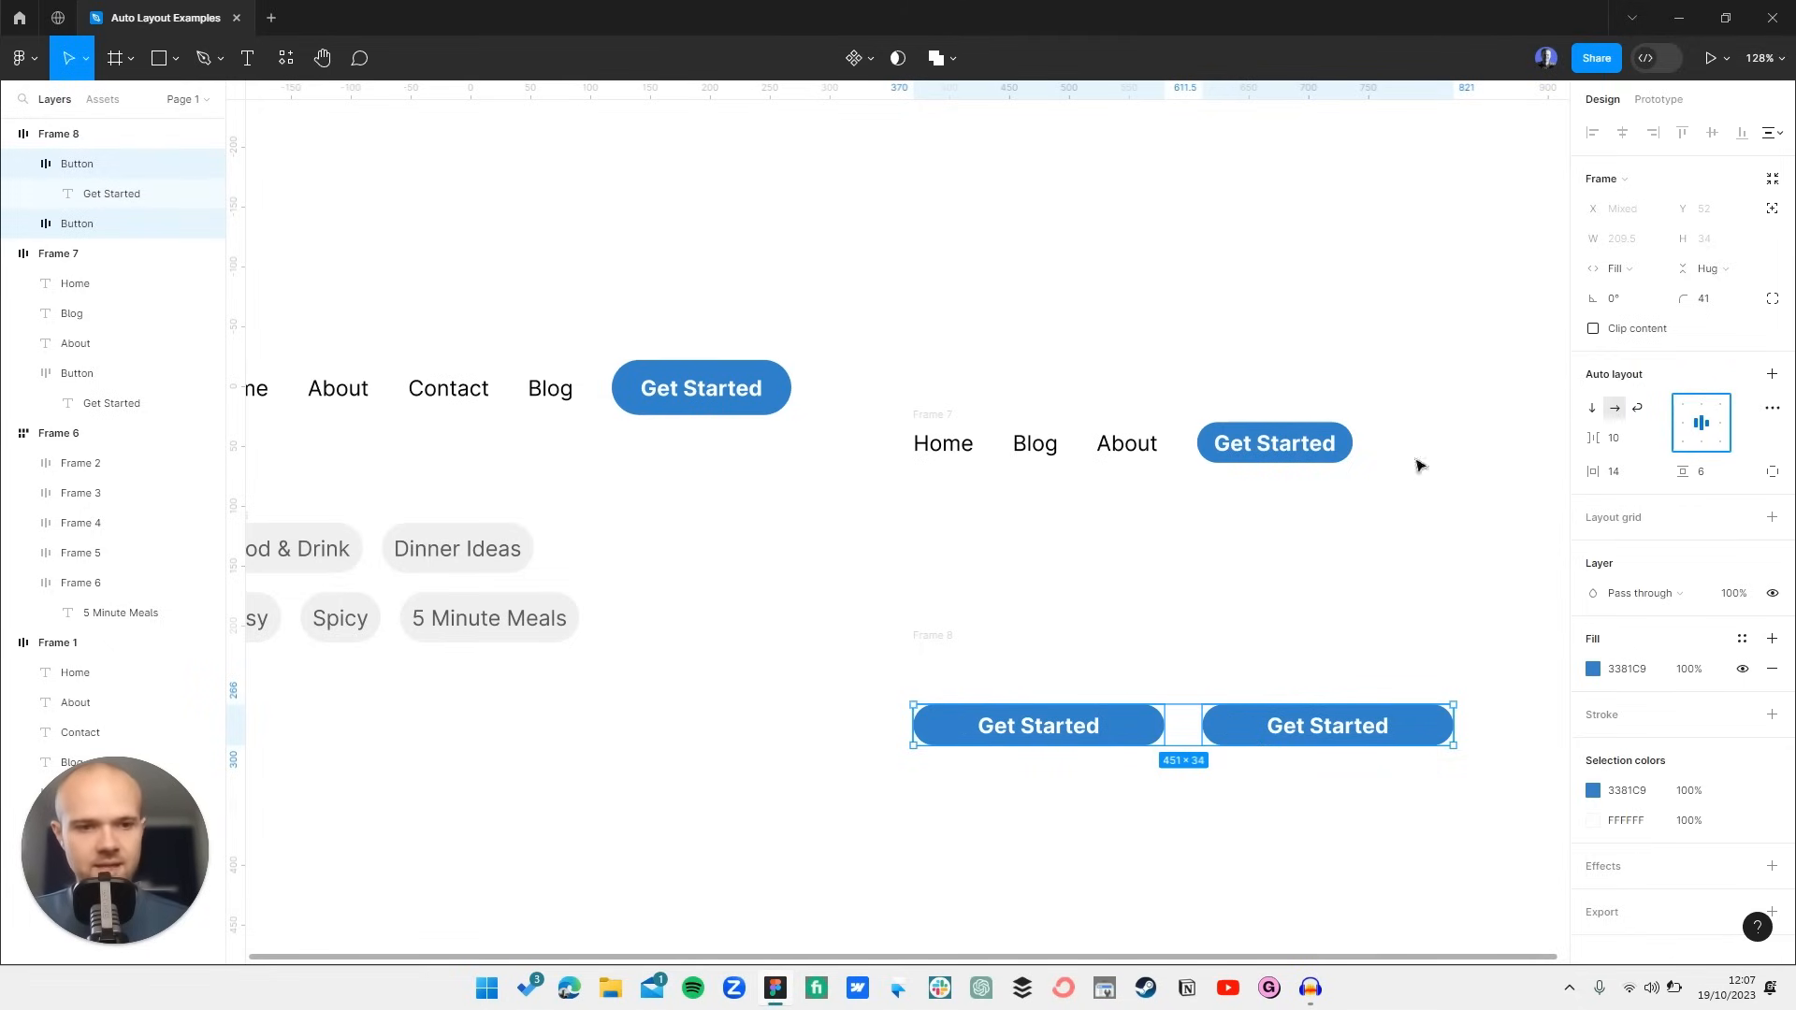
left_click(1161, 506)
- Examine the width resizing options of the second Get Started button in Frame 8
left_click(922, 633)
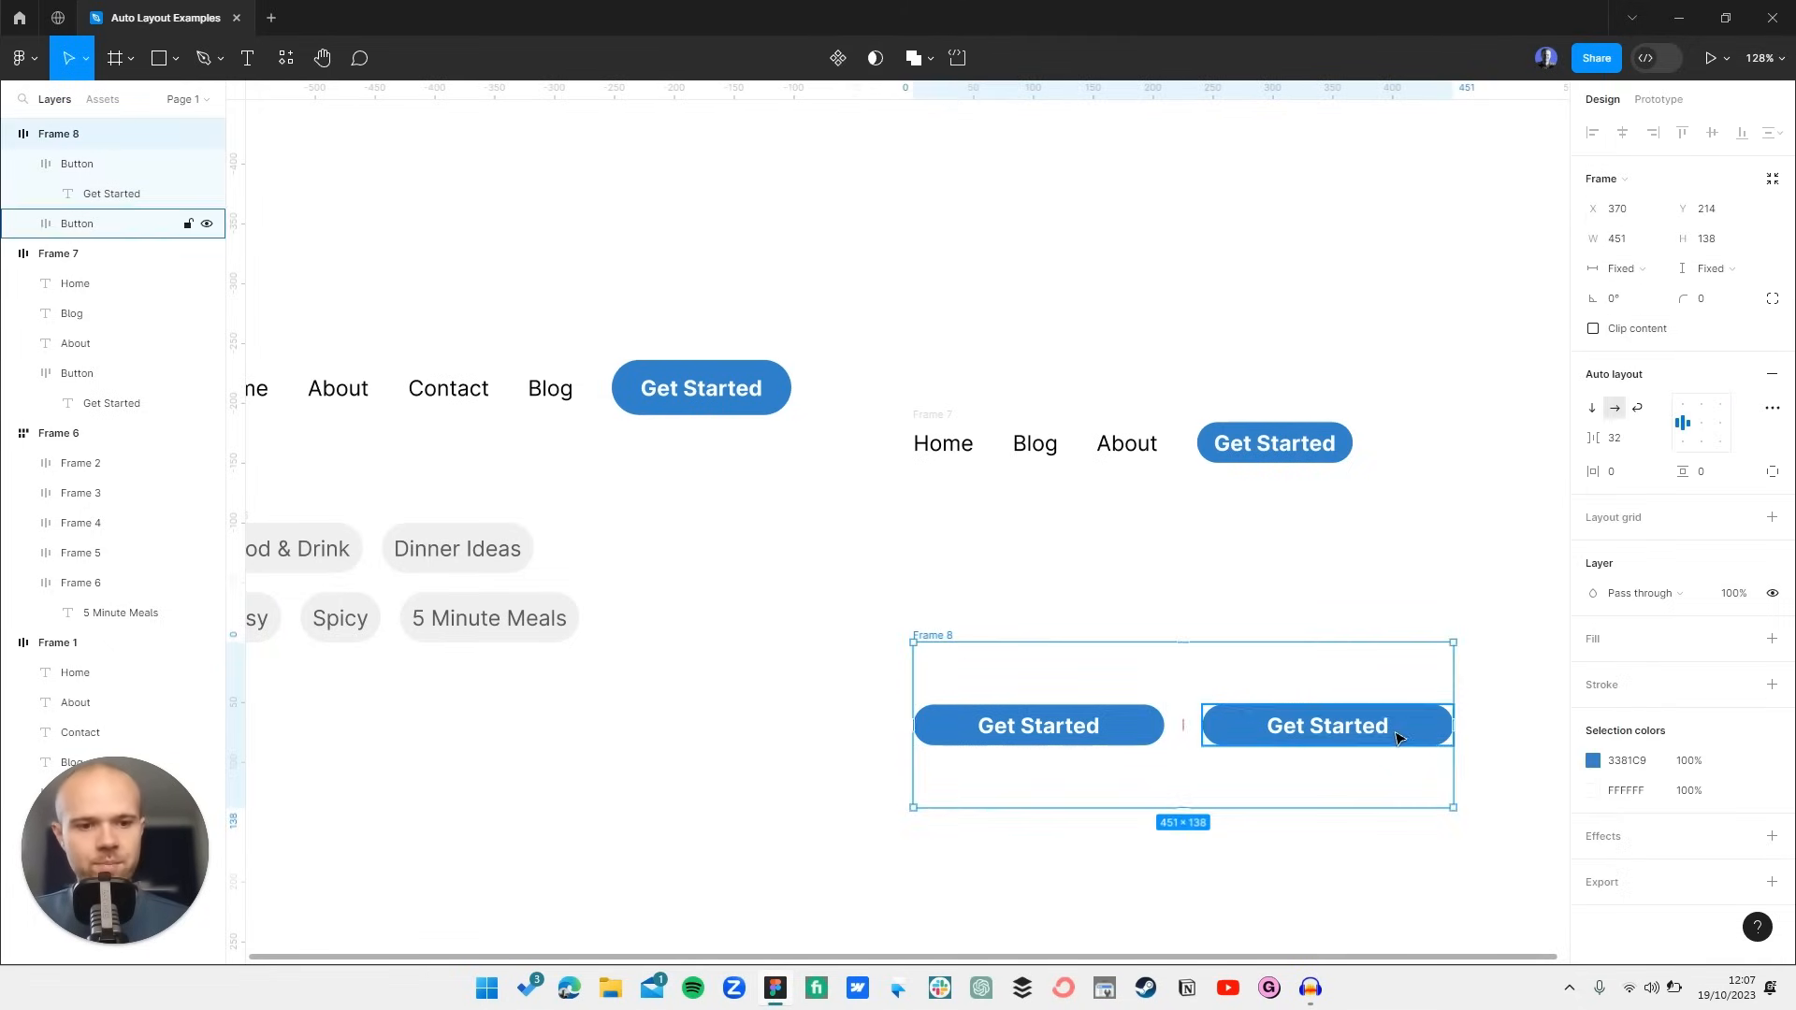
left_click(1356, 726)
left_click(1623, 270)
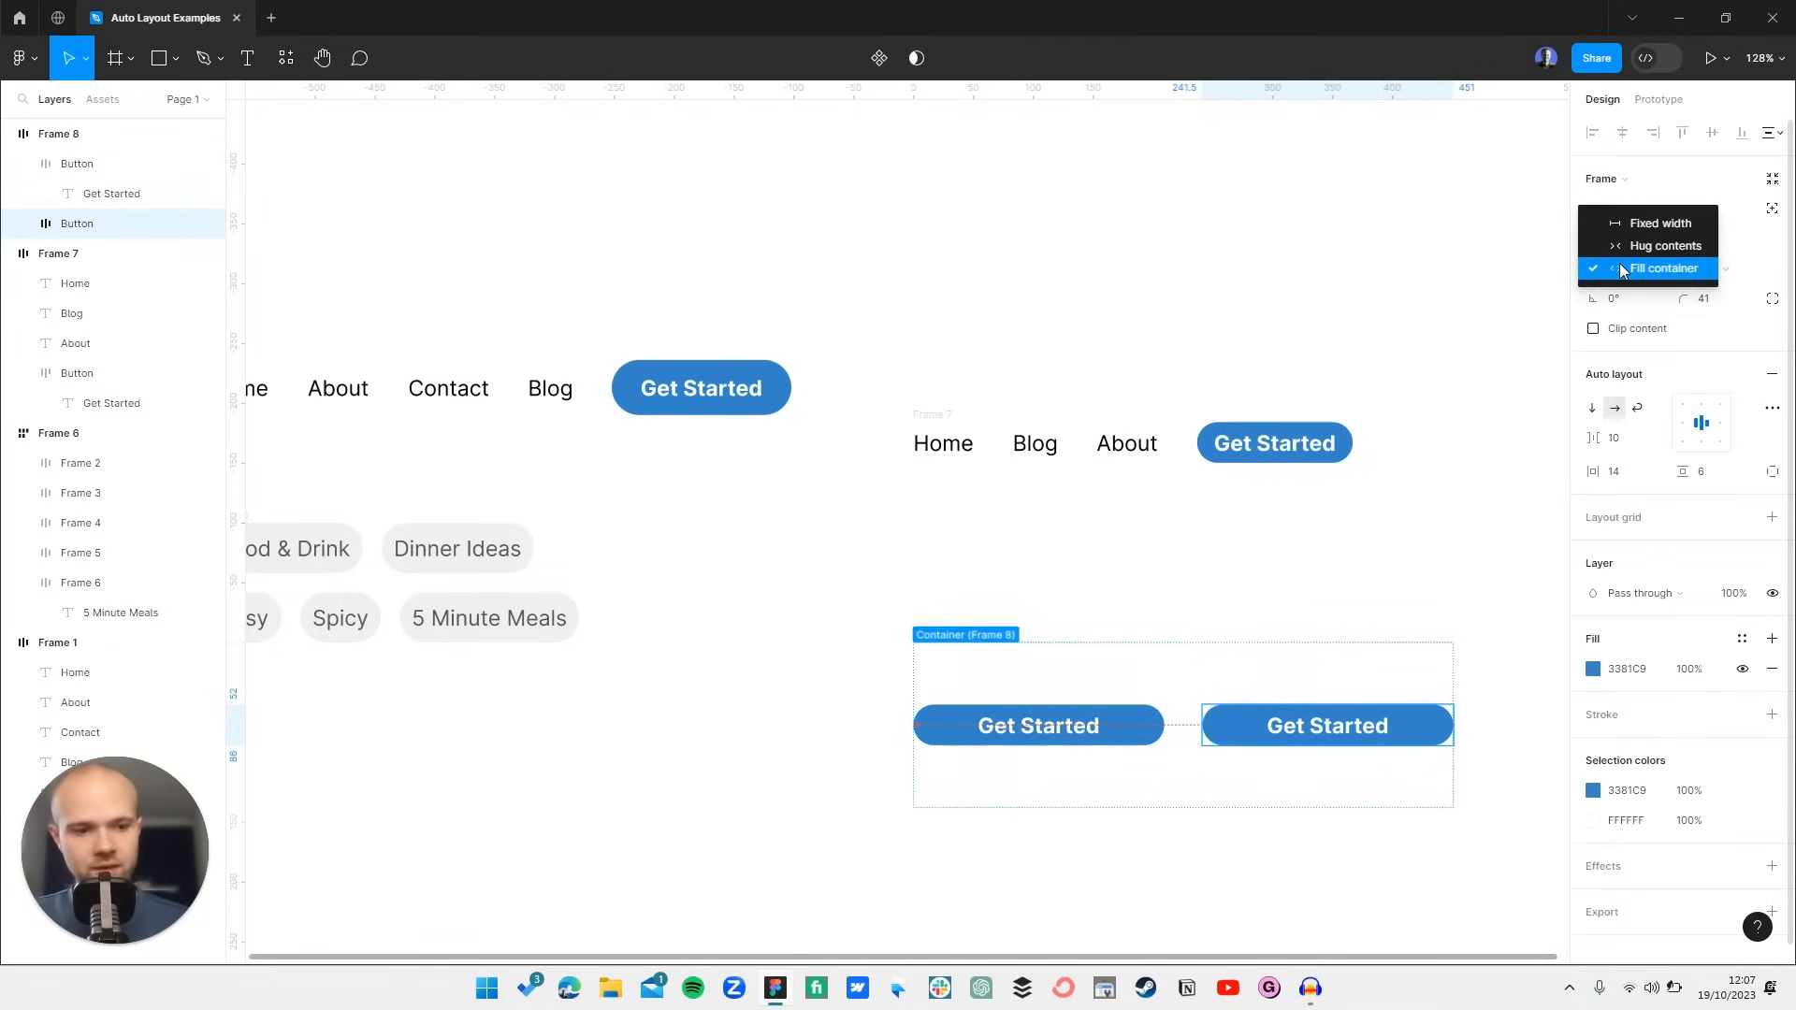
key("Escape")
- Set the gap between Frame 8's buttons to 16, and narrow the frame to about 393 wide
left_click(941, 636)
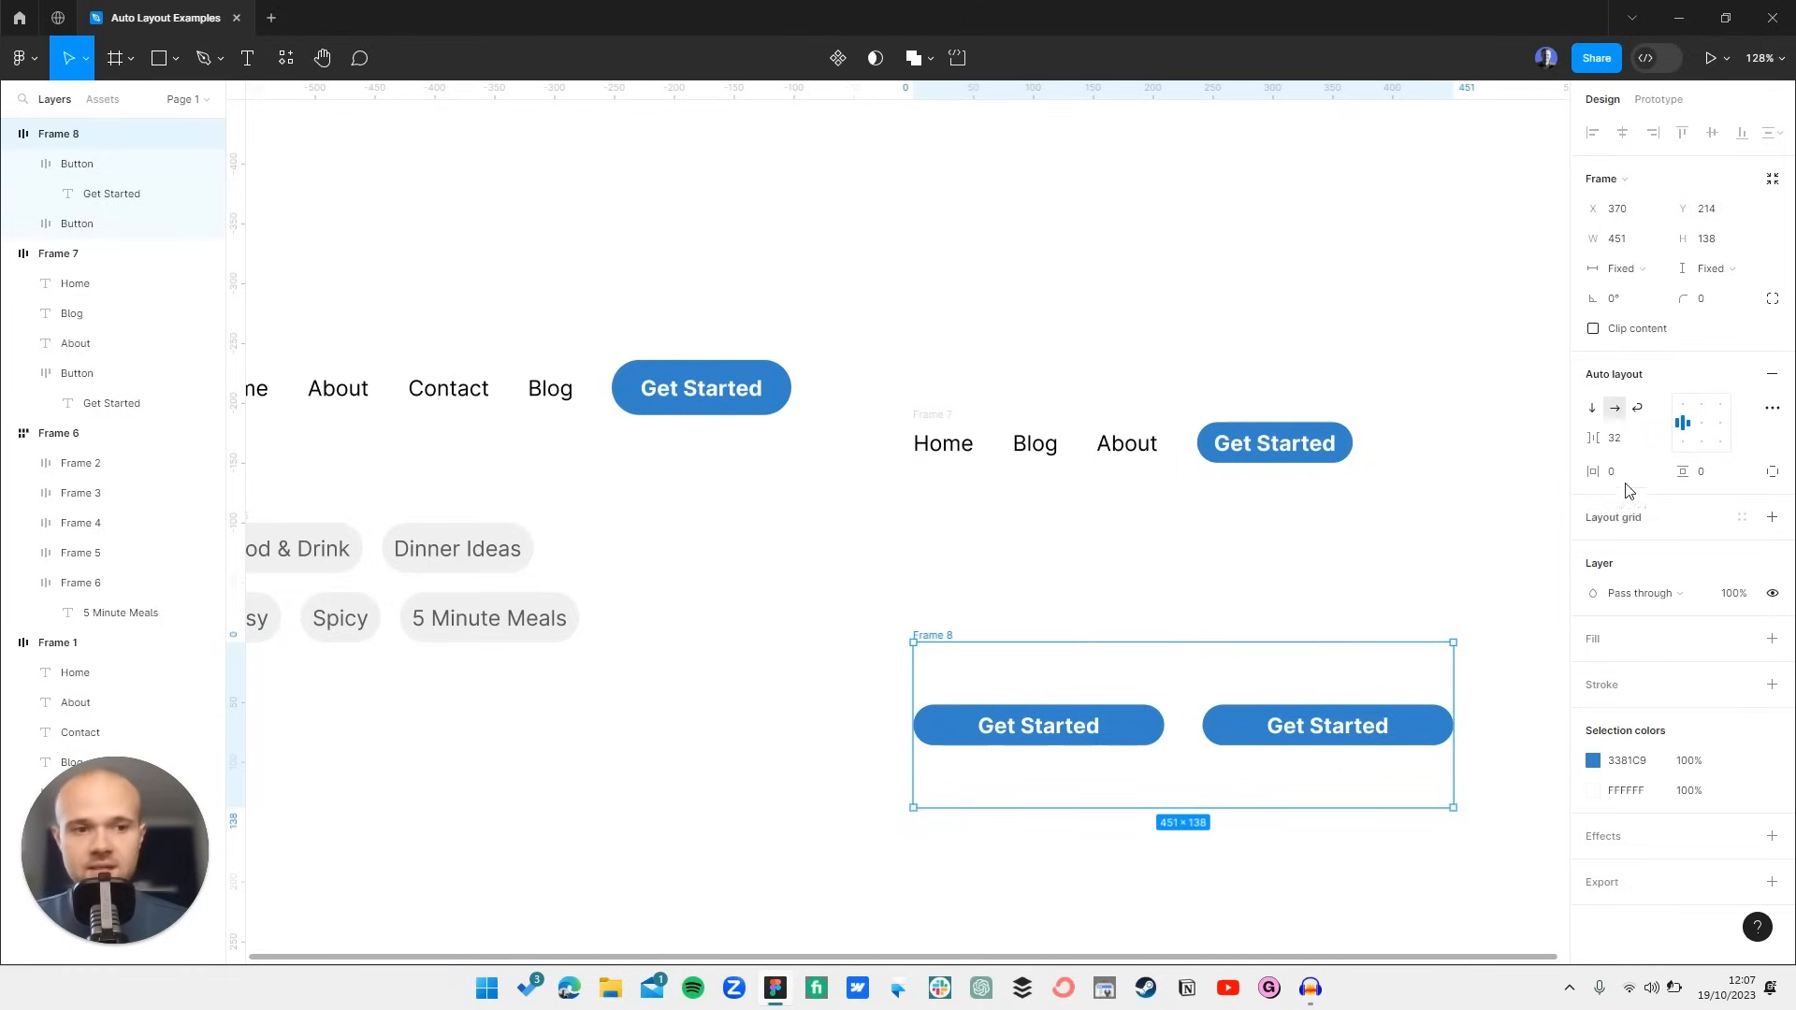
left_click_drag(1592, 437, 1565, 441)
left_click(1619, 443)
type("16")
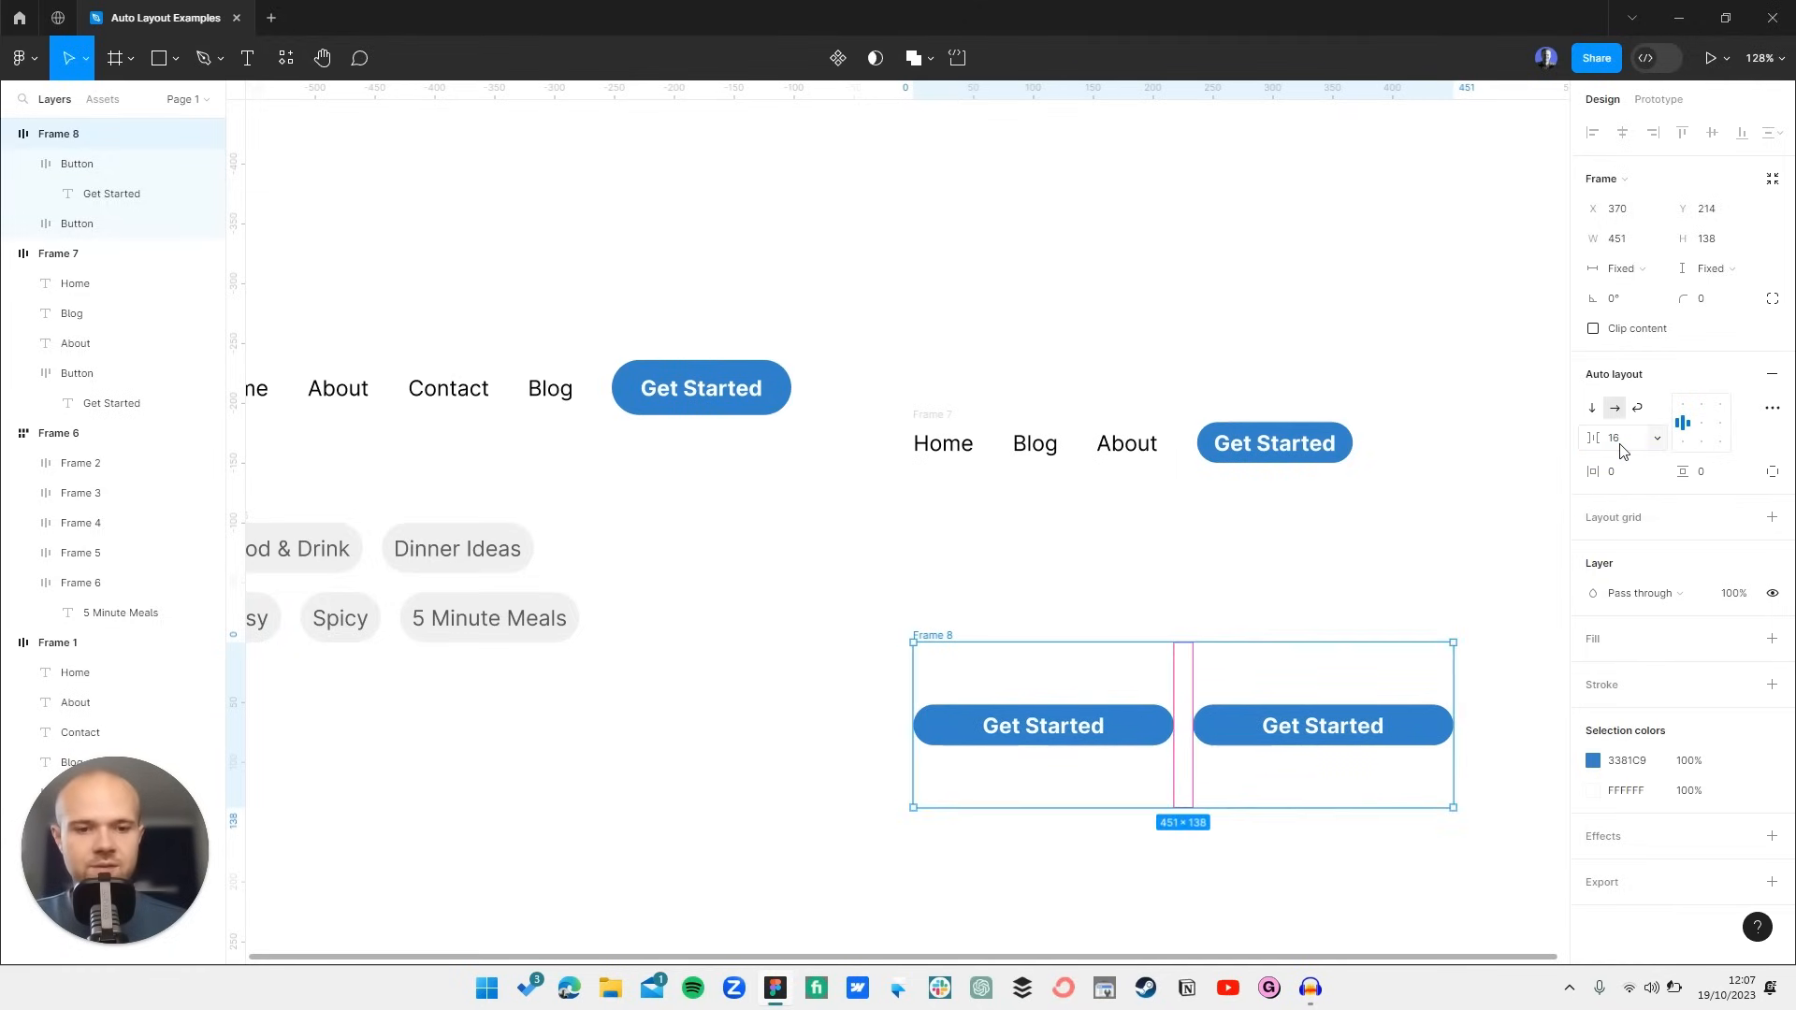
key("Return")
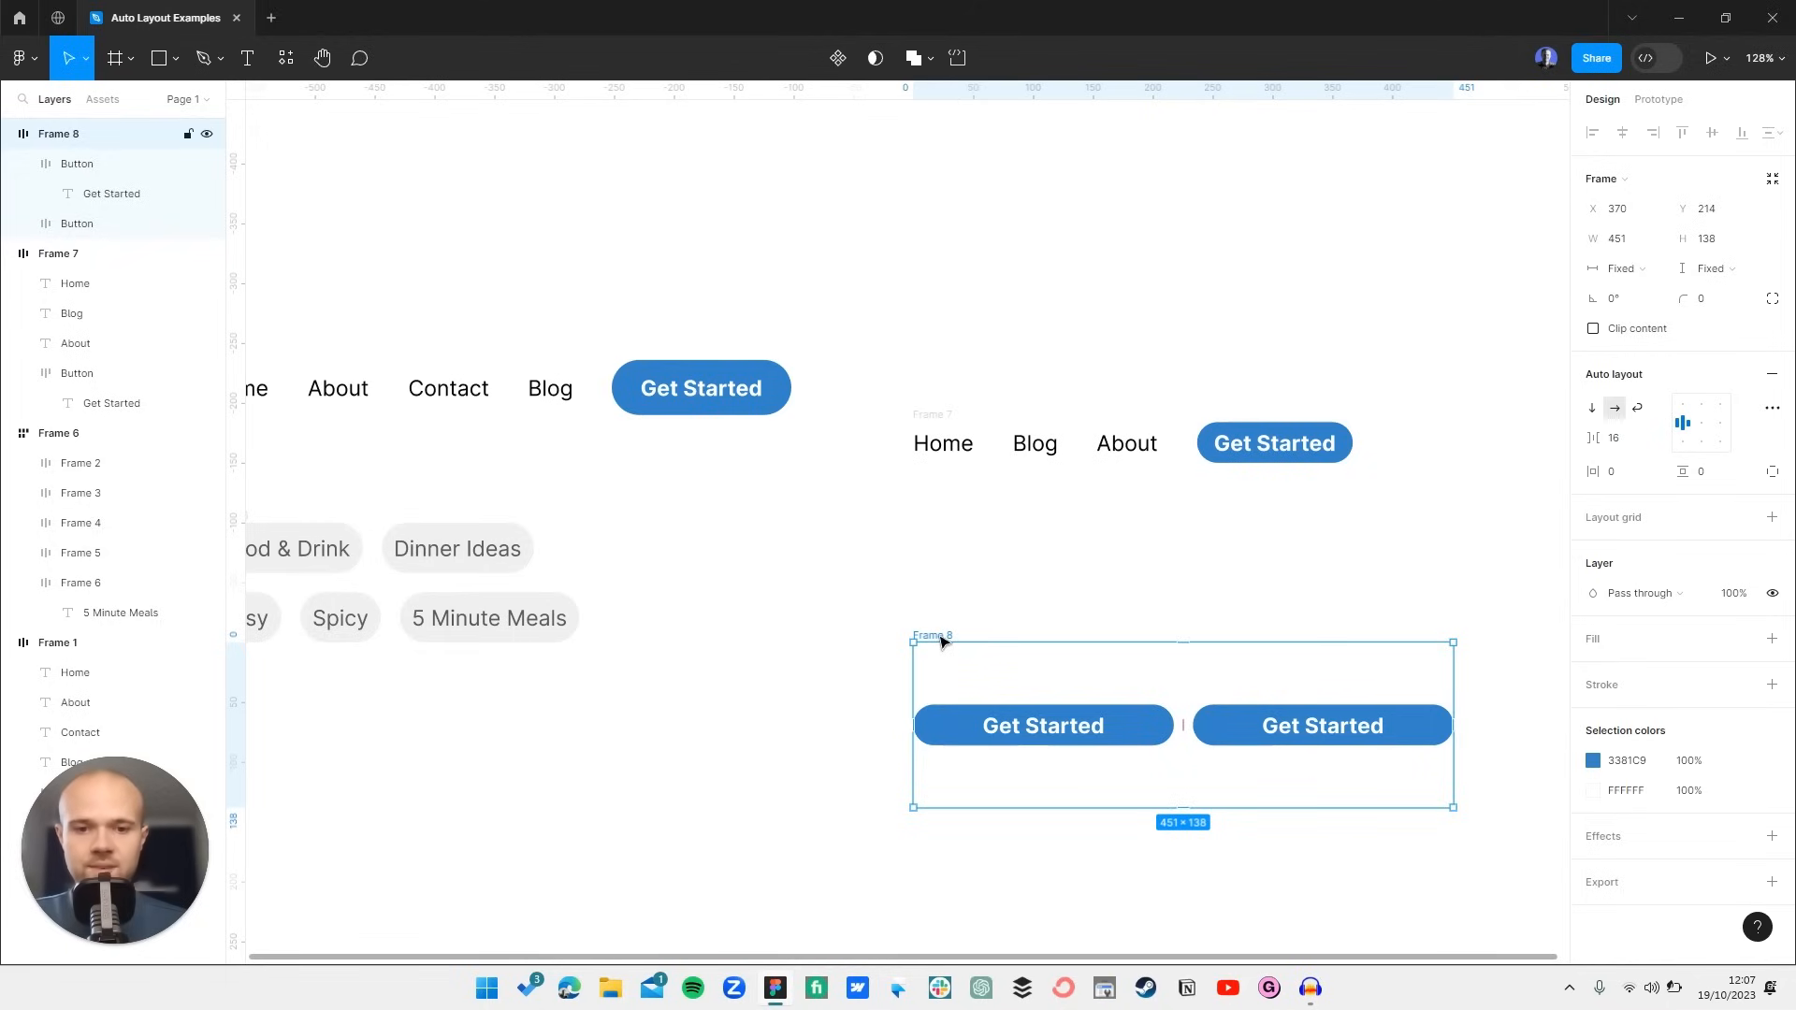
left_click_drag(1425, 683, 1386, 686)
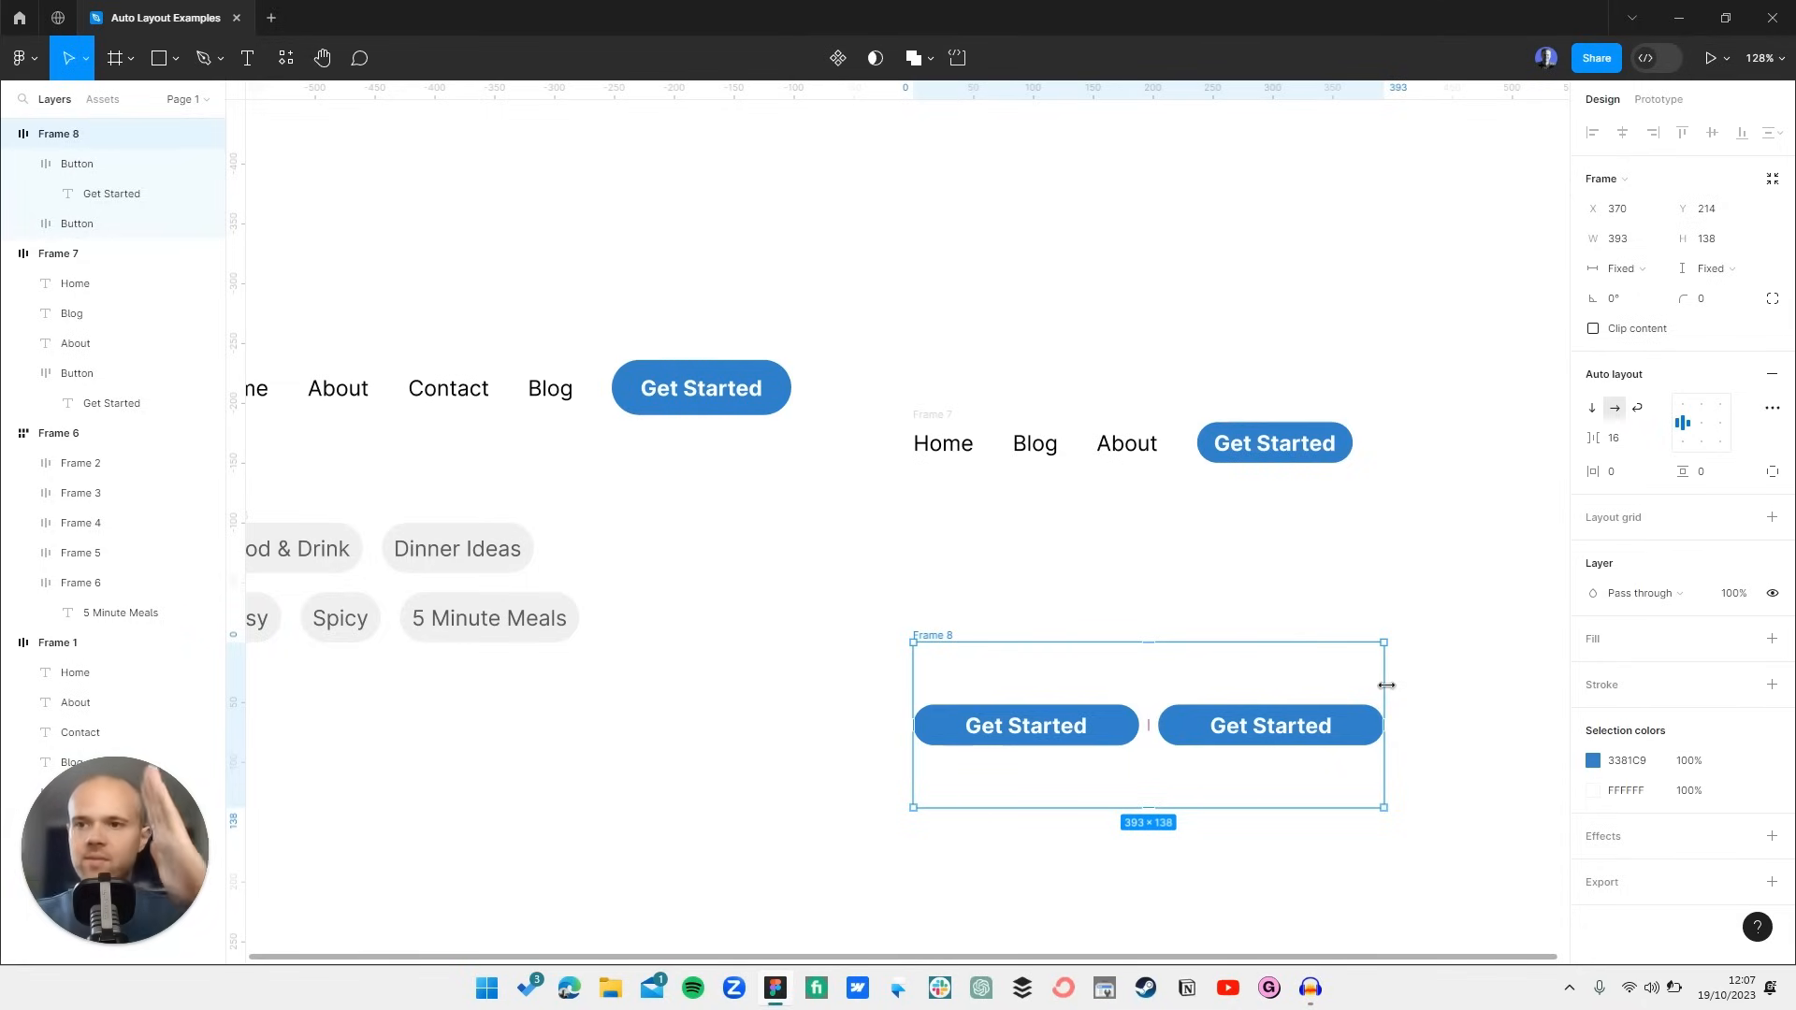
left_click(1219, 589)
- Review the resizing settings of Frame 8 and its second button, Frame 7 and its button, and the food tags in Frame 6
scroll(1219, 589, "left", 4)
scroll(1219, 591, "right", 2)
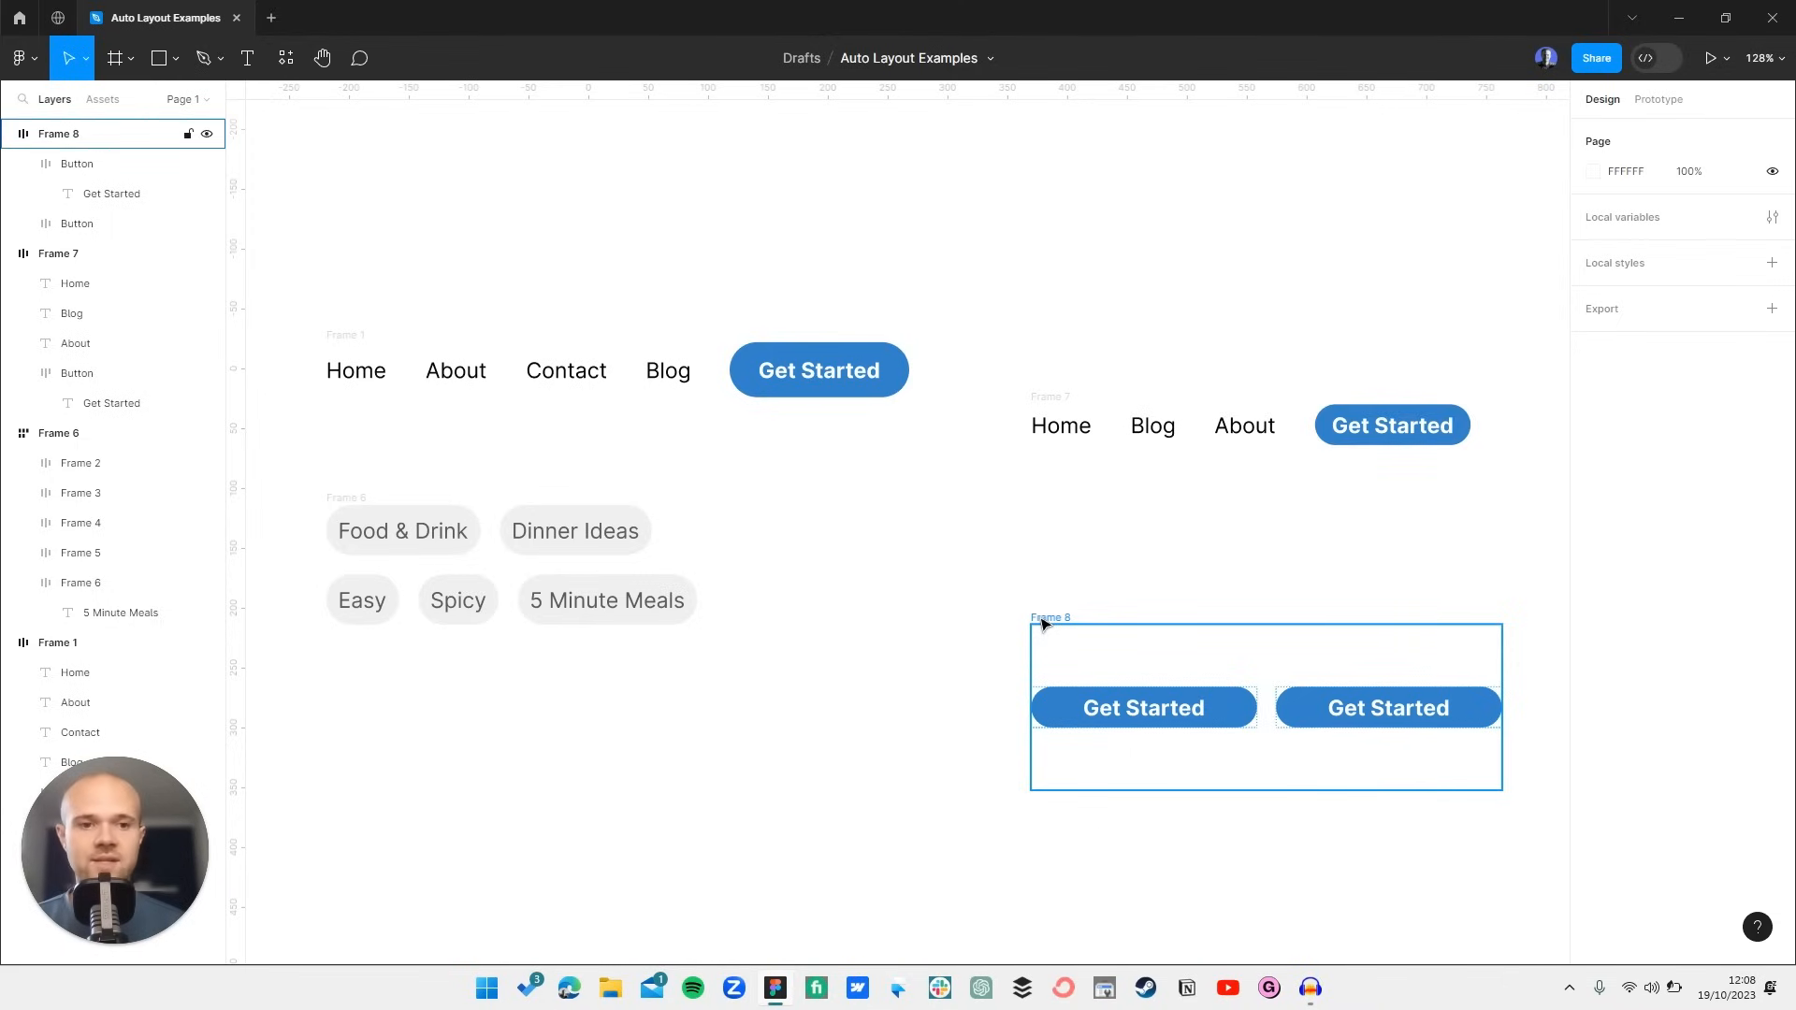
left_click(1044, 623)
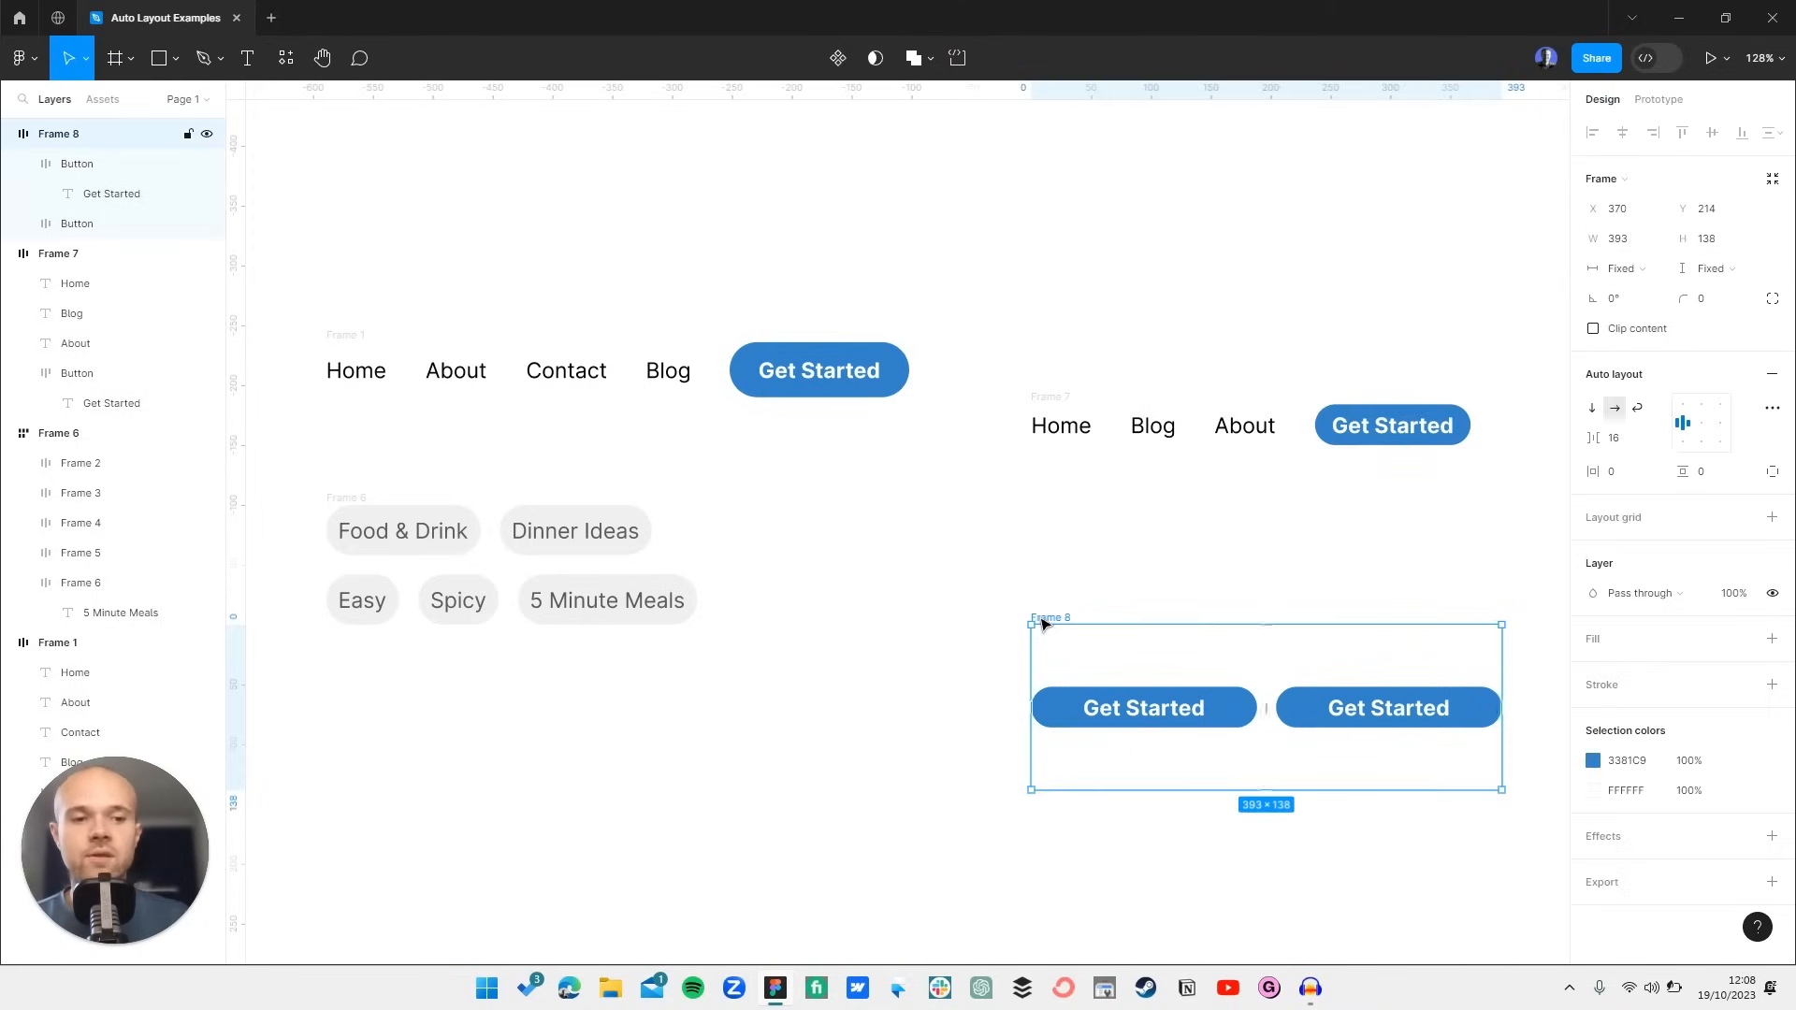
left_click(1389, 708)
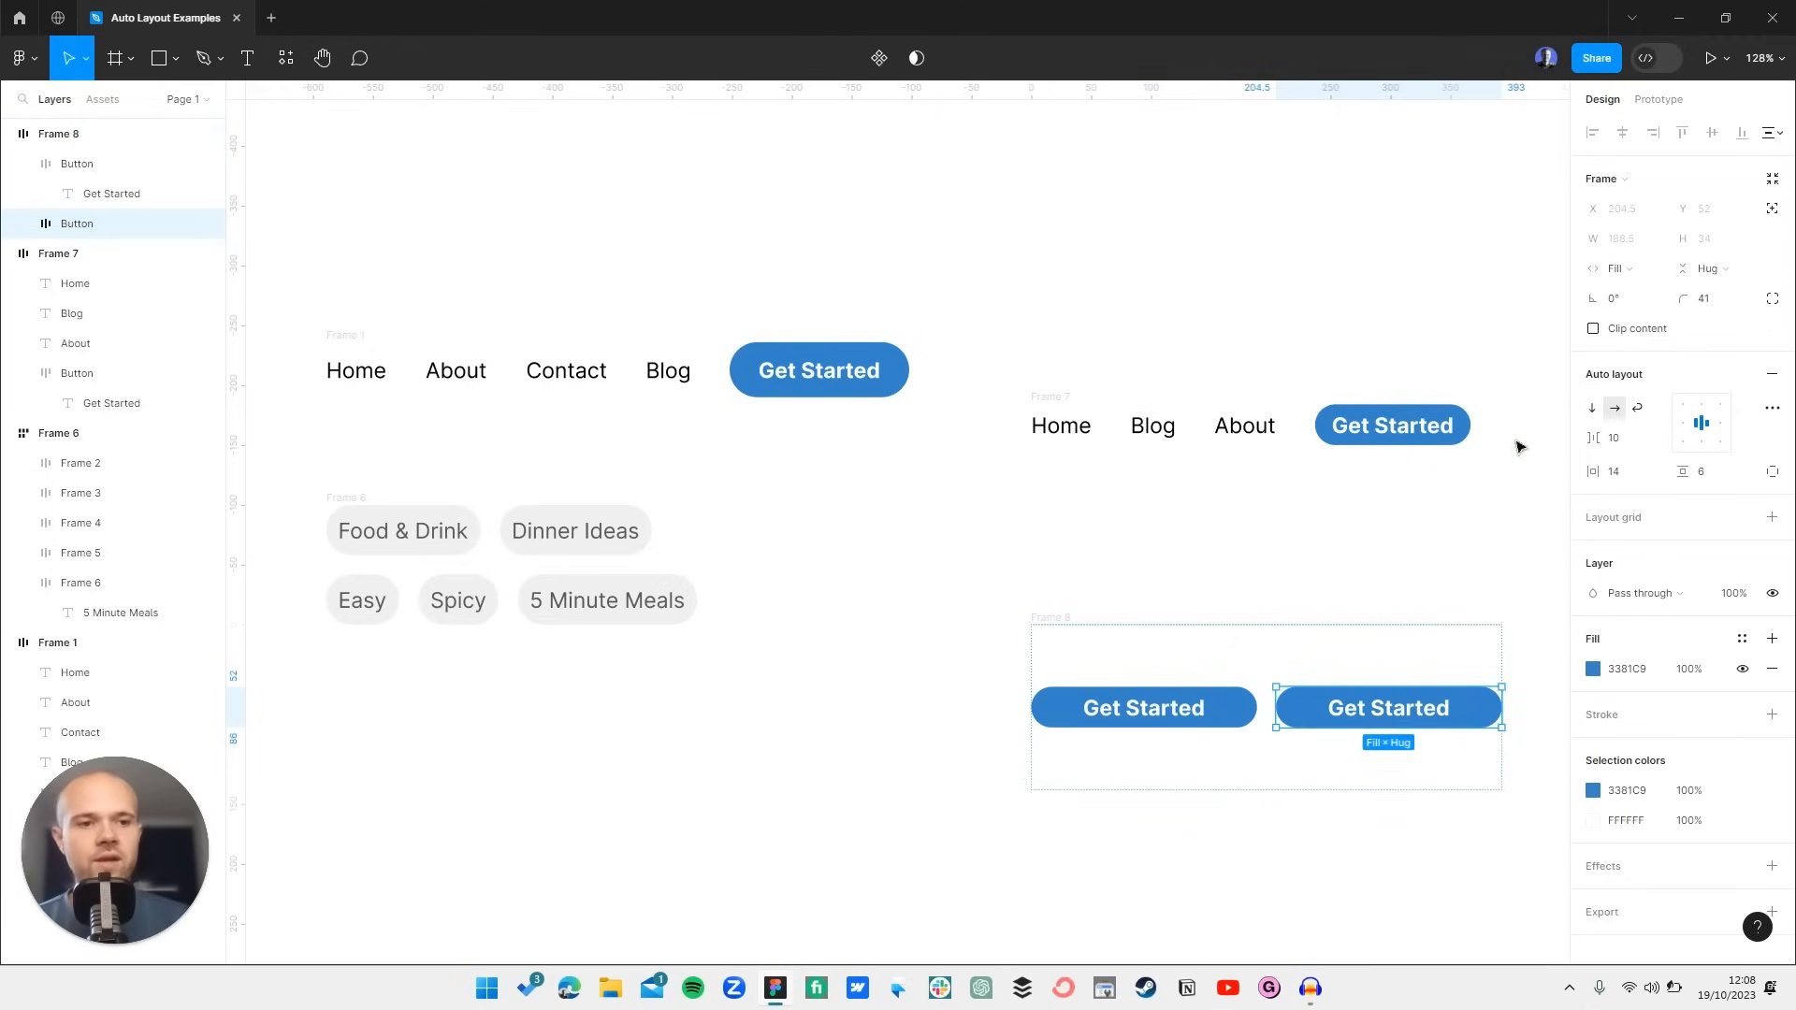
left_click(1635, 268)
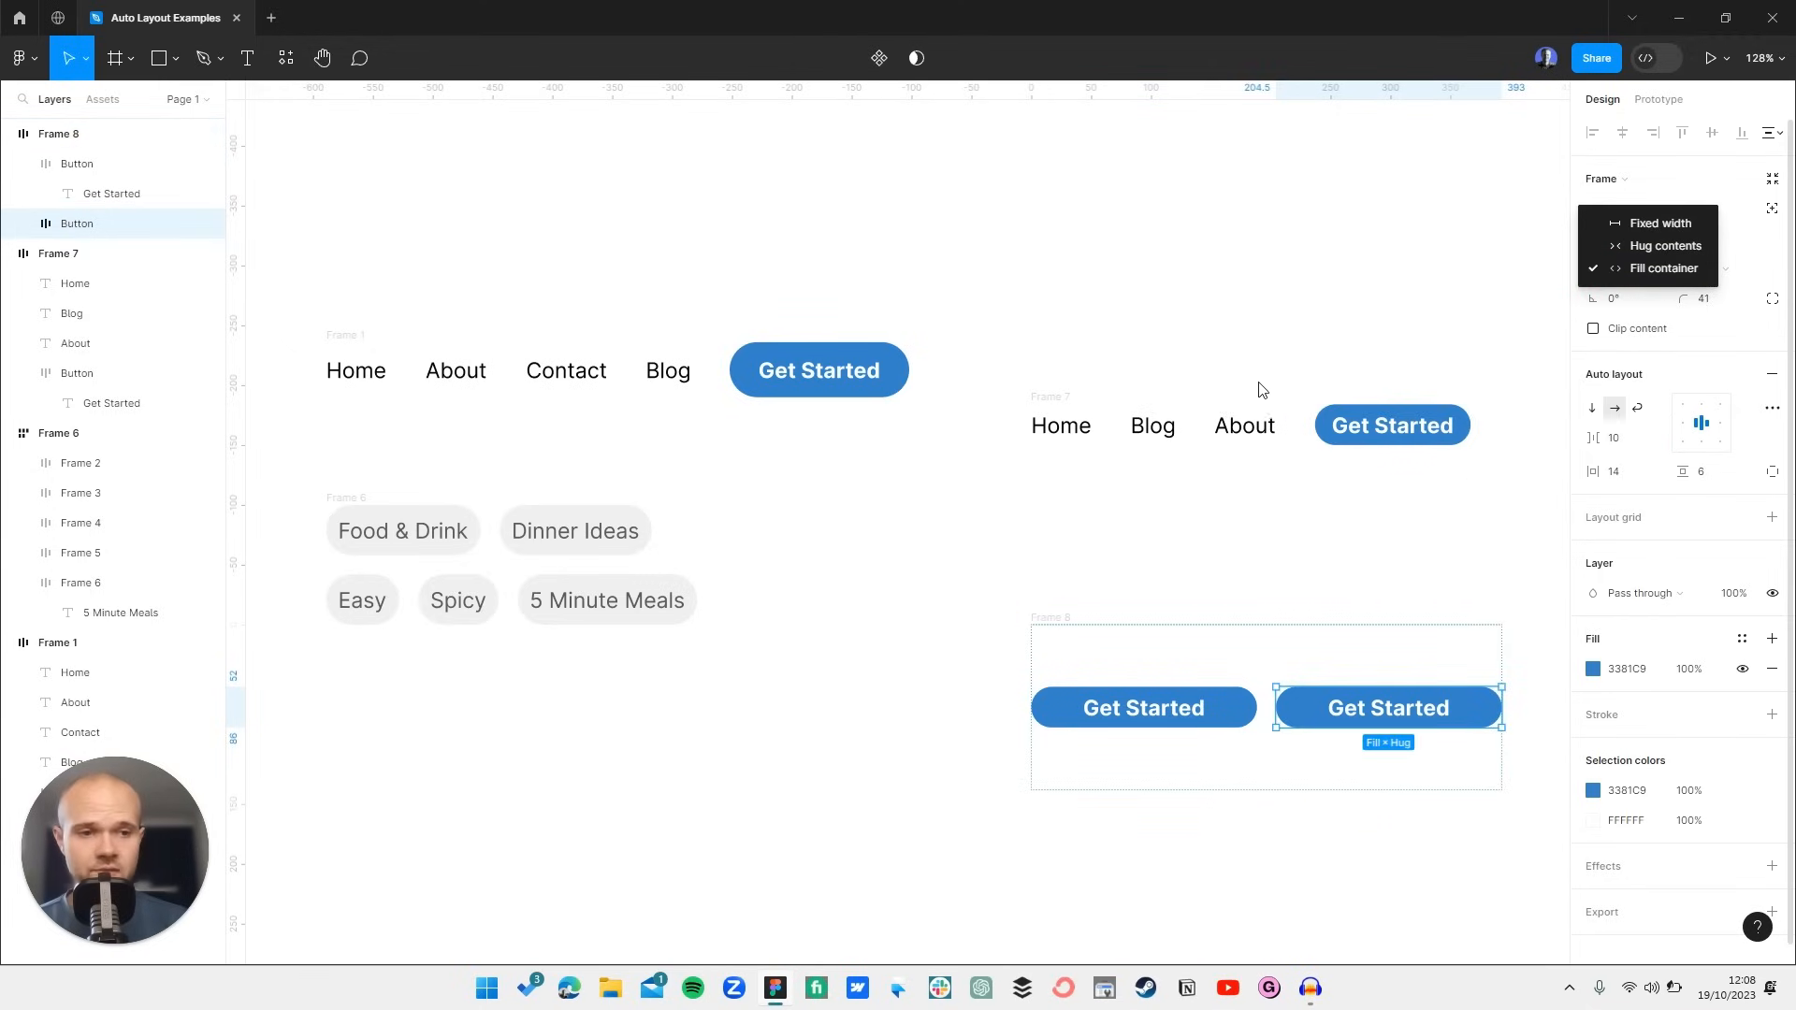
left_click(1069, 408)
left_click(1343, 421)
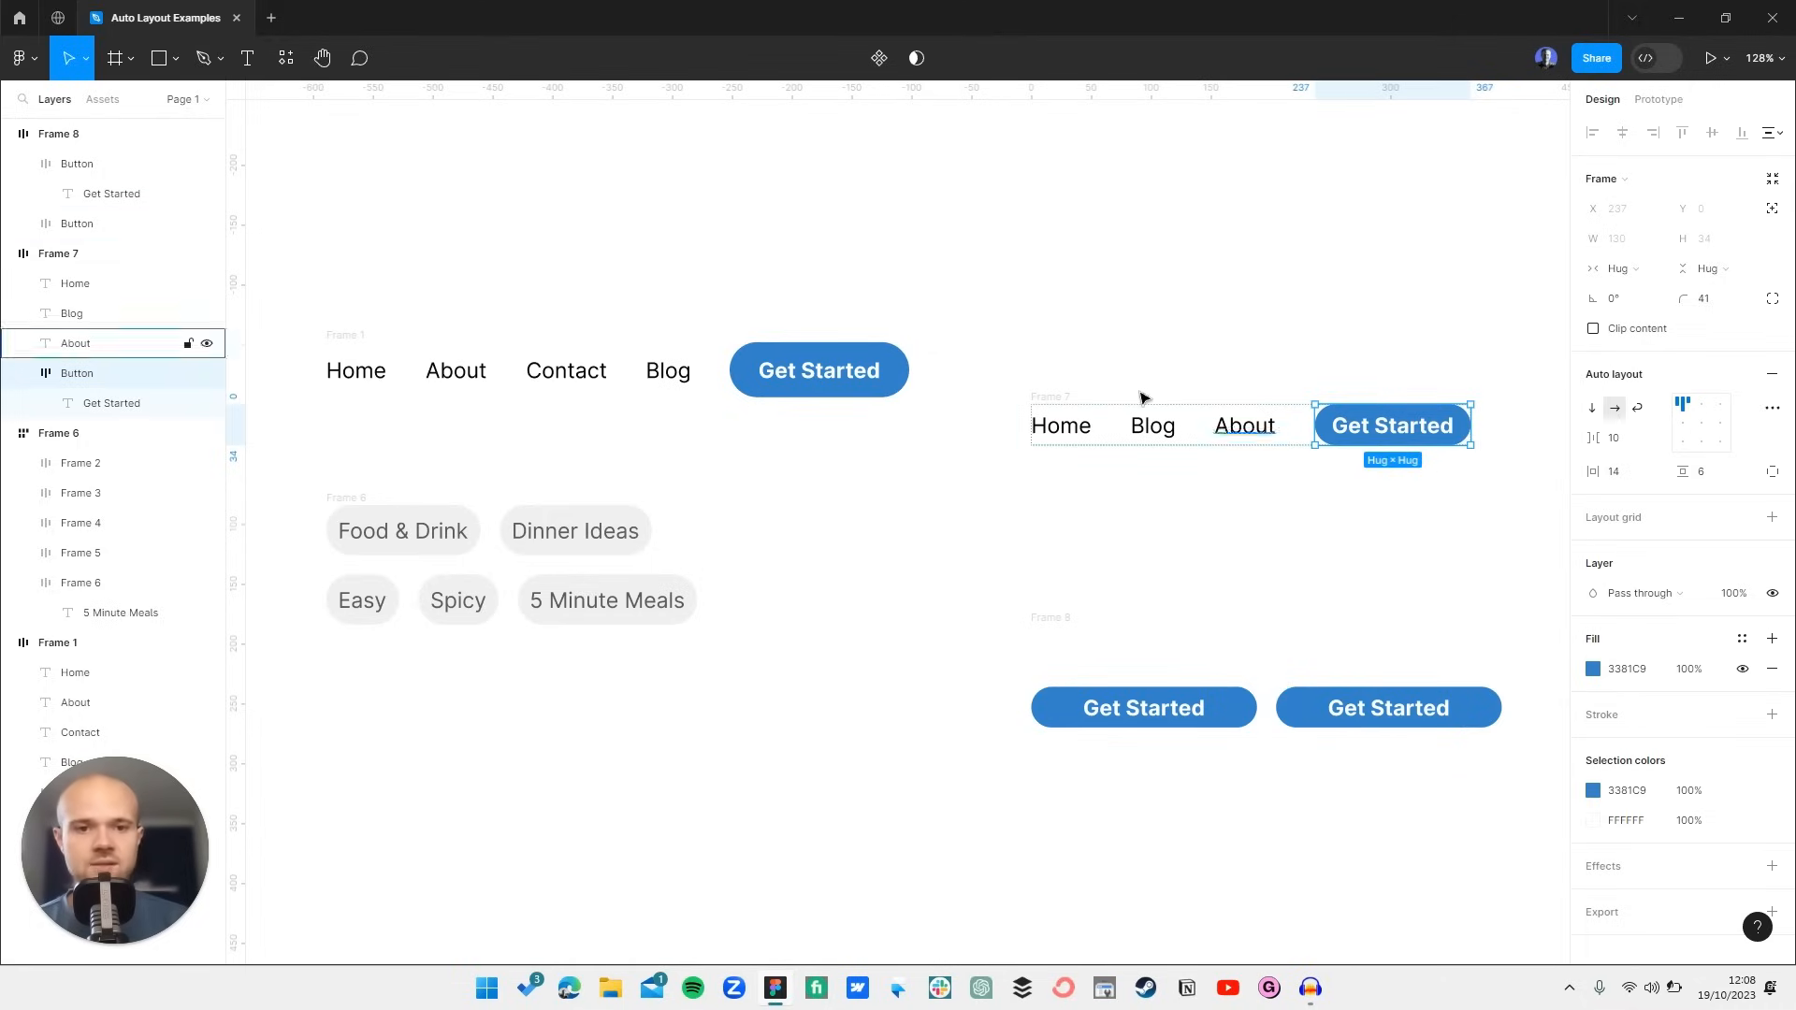
left_click(1051, 399)
left_click(339, 502)
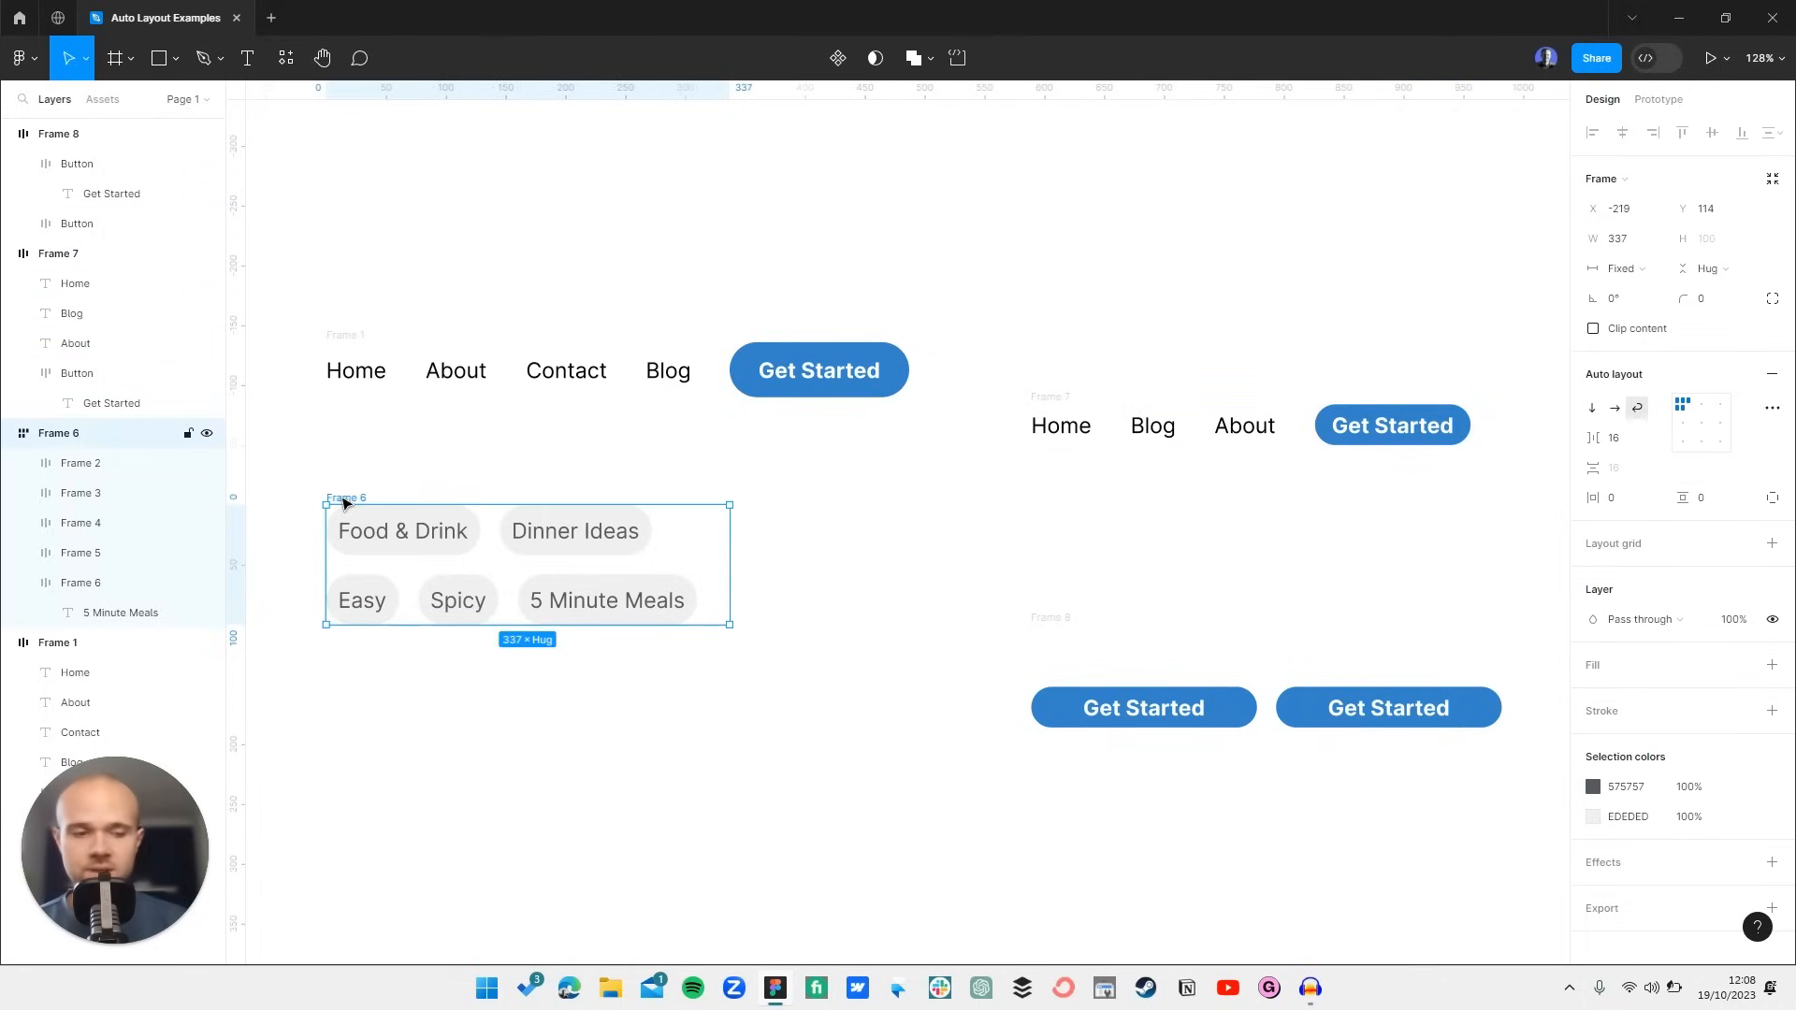
left_click(1024, 564)
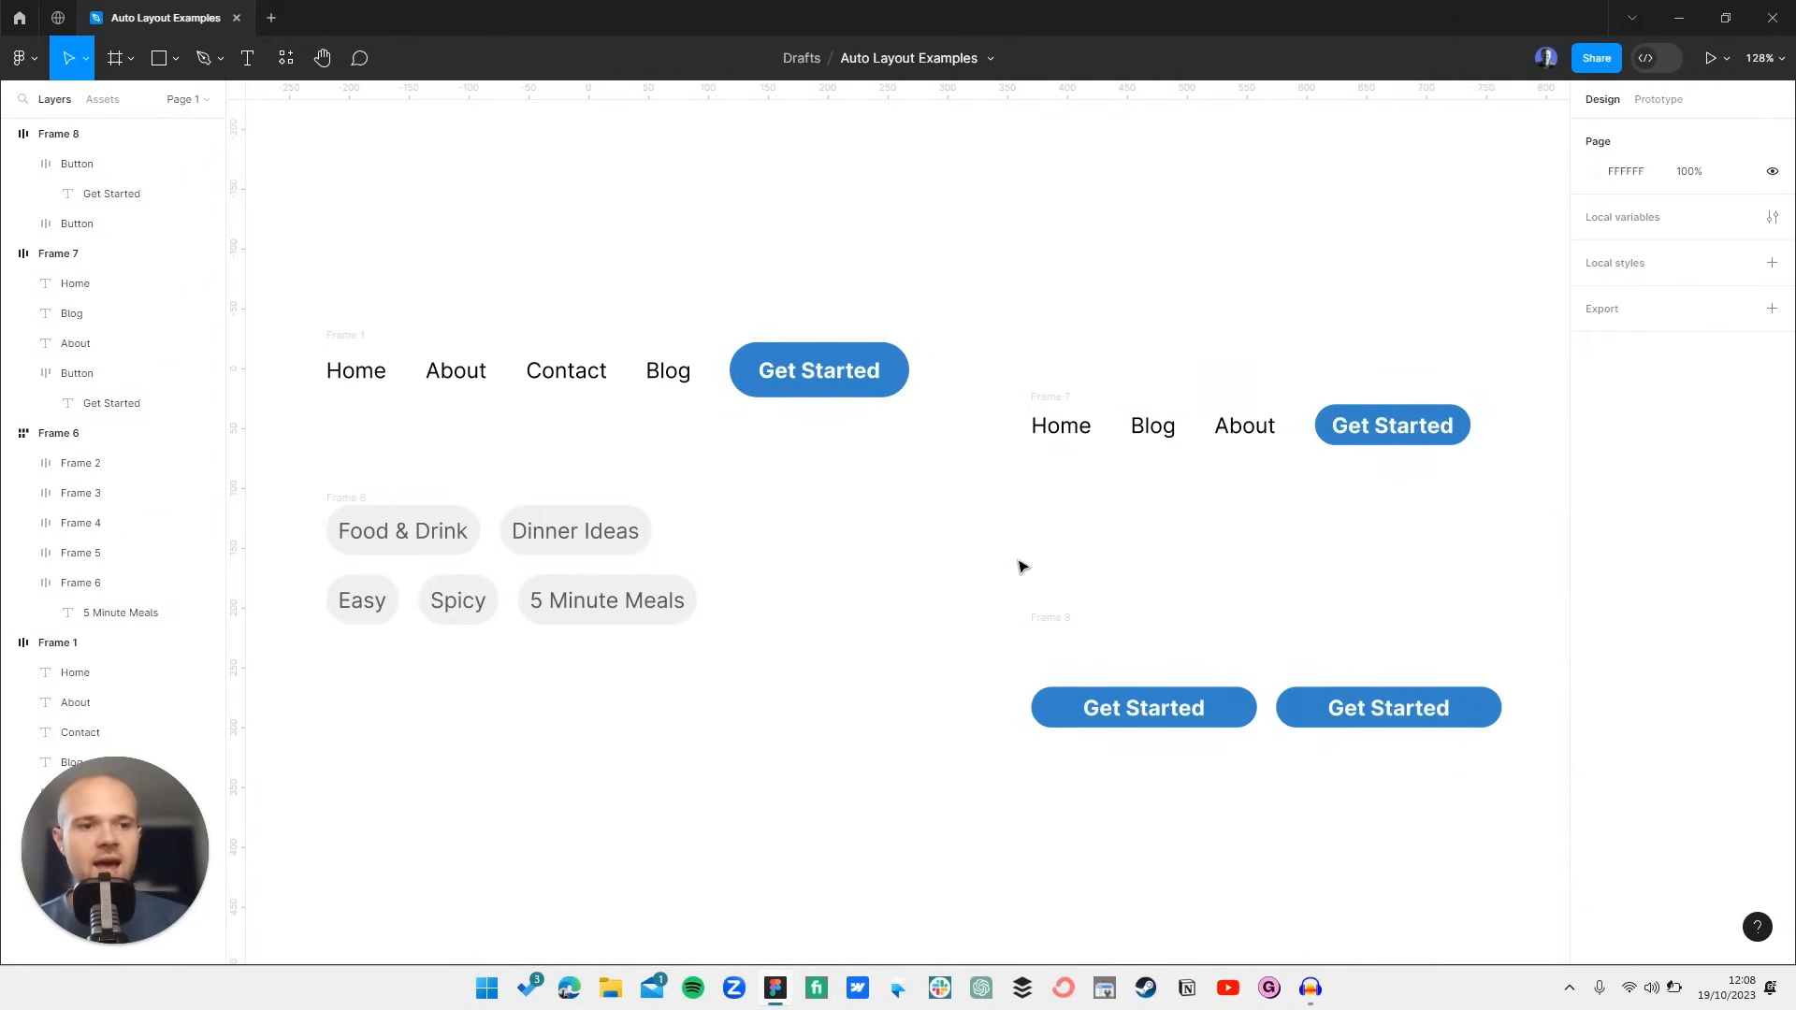
- Try top-left alignment on Frame 7's menu items, and return them to left-centre alignment
left_click(1050, 398)
left_click(1681, 442)
left_click(1681, 404)
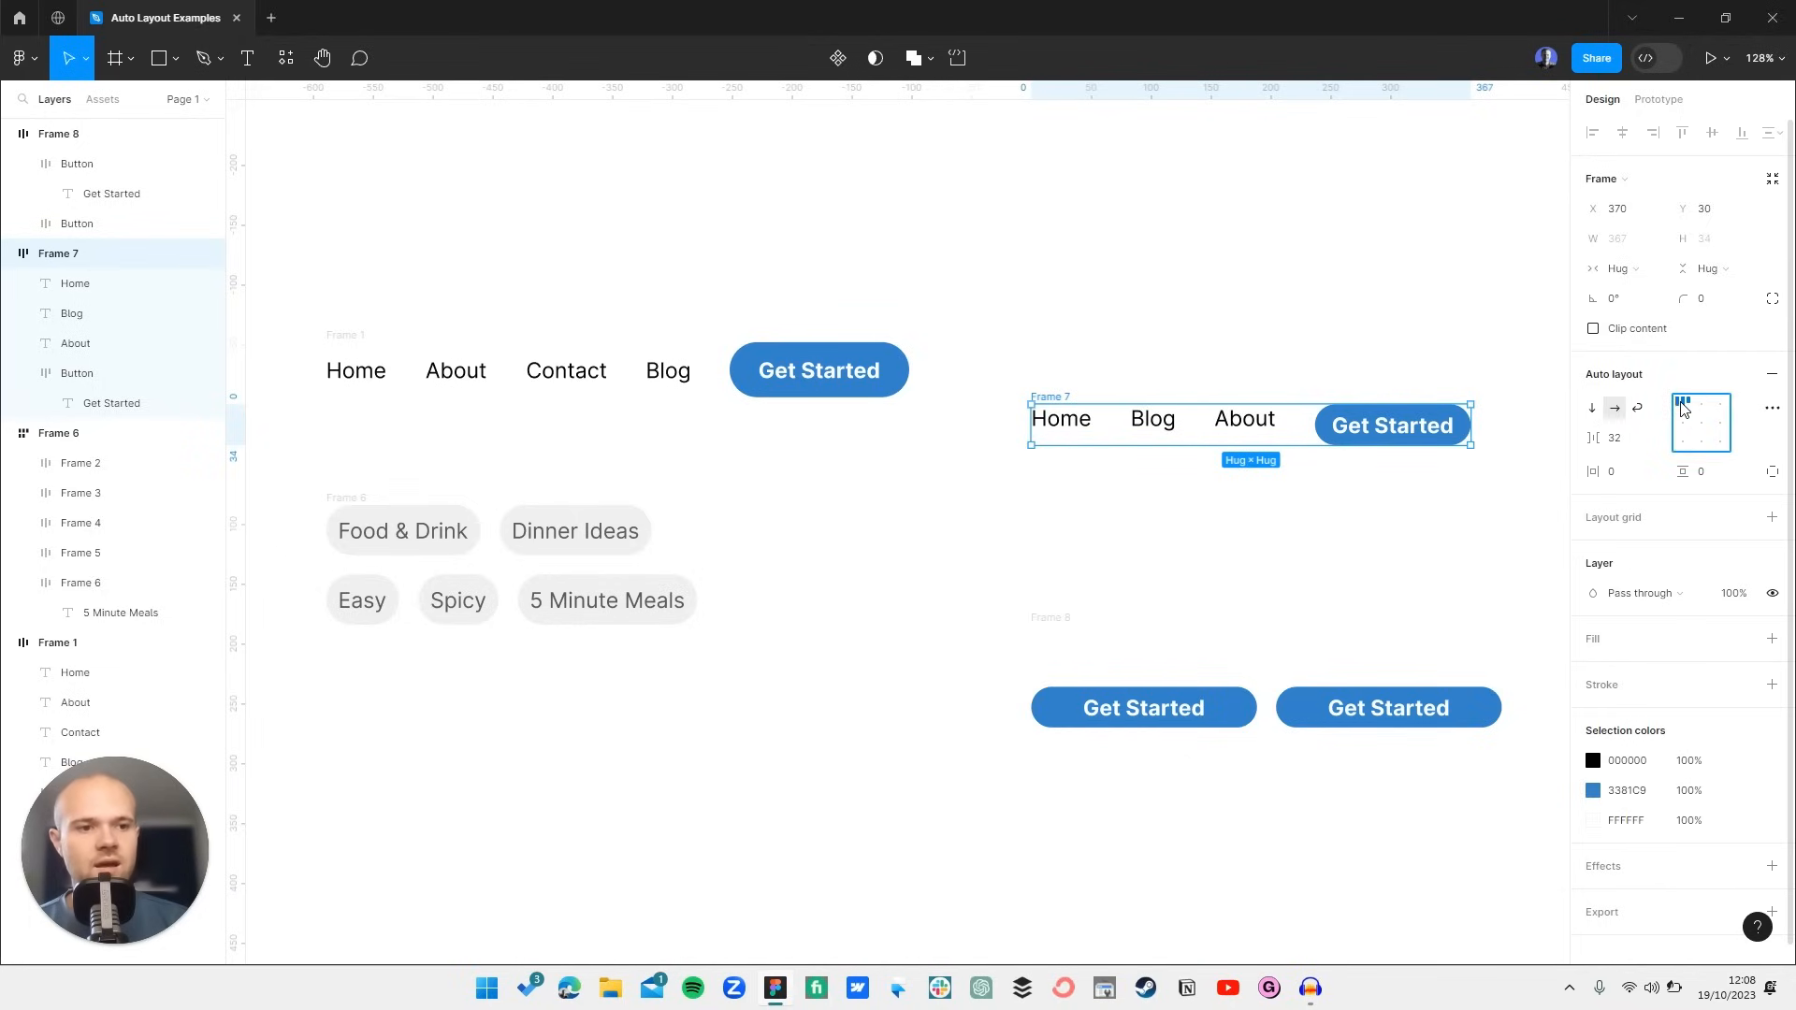
left_click(1683, 426)
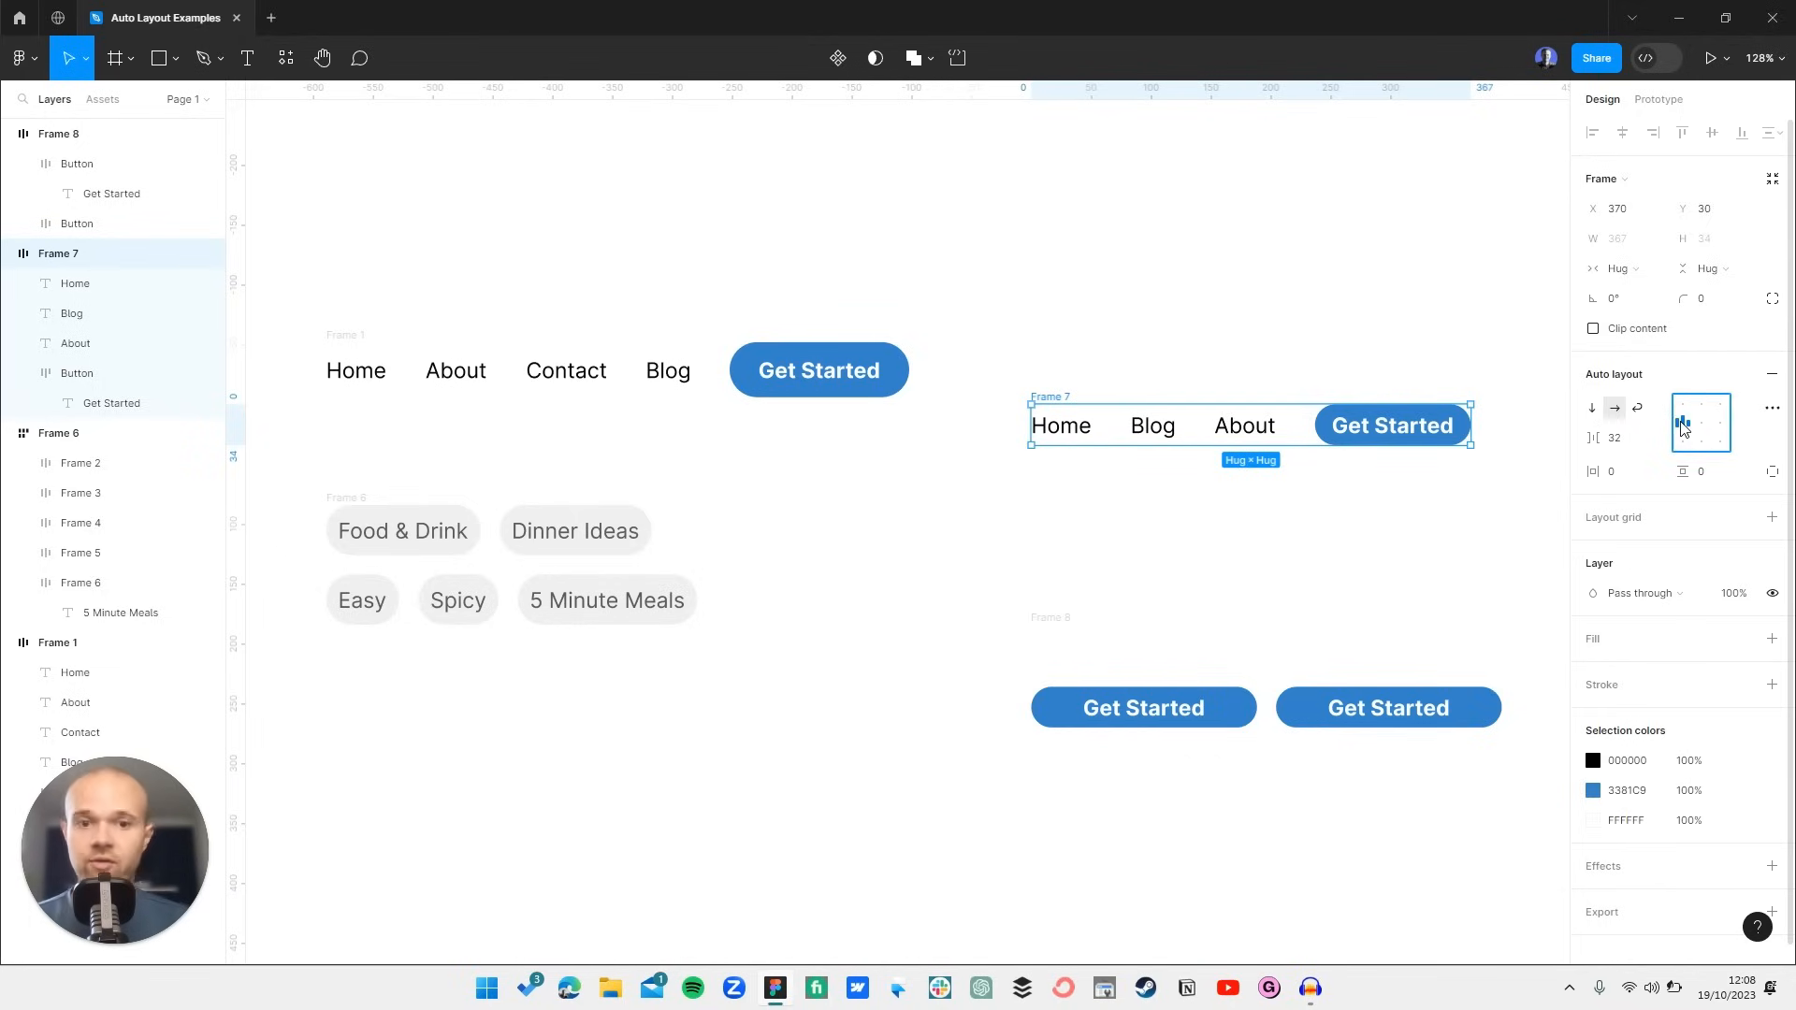
left_click(1268, 504)
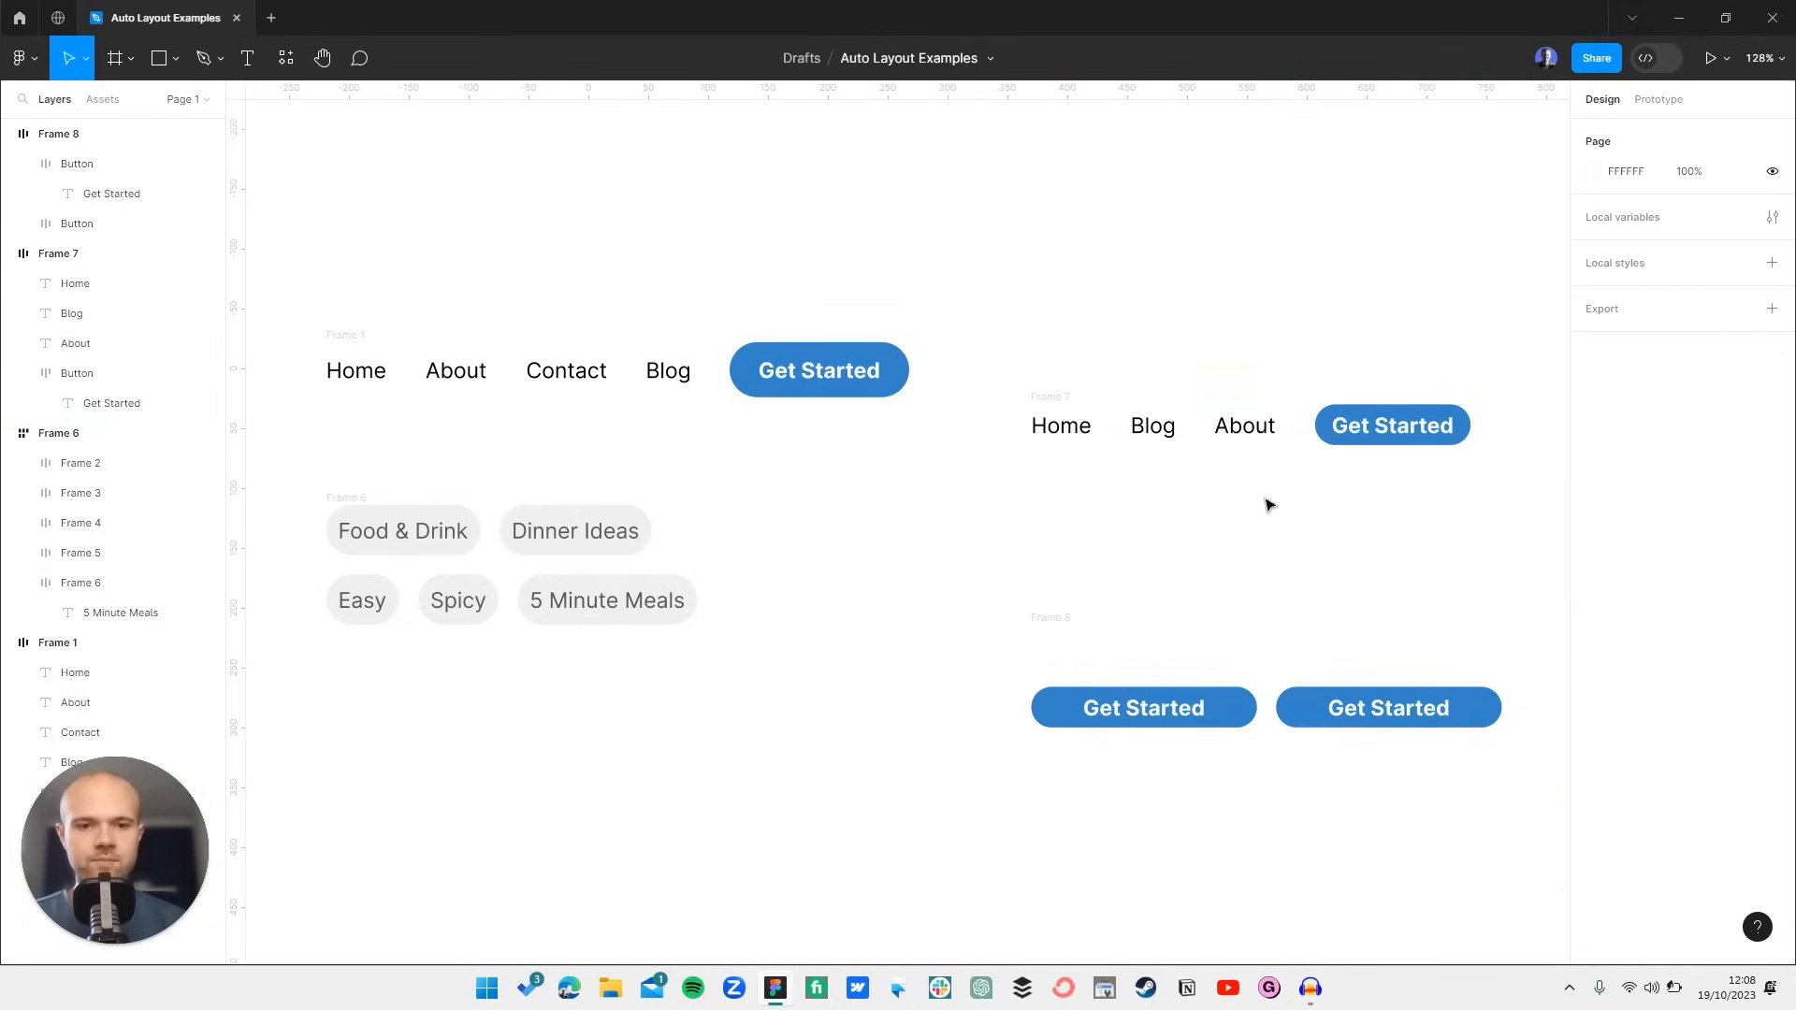